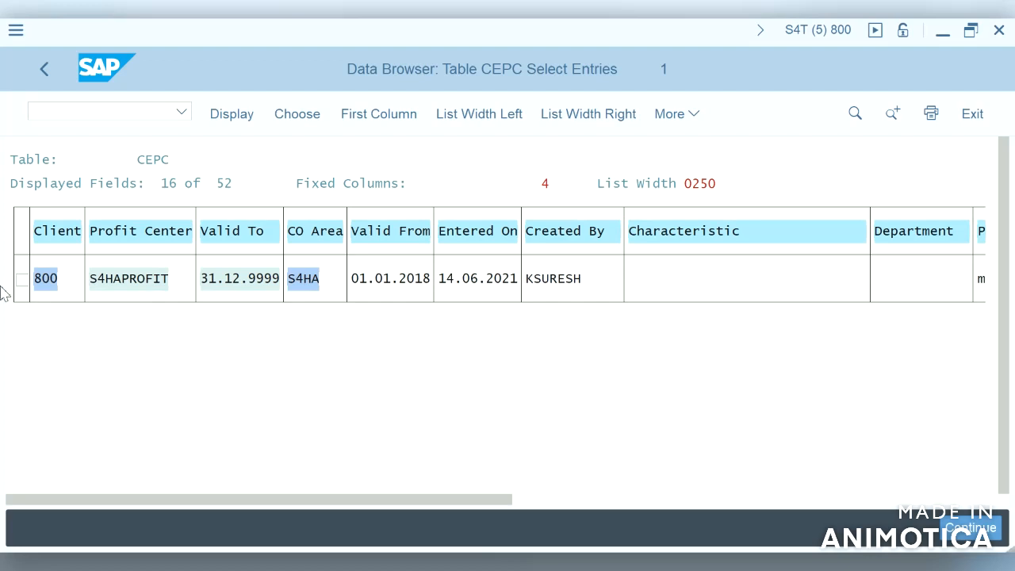
- Restart transaction SE16 and open the selection screen for table CEPC
click(44, 70)
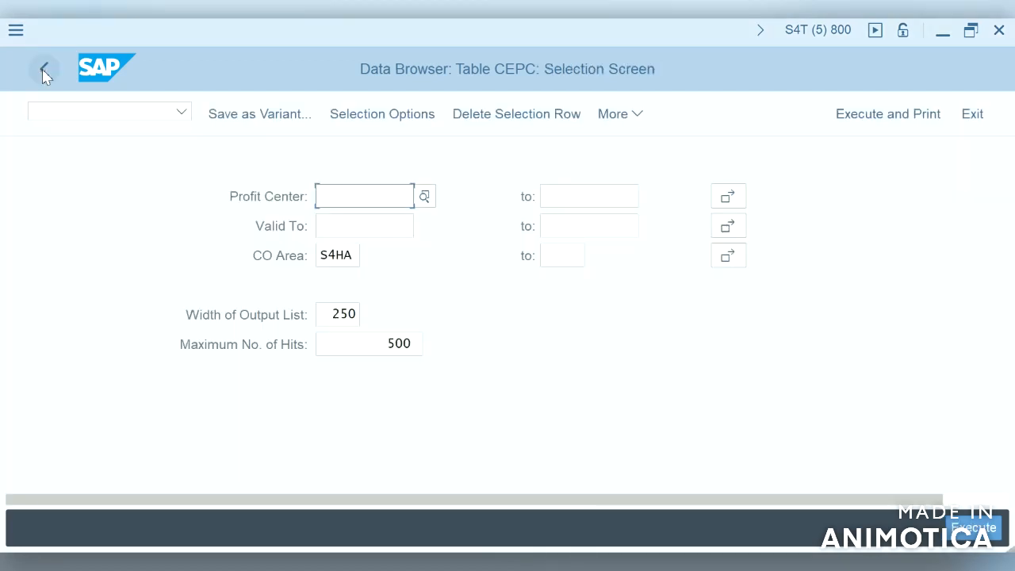
click(110, 116)
text(/nse16)
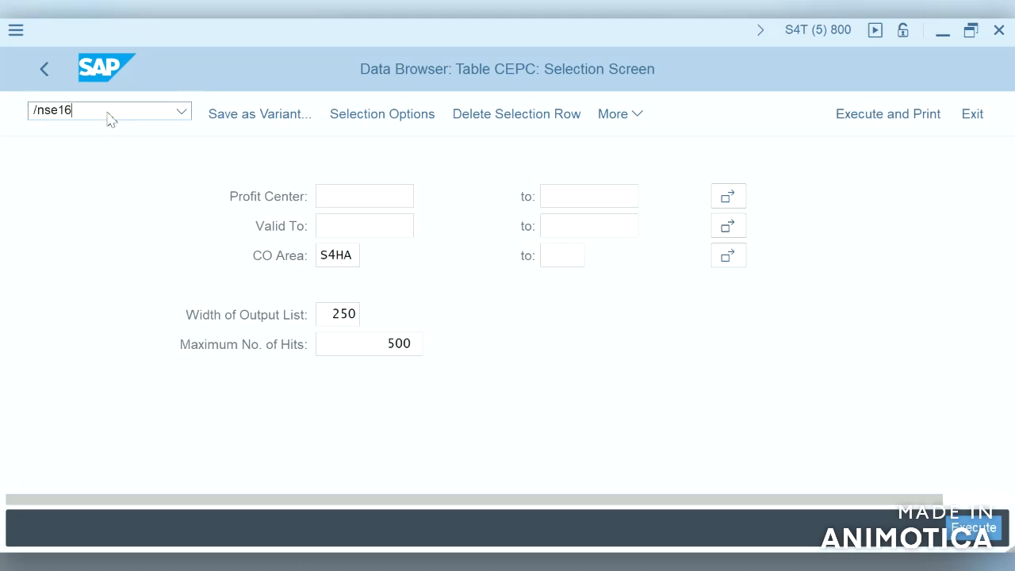
key(Return)
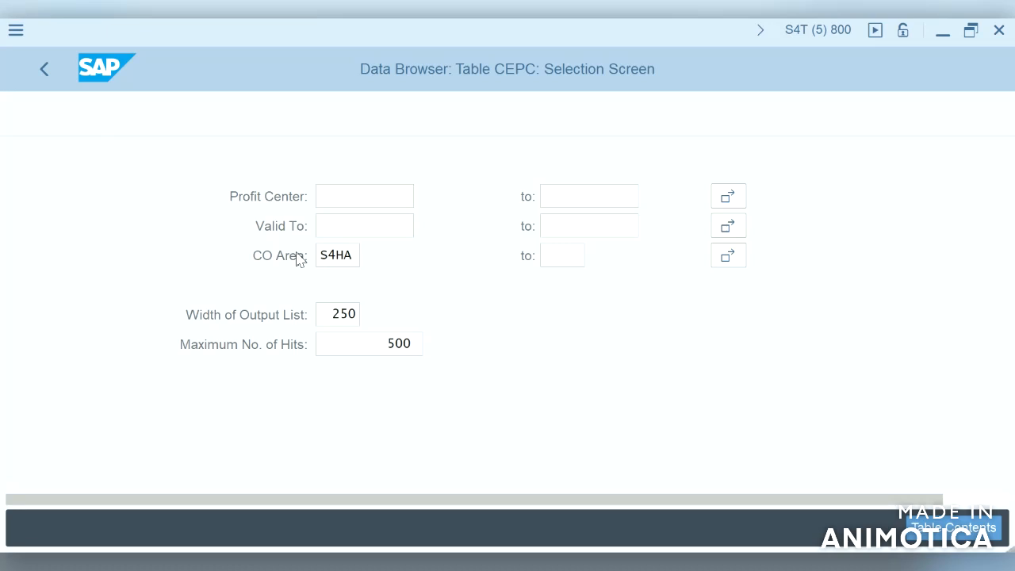
key(F3)
click(314, 229)
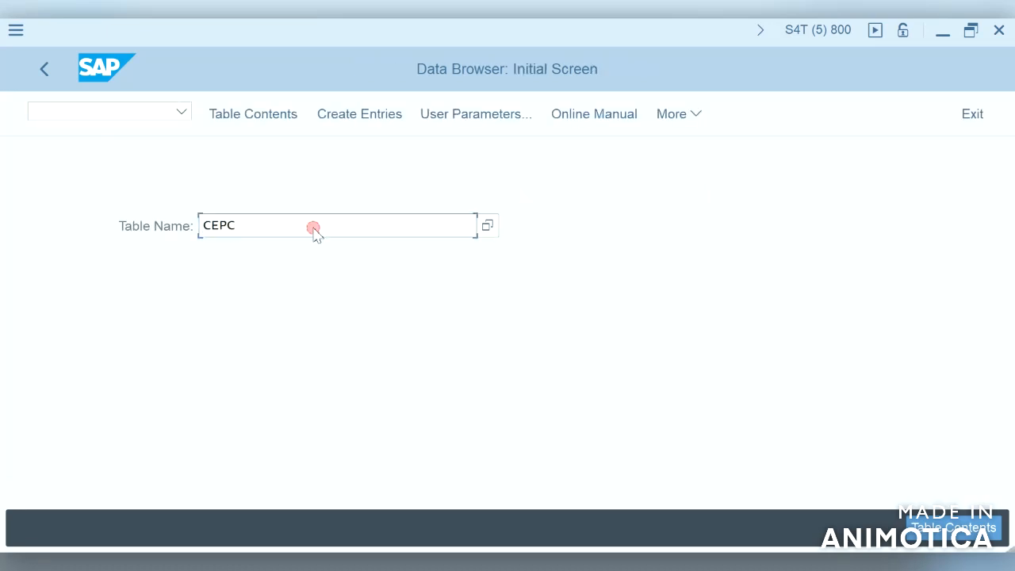
key(Return)
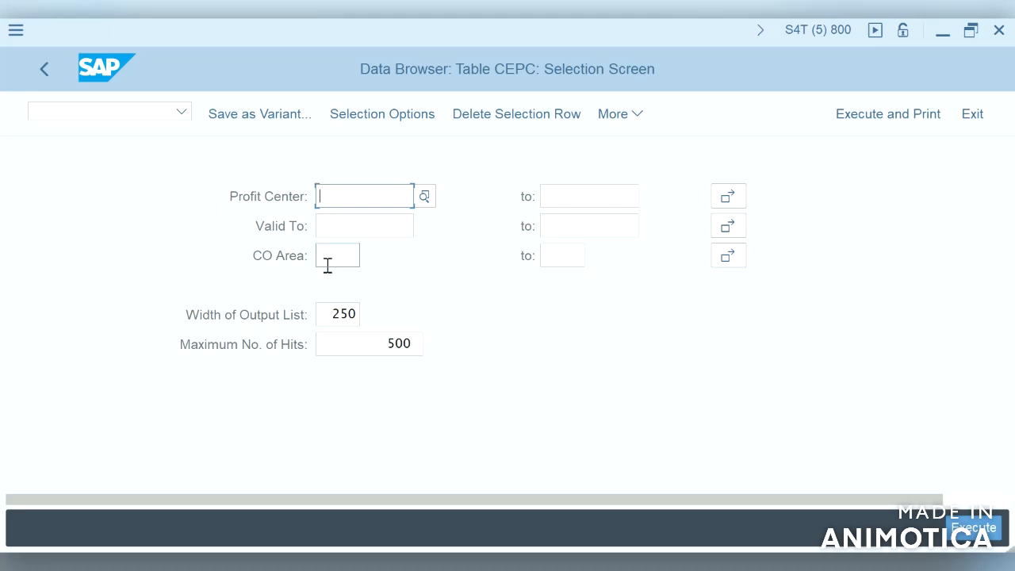
- Display the profit center entries of table CEPC for CO area S4HA
click(327, 266)
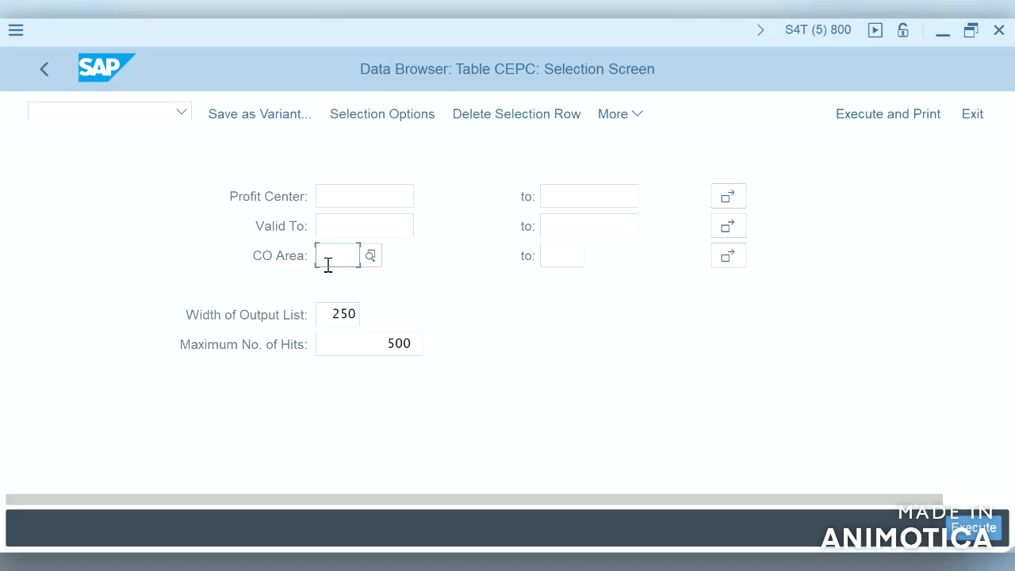
text(s4ha)
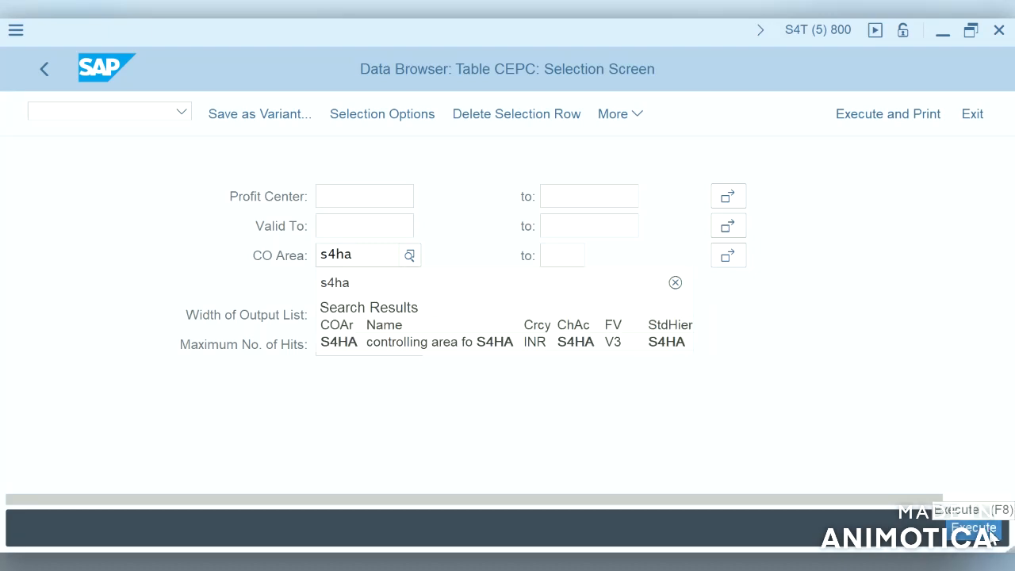
click(992, 537)
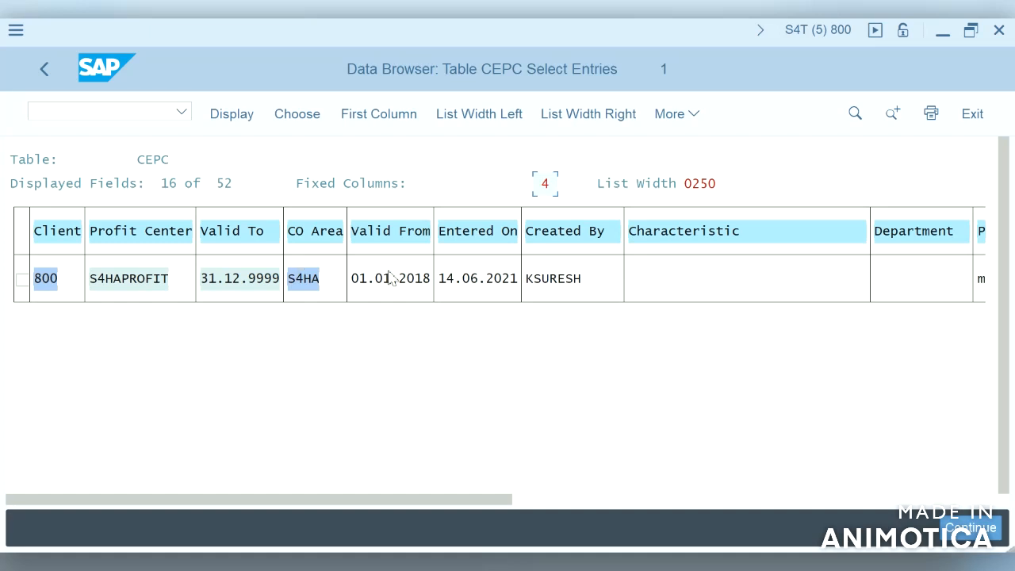
- Start transaction KE51 to create a profit center
click(136, 115)
text(/n)
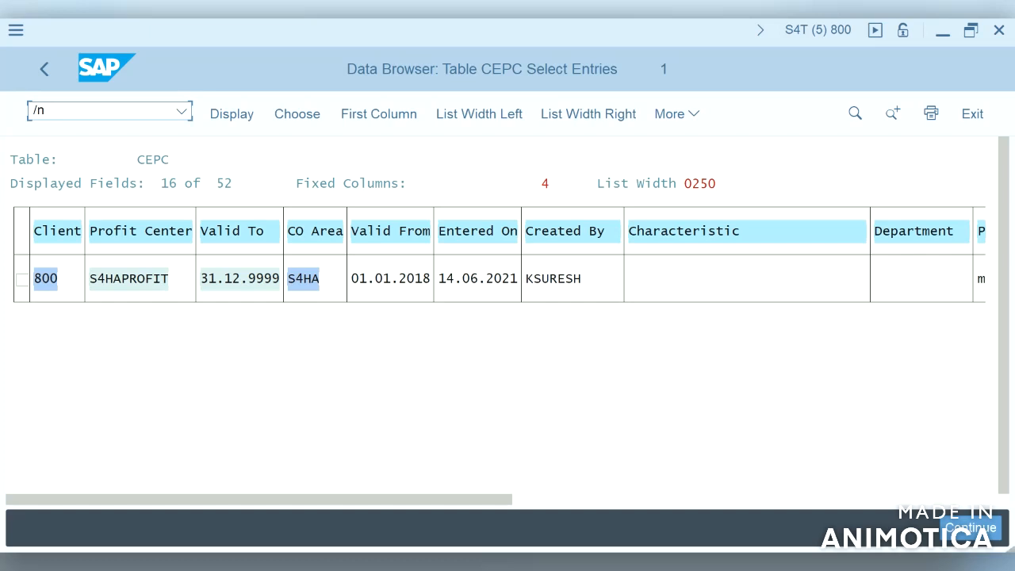
text(ke51)
key(Return)
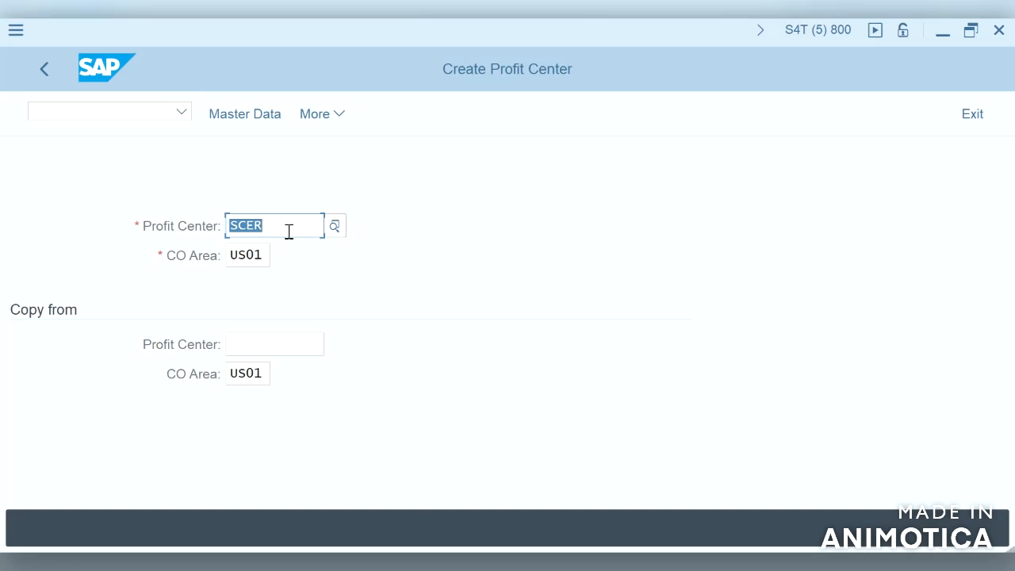
- Set the CO area of the new profit center to S4HA
click(266, 255)
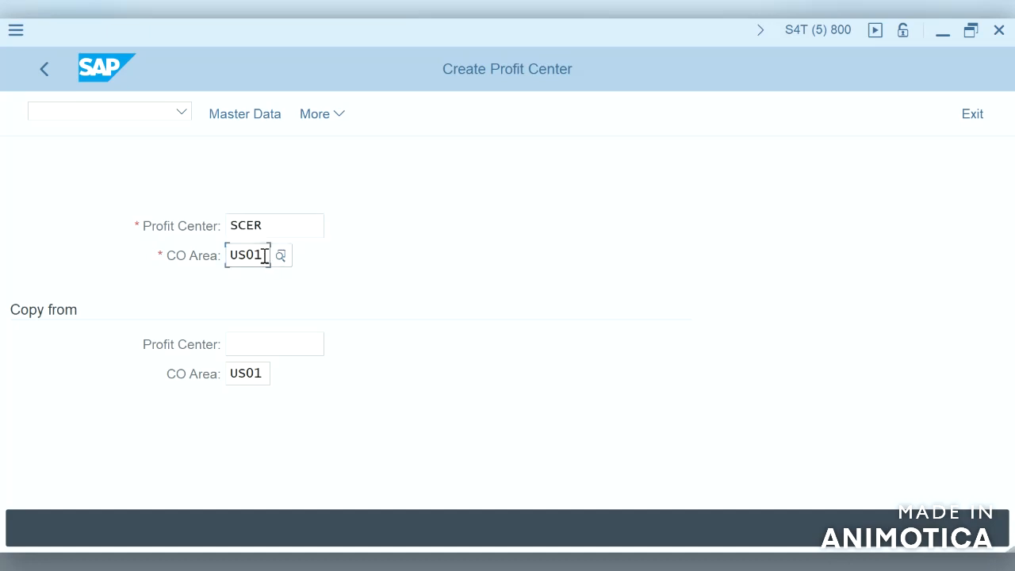
key(BackSpace)
key(BackSpace)
key(BackSpace)
key(BackSpace)
text(s)
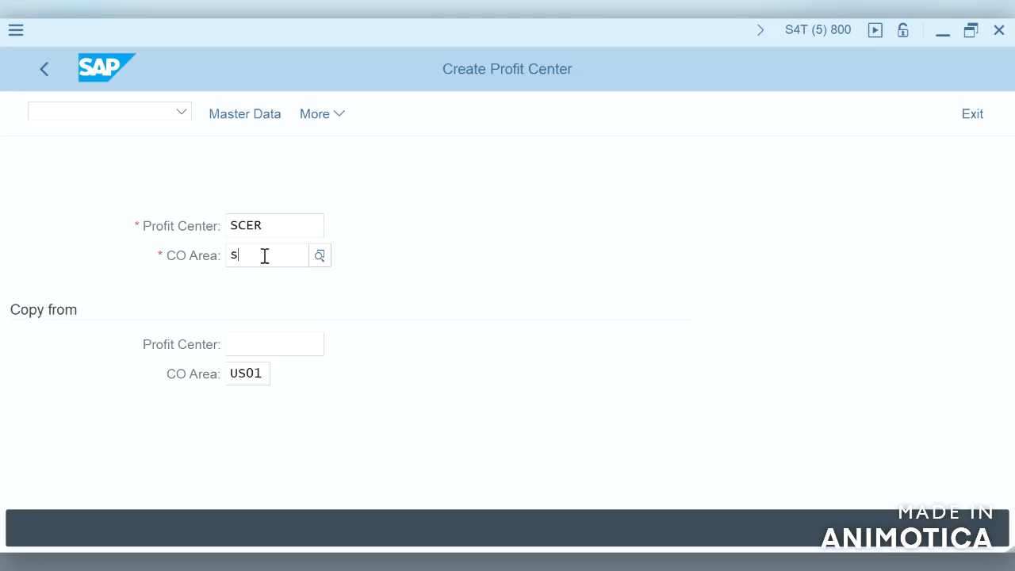
text(4ha)
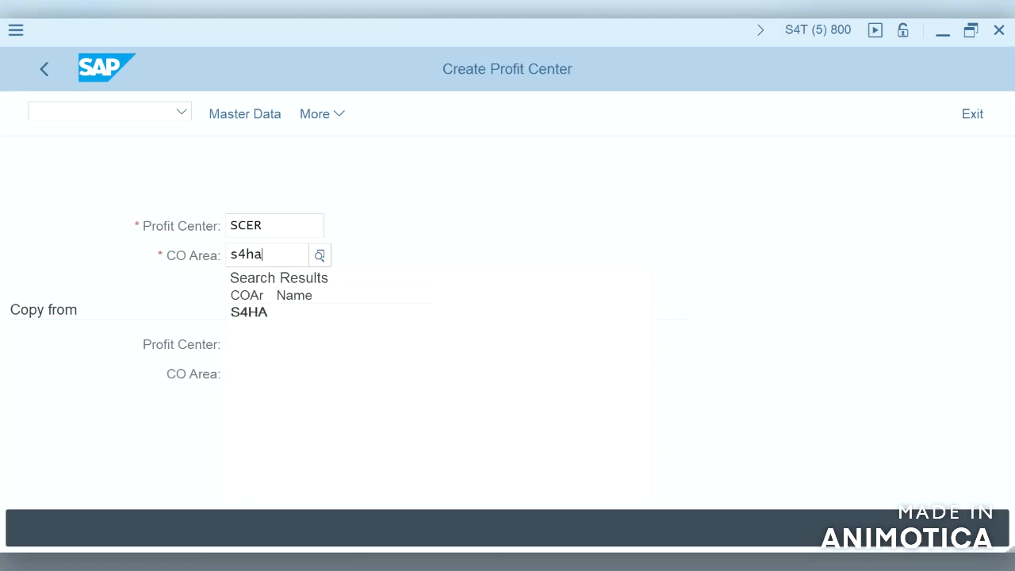
click(261, 317)
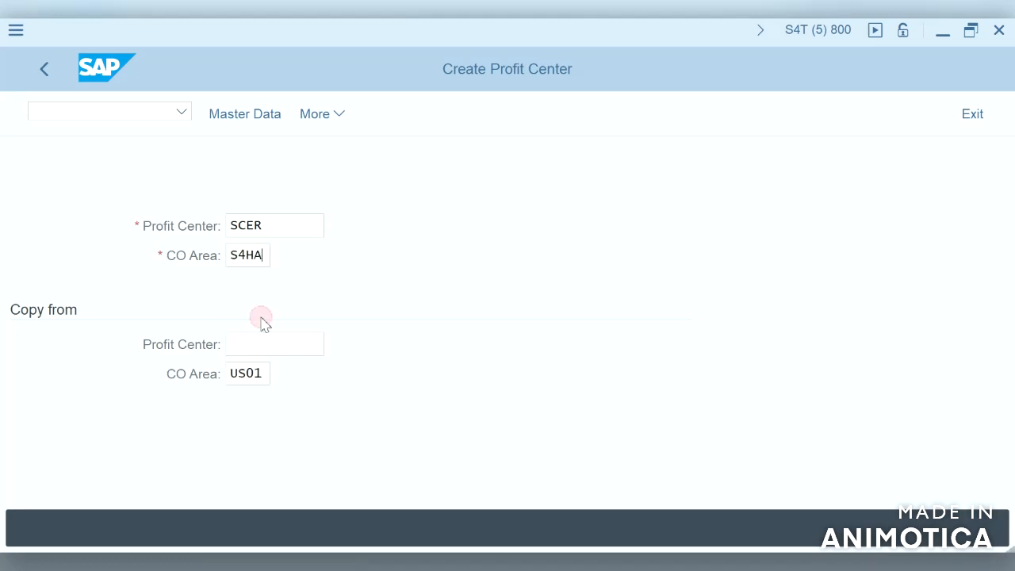
click(321, 224)
- Set the CO area of the copy-from reference to S4HA
click(282, 342)
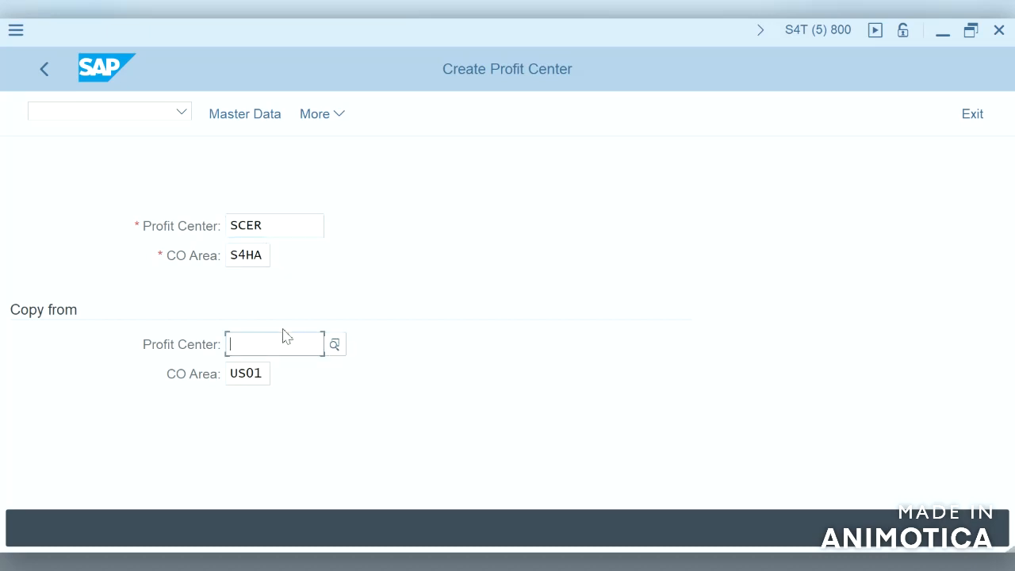
click(269, 374)
key(BackSpace)
key(BackSpace)
key(BackSpace)
key(BackSpace)
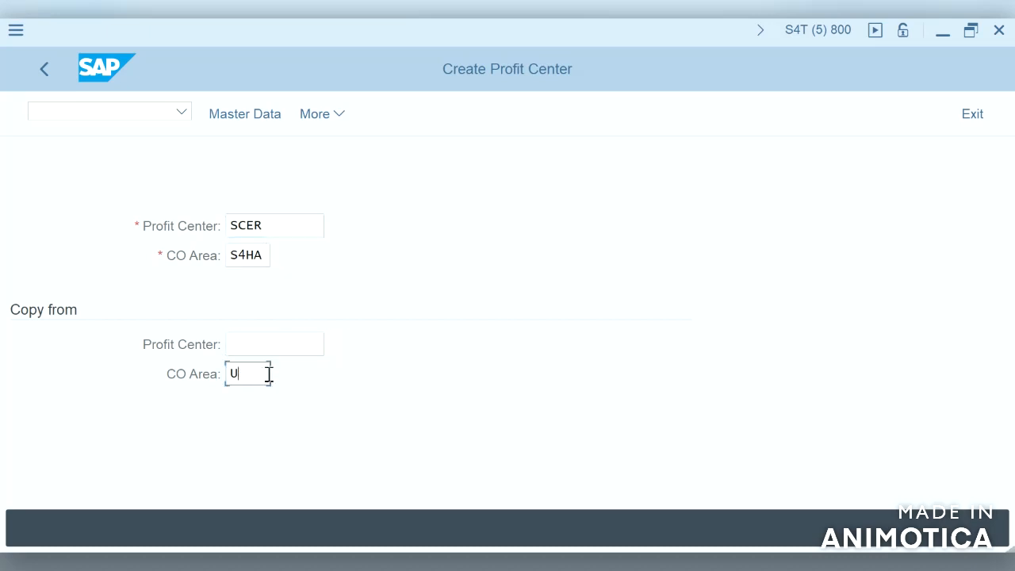
text(s4ha)
- Search the existing profit centers by controlling area S4HA and choose S4HAPROFIT as the one to copy from
click(270, 353)
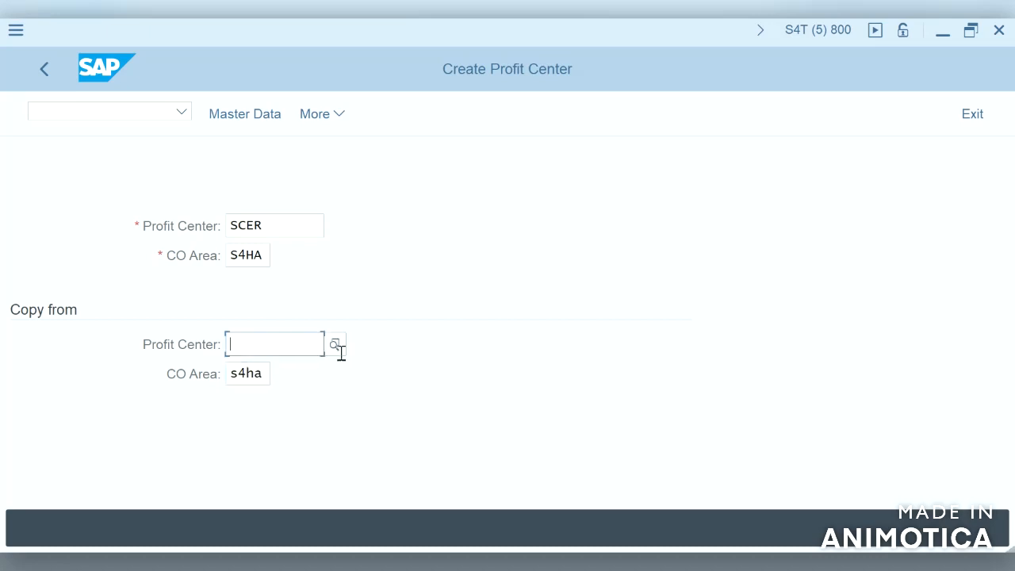
click(347, 347)
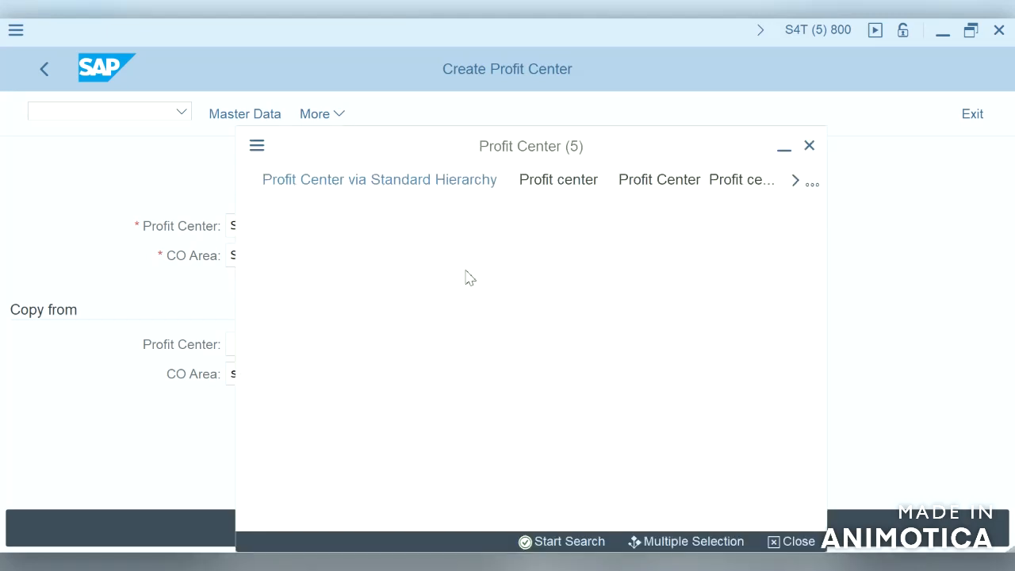
click(564, 181)
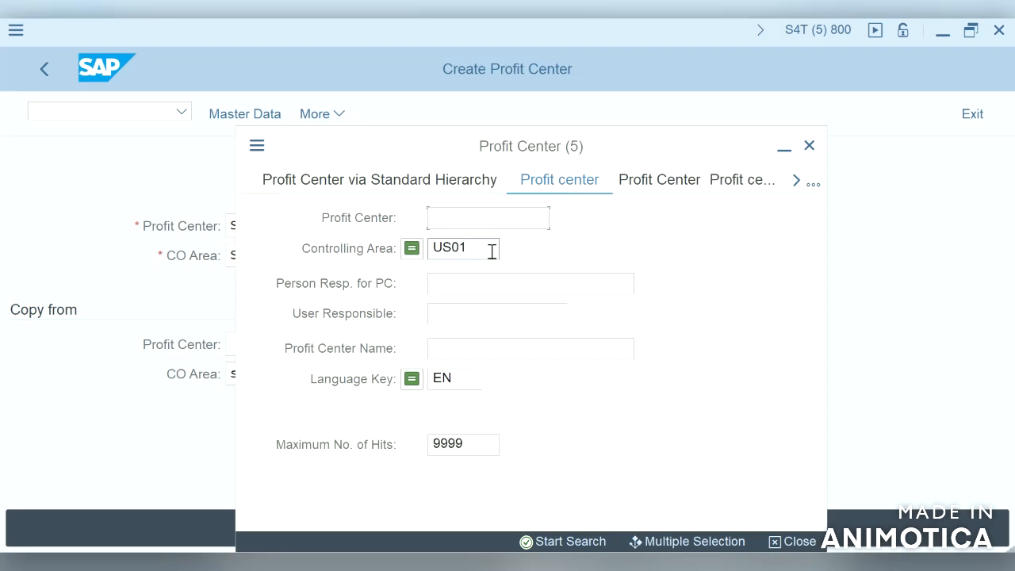
click(490, 250)
key(BackSpace)
key(BackSpace)
key(BackSpace)
key(BackSpace)
text(s4ha)
click(578, 544)
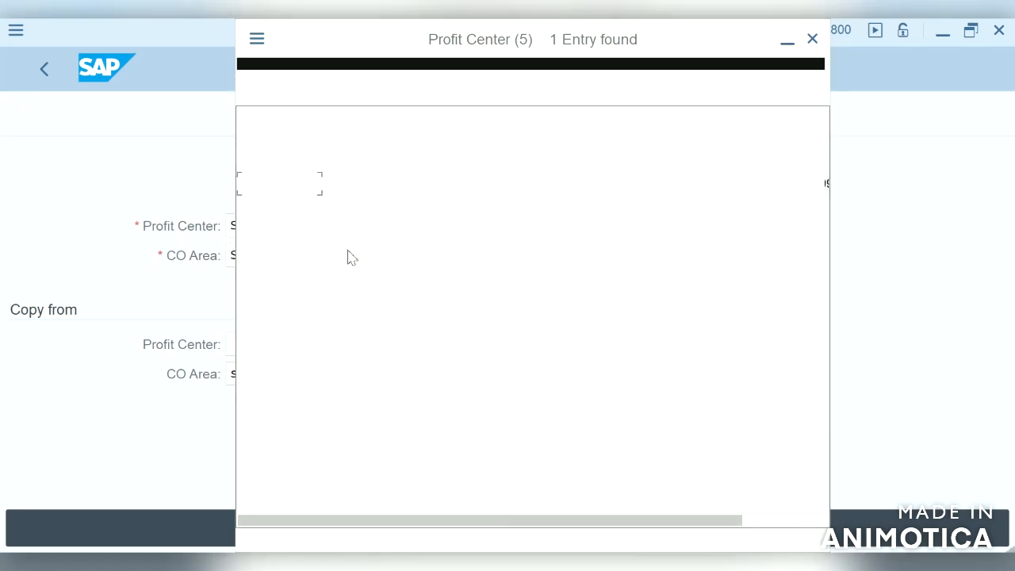
click(303, 190)
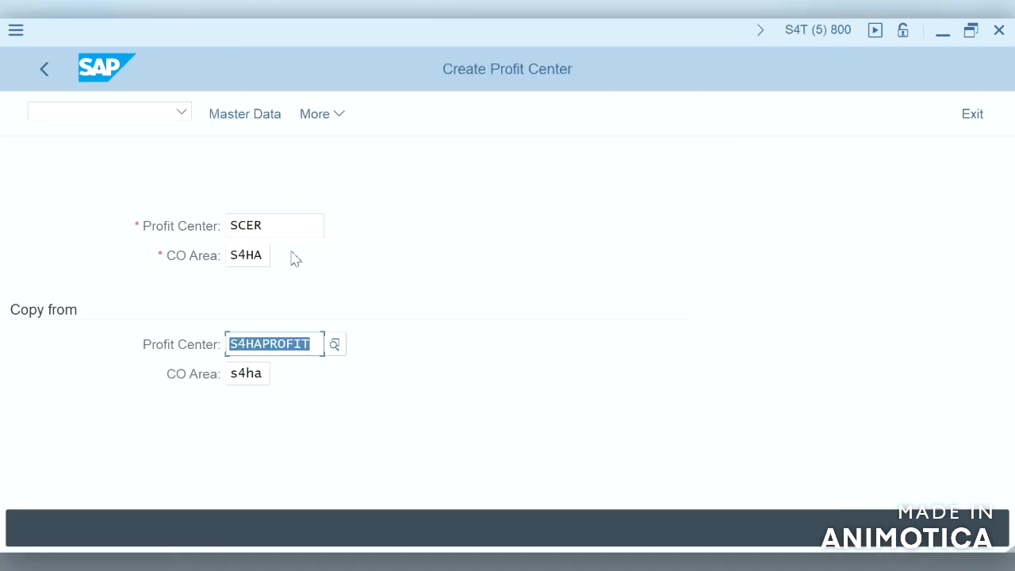
- Try to open the master data of a new profit center under the code S4HAPROFIT
click(288, 225)
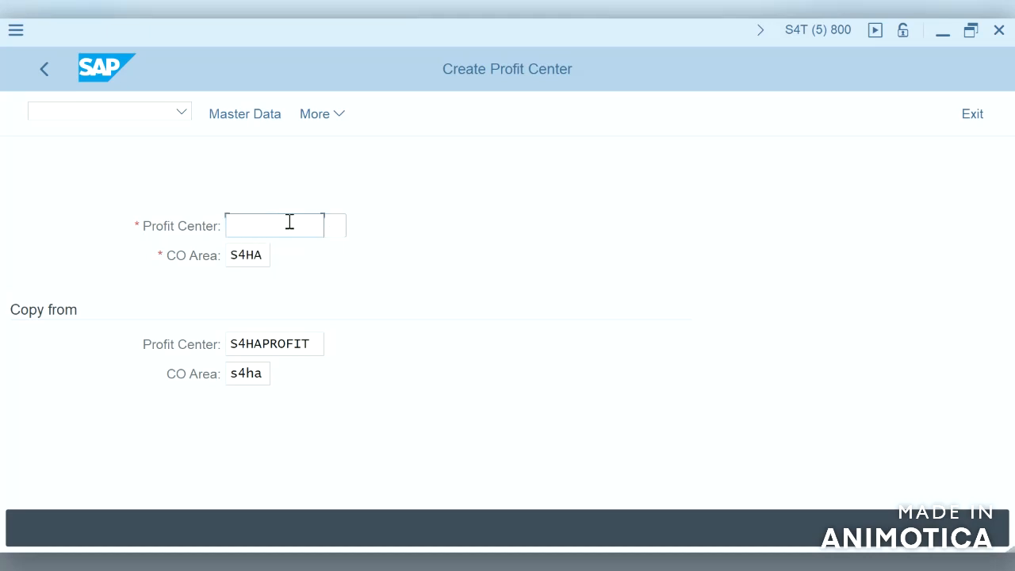
text(s4haprofit1)
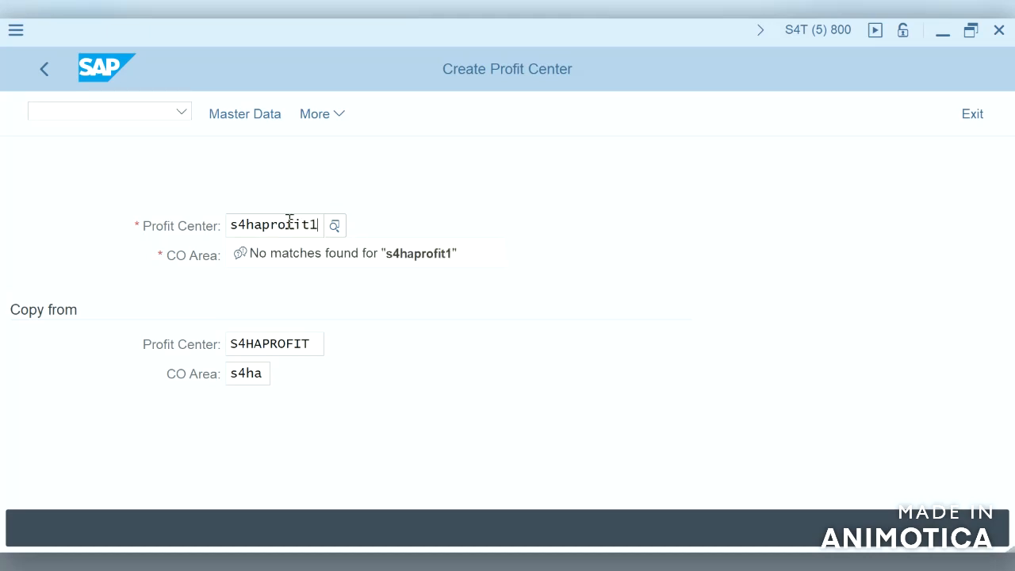
key(BackSpace)
key(Return)
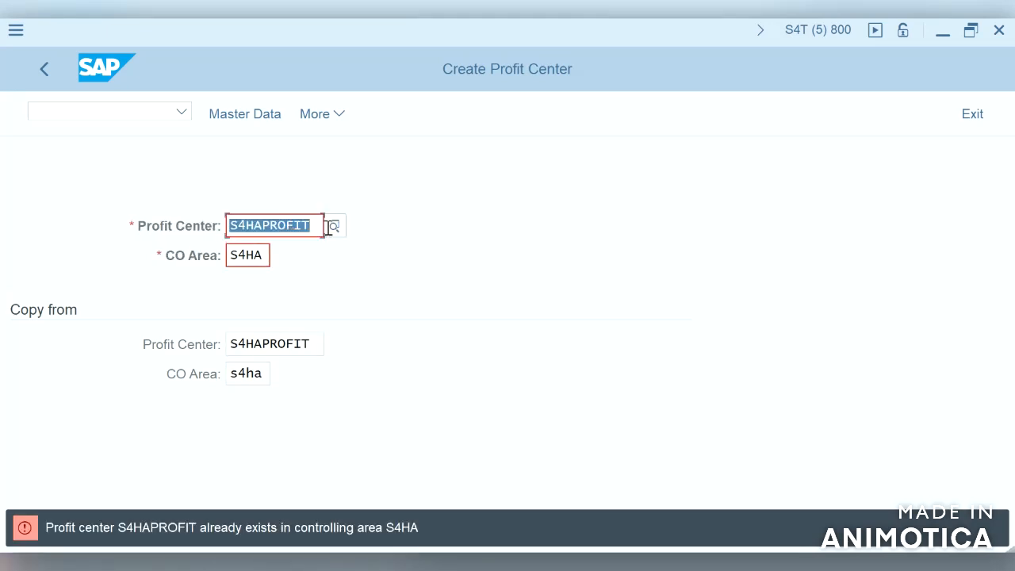
- Set the new profit center's code to S4HAPROFI1 and open its master data
click(315, 227)
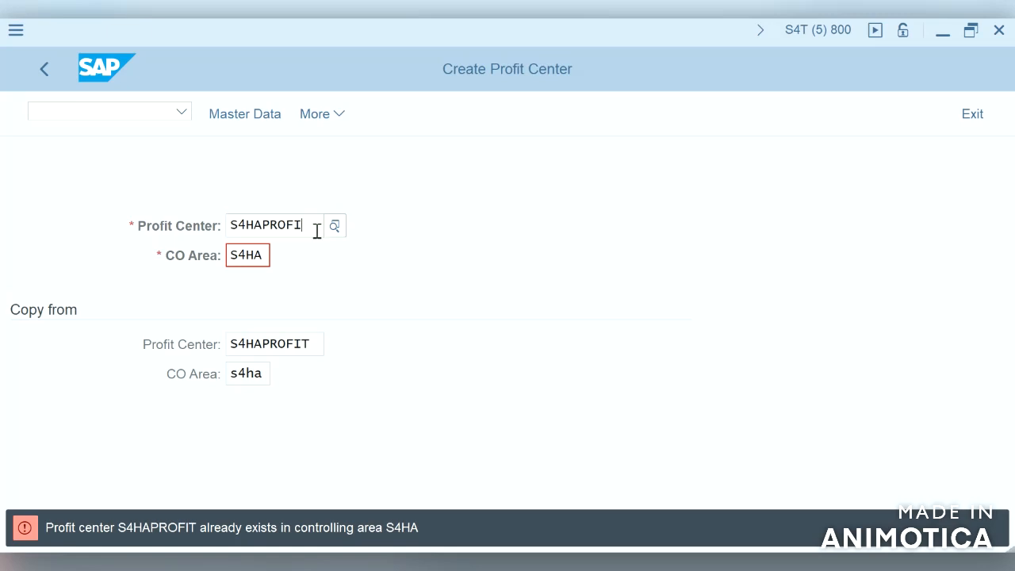
double_click(316, 227)
click(316, 231)
key(BackSpace)
text(1)
key(Return)
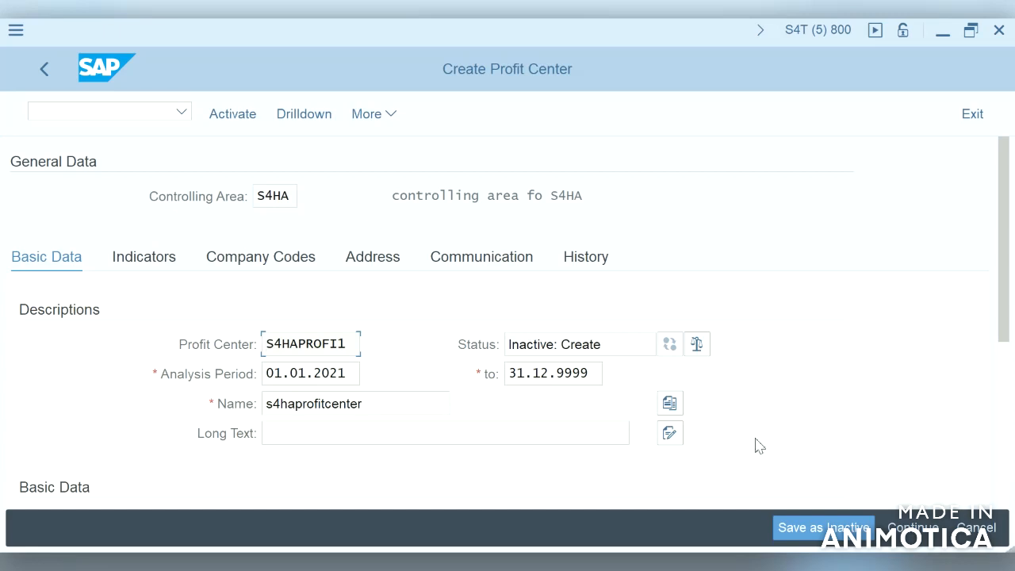
- Review the new profit center's basic data, including the analysis period, name, person responsible and profit center group
click(1006, 427)
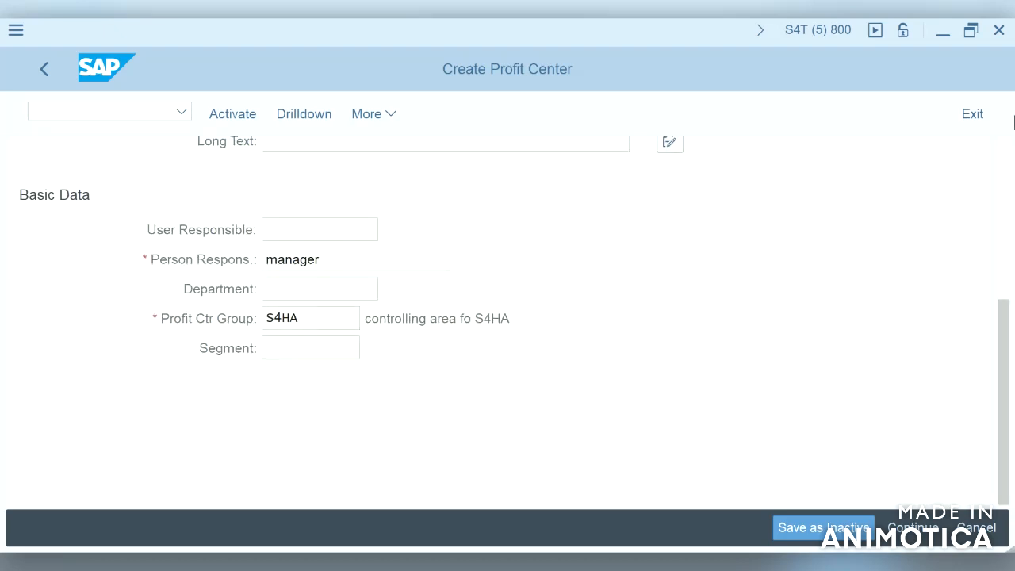
click(1006, 152)
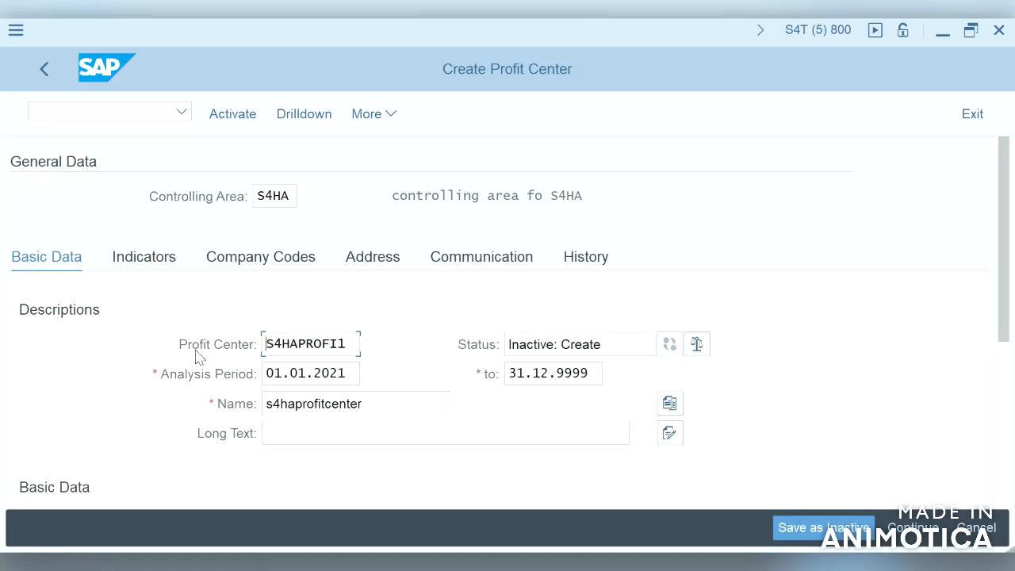
click(299, 372)
key(Tab)
key(Tab)
click(305, 383)
- Examine the profit center's indicators and its company code assignment
click(159, 263)
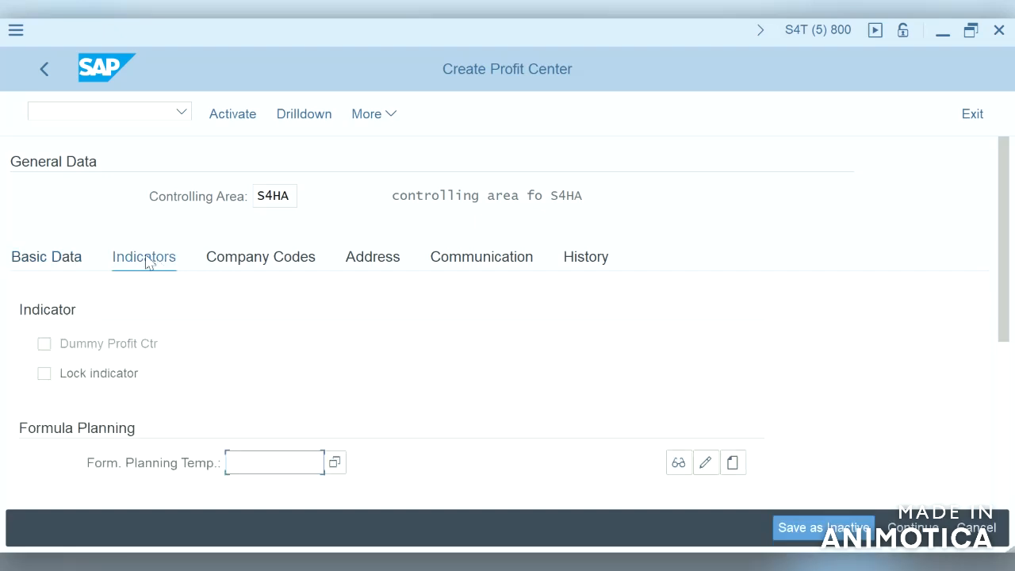
click(1004, 387)
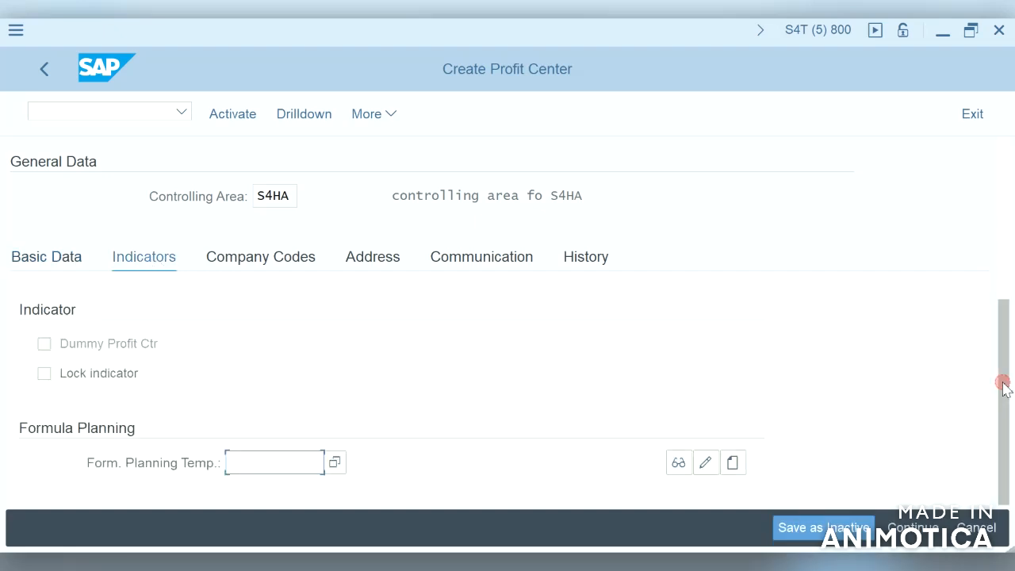
click(1007, 230)
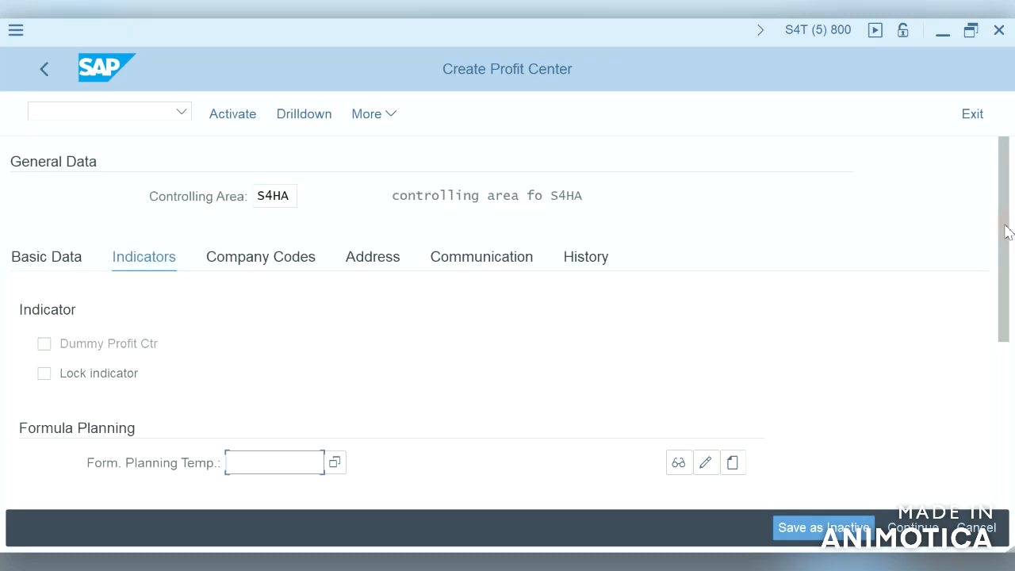
click(290, 267)
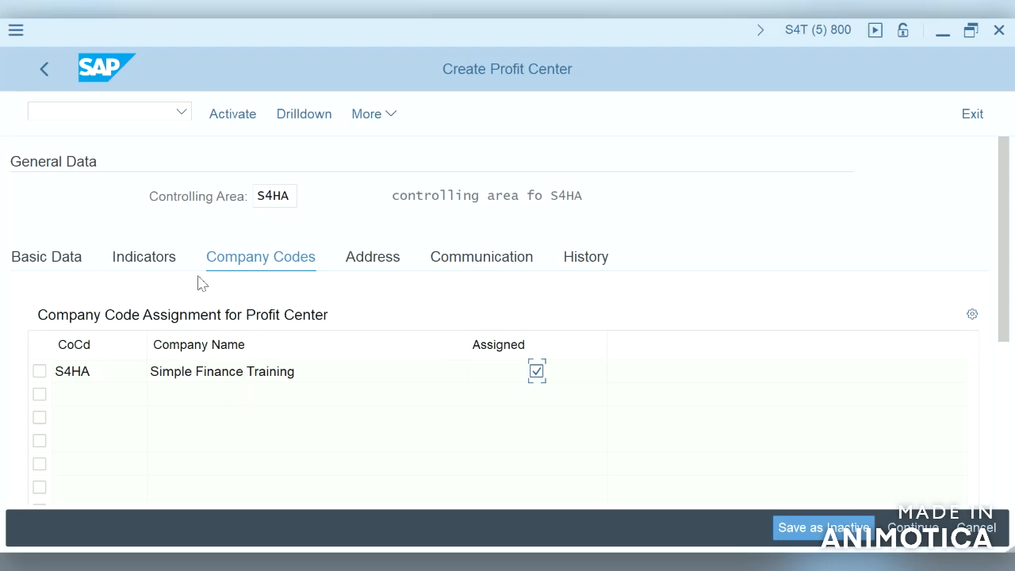
click(162, 262)
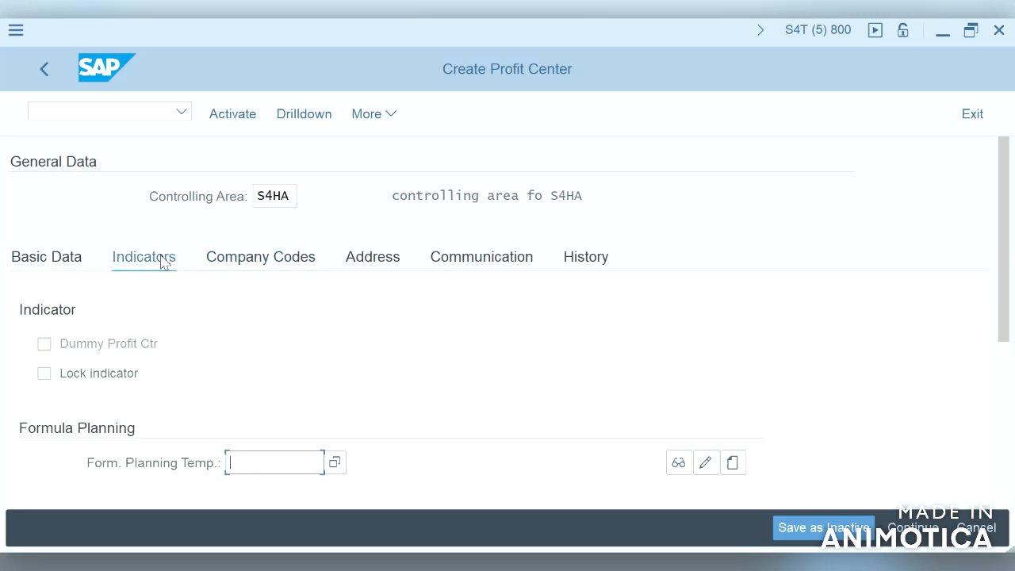
- Return to the basic data and activate profit center S4HAPROFI1
click(54, 258)
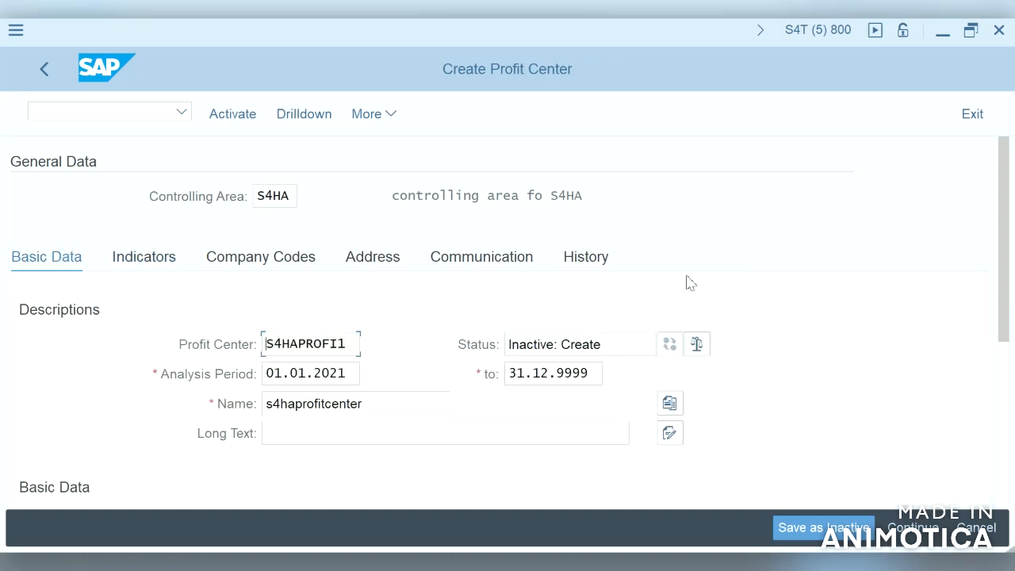
click(237, 116)
click(237, 116)
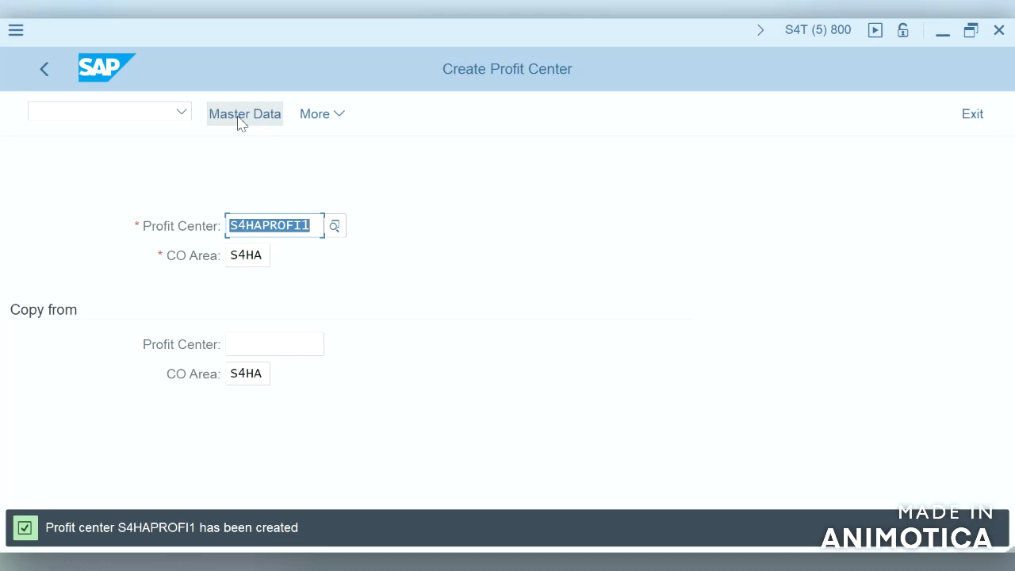
- Start a new G/L account document with transaction FB50 and set the document date to 02.07.2021
click(115, 120)
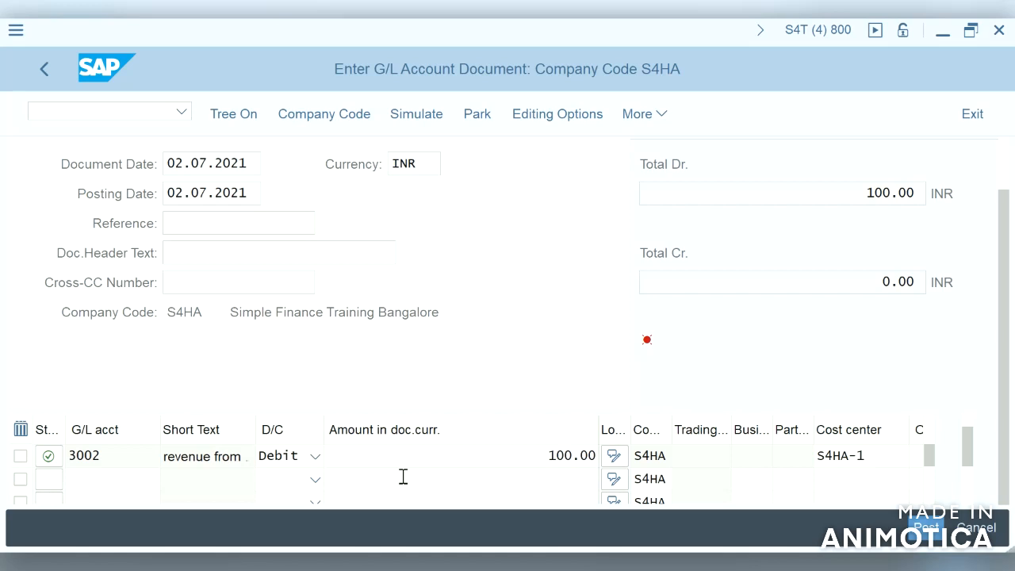
click(111, 469)
click(111, 461)
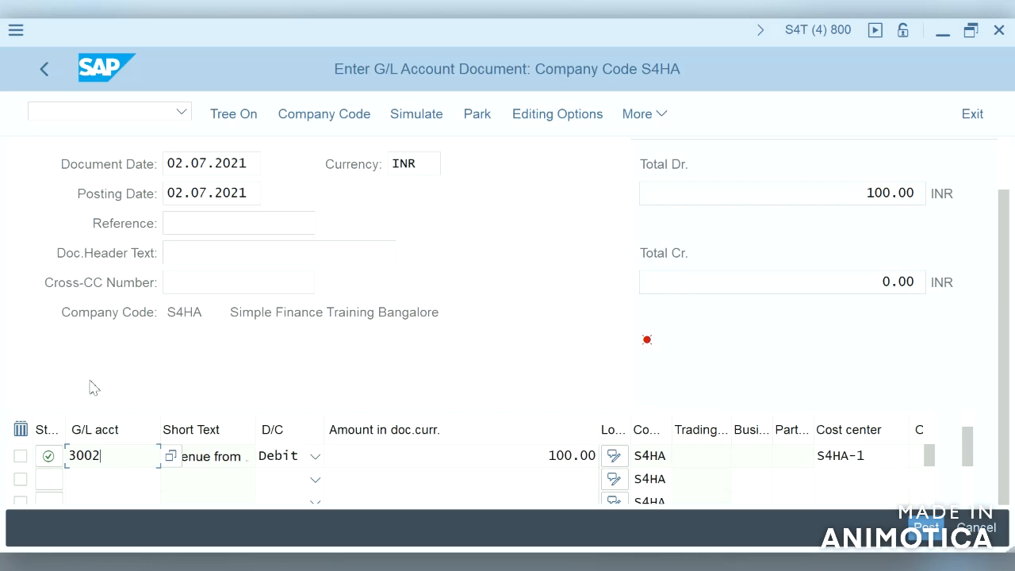
click(125, 112)
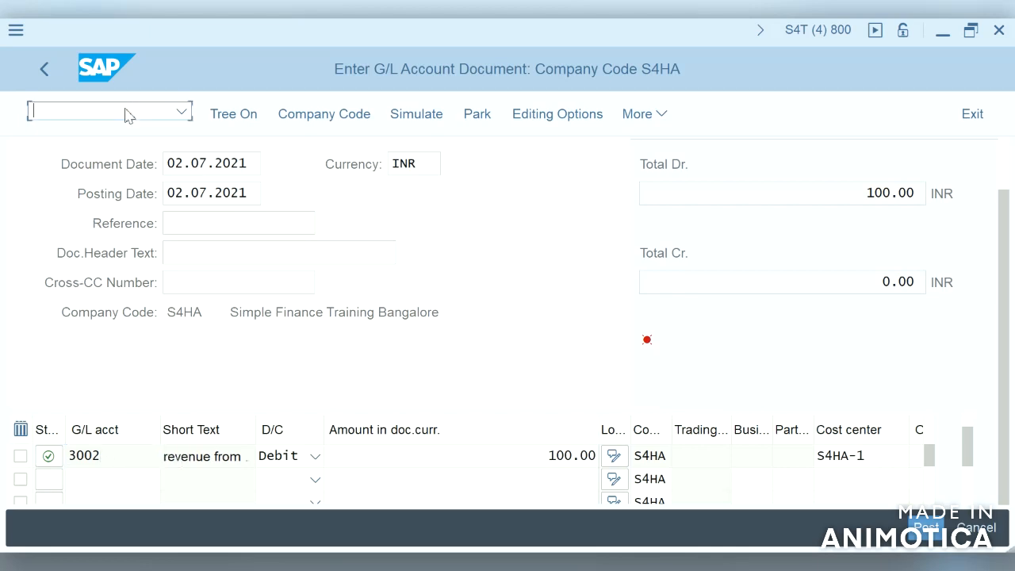
text(/nfb50)
key(Return)
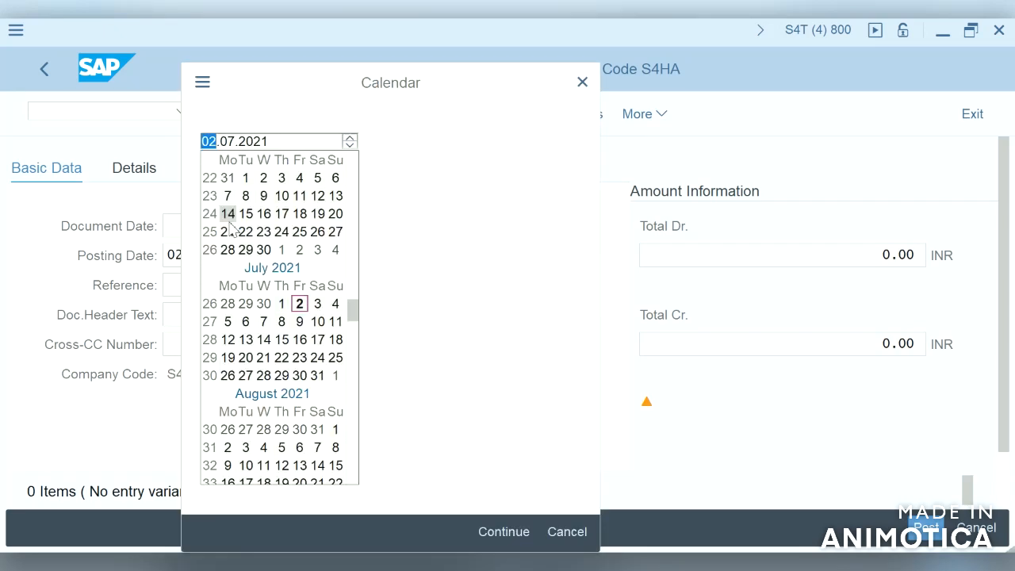
click(230, 227)
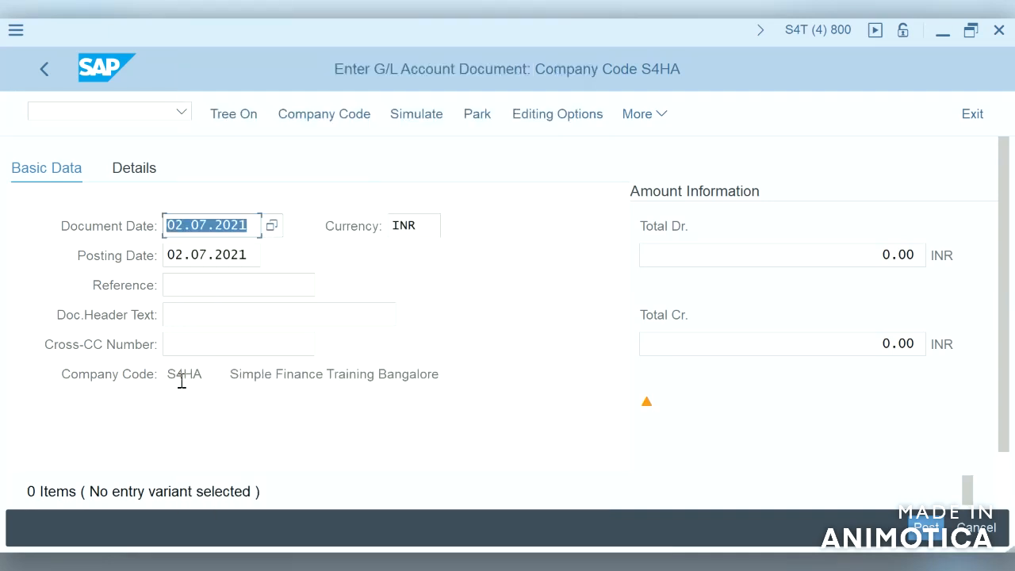
- Look up the G/L accounts in chart of accounts S4HA and choose account 4000 for the first line item
click(1004, 468)
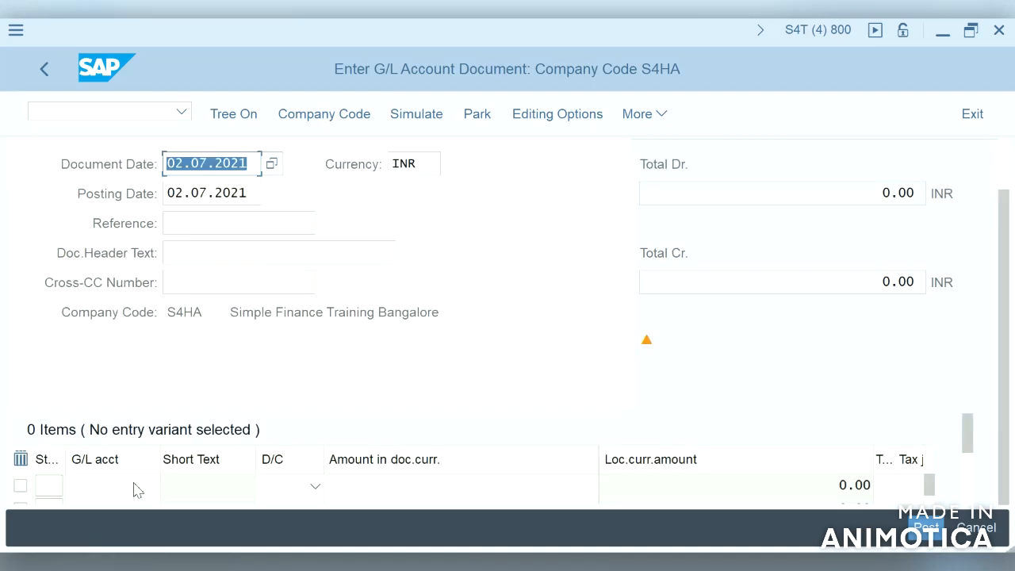
click(133, 483)
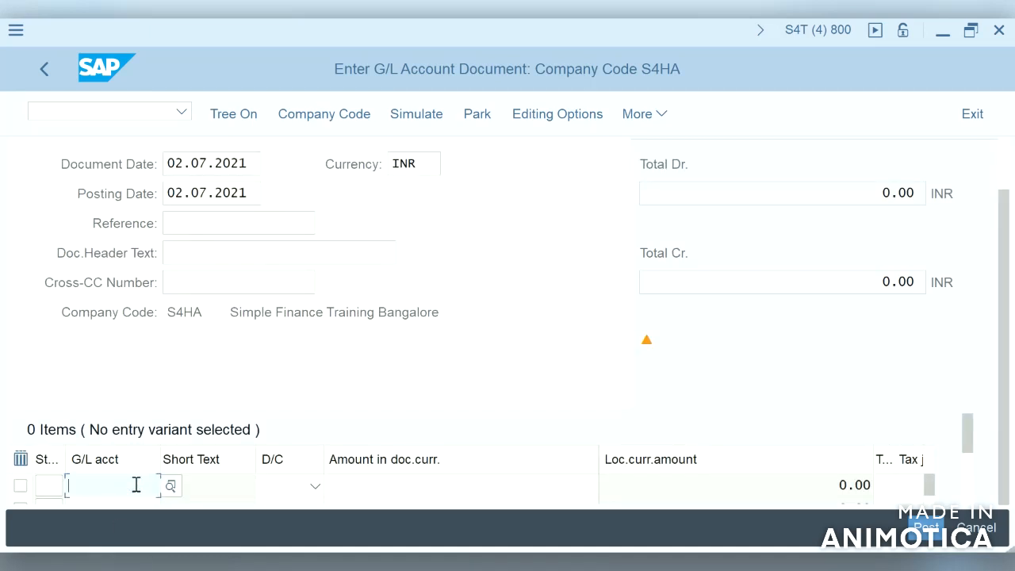
click(169, 487)
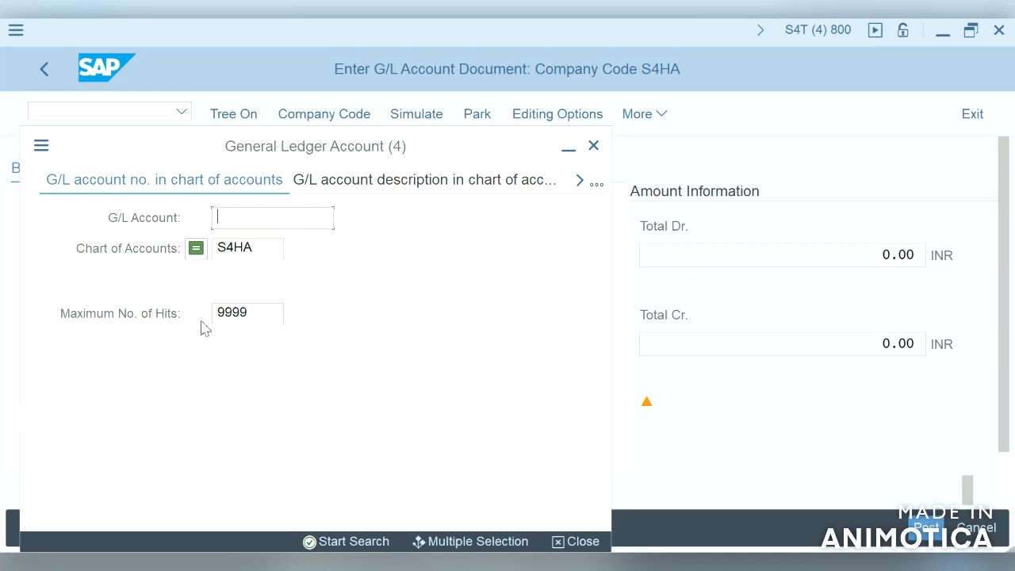
key(Return)
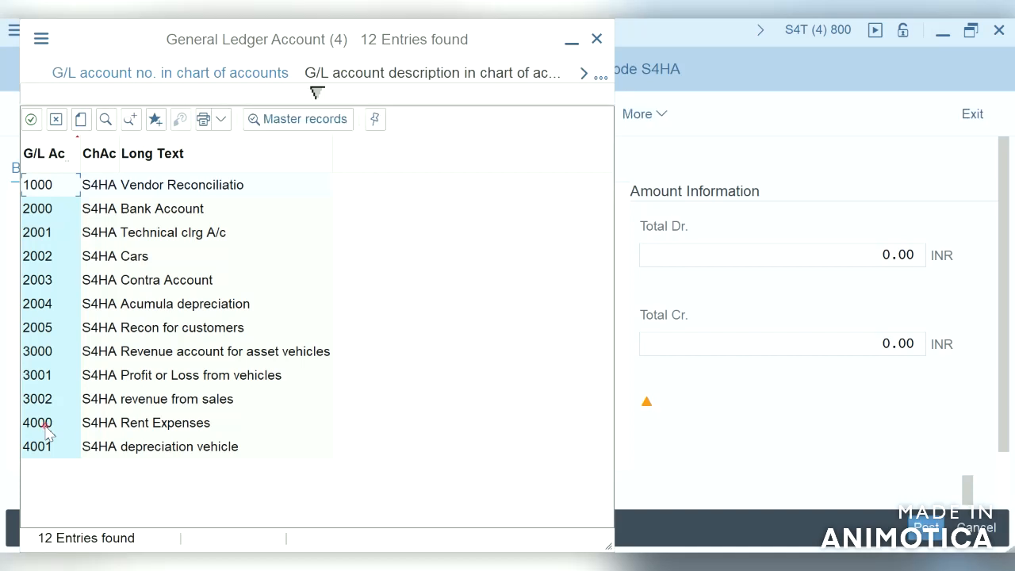
click(38, 423)
click(46, 428)
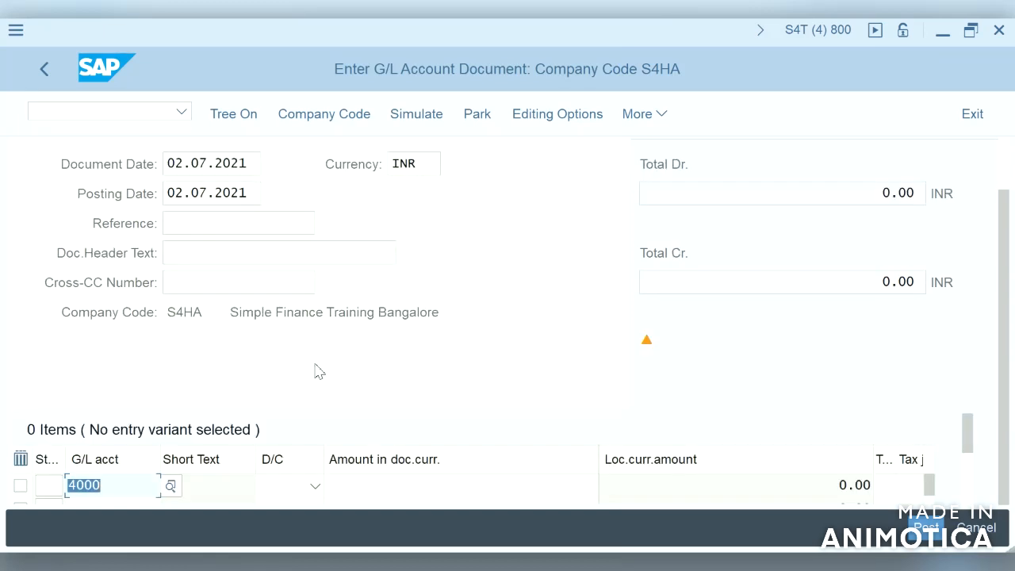
- Display G/L account 4000 of company code S4HA with transaction FS03 in a new session
click(140, 114)
text(/ofs03)
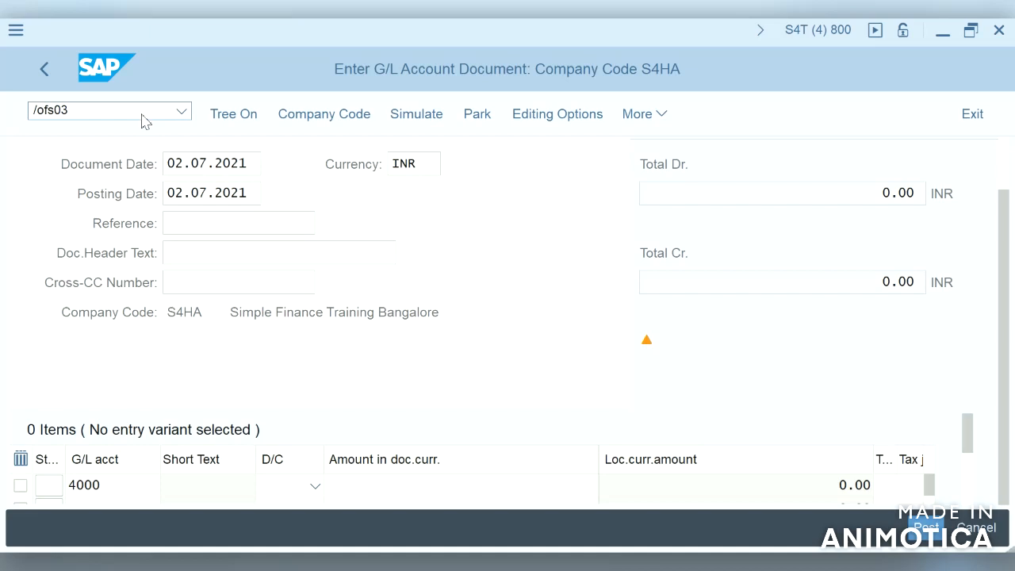
key(Return)
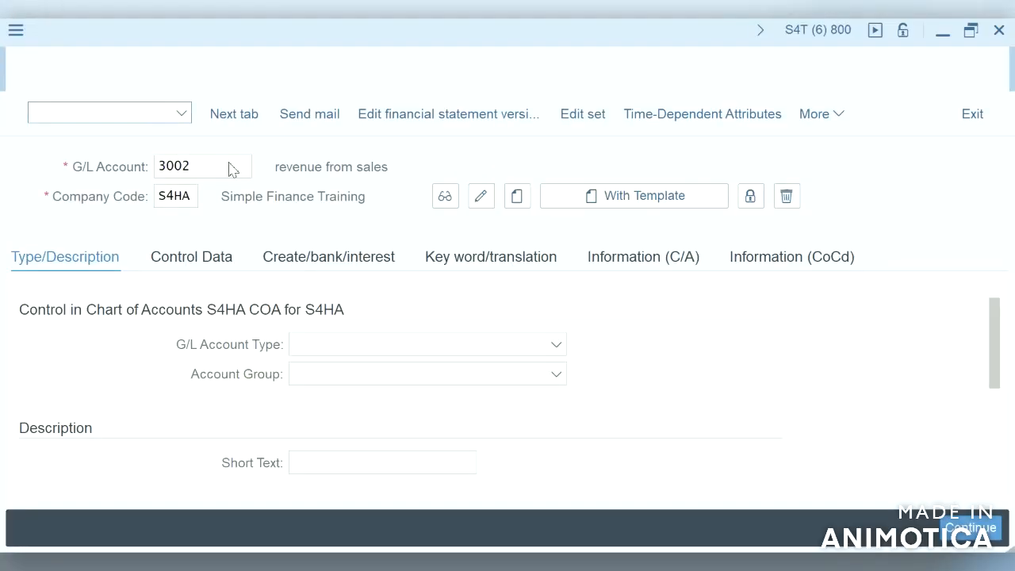
click(221, 170)
key(BackSpace)
key(BackSpace)
key(BackSpace)
key(BackSpace)
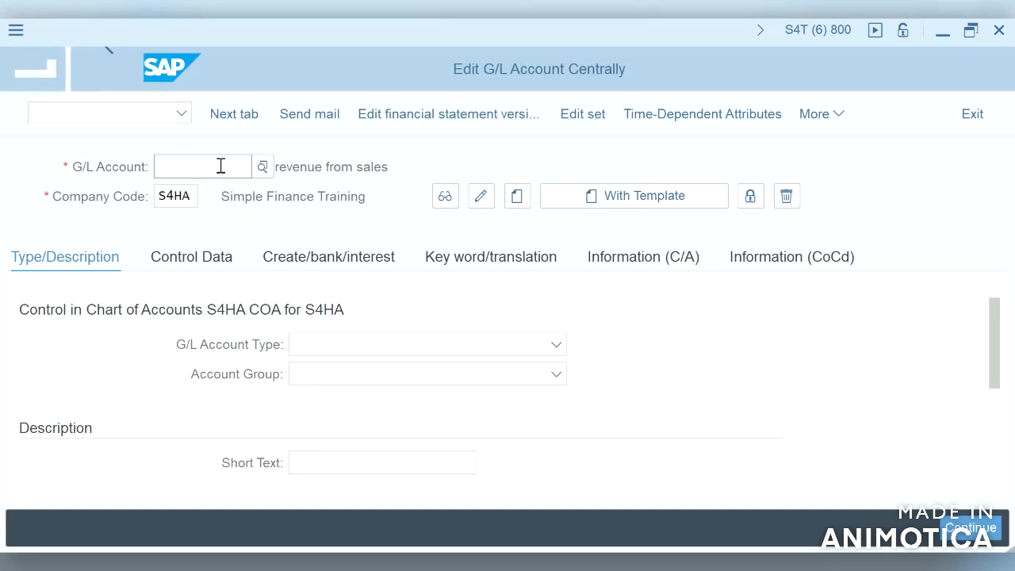
text(4000)
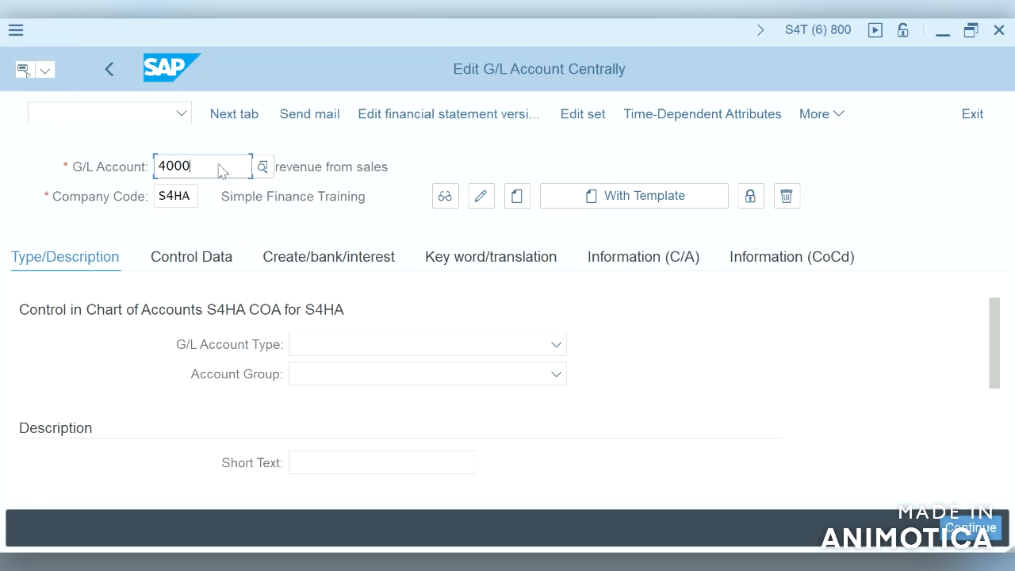
key(Return)
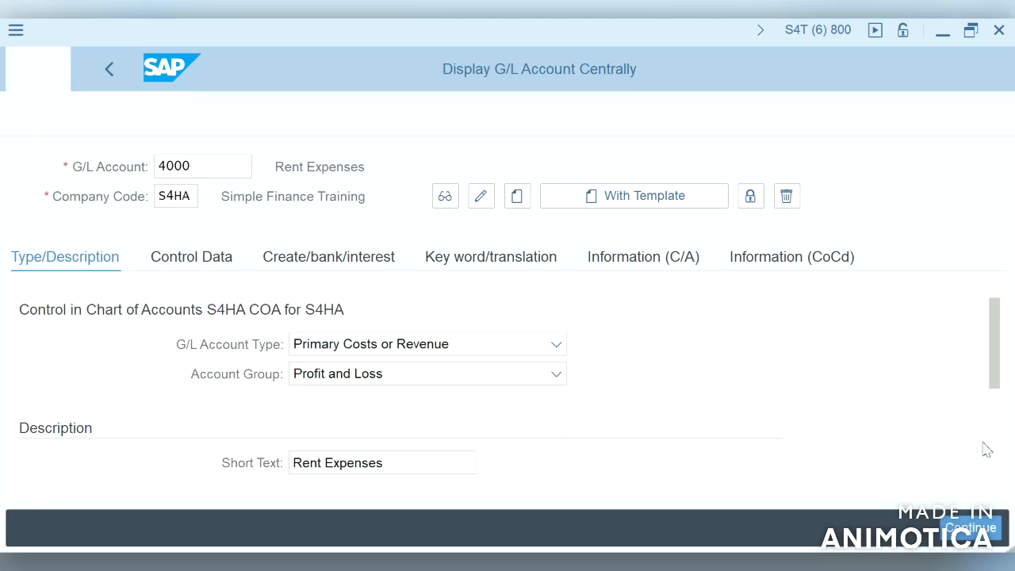
- Examine account 4000's control data through to its cost element category, and return to the G/L document entry
scroll(1001, 431, down, 5)
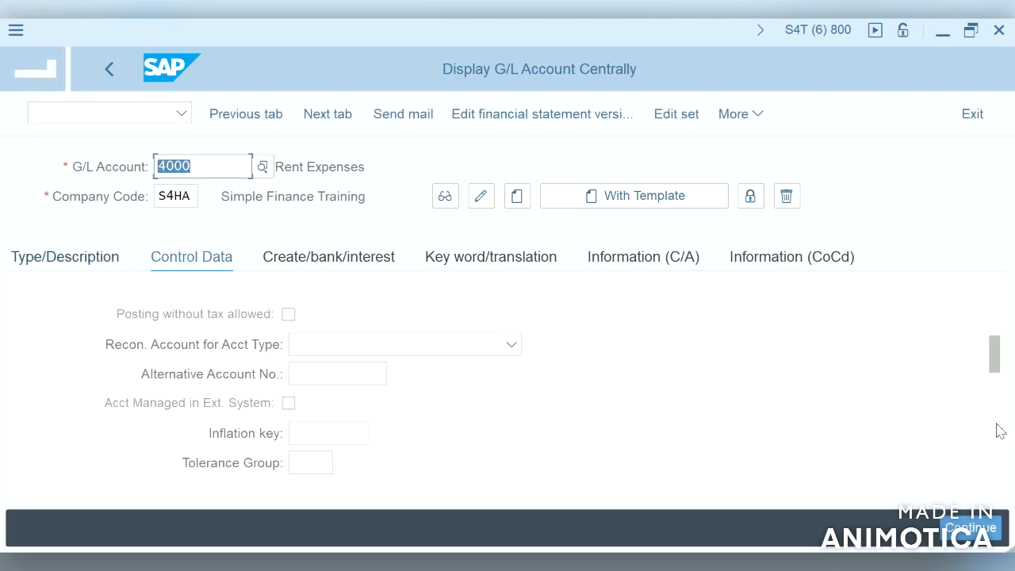
scroll(997, 460, down, 5)
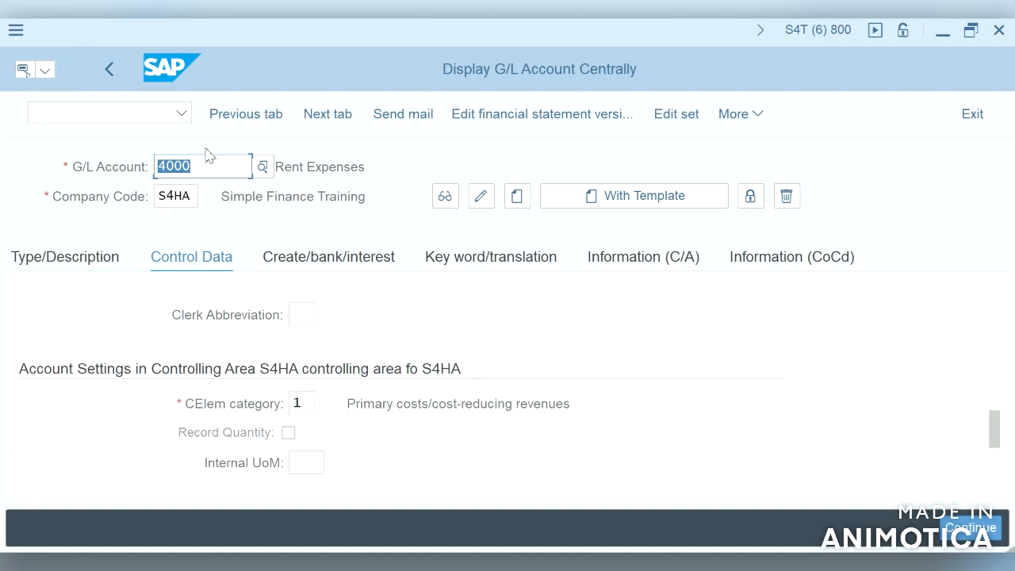
key(alt+Tab)
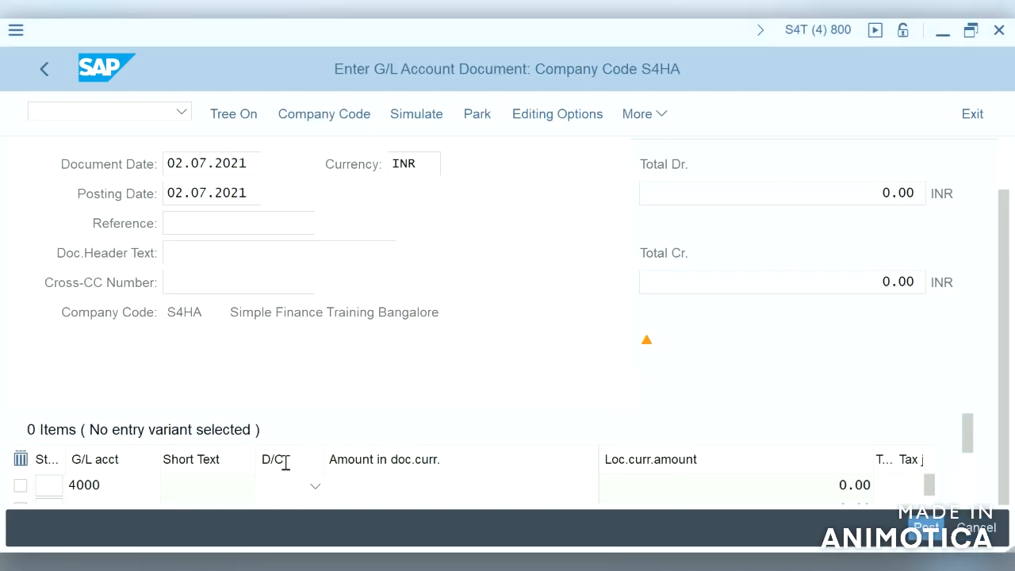
- Set the account 4000 line item to Debit with an amount of 100 and validate the entry
click(290, 495)
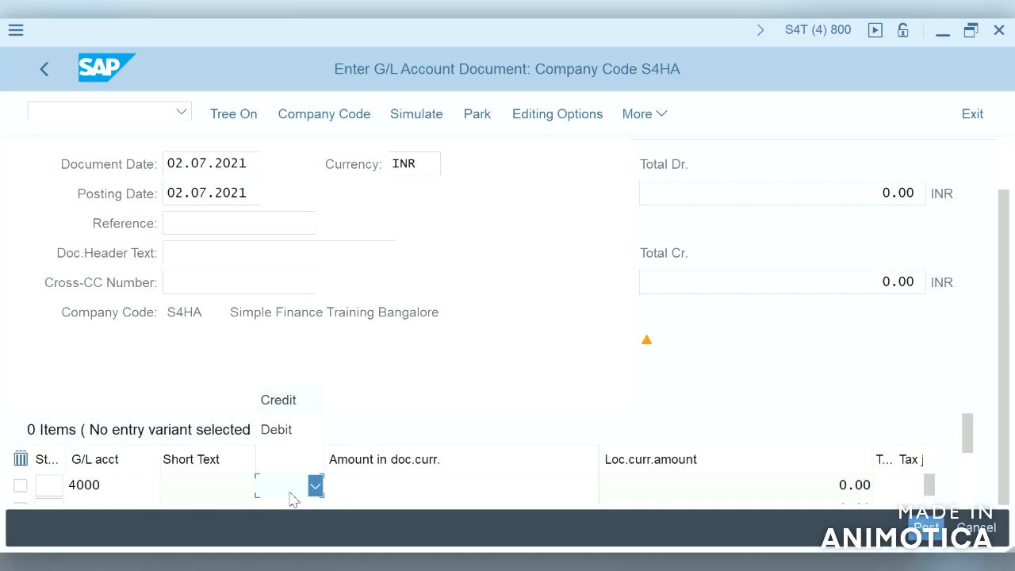
click(283, 432)
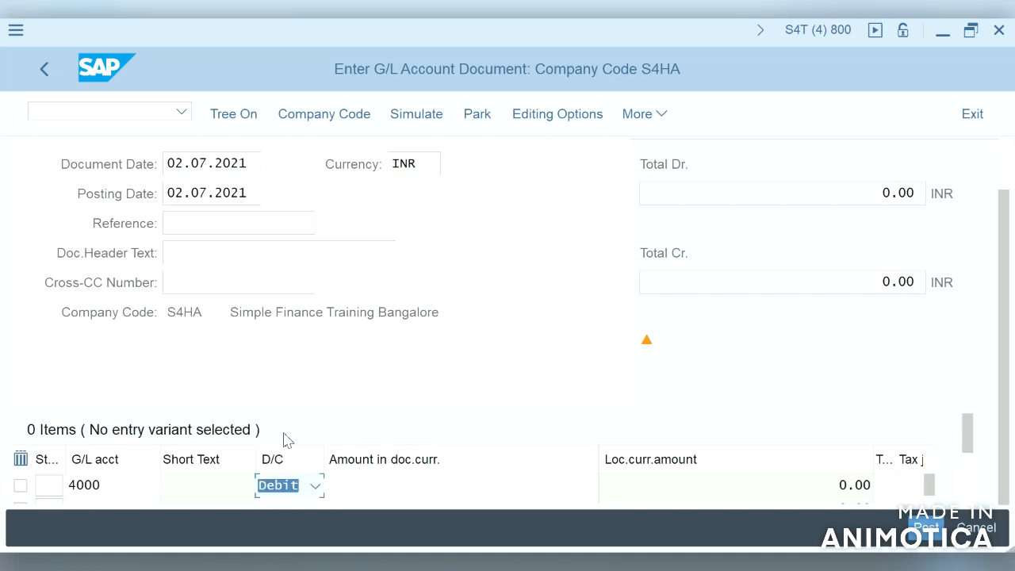
click(372, 486)
text(1)
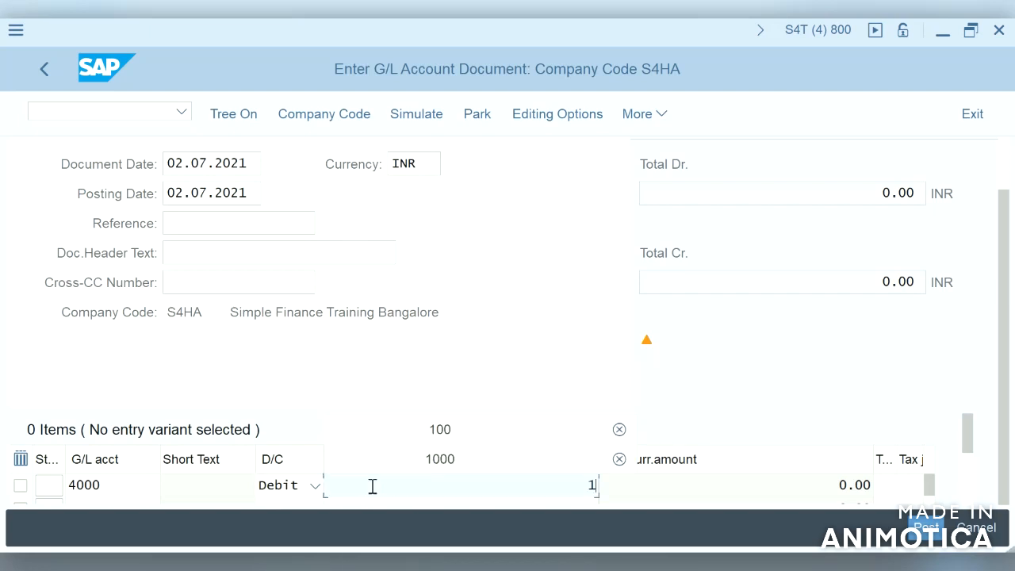
text(00)
key(Return)
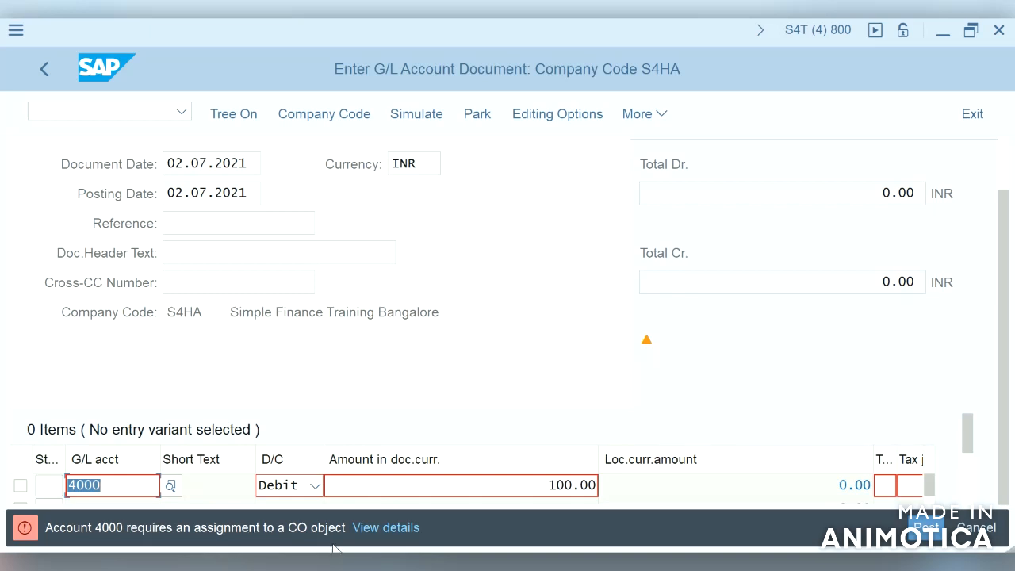
- Assign profit center S4HAPROFI1 from the value list to the account 4000 line item and validate the entry
click(909, 488)
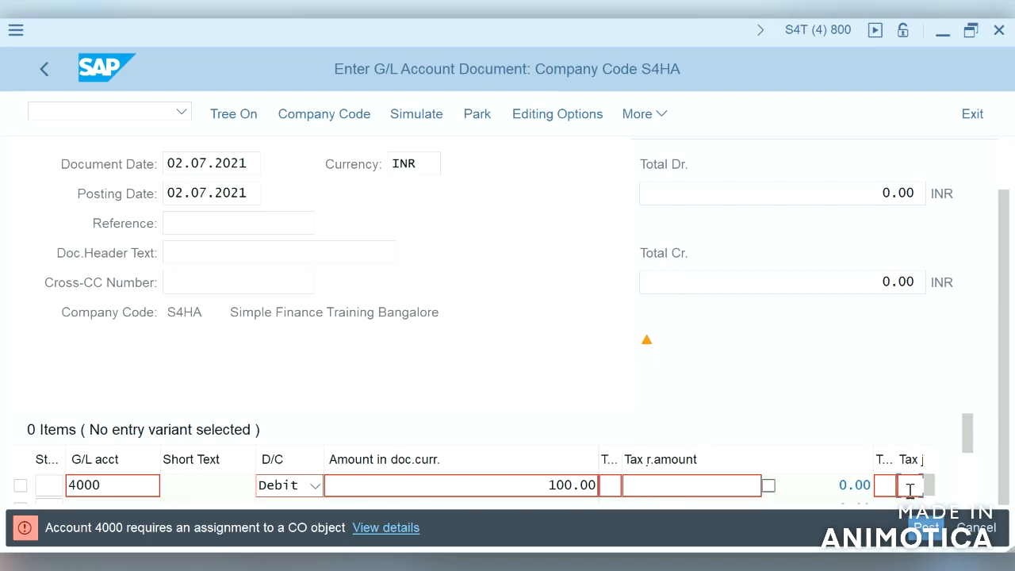
key(Tab)
key(Tab)
key(Tab)
key(Tab)
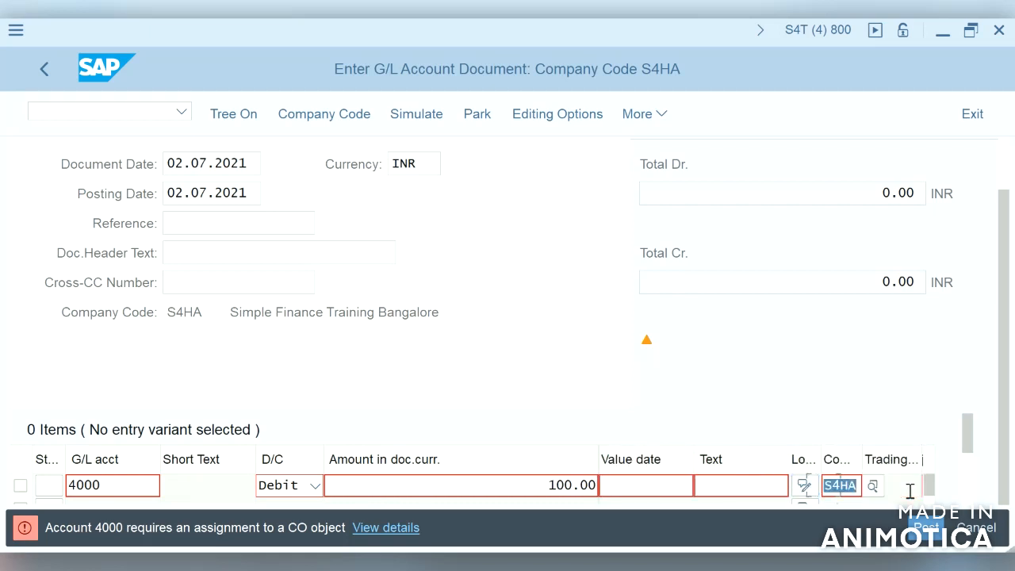
key(Tab)
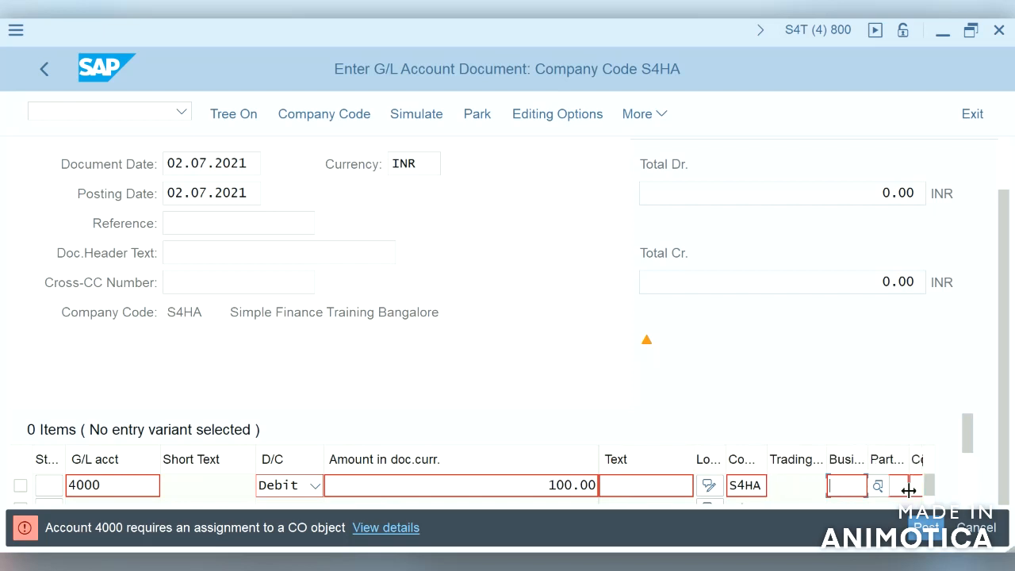
key(Tab)
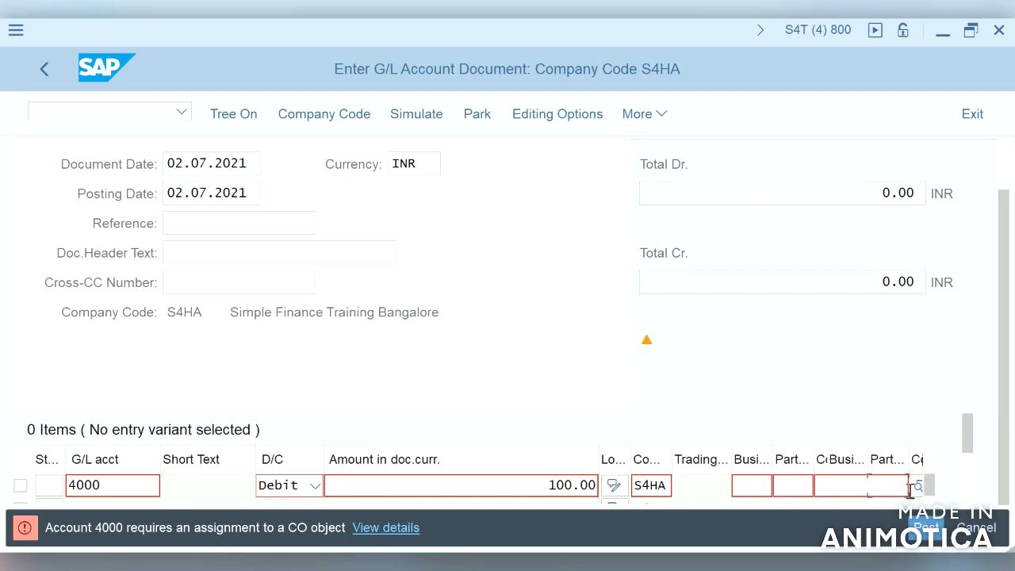
click(908, 487)
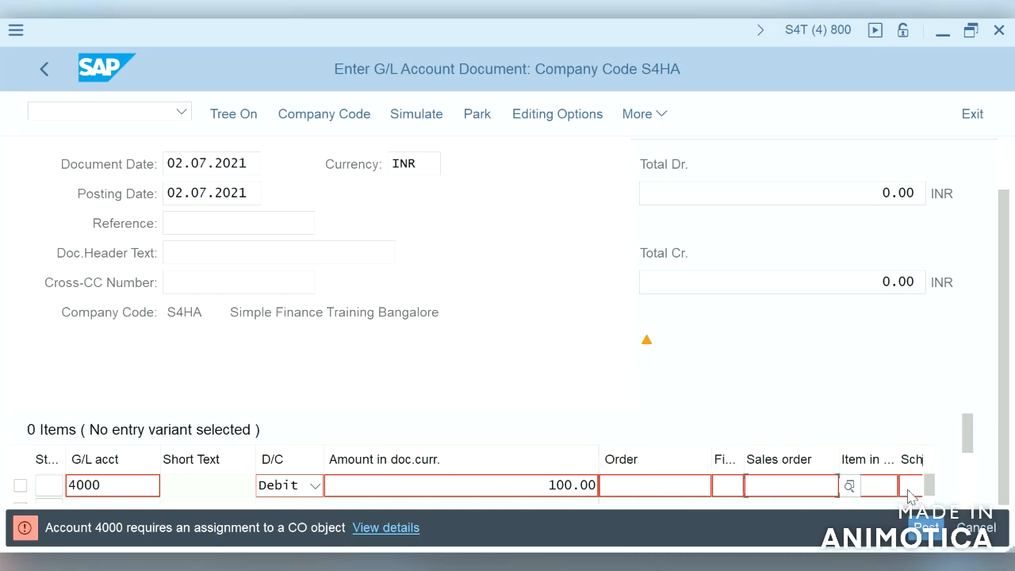
key(Tab)
key(Tab)
key(Tab)
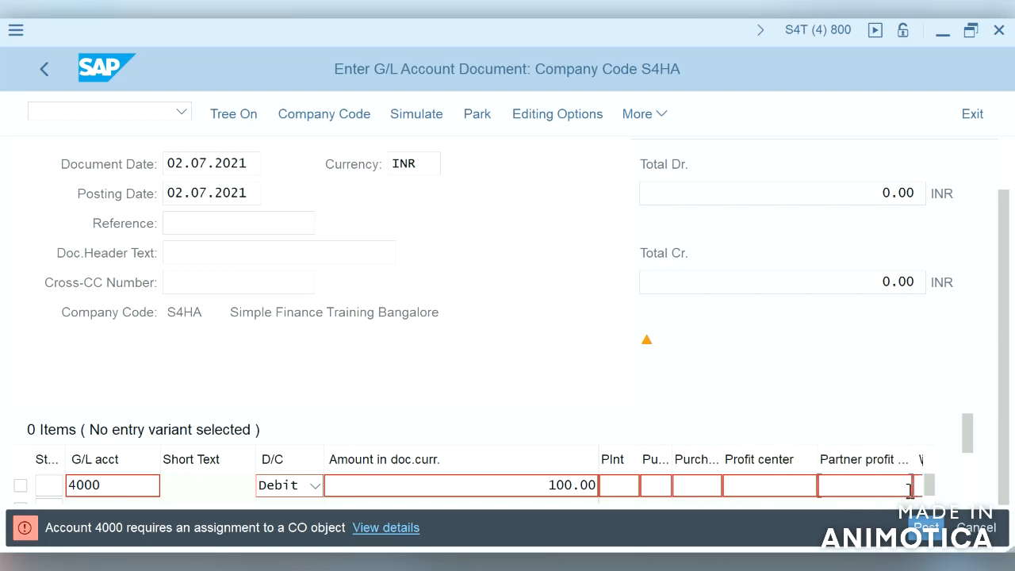
click(796, 489)
key(Return)
key(F4)
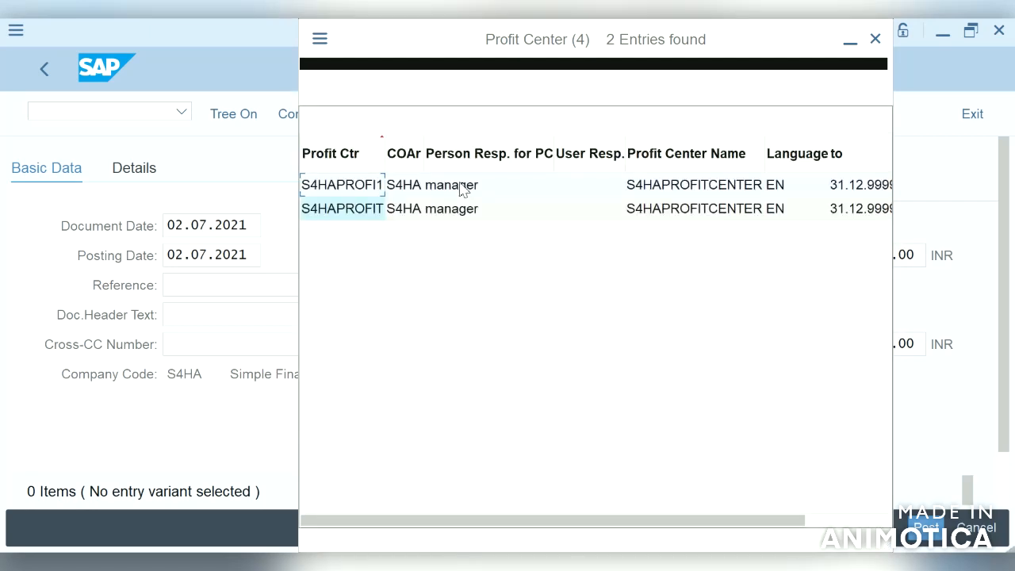
click(371, 184)
double_click(369, 187)
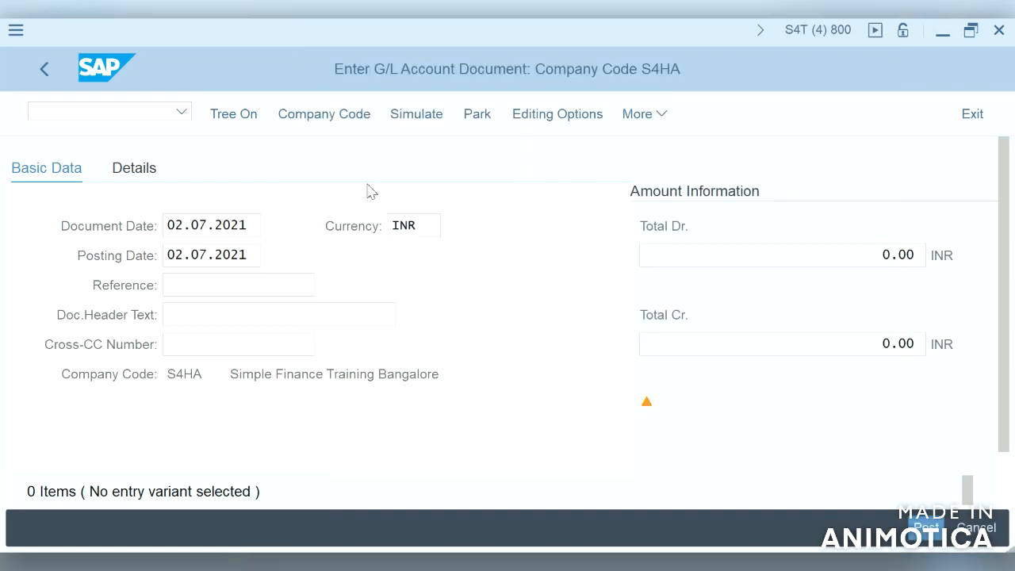
scroll(955, 413, down, 2)
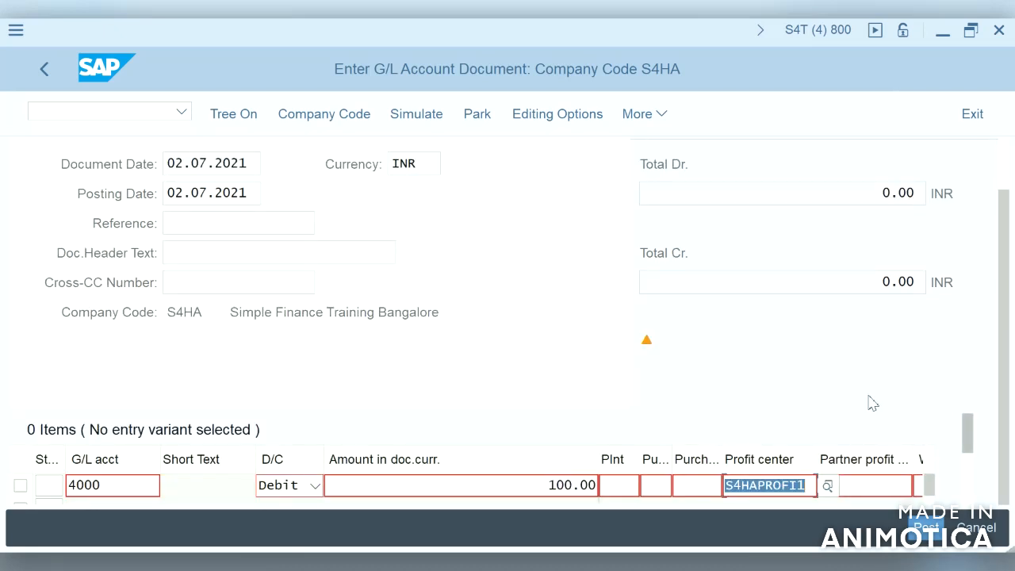
key(Return)
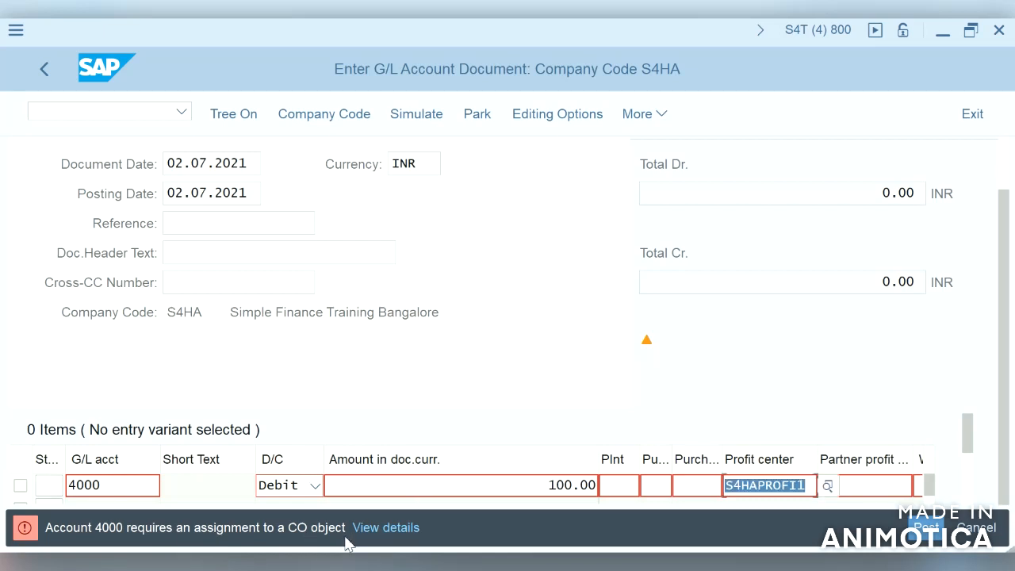
- Open the details of the account 4000 error and read which CO account assignments the posting accepts
click(388, 531)
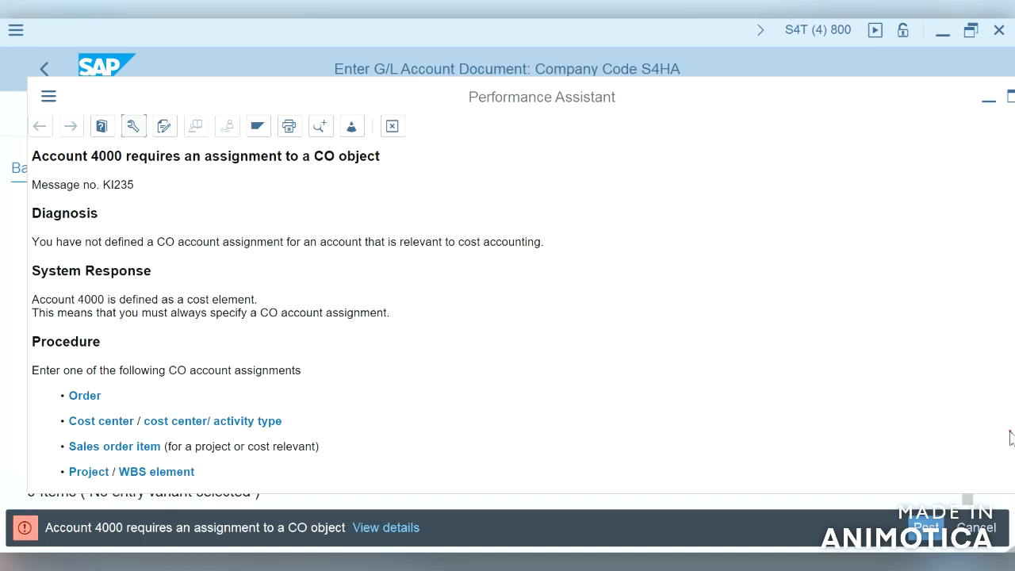
scroll(1011, 439, down, 2)
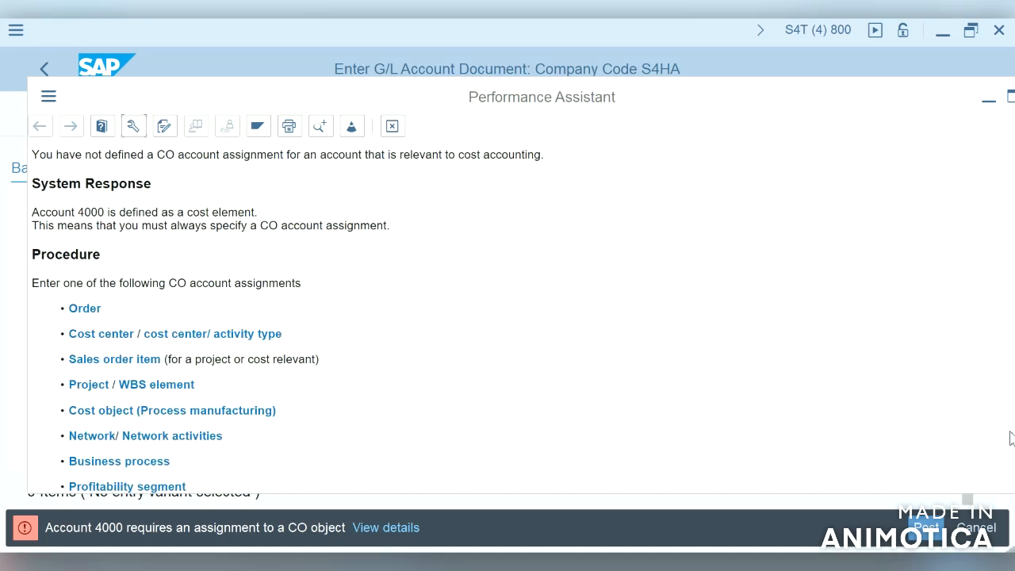
scroll(1011, 439, down, 1)
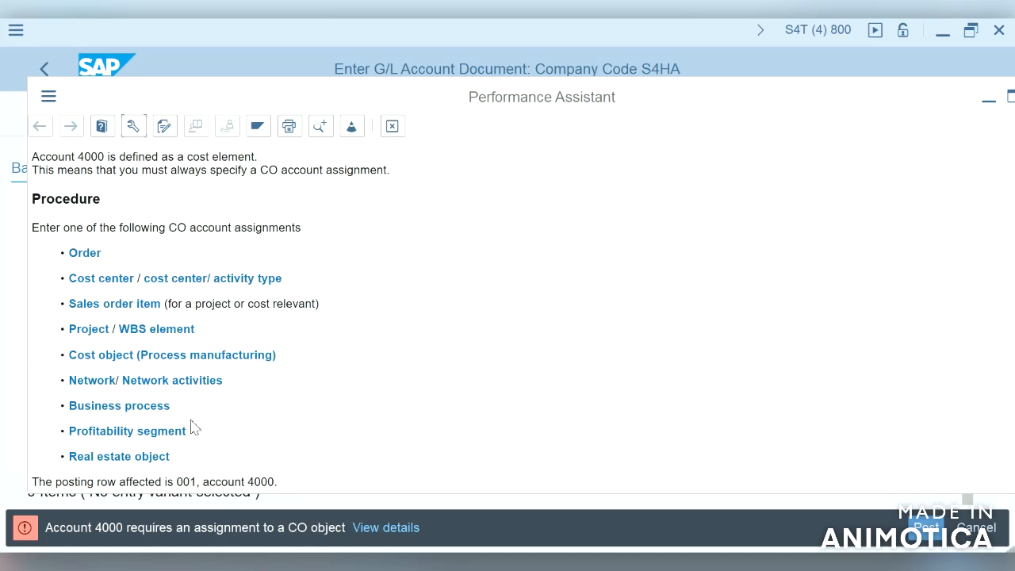
- Close the error details, assign cost center S4HA-1 from the value list to the account 4000 line item and validate the entry
click(393, 128)
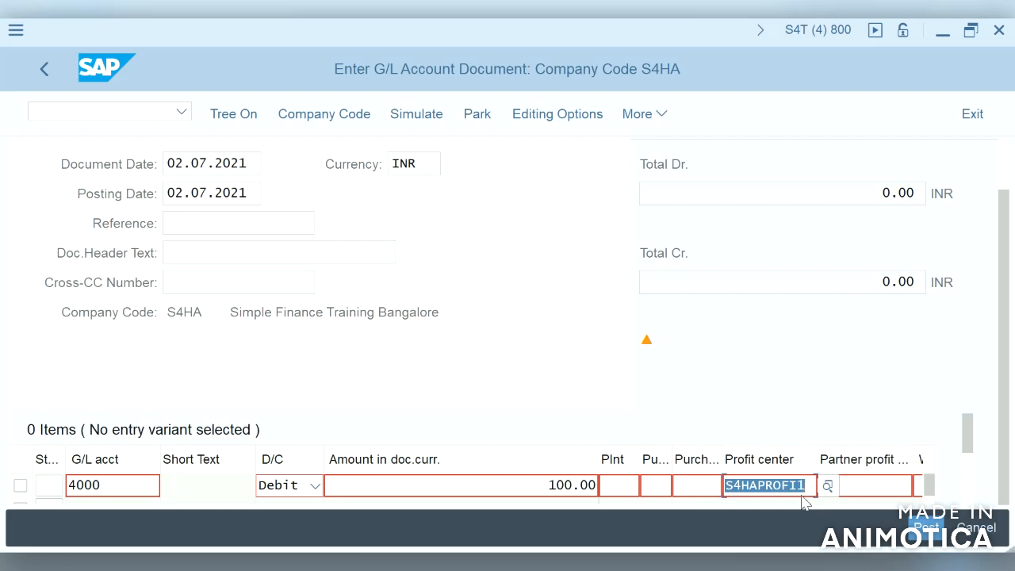
click(625, 488)
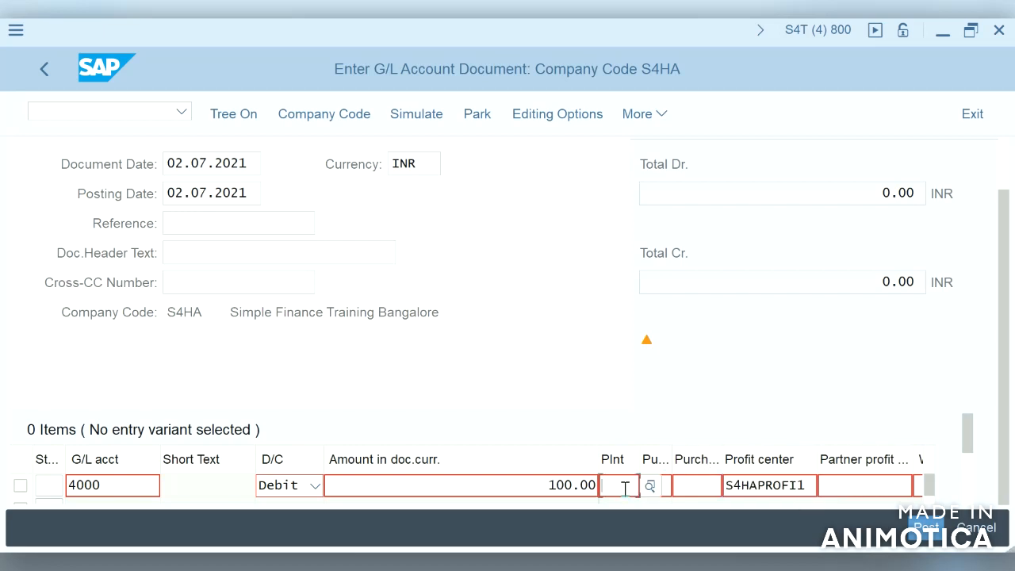
click(565, 487)
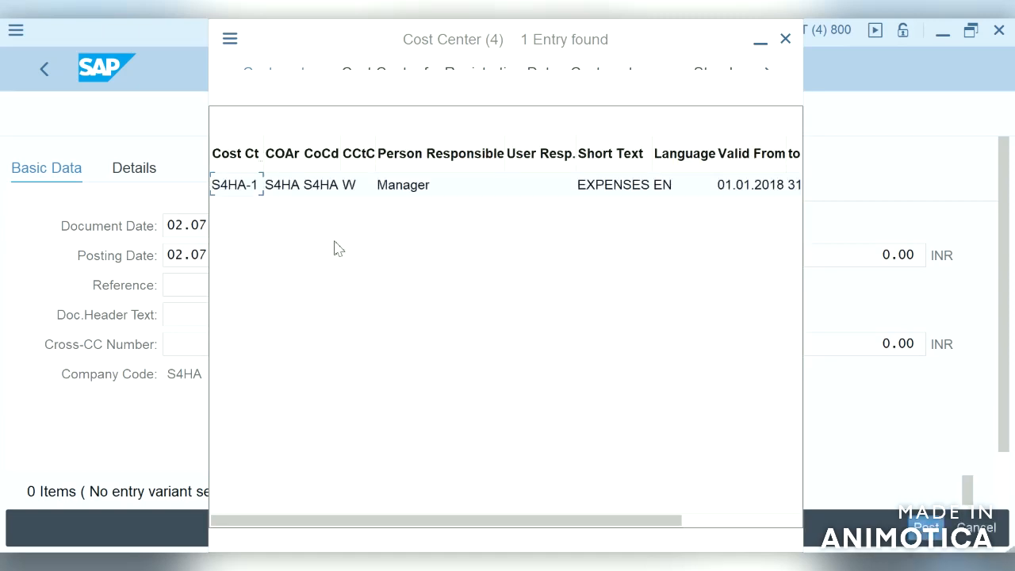
click(250, 187)
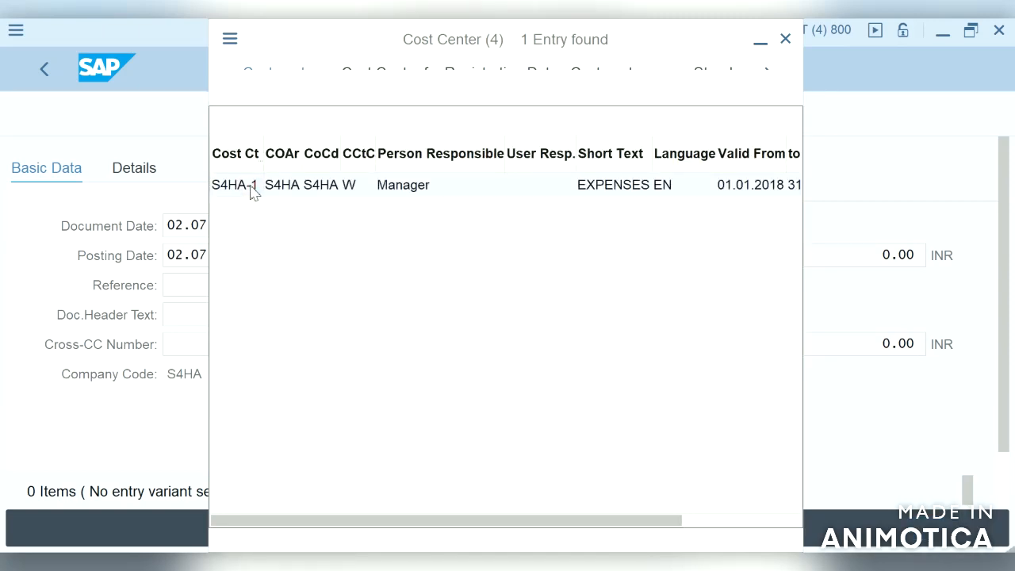
double_click(251, 189)
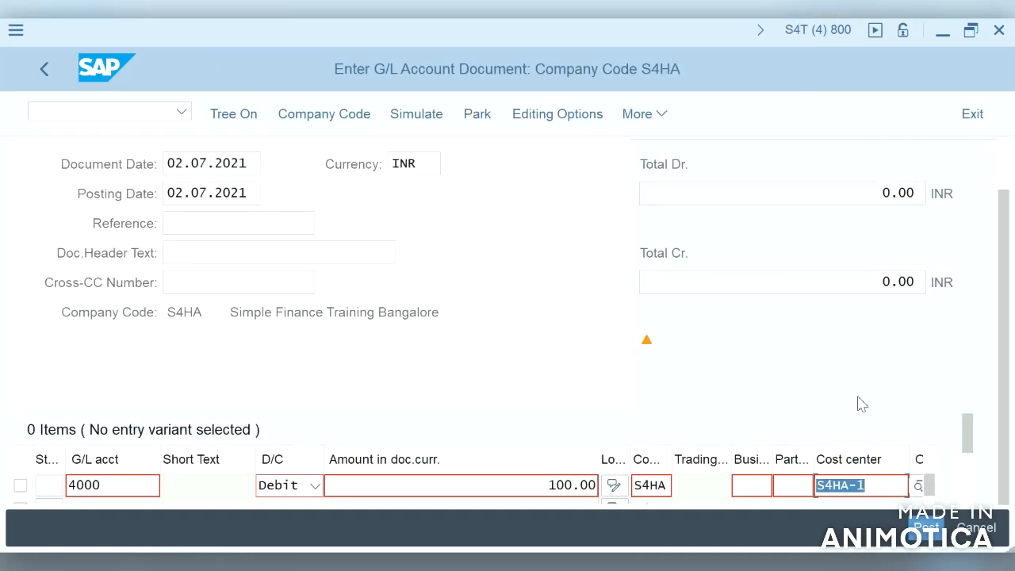
key(Return)
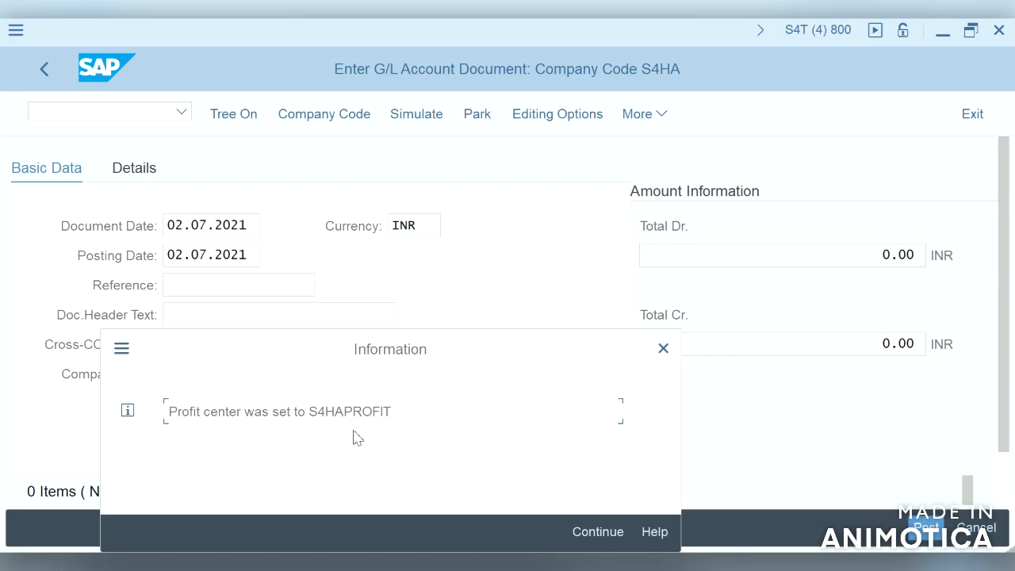
- Acknowledge the information message, clear the profit center on the account 4000 line item and validate the entry again
click(592, 533)
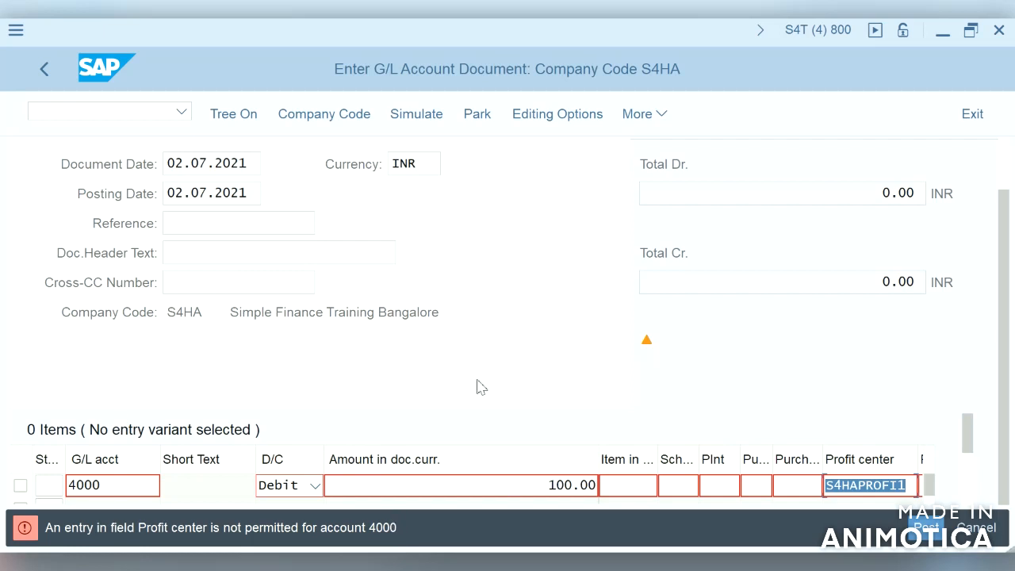
key(Delete)
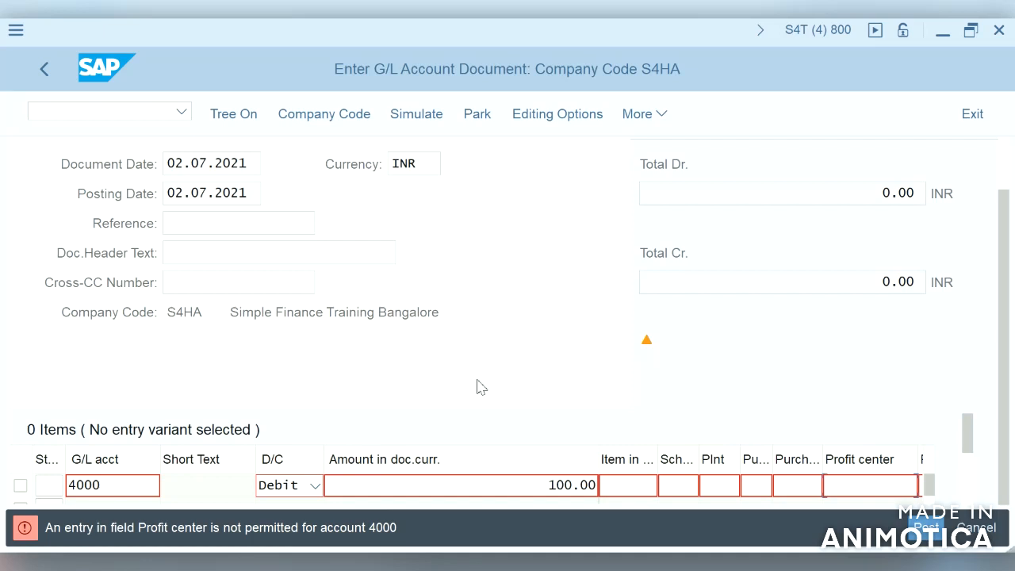
key(Return)
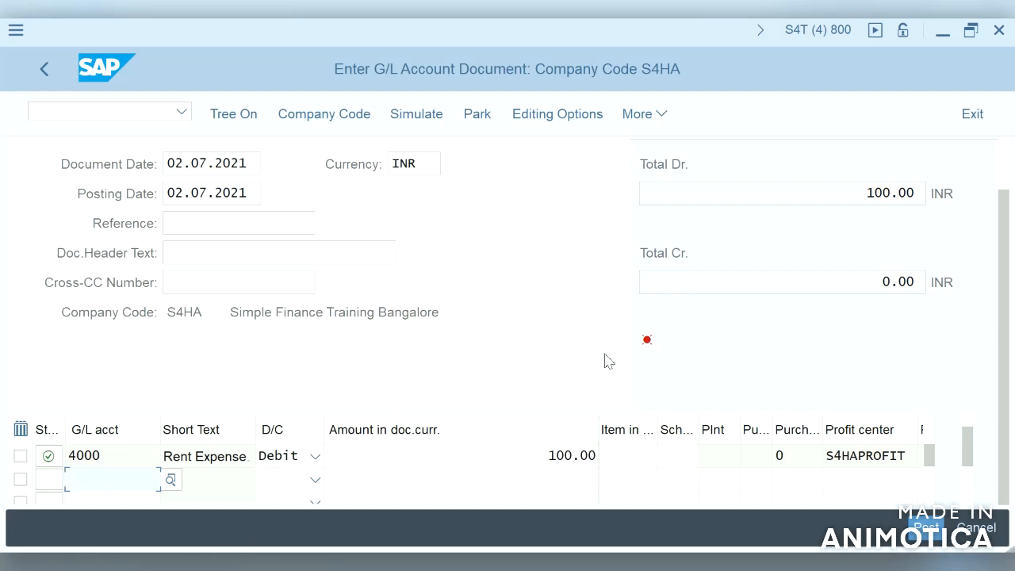
- Check the status of the account 4000 line item for errors and dismiss the resulting information message
click(135, 455)
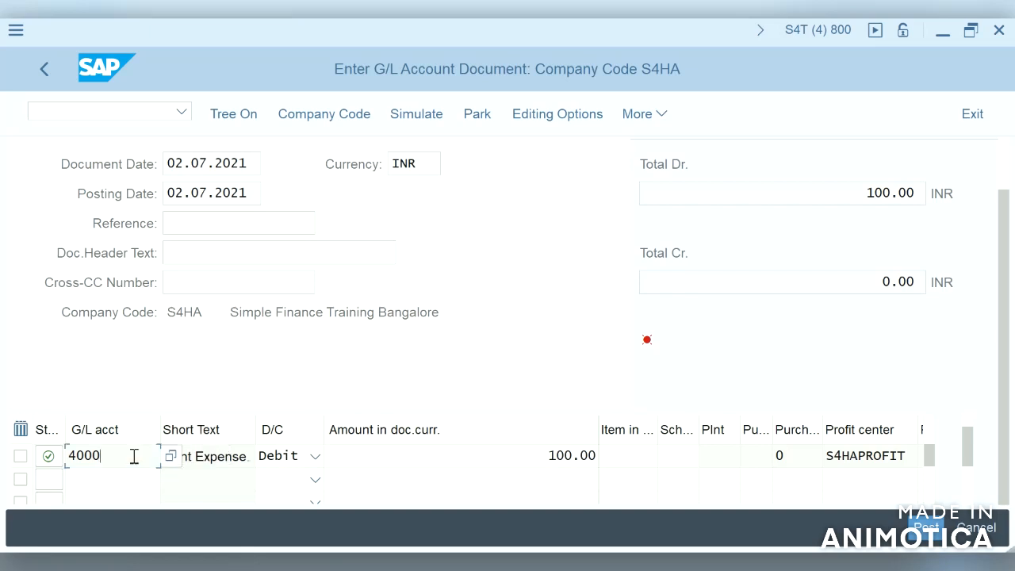
click(21, 458)
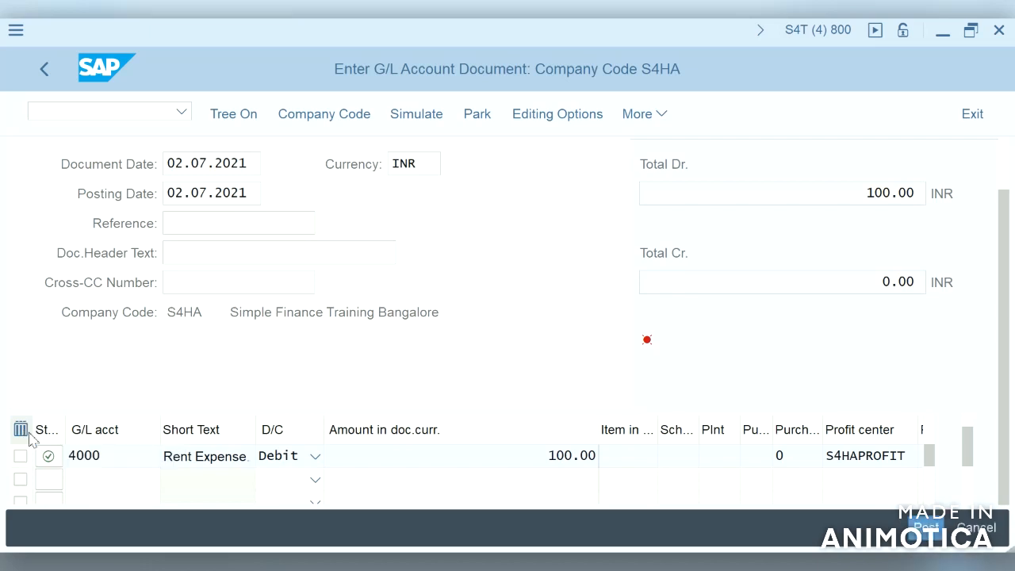
click(22, 459)
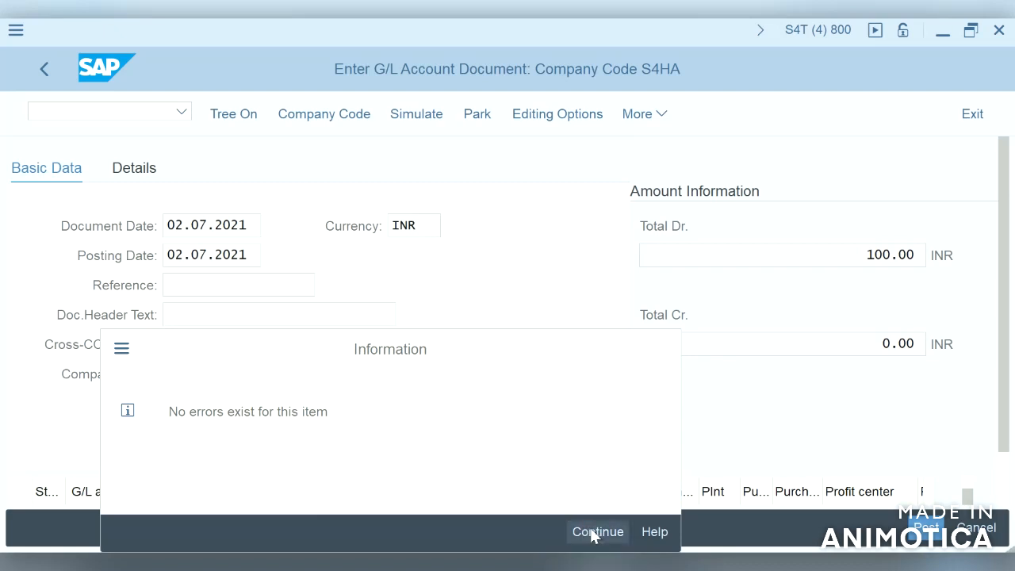
click(594, 532)
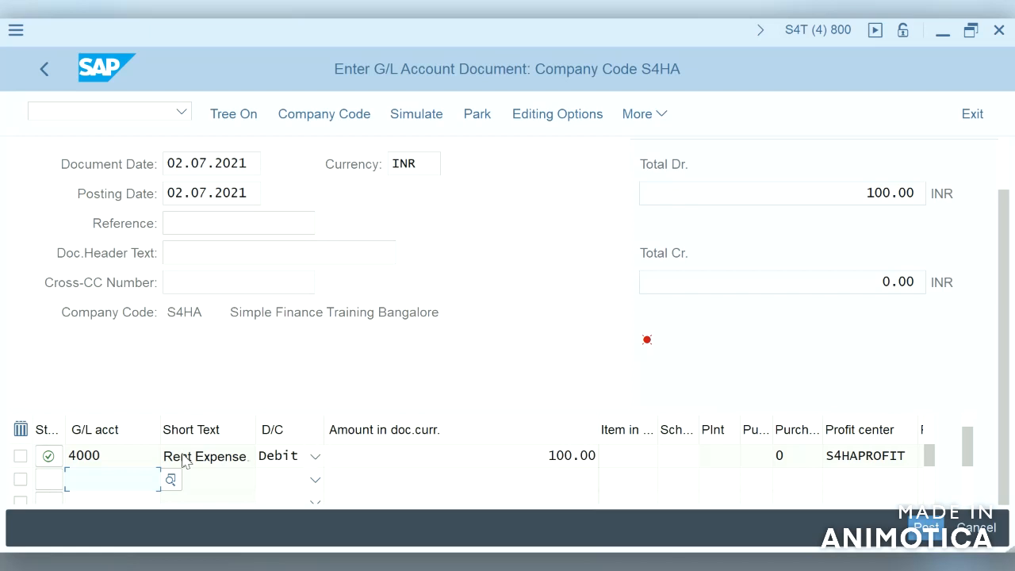
- Try to replace account 4000 on the existing line item with revenue account 3002 from the G/L account list
click(140, 456)
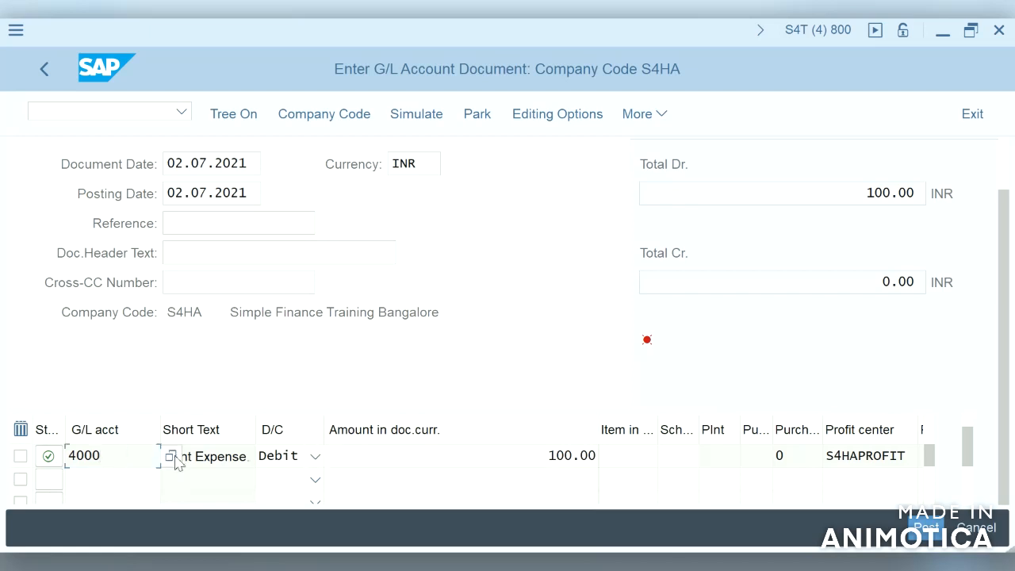
click(176, 457)
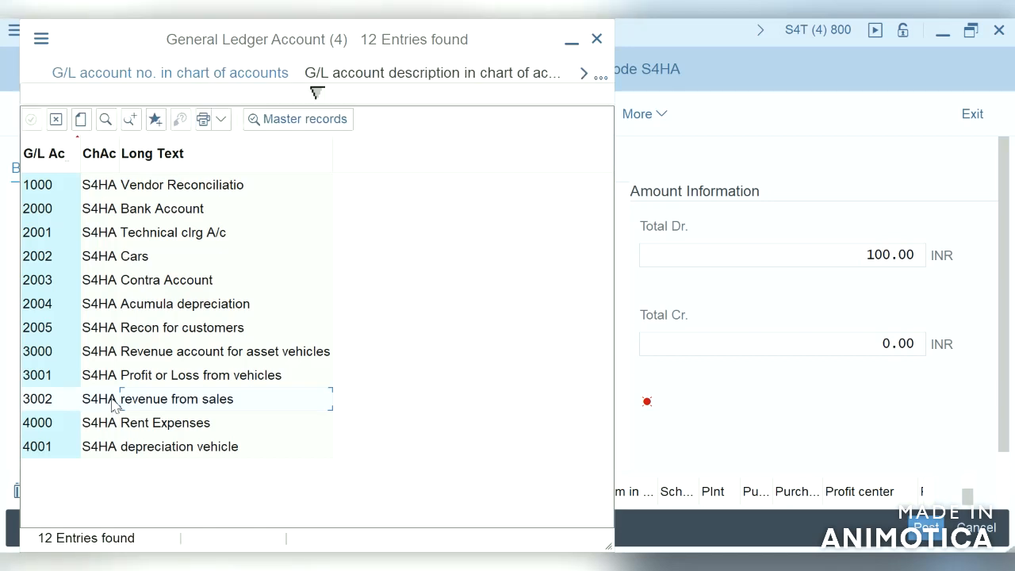
double_click(114, 402)
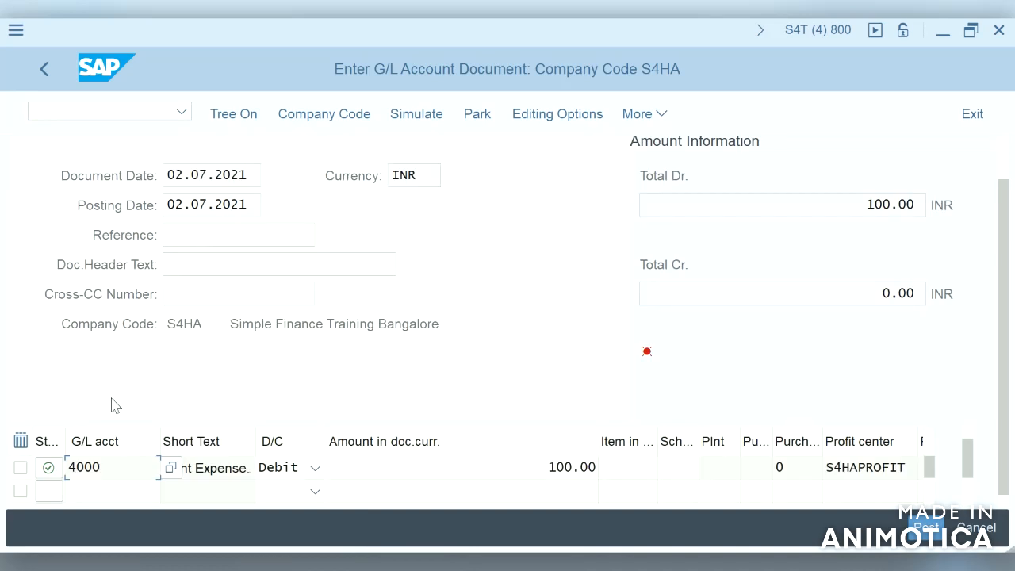
- Discard the current G/L document and start a fresh entry with document date 02.07.2021
click(975, 527)
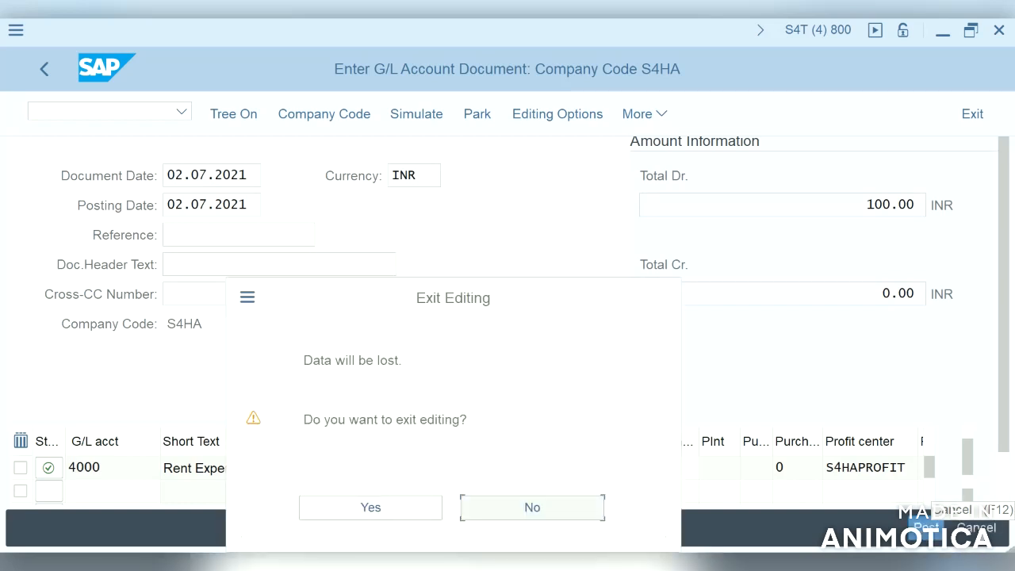
click(398, 509)
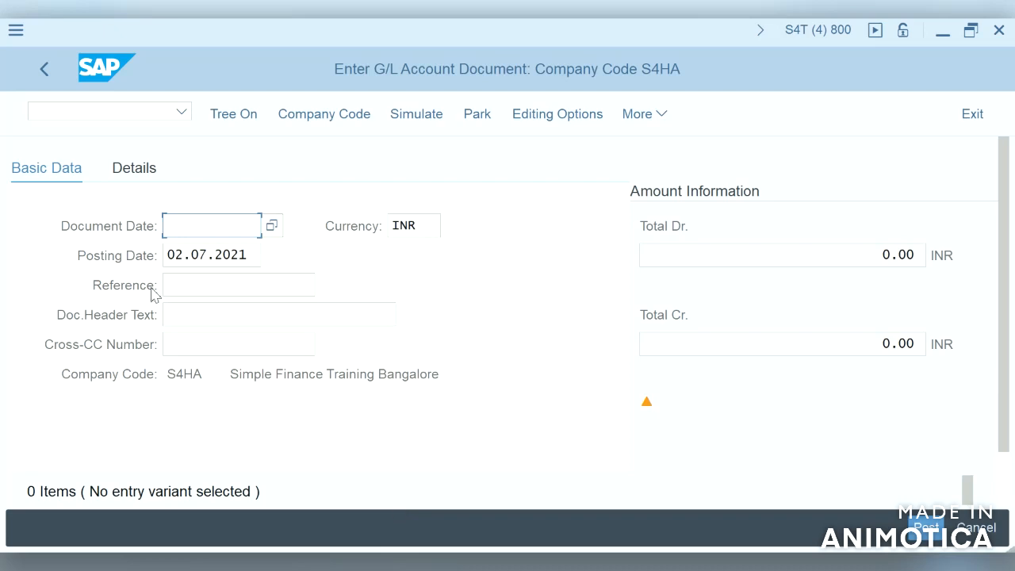
click(182, 229)
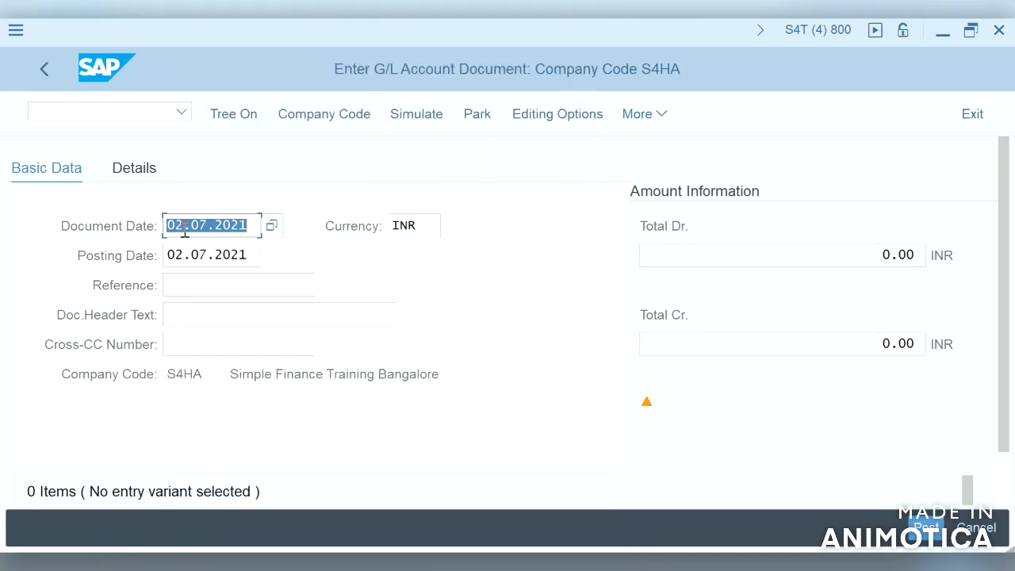
click(185, 232)
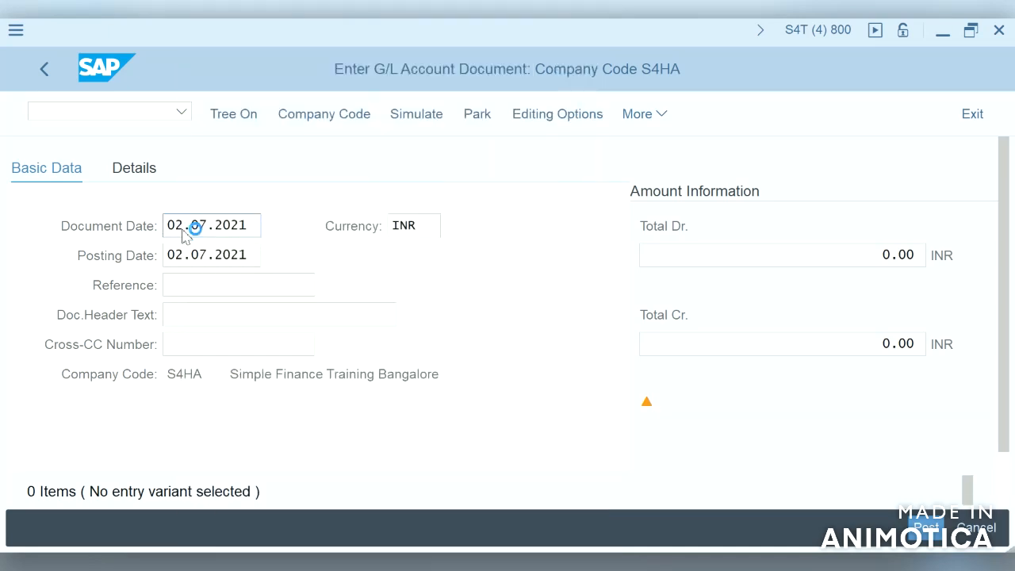
click(1002, 467)
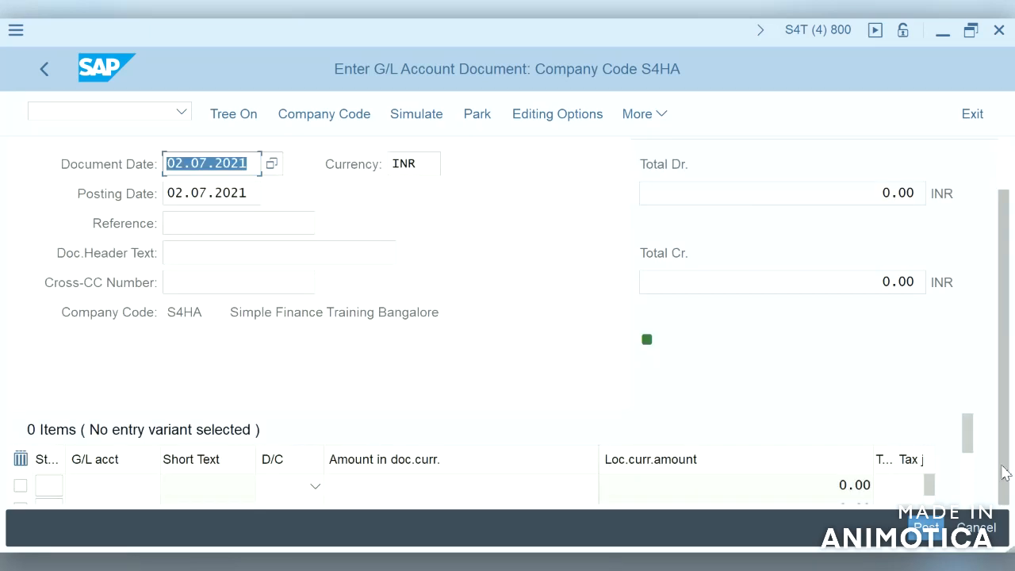
- Enter a Credit line item for revenue account 3002 with an amount of 100 and validate it
click(89, 488)
text(3002)
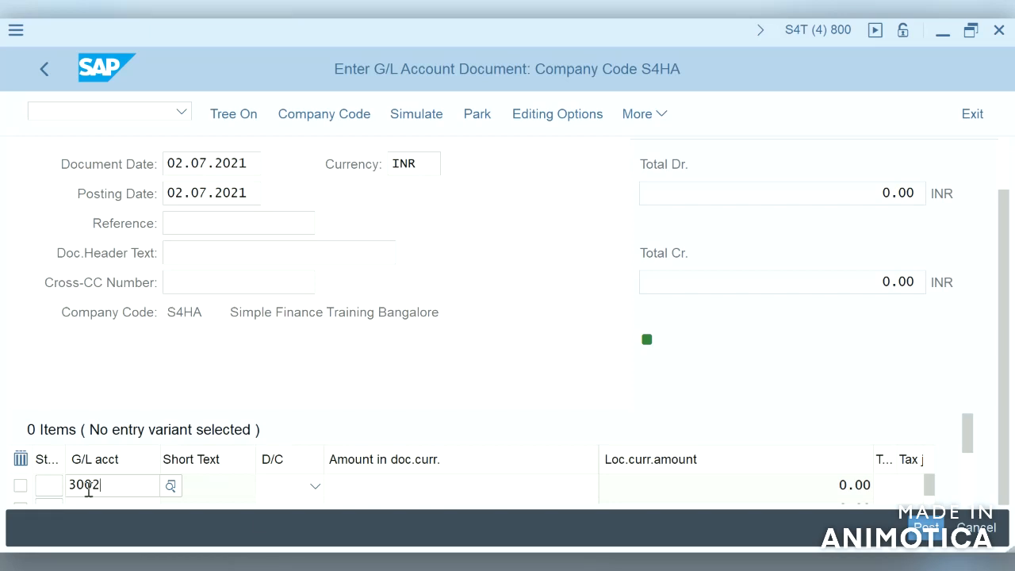
click(314, 489)
click(315, 490)
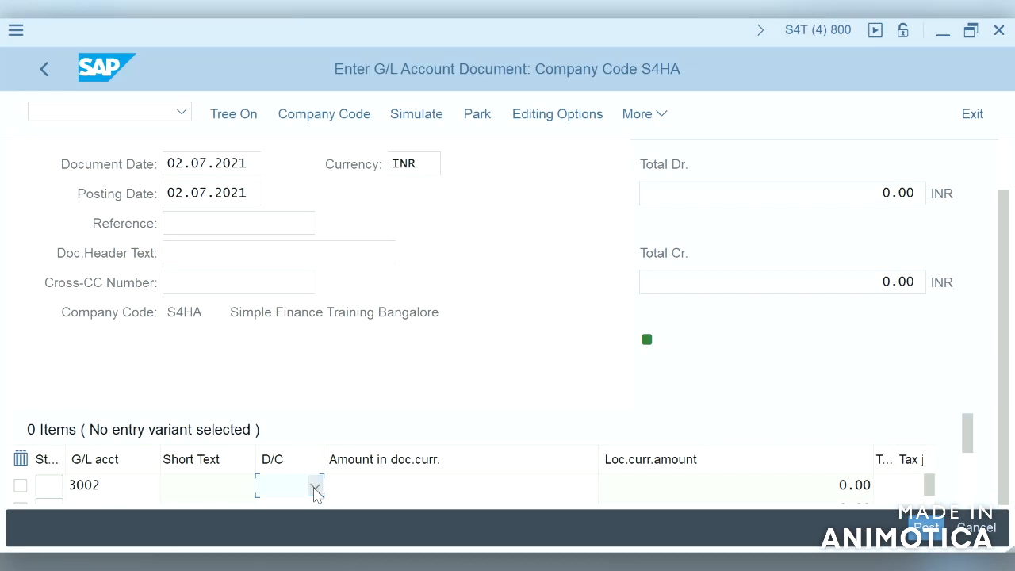
click(315, 490)
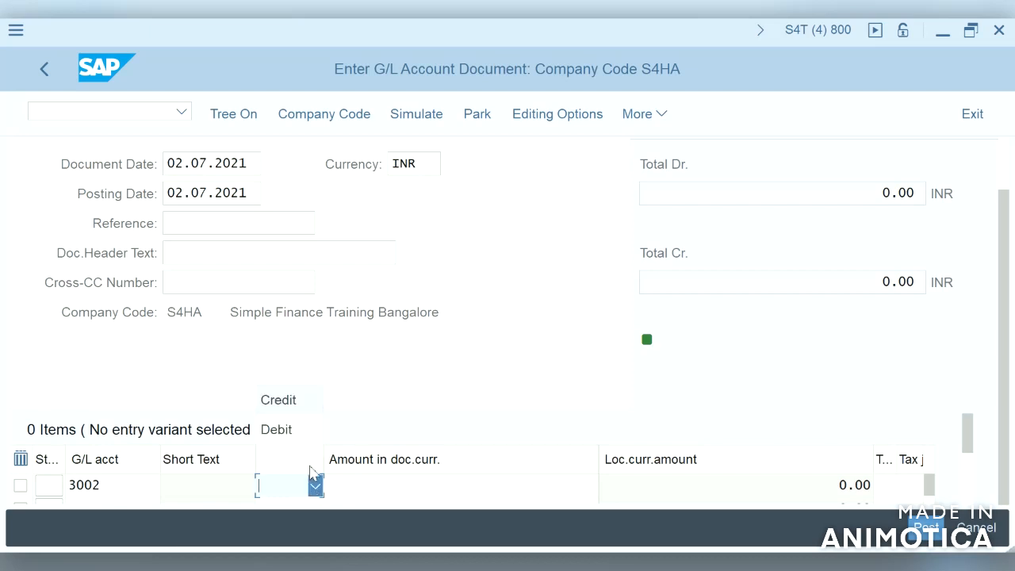
click(287, 403)
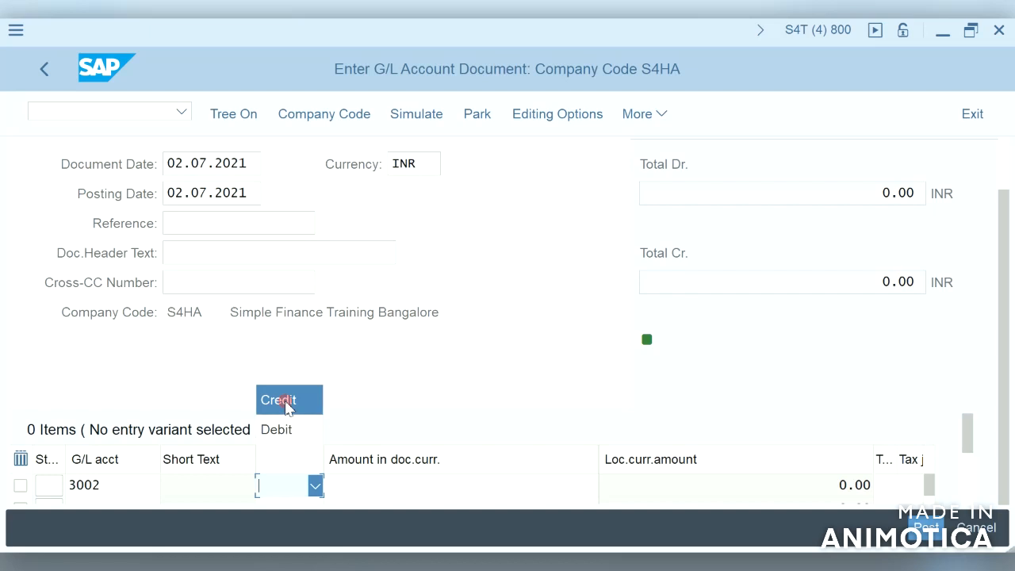
click(345, 486)
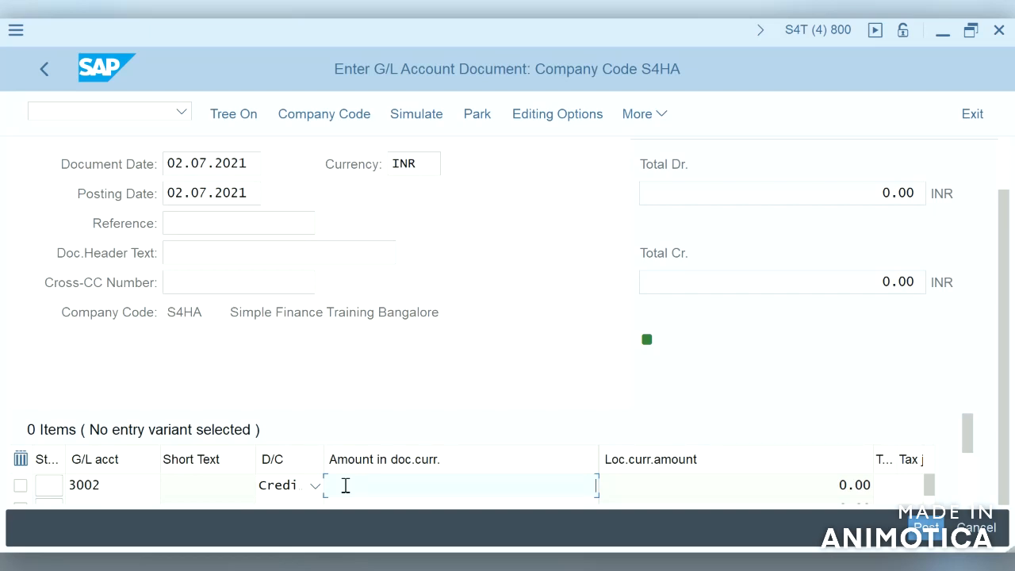
text(100)
key(Return)
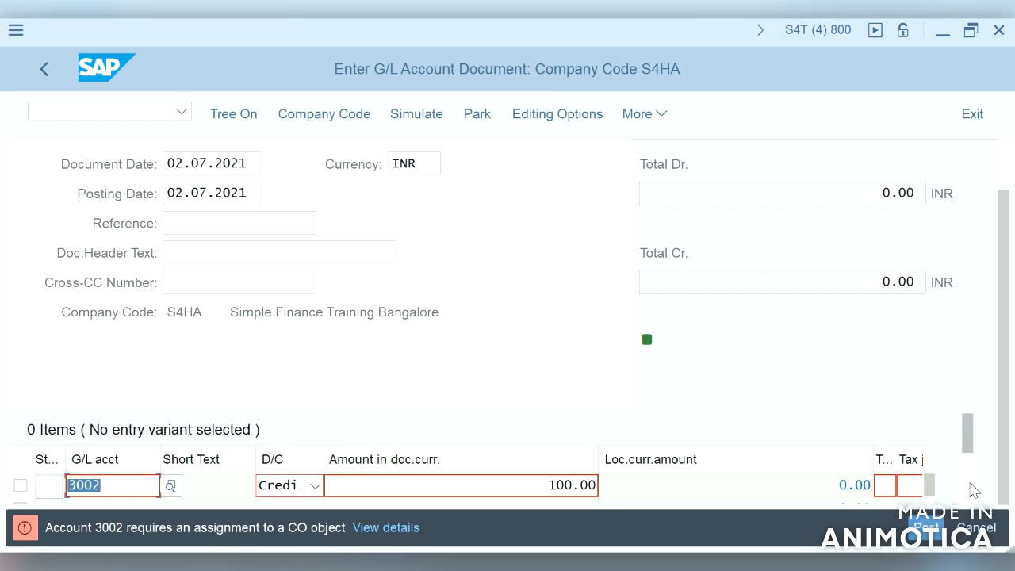
- Try assigning cost center S4HA-1 to the account 3002 line item and validate the entry
click(911, 485)
key(Tab)
key(Tab)
key(Tab)
key(Tab)
key(Tab)
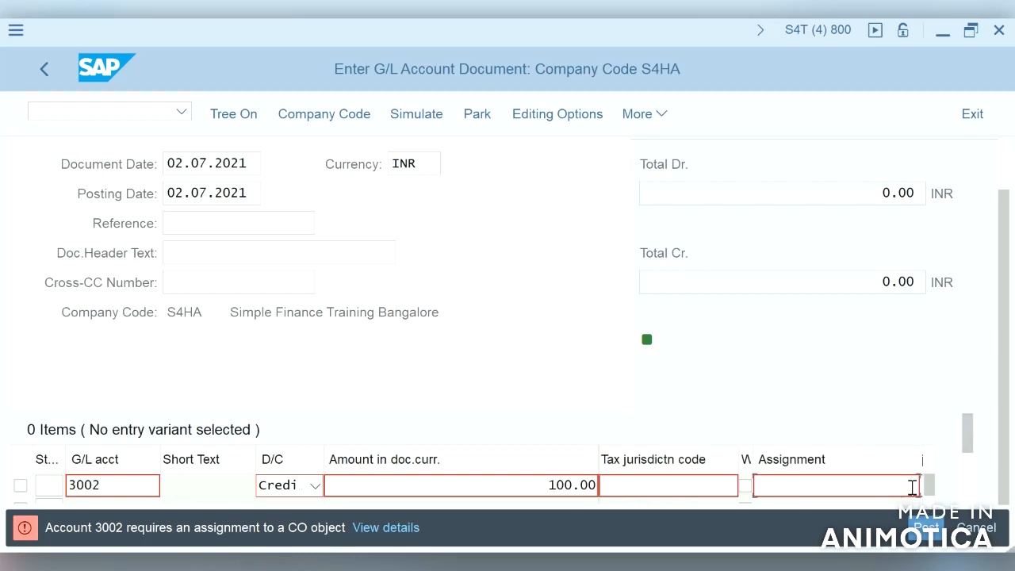
key(Tab)
key(Tab)
key(Tab)
key(Tab)
key(Tab)
key(Tab)
key(Tab)
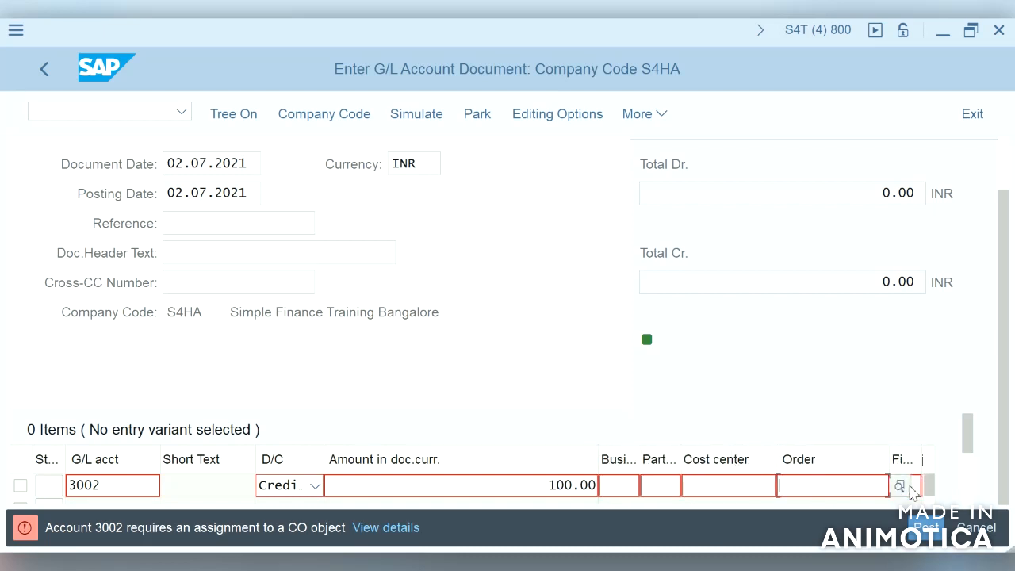
click(741, 483)
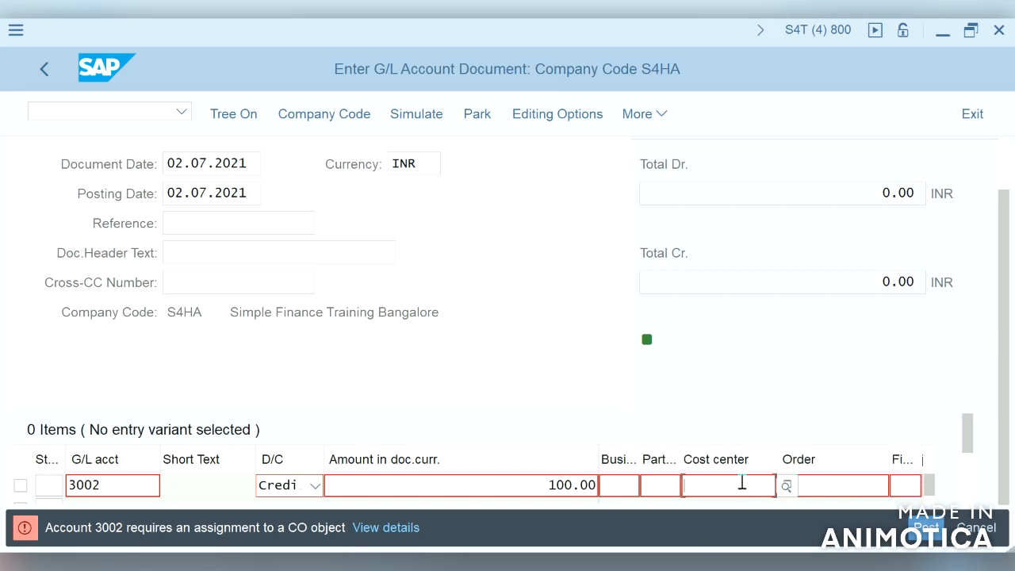
click(739, 486)
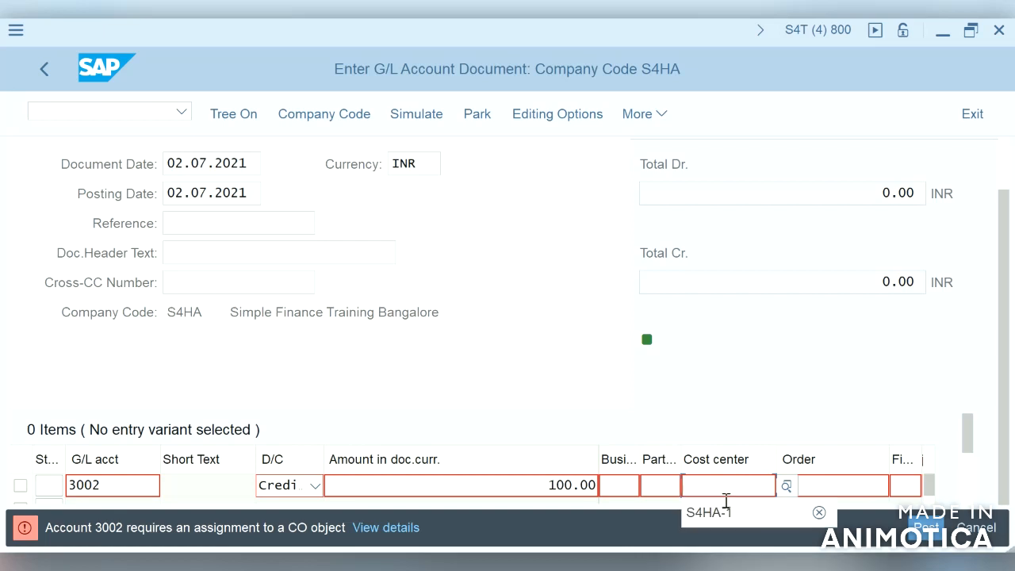
click(716, 514)
key(Return)
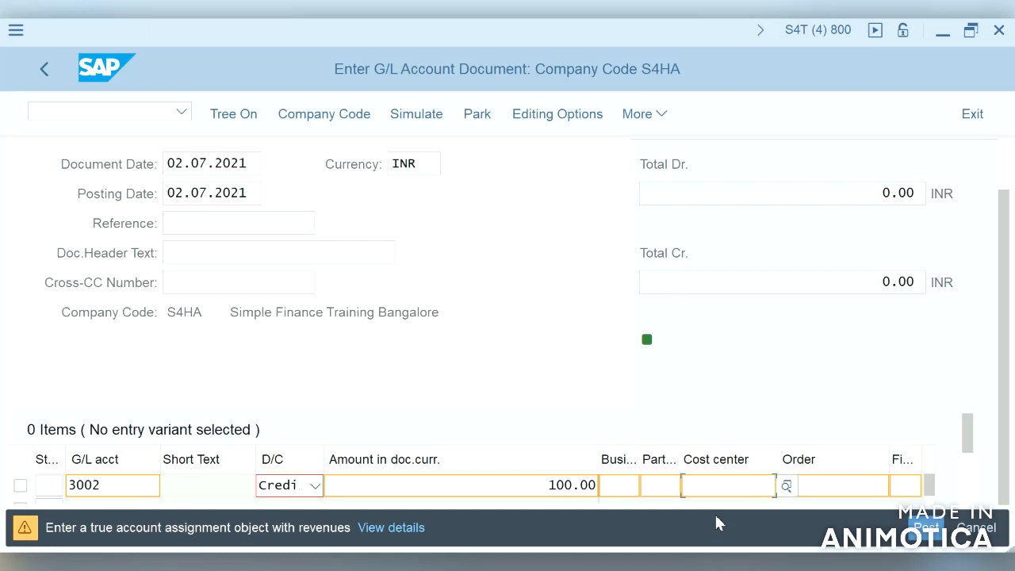
- Validate the account 3002 line item with profit center S4HAPROFI1 and open the details of the resulting message
key(Tab)
key(Tab)
key(Tab)
key(Tab)
key(Tab)
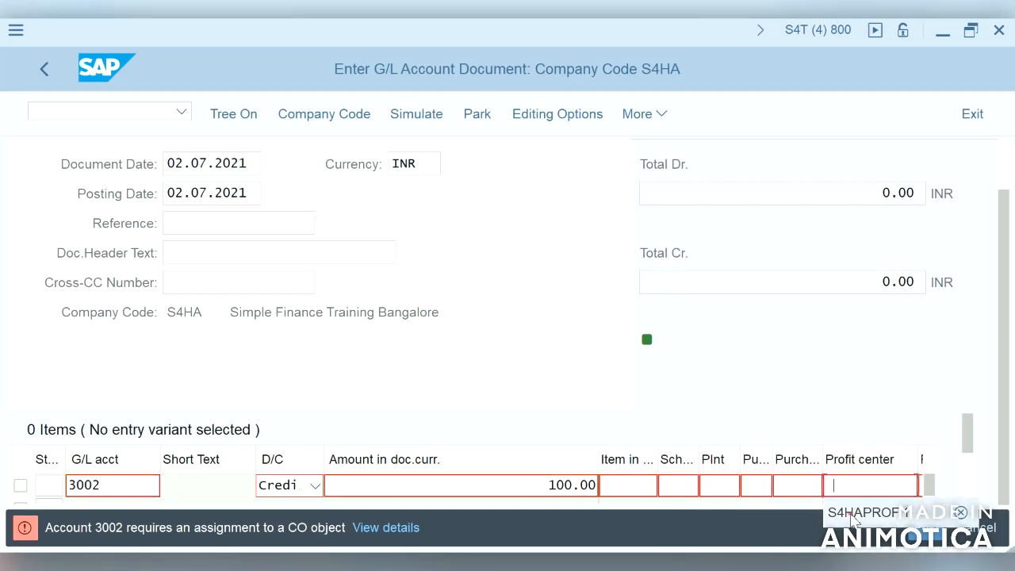
click(852, 520)
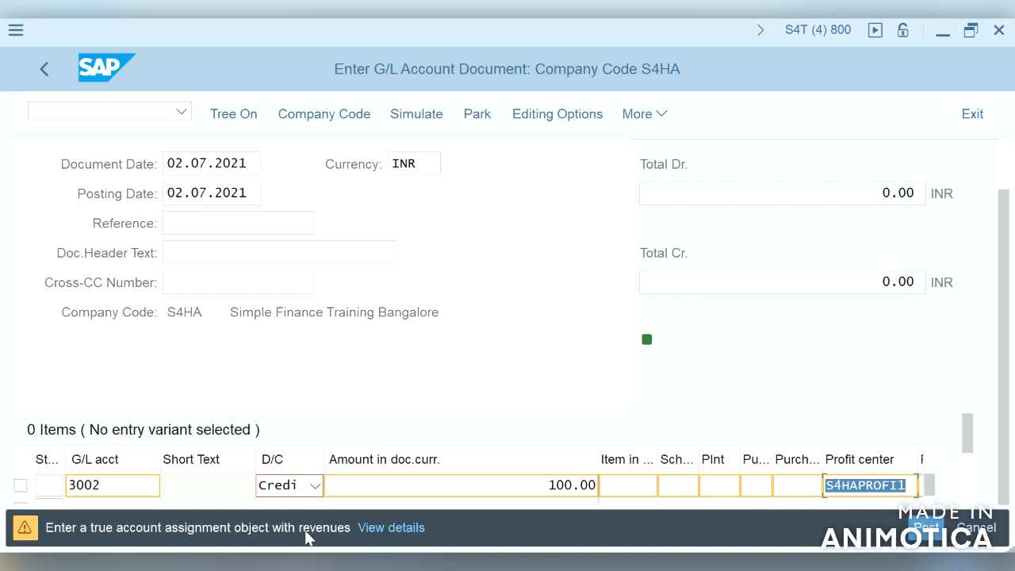
click(401, 533)
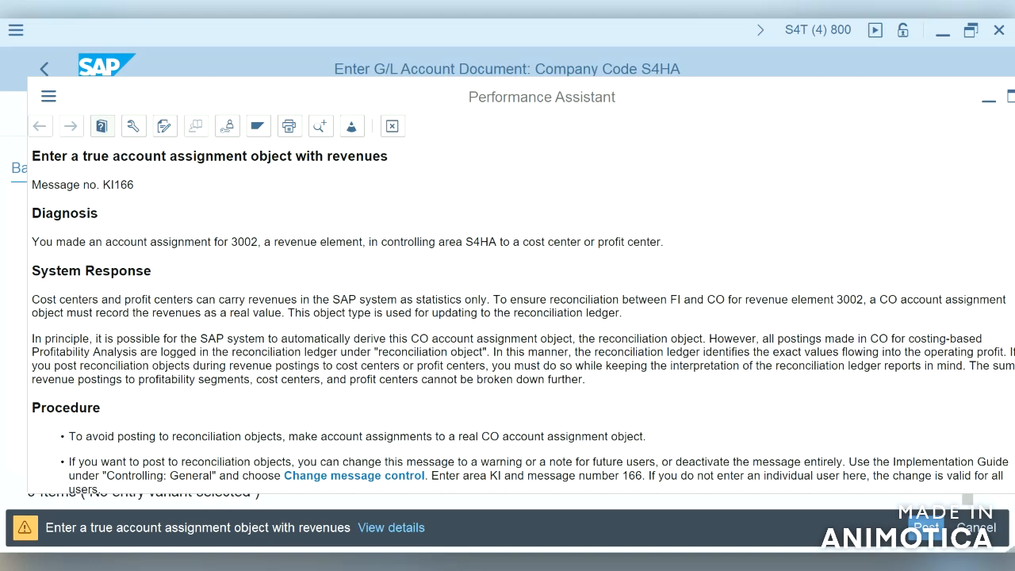
- Close the message details, keep the G/L document open, and try to start transaction OKB9 in an additional session
click(976, 527)
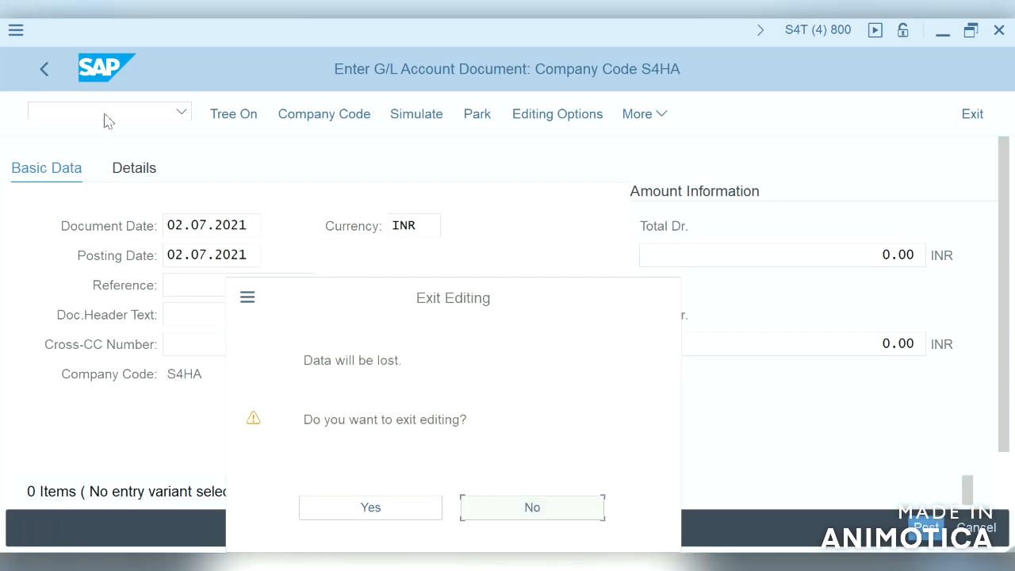
click(587, 510)
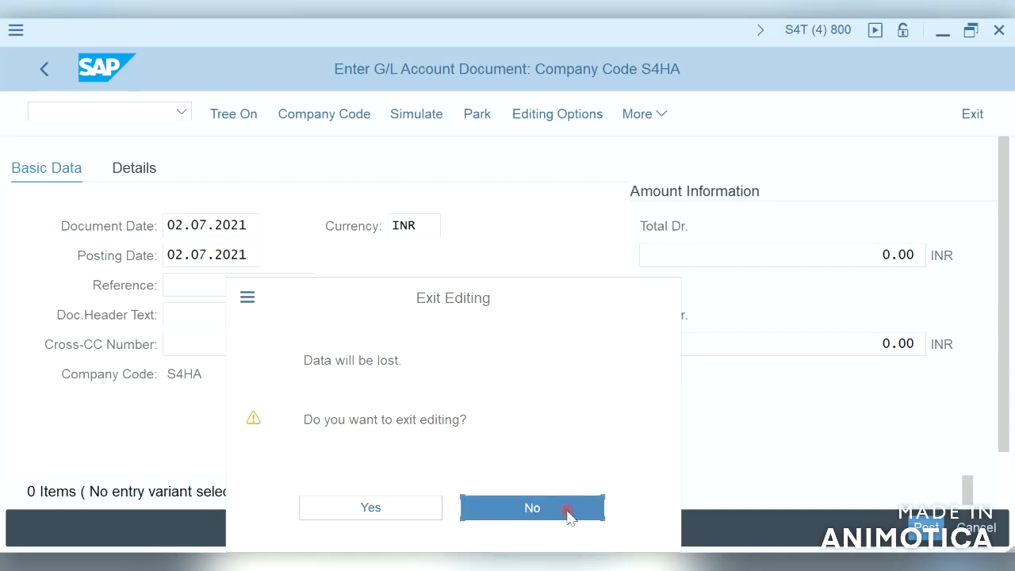
click(162, 115)
text(/ookbp)
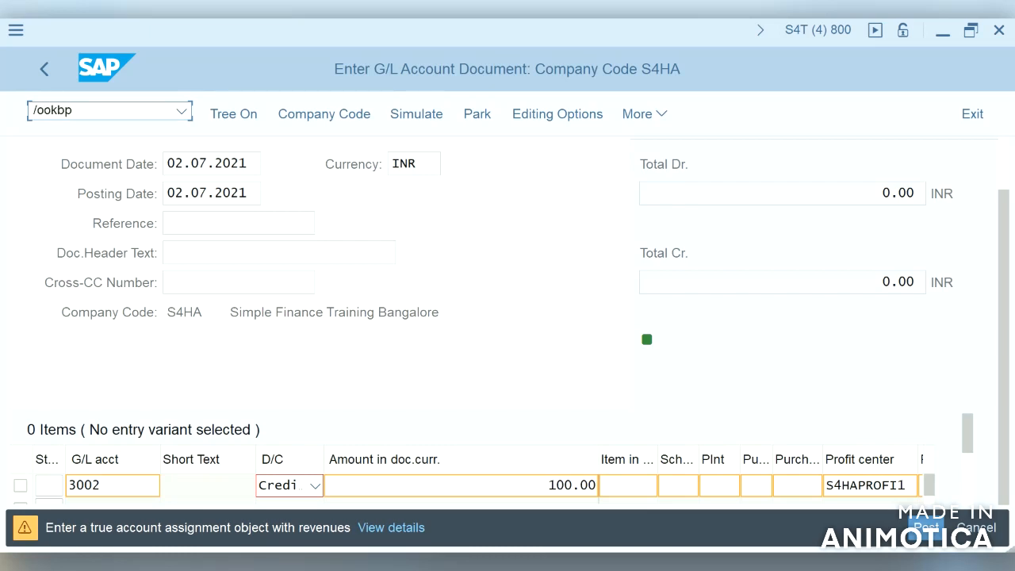
key(BackSpace)
text(9)
key(Return)
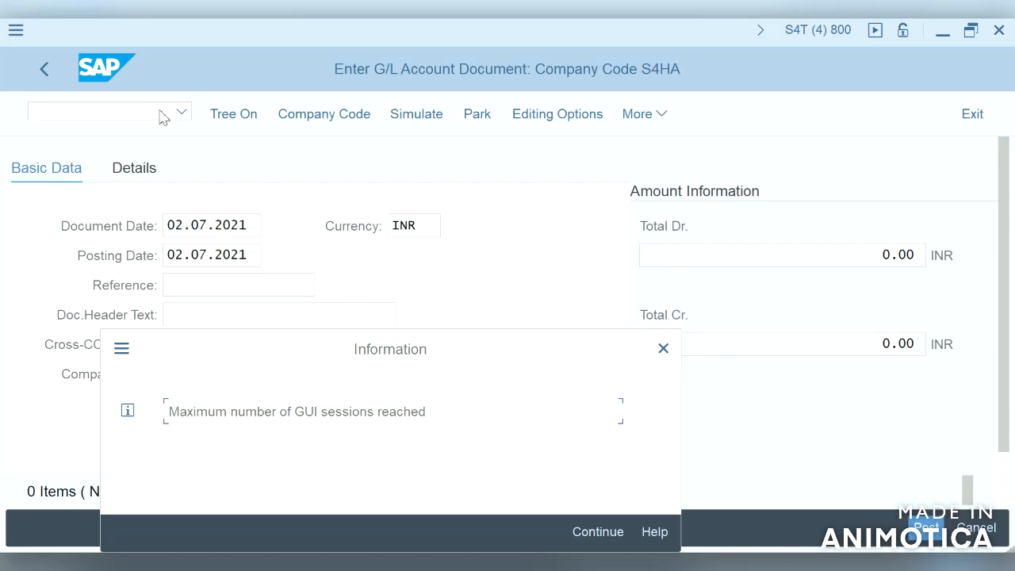
key(Return)
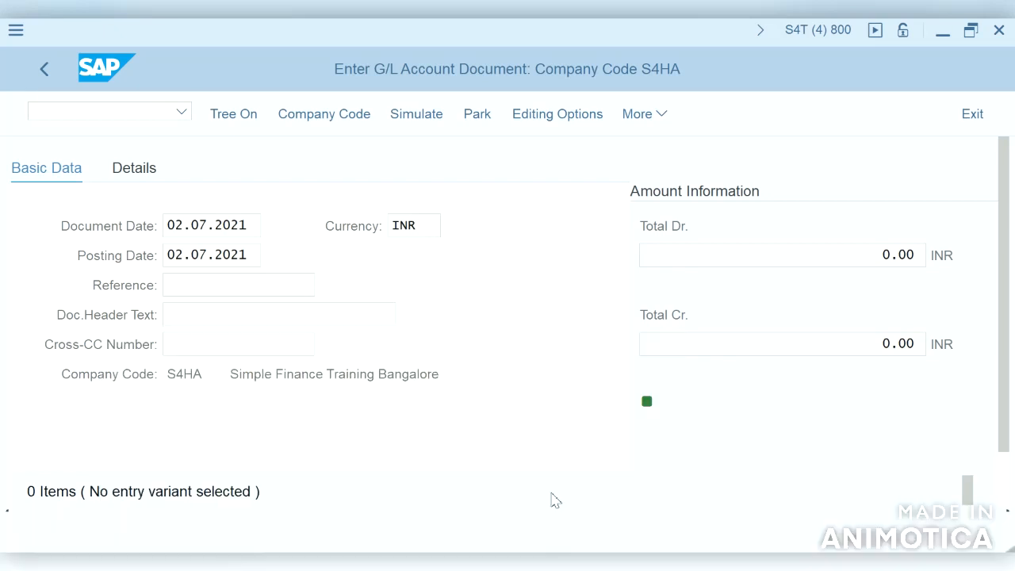
- Switch to the session displaying G/L account 4000 and run transaction OKB9 there, continuing past the lock notice in display mode
mouse_move(774, 565)
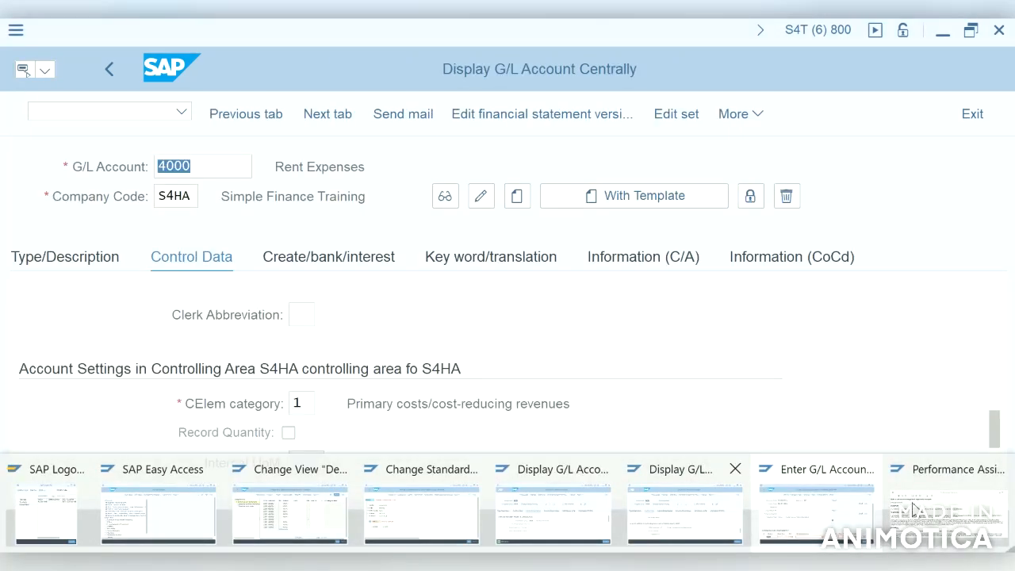
click(642, 508)
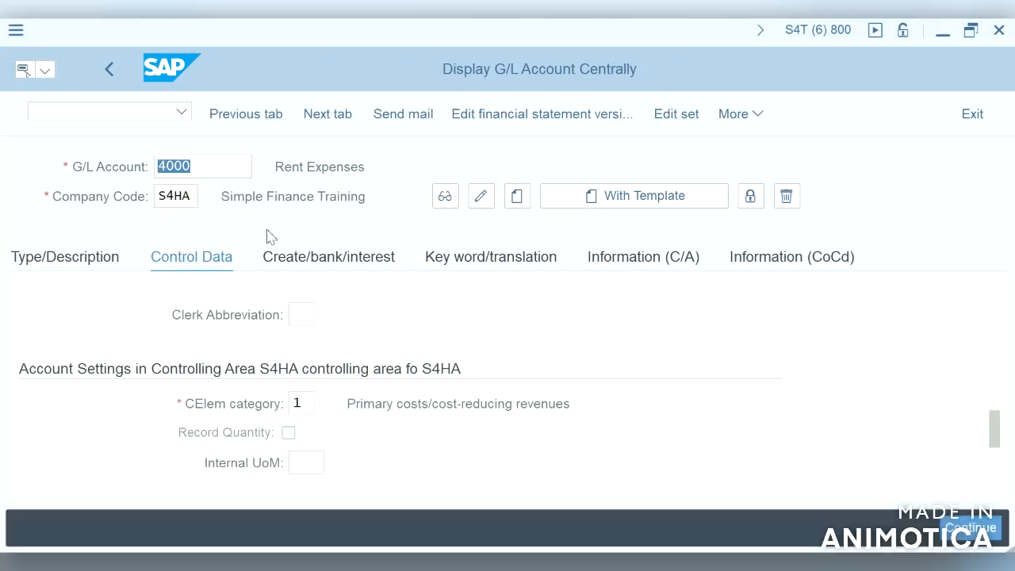
click(156, 115)
text(/)
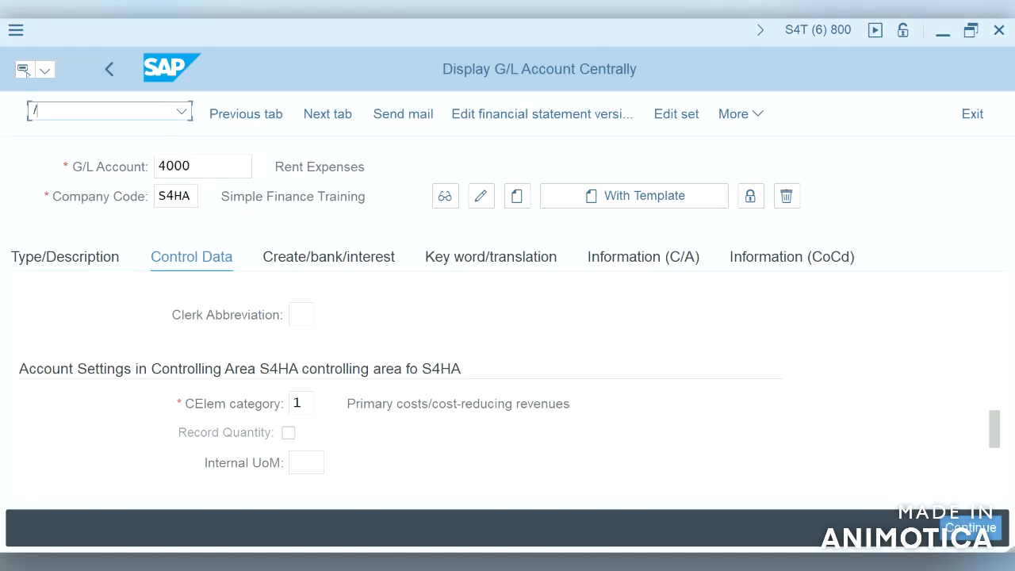
text(nokb9)
key(Return)
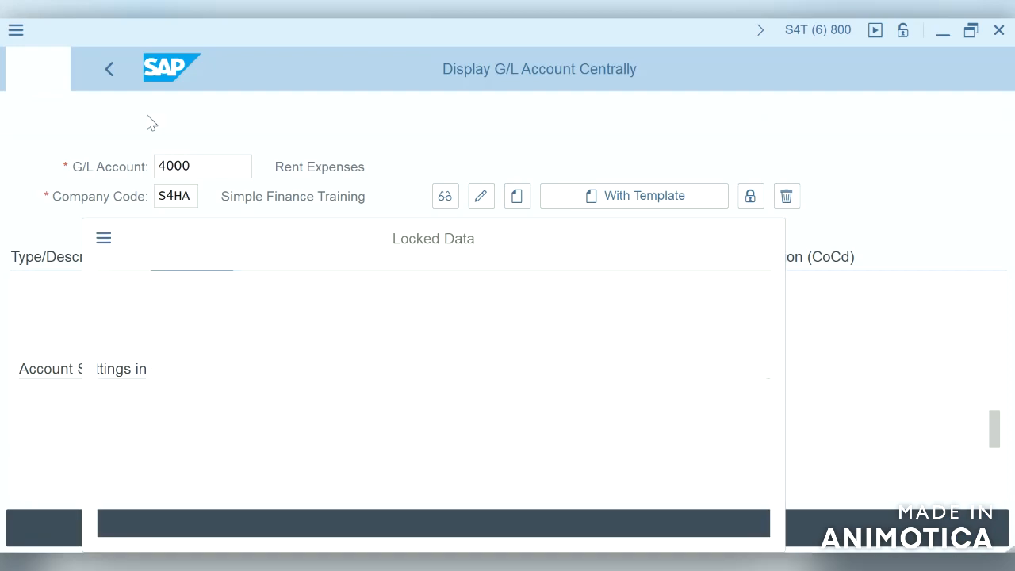
click(248, 513)
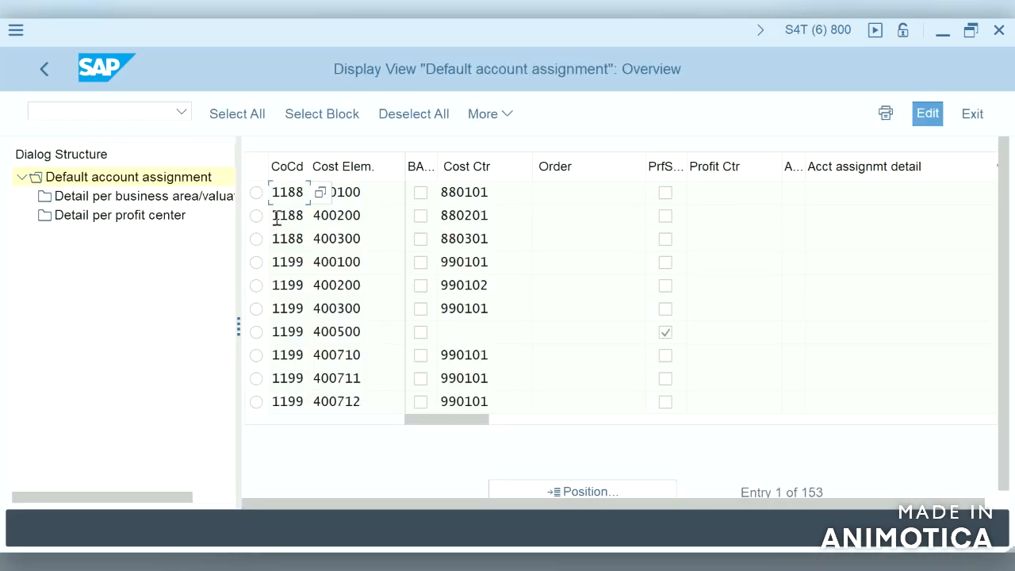
- Position the default account assignment list at company code S4HA
click(601, 492)
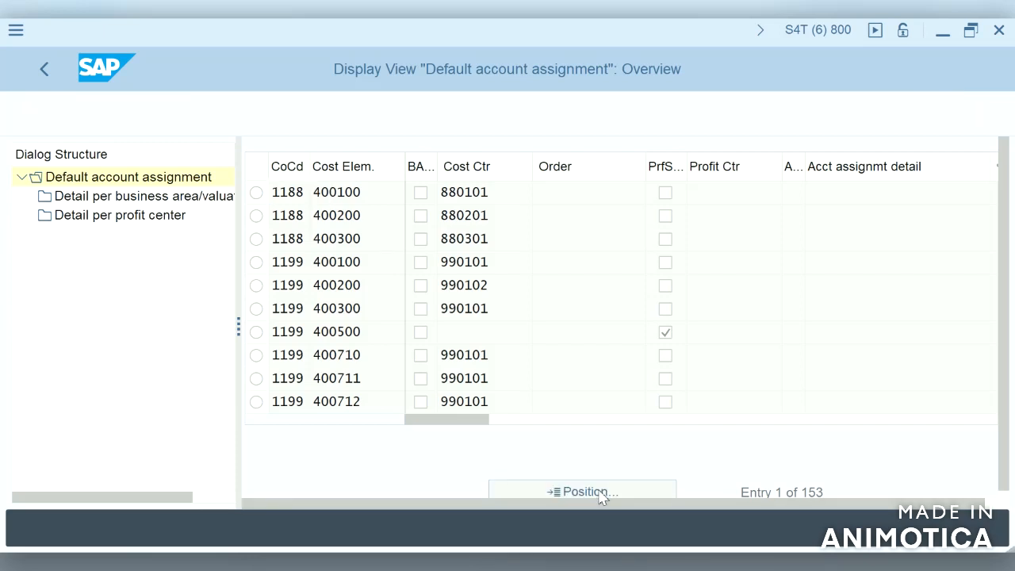
text(s4ha)
key(Return)
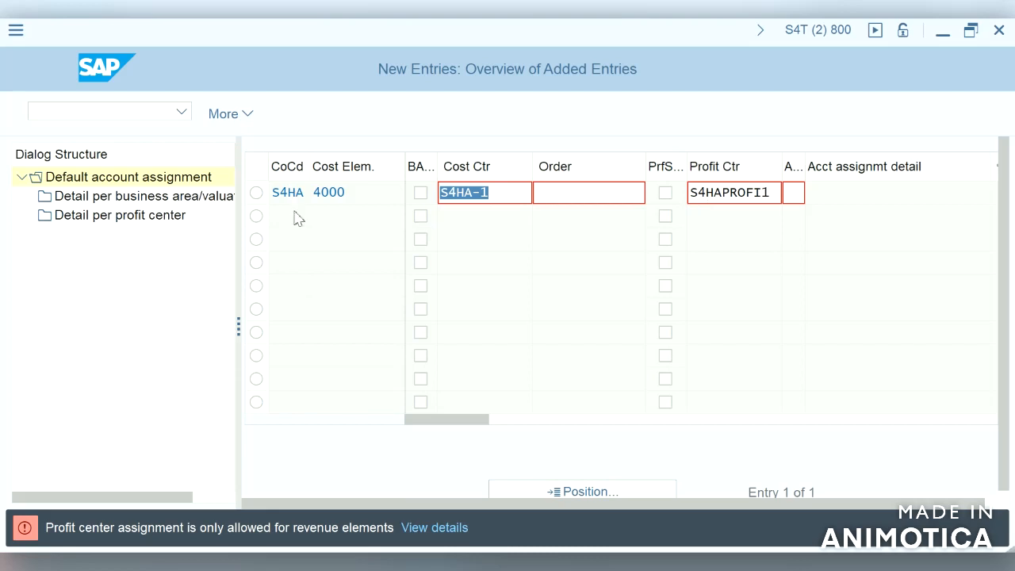
- Restart transaction OKB9 to drop the unsaved entry and start a new default account assignment entry
click(156, 116)
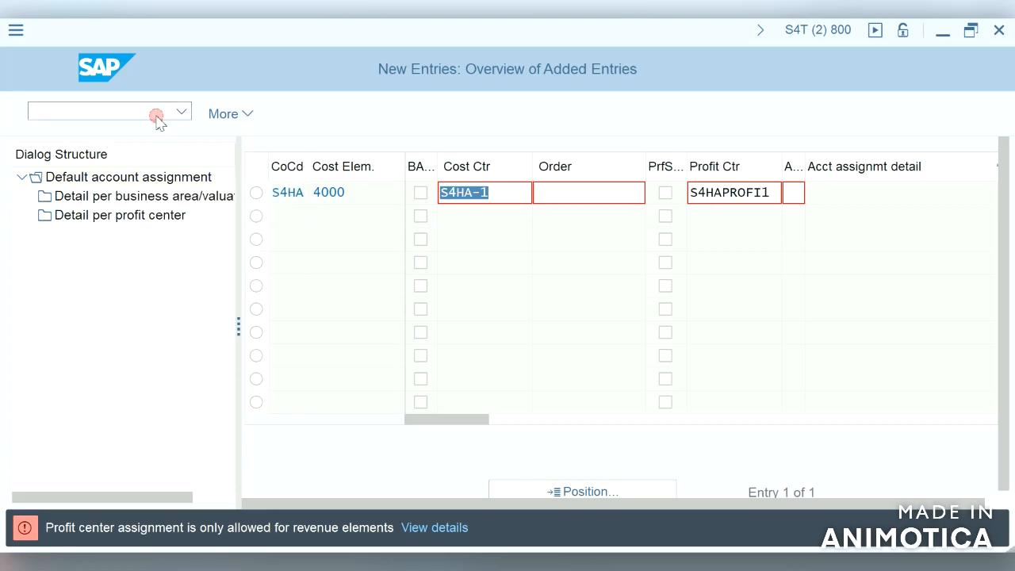
click(154, 115)
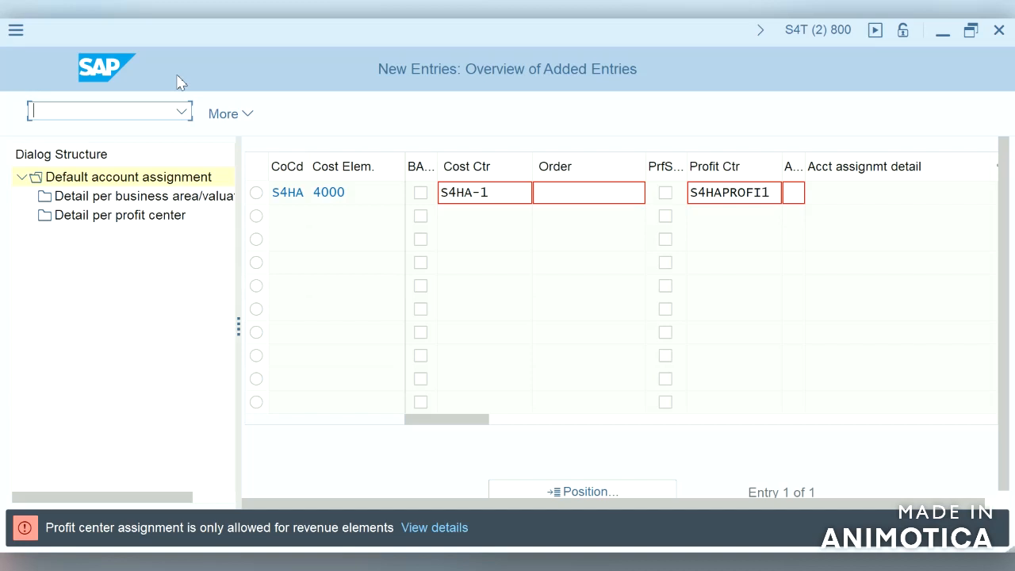
text(/nokb9)
key(Return)
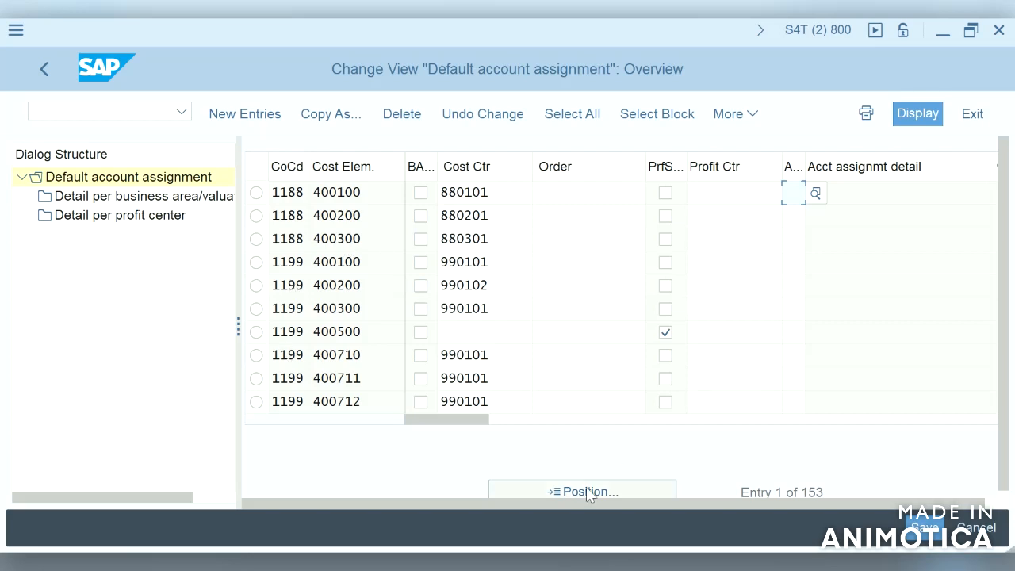
click(255, 124)
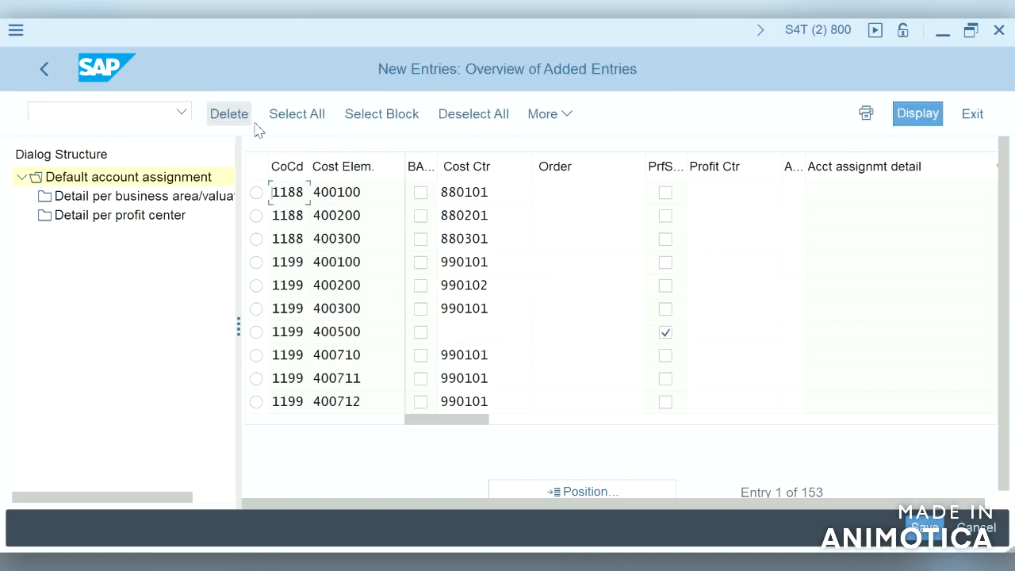
- Enter company code S4HA, cost element 4000 and cost center S4HA-1 in the first new default assignment row
text(s)
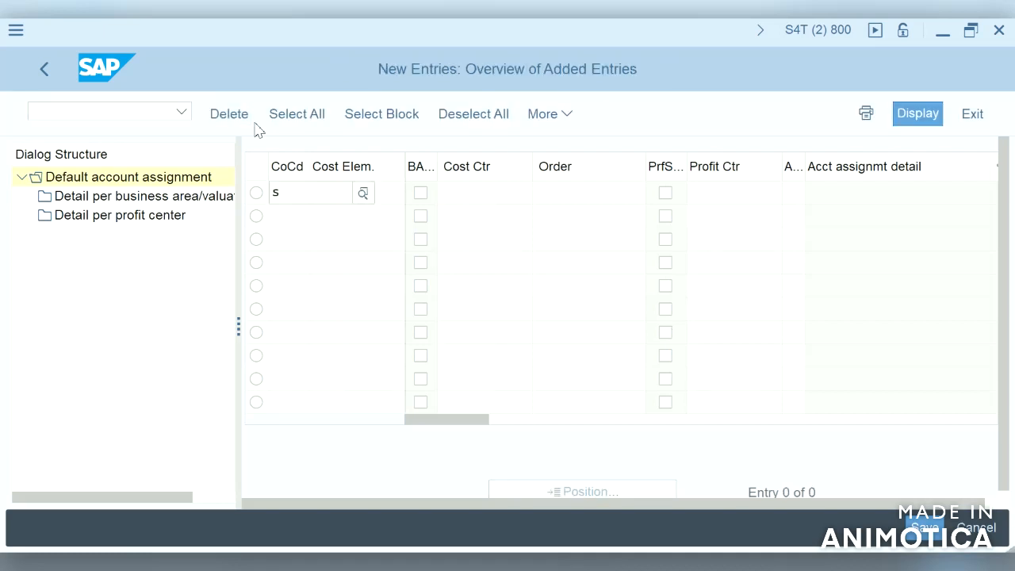
text(4ha)
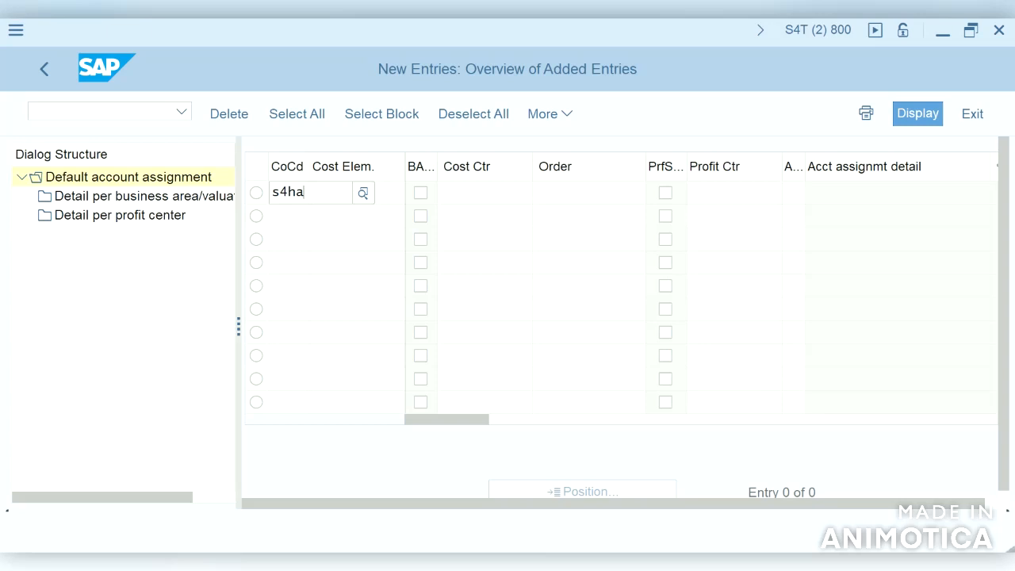
key(Return)
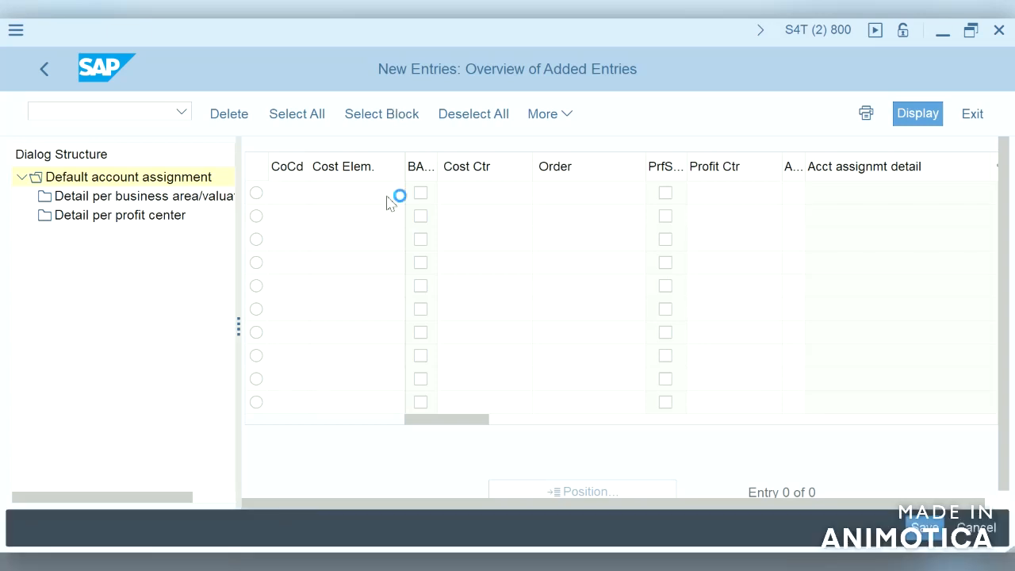
click(306, 194)
text(s4has4)
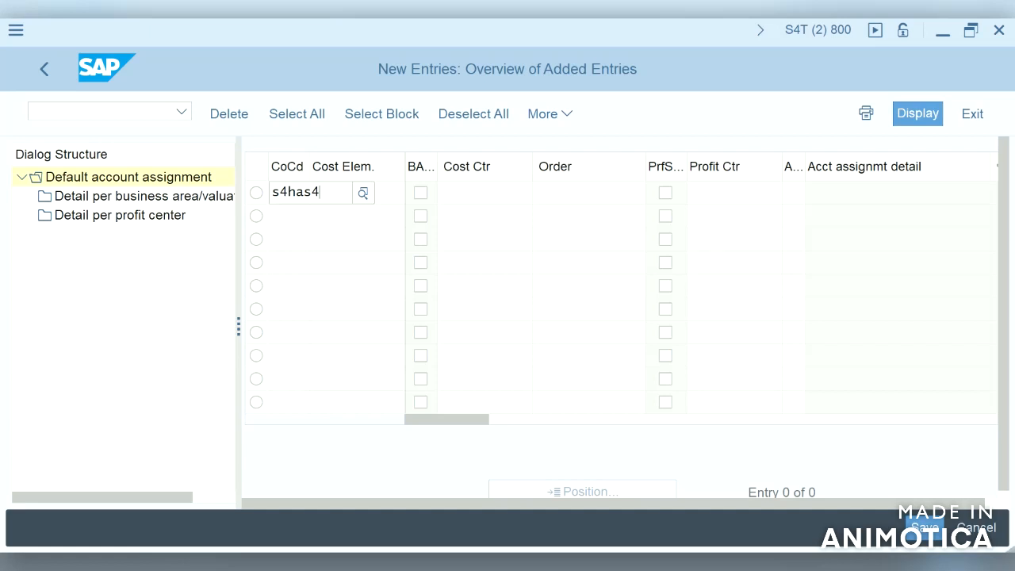
key(BackSpace)
key(BackSpace)
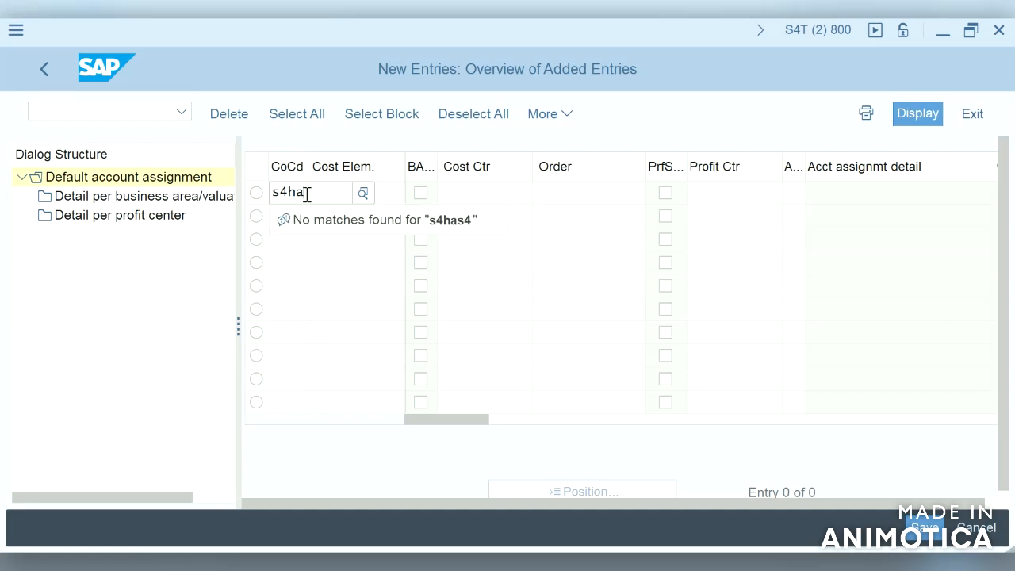
click(360, 195)
click(357, 199)
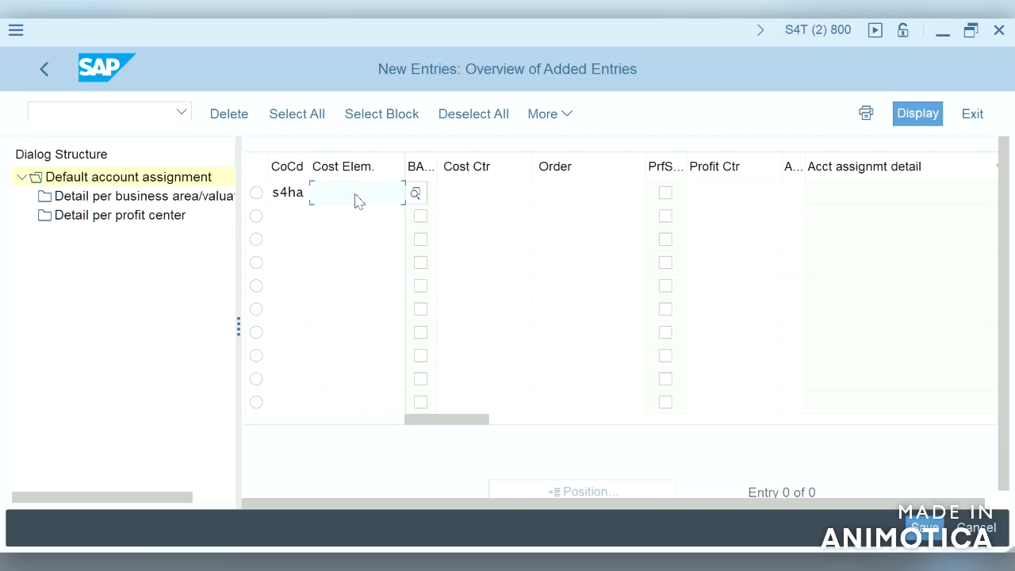
click(347, 219)
click(471, 194)
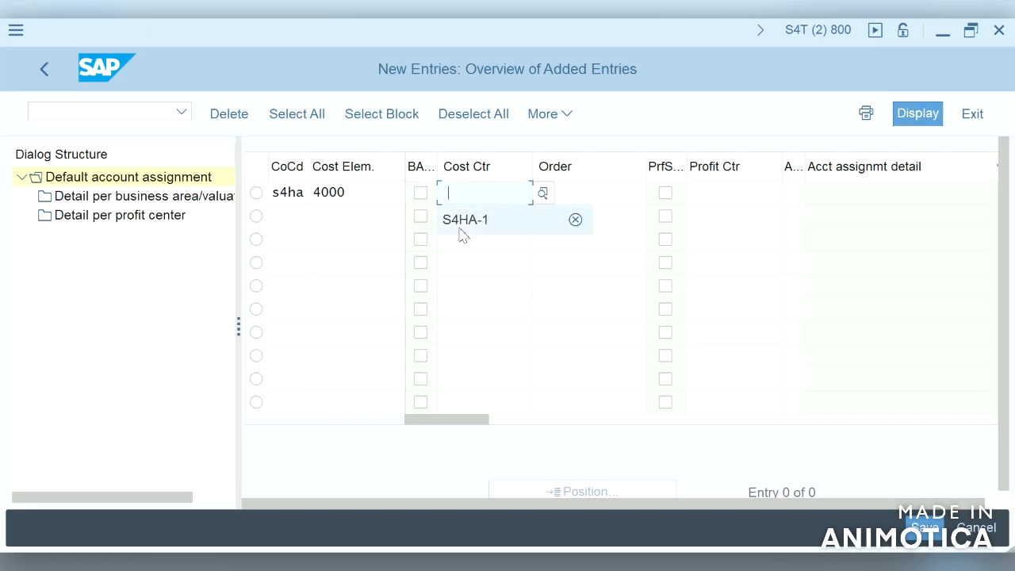
click(461, 226)
- Try adding profit center S4HAPROFI1 to the cost element 4000 row and validate the entry
click(714, 195)
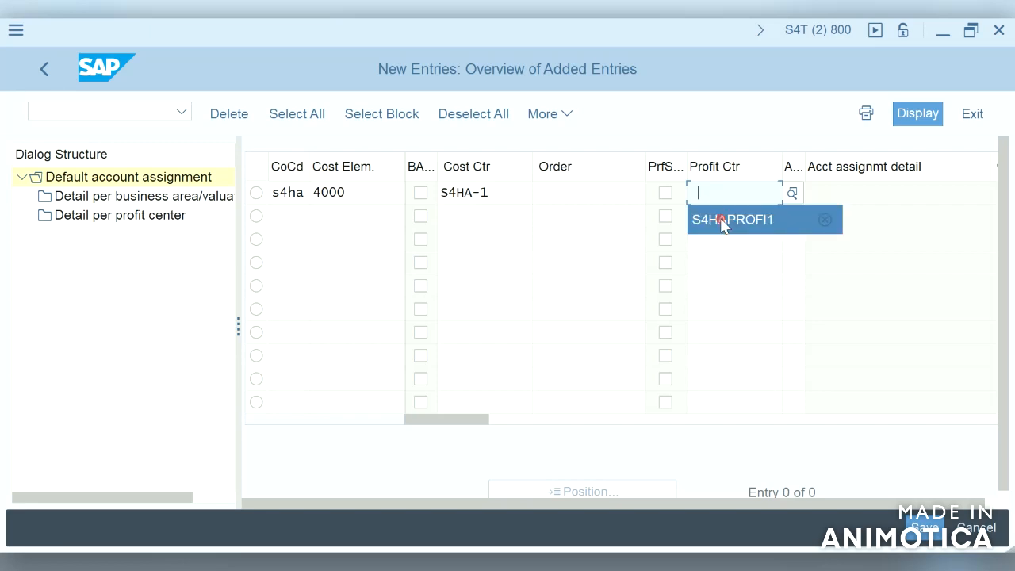
click(722, 220)
key(Return)
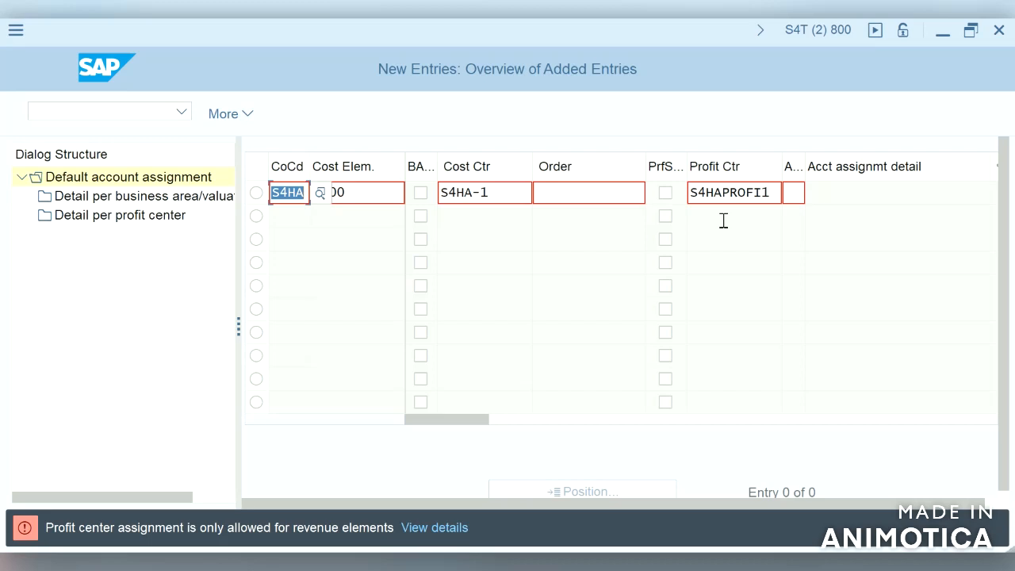
- Clear the profit center from the cost element 4000 row and validate the entry
click(777, 197)
key(BackSpace)
key(BackSpace)
key(BackSpace)
key(BackSpace)
key(BackSpace)
key(BackSpace)
key(BackSpace)
key(BackSpace)
key(BackSpace)
key(BackSpace)
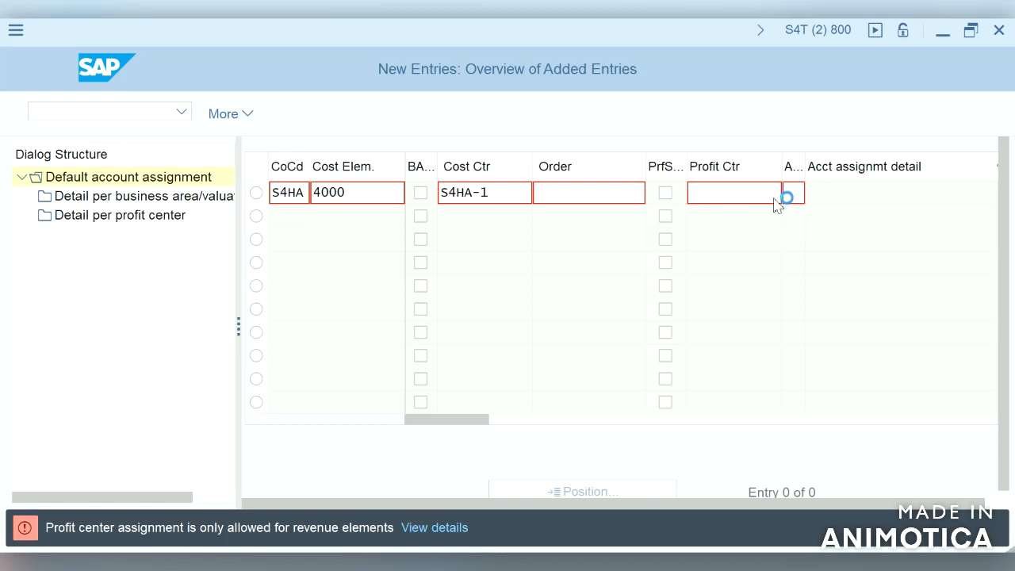
key(Return)
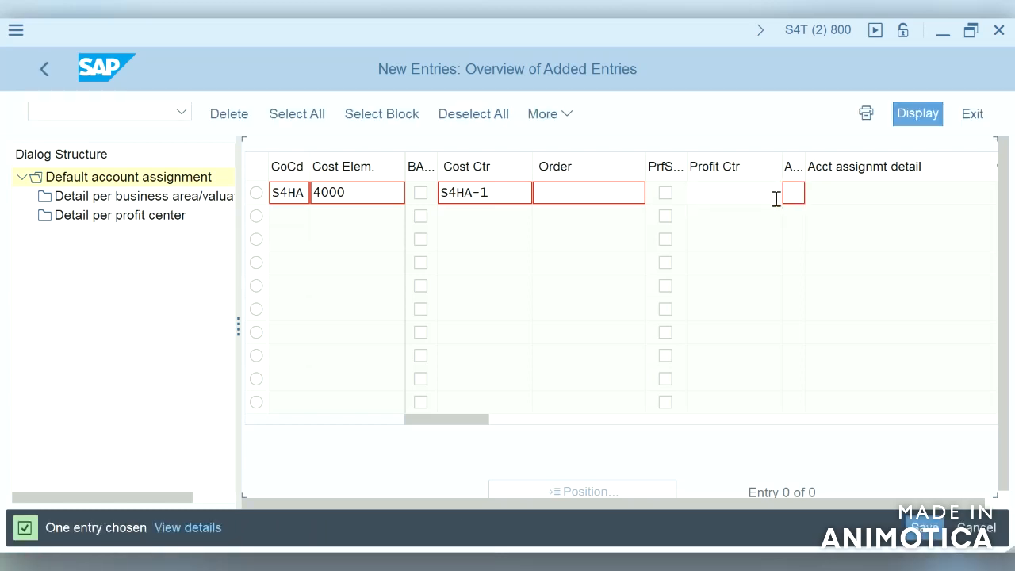
- Add and validate a default assignment for company code S4HA, cost element 3002, with cost center S4HA-1 and profit center S4HAPROFI1
text(s4ha)
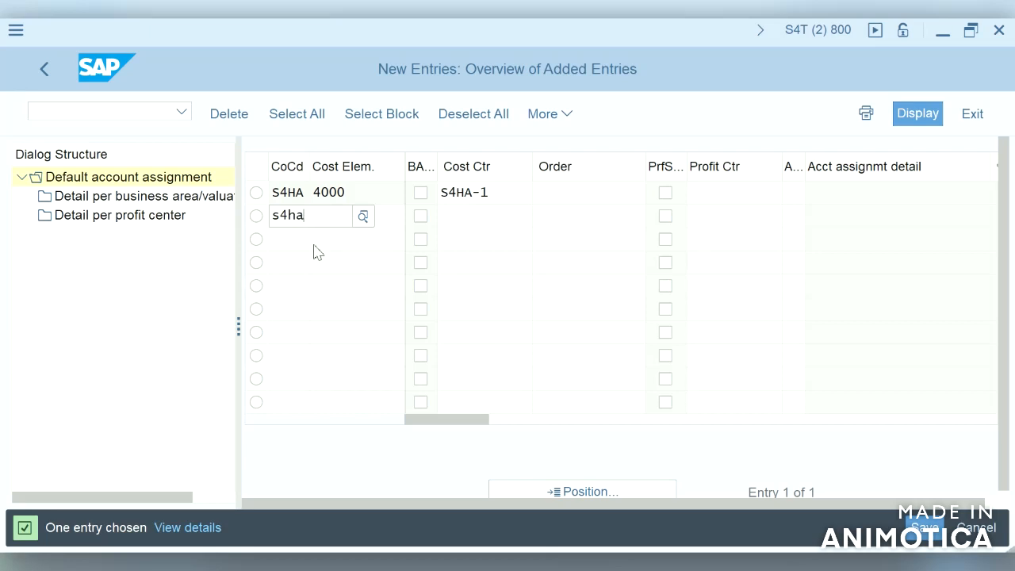
key(Return)
click(391, 219)
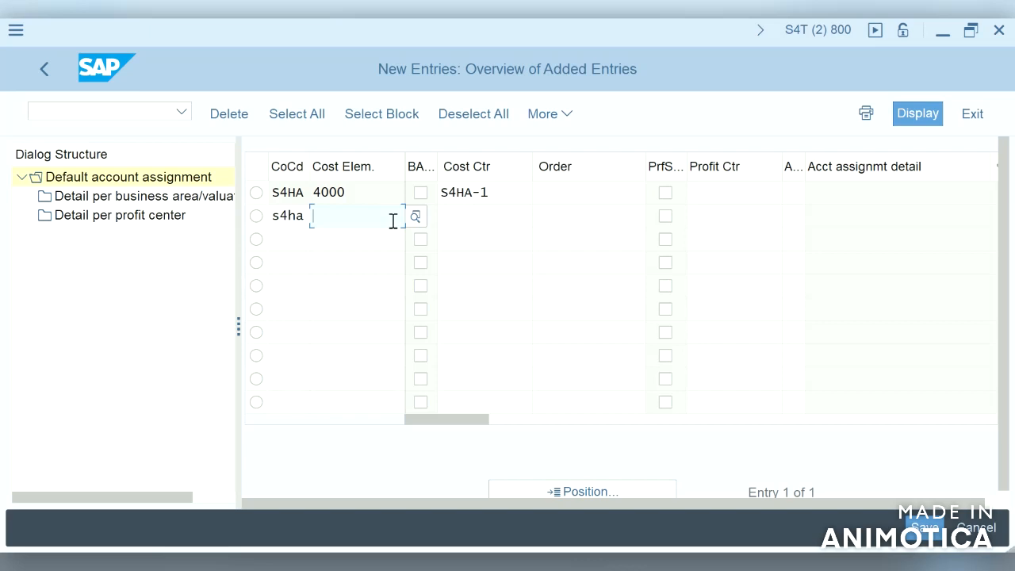
text(3002)
click(473, 215)
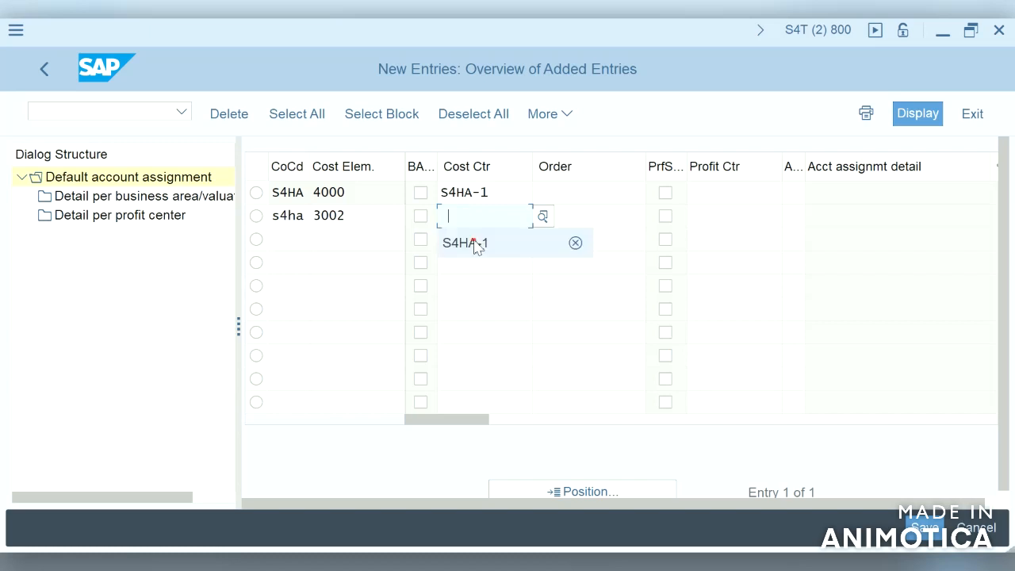
click(476, 244)
click(734, 218)
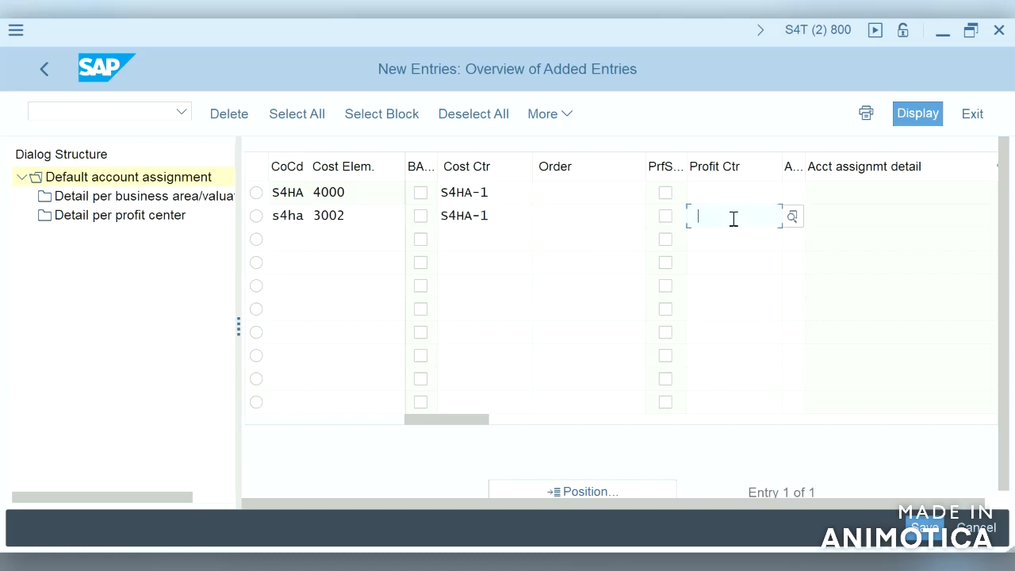
click(726, 243)
key(Return)
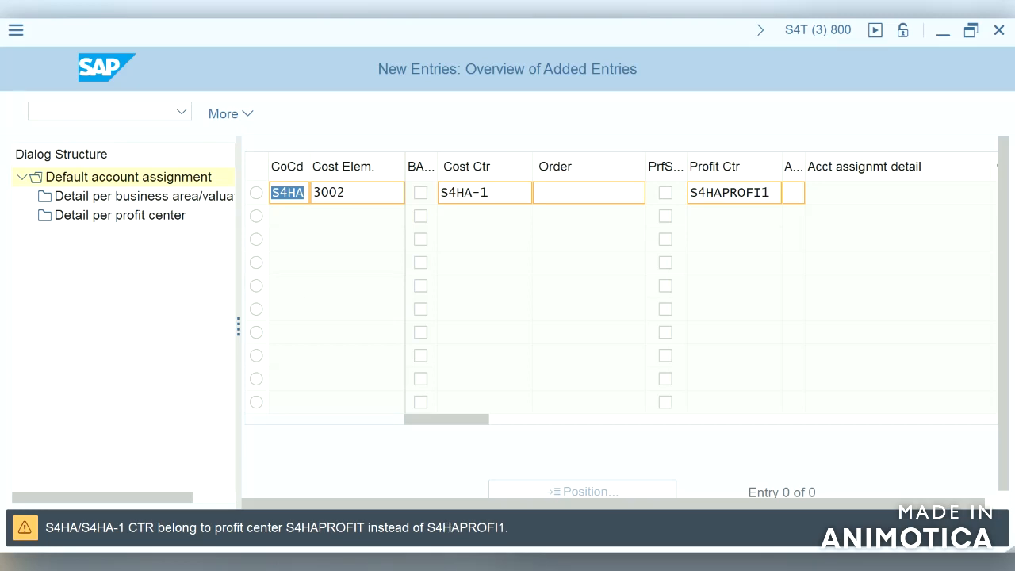
- Check the profit center assigned in cost center S4HA-1's master data and return to the new OKB9 entries
mouse_move(589, 566)
click(793, 482)
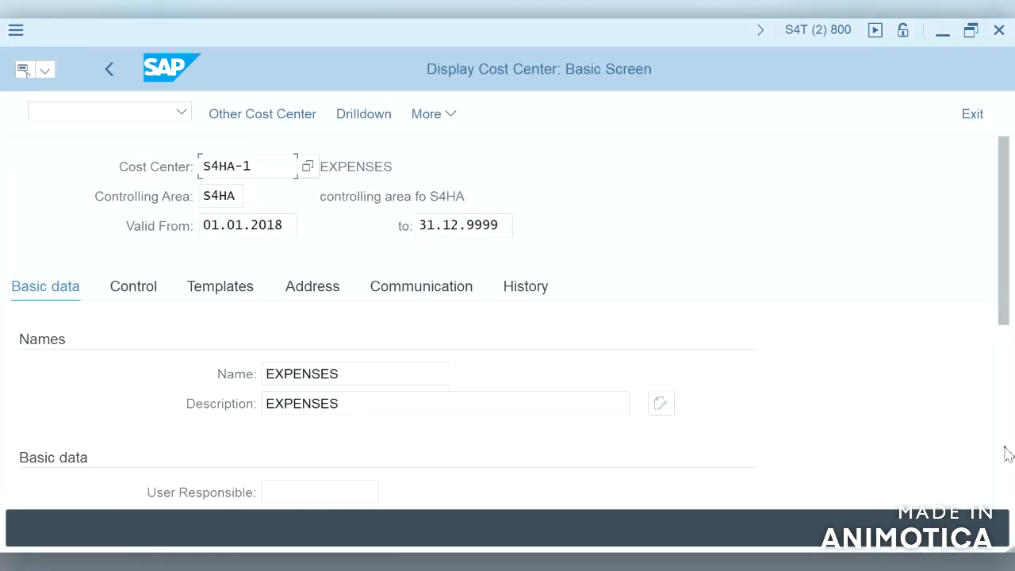
scroll(1007, 454, down, 5)
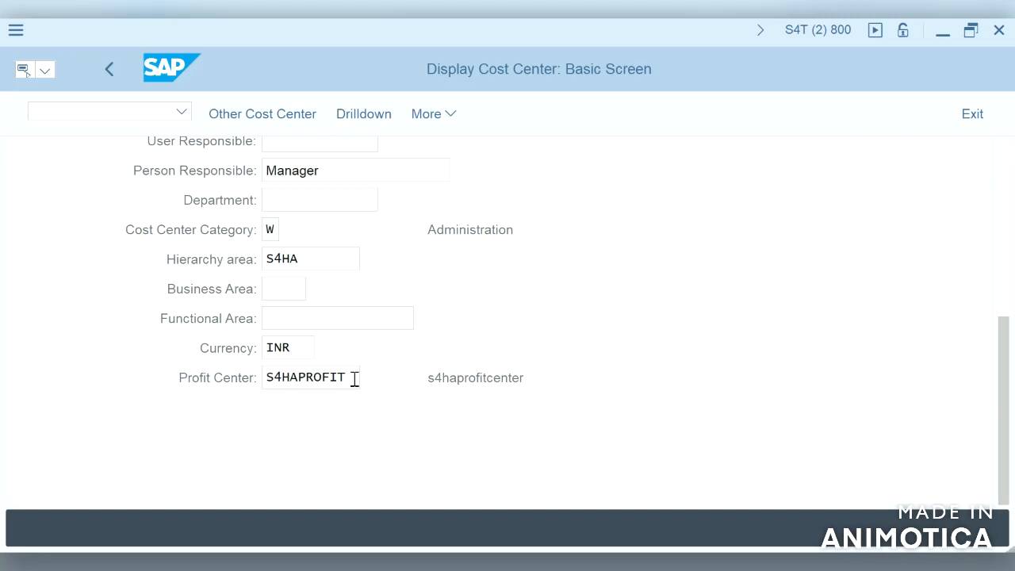
key(alt+Tab)
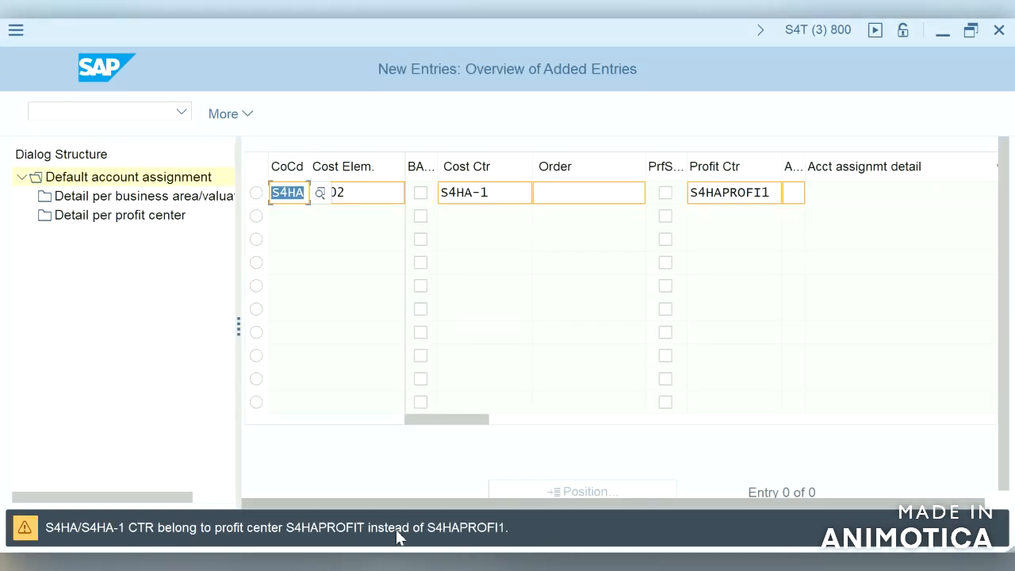
- Reselect profit center S4HAPROFI1 for the cost element 3002 row and validate the entry
click(775, 193)
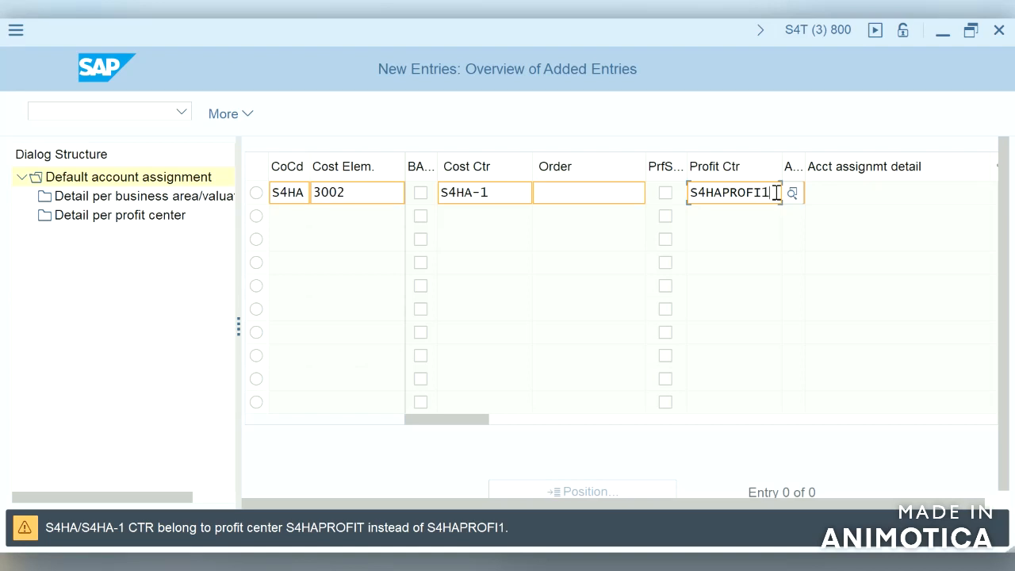
key(BackSpace)
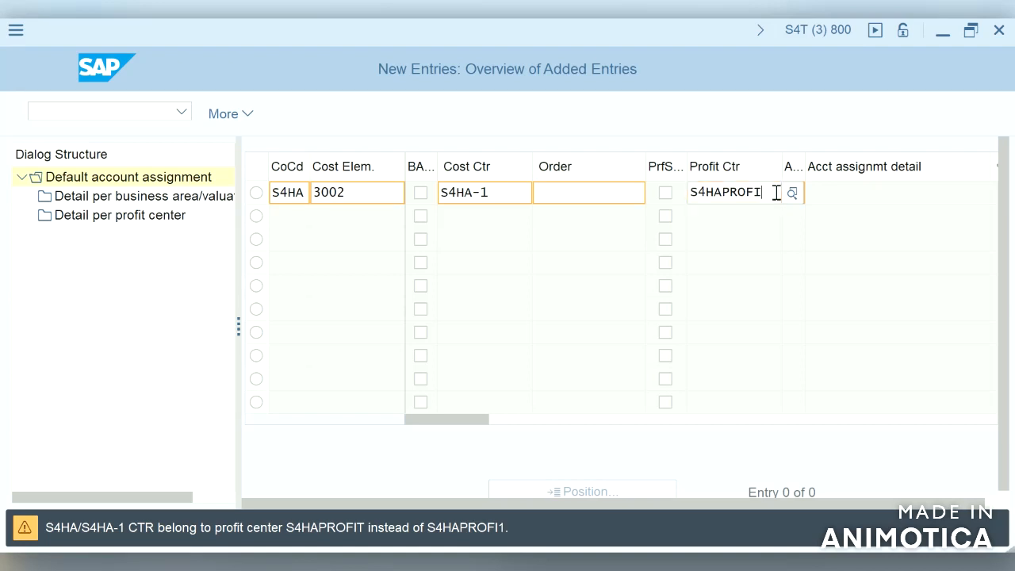
text(t)
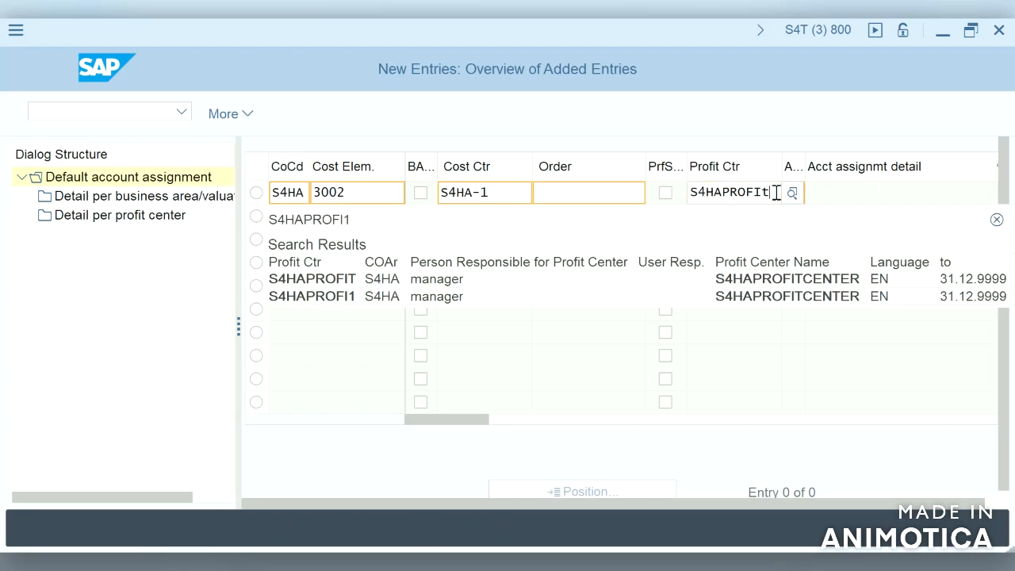
click(345, 286)
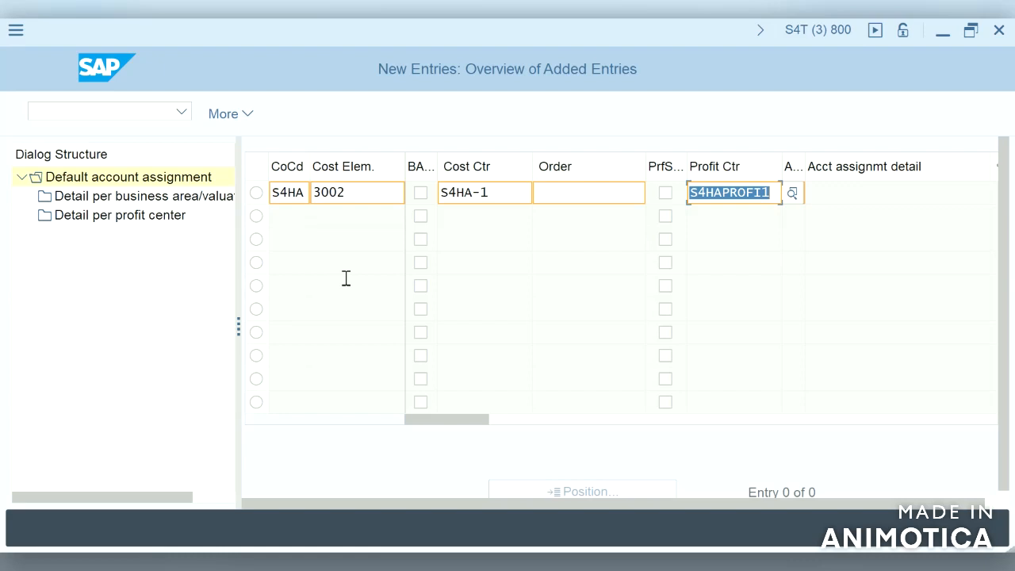
key(Return)
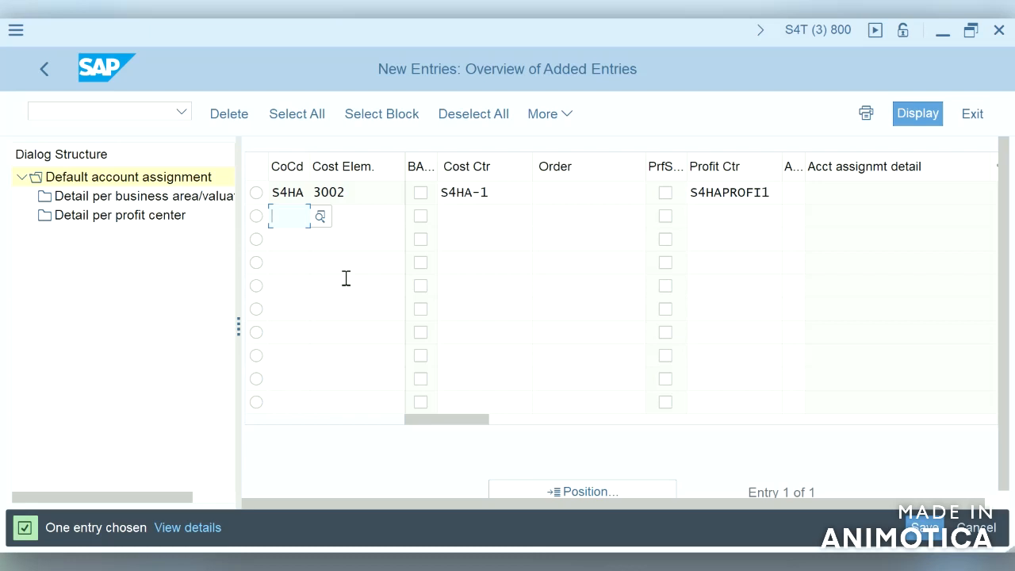
- Start a new G/L account document with transaction FB50 and set its document date to 02.07.2021
click(151, 117)
text(/)
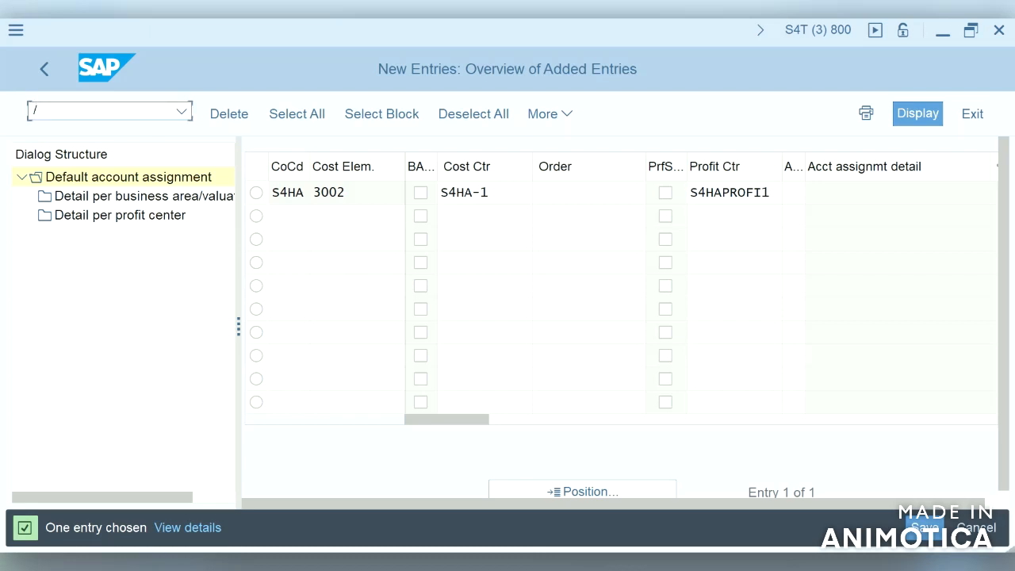
text(nfb50)
key(Return)
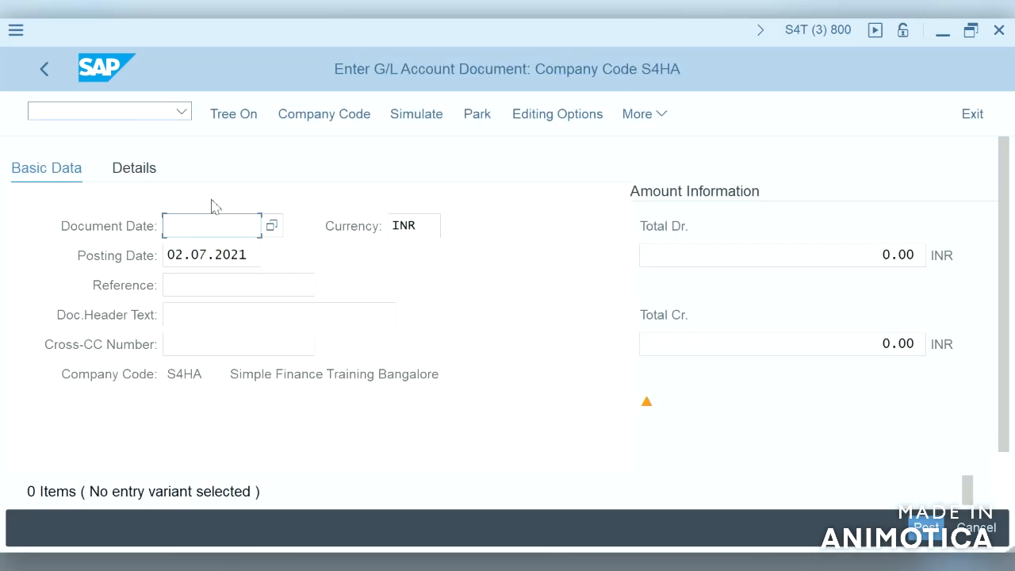
key(F4)
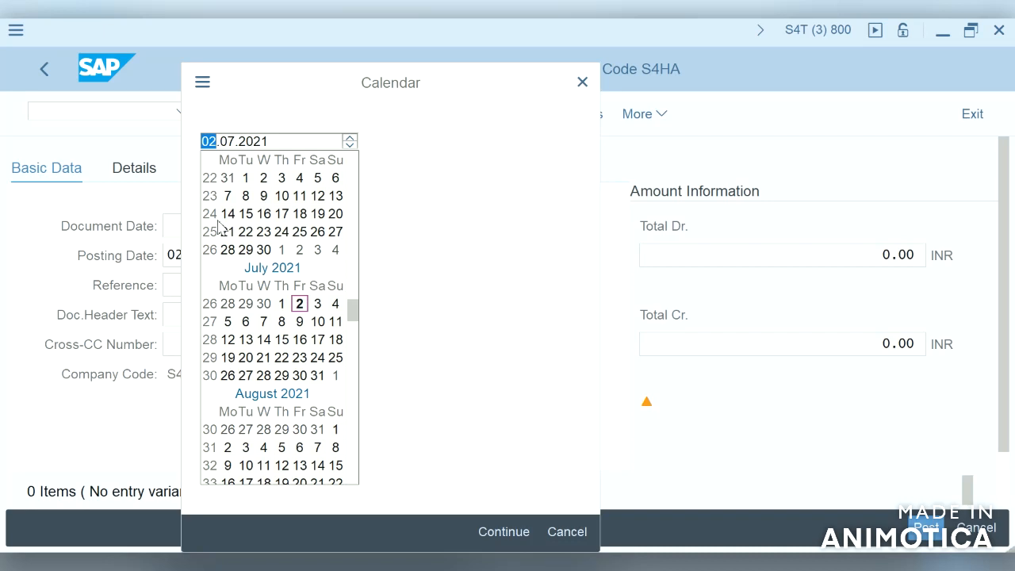
click(219, 228)
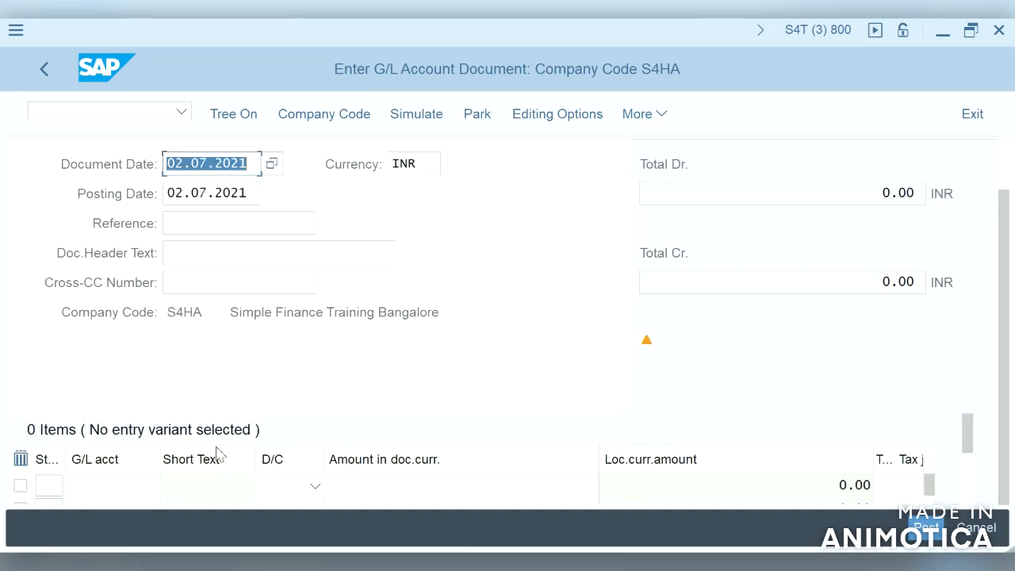
- Add a line item crediting G/L account 3002 with 100 INR and validate it
click(145, 484)
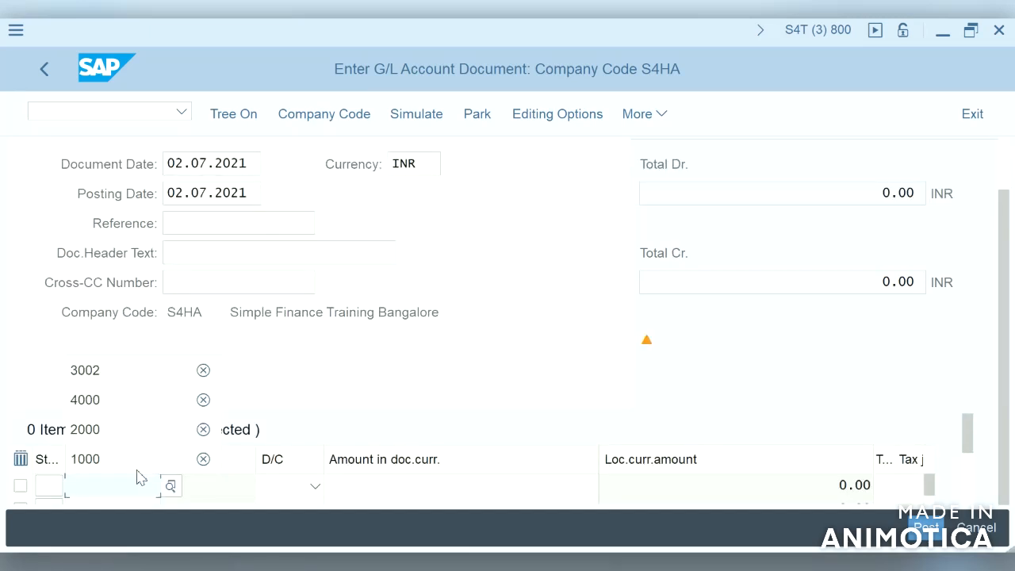
click(118, 378)
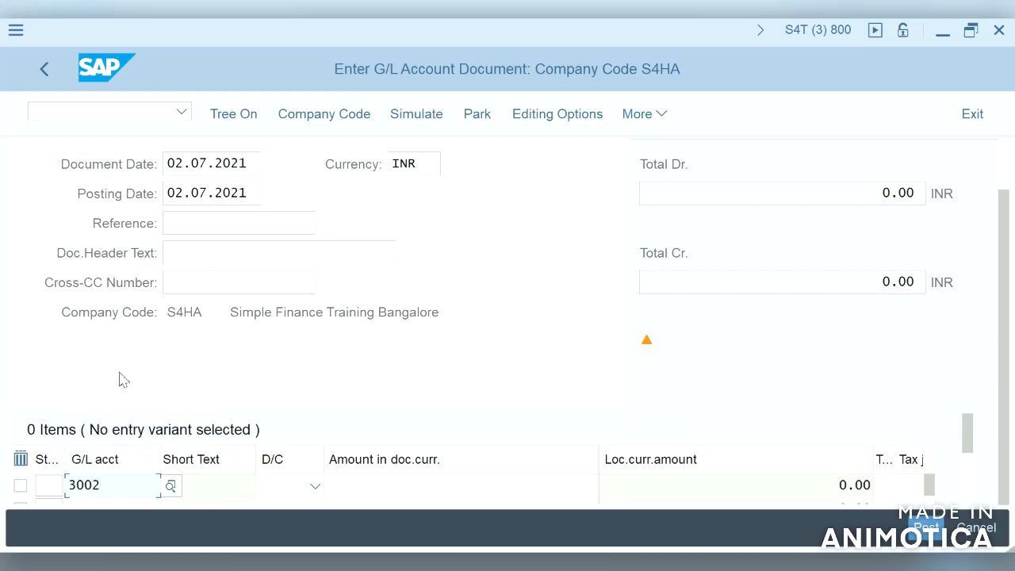
key(Tab)
click(315, 486)
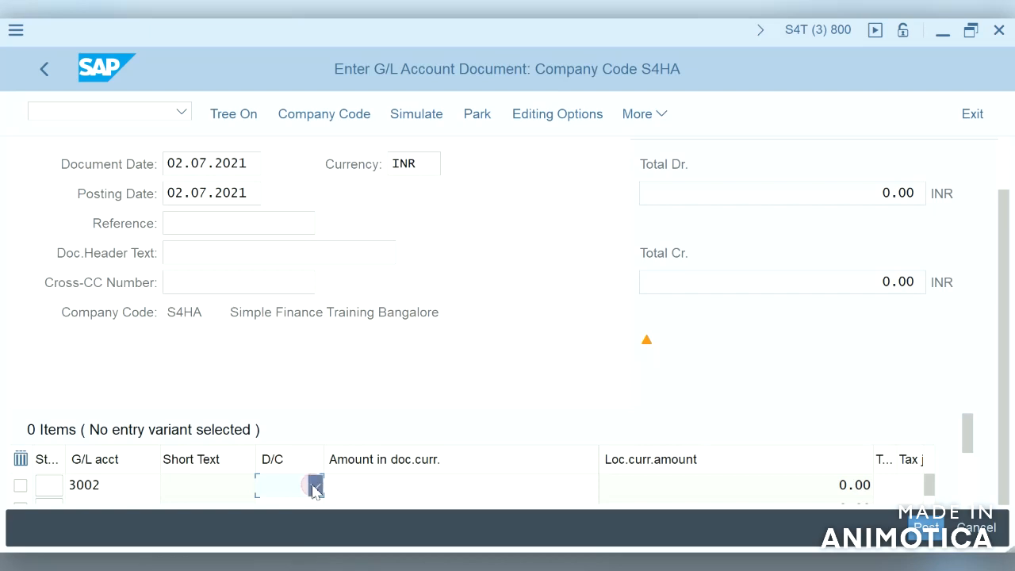
click(282, 410)
click(380, 494)
text(1)
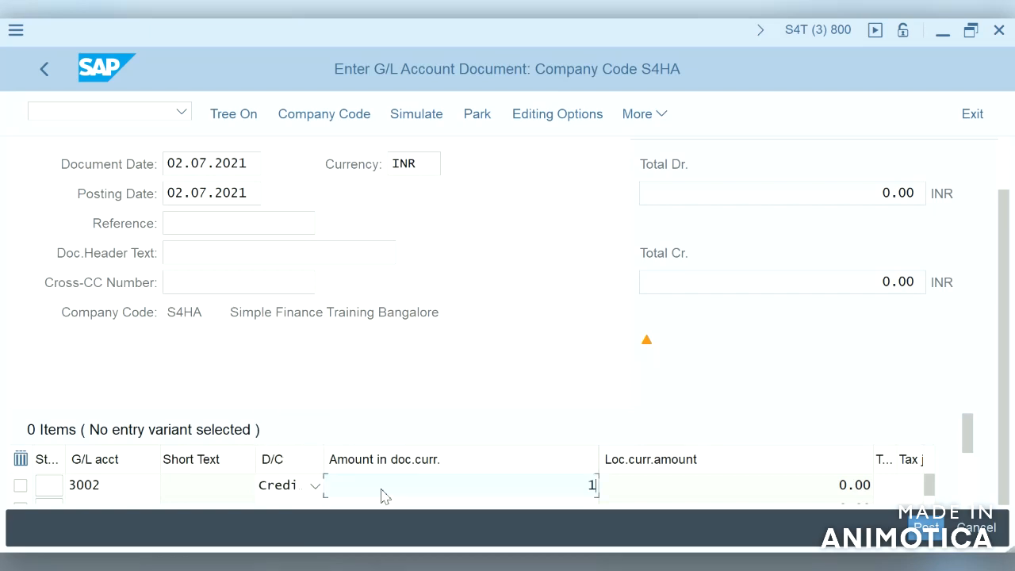
text(00)
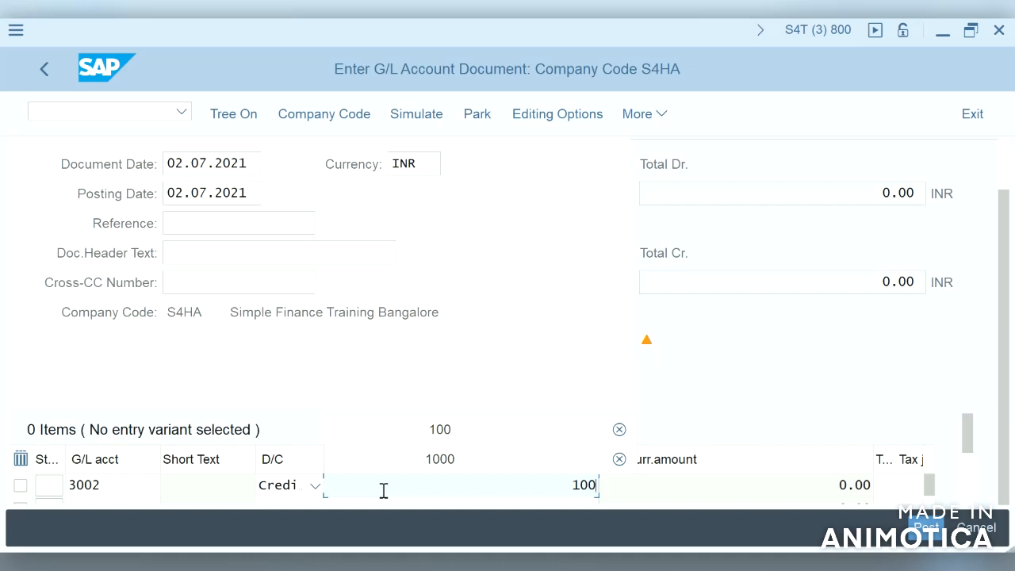
key(Return)
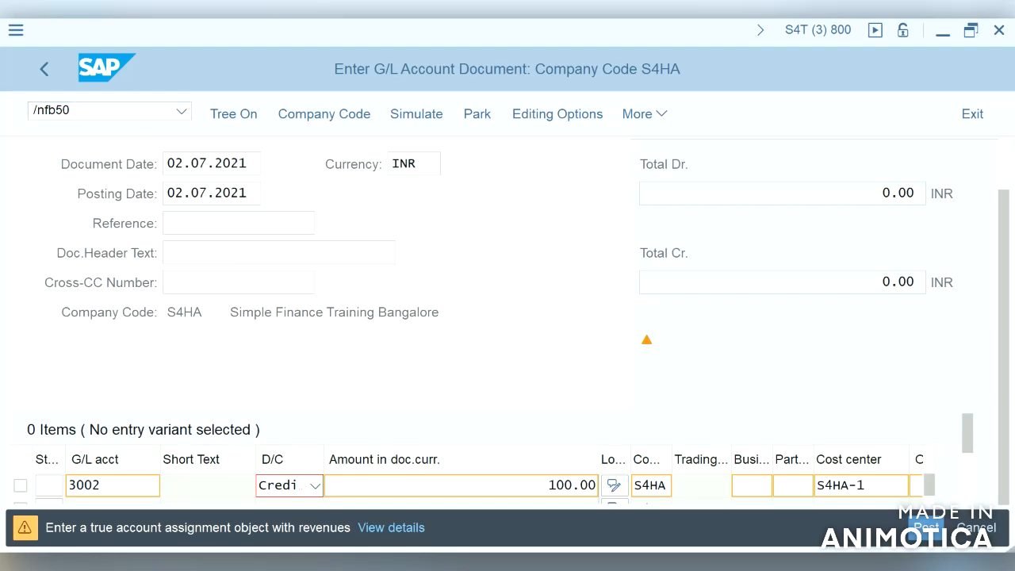
- Restart FB50 with an empty G/L document and set the document date to 02.07.2021
mouse_move(458, 508)
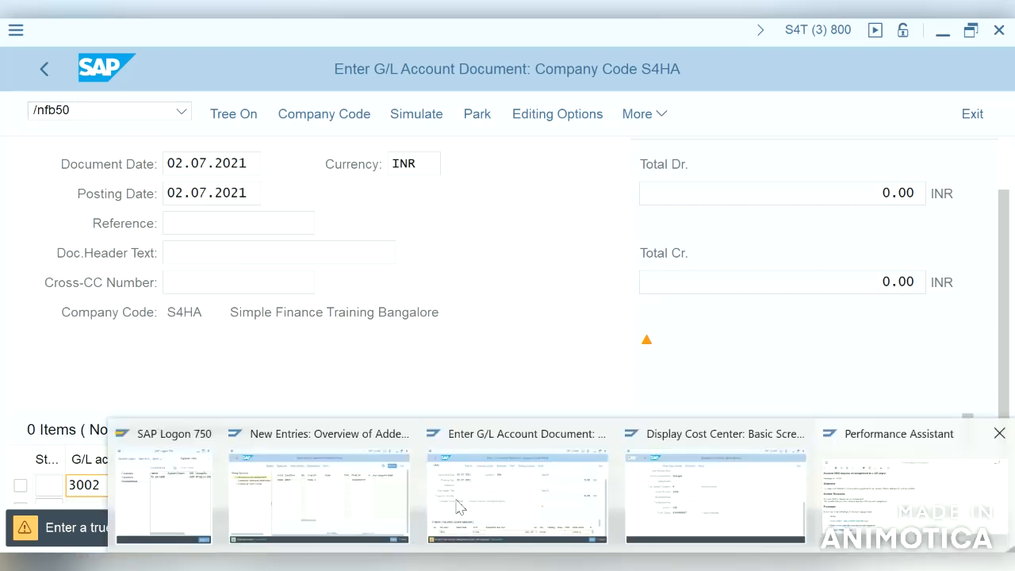
click(561, 497)
click(148, 117)
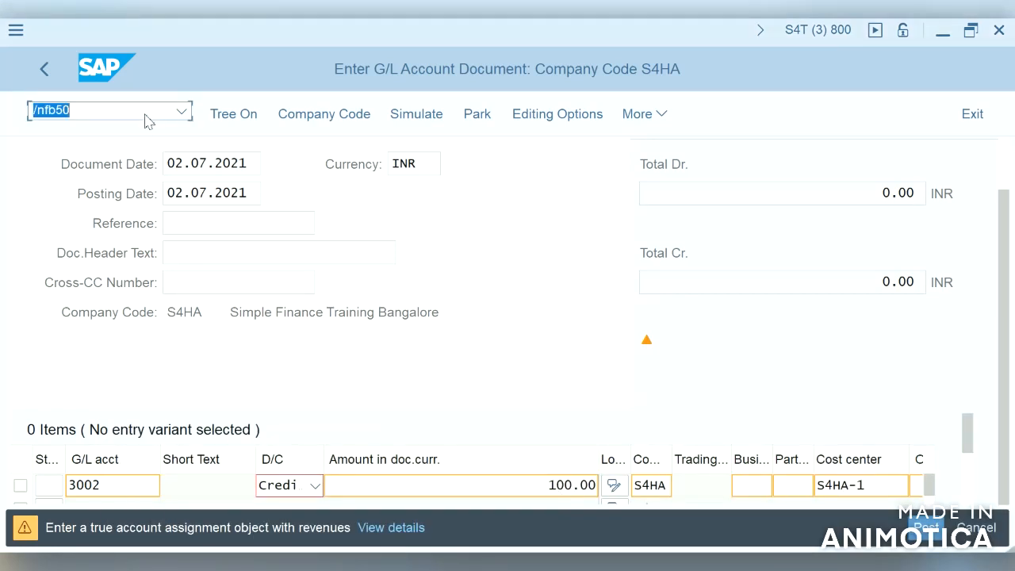
click(137, 116)
key(Return)
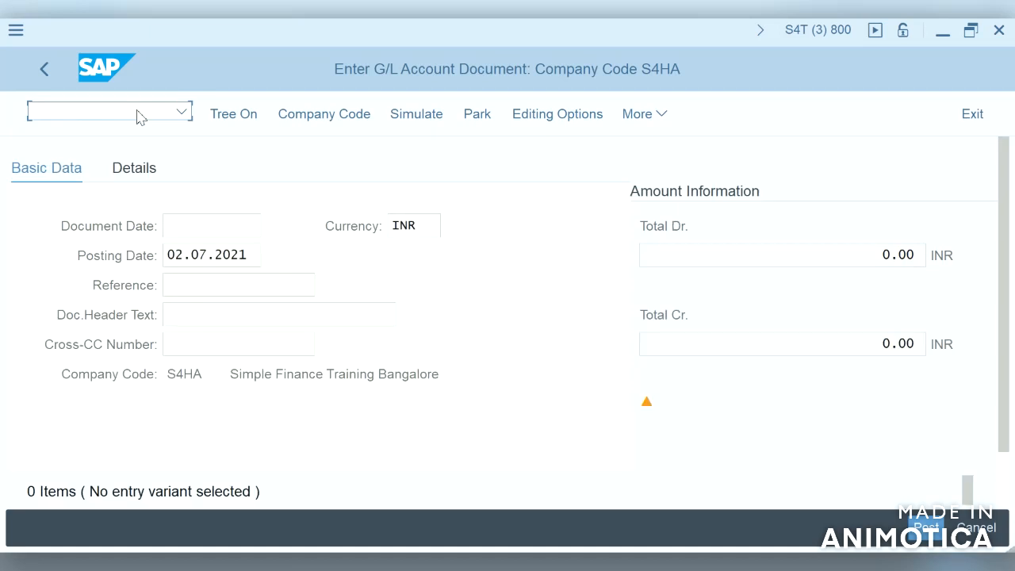
click(226, 230)
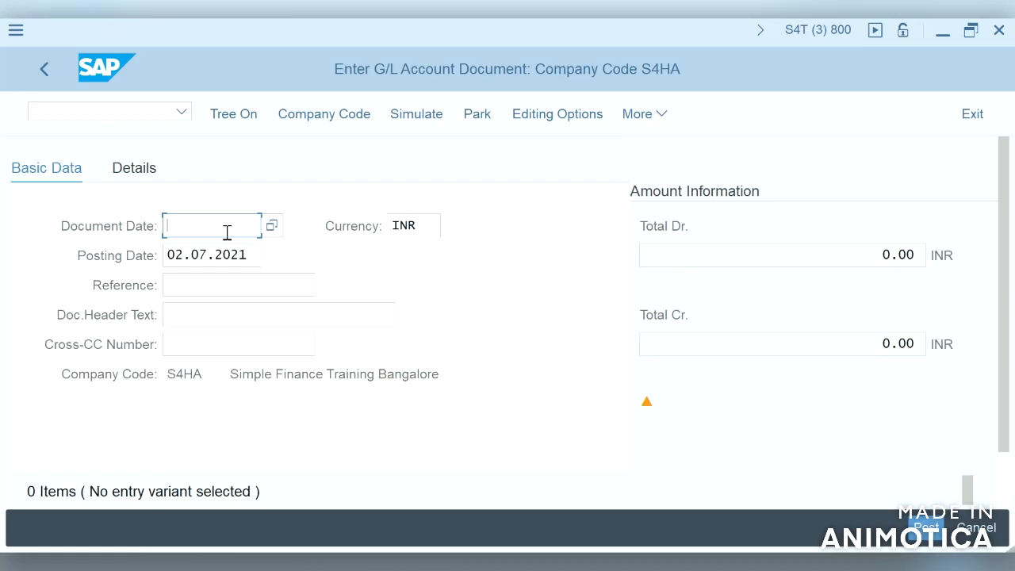
key(F4)
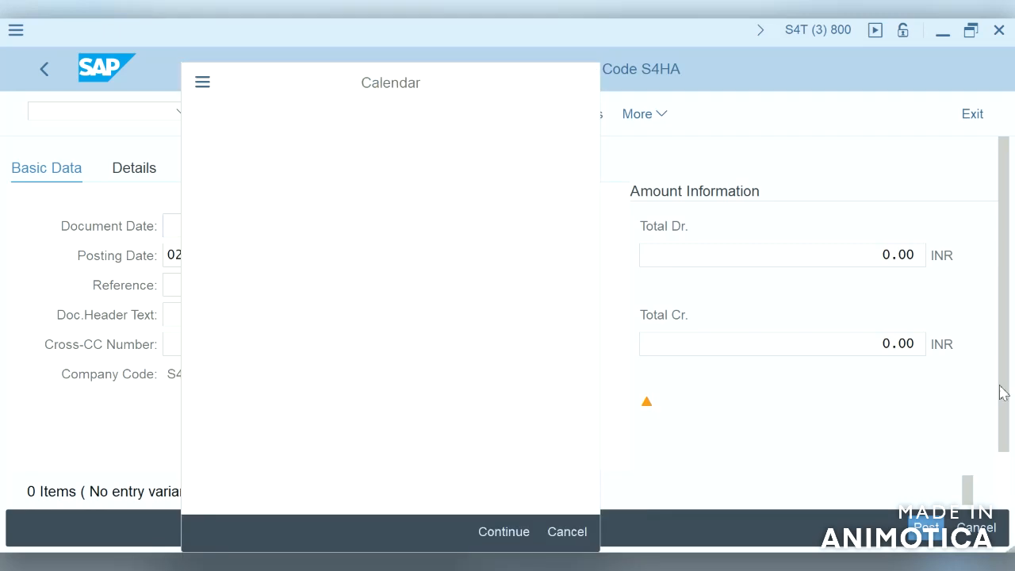
click(1005, 471)
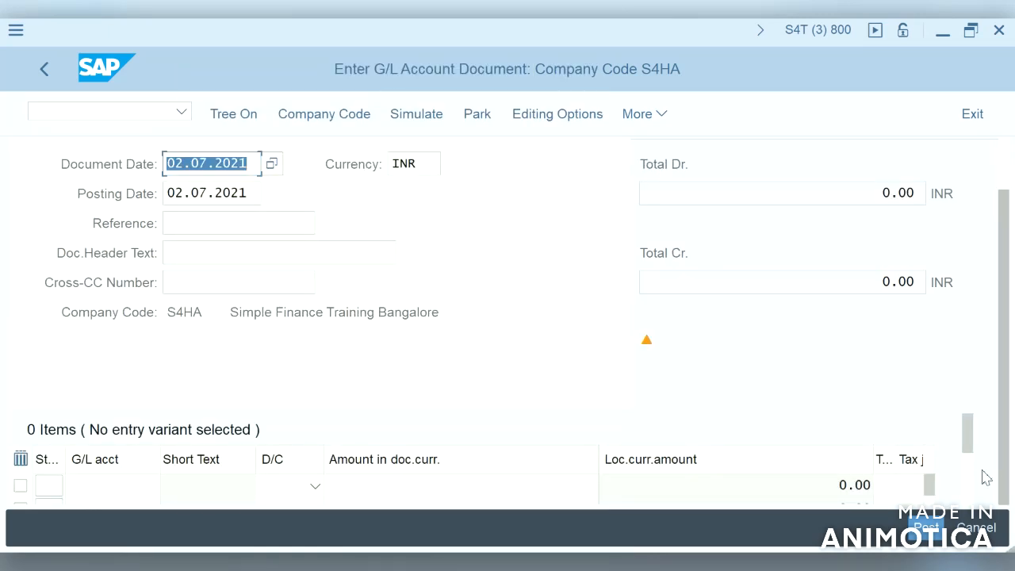
- Enter the credit line for G/L account 3002 with amount 100 again and validate the document
click(148, 487)
text(3)
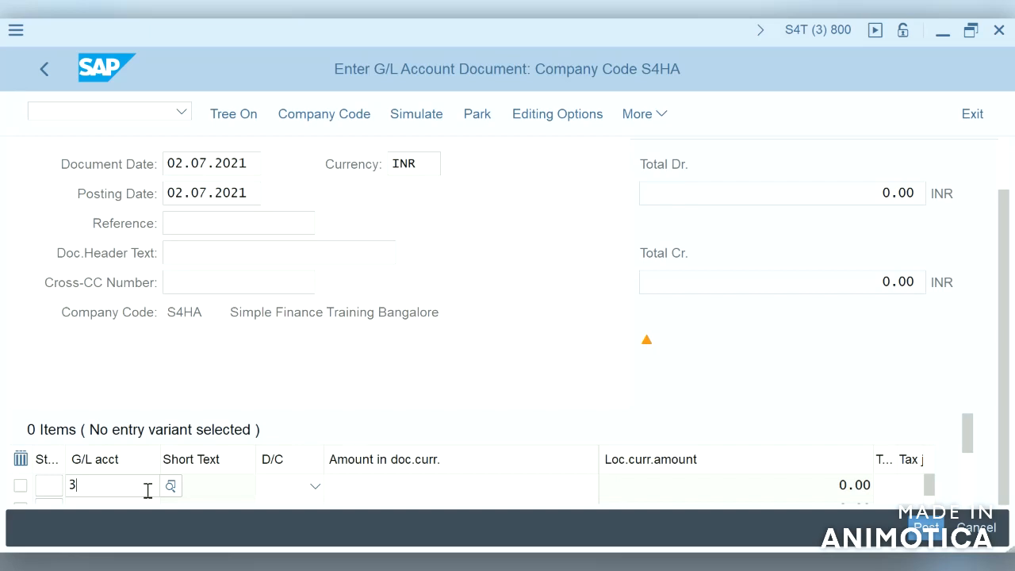
click(125, 465)
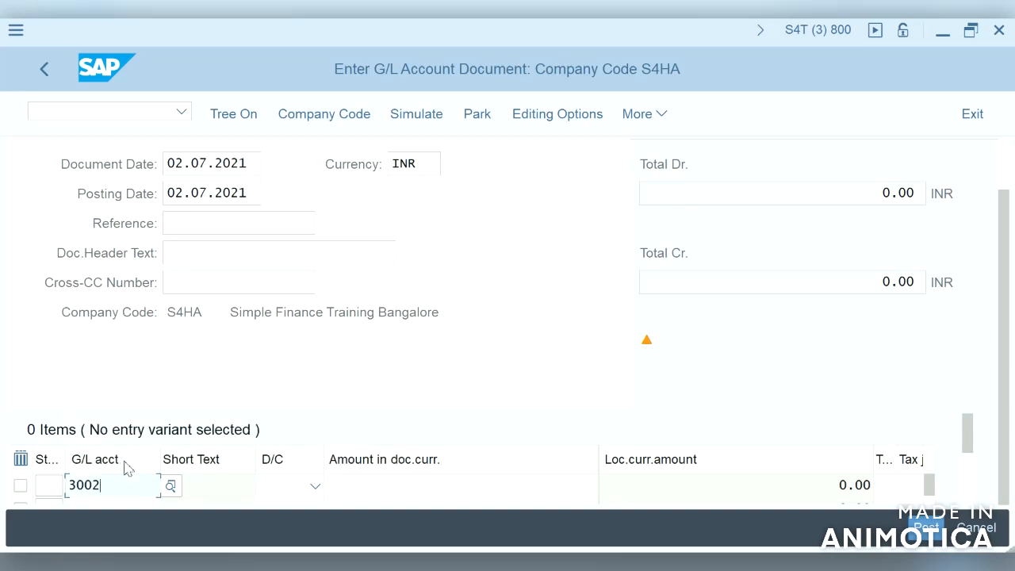
click(292, 483)
click(315, 484)
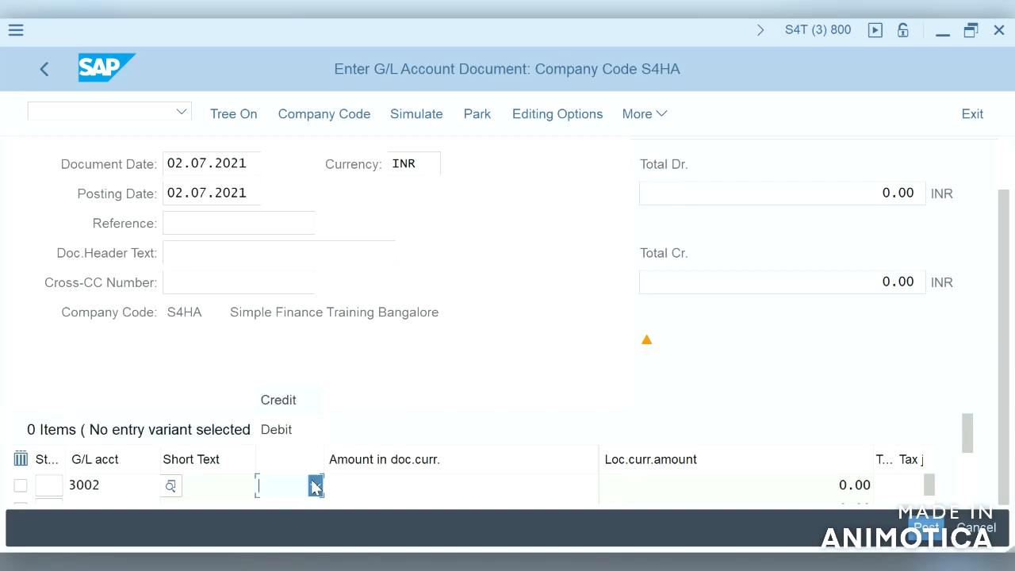
click(299, 400)
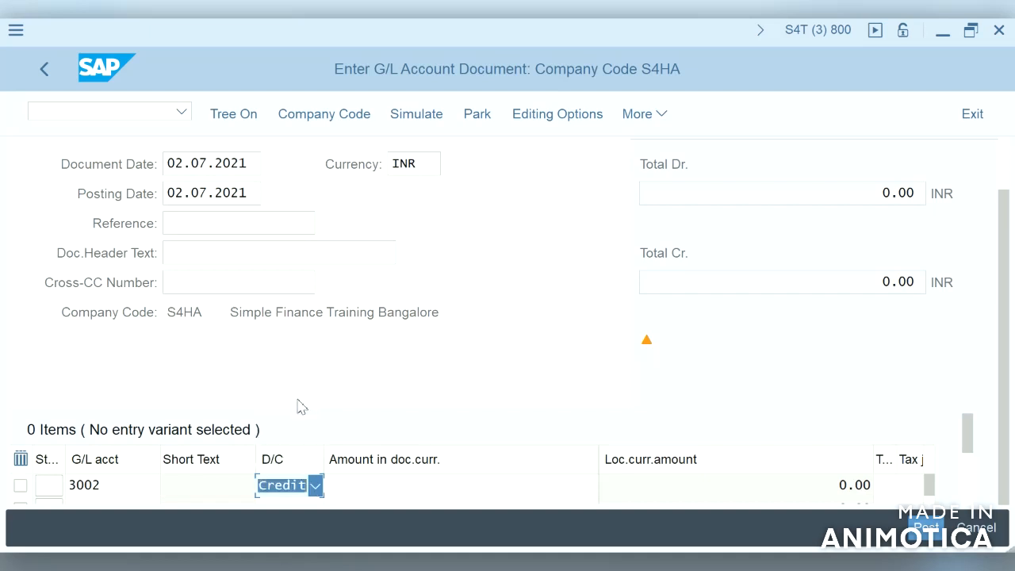
click(390, 485)
text(100)
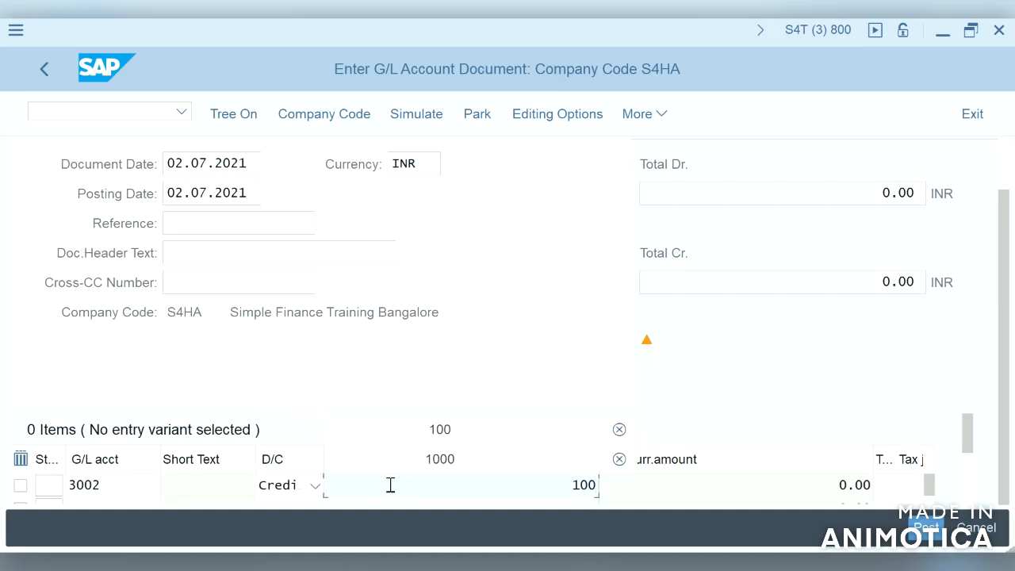
click(389, 487)
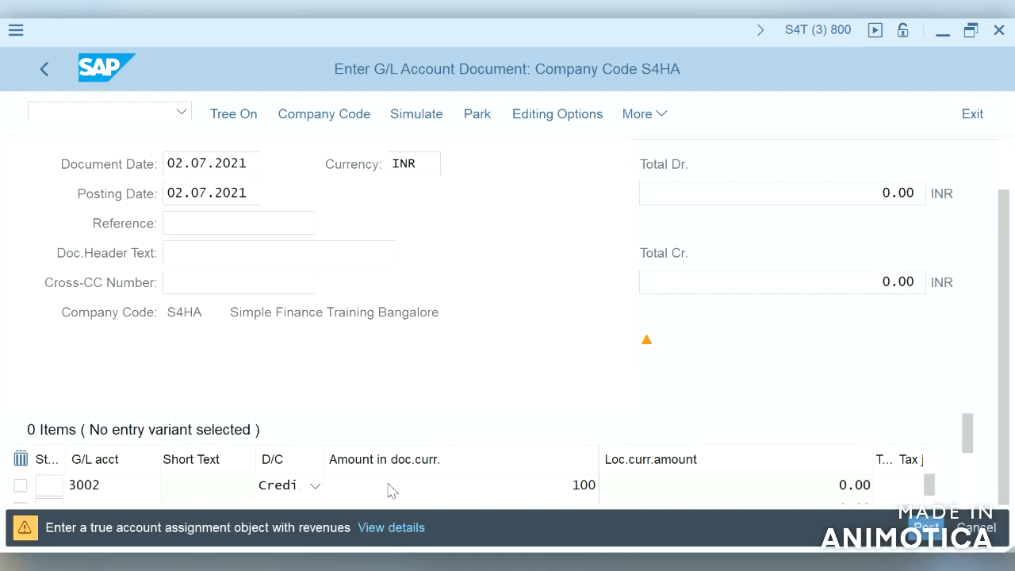
- Check the cost center assigned to the 3002 credit line item
click(969, 481)
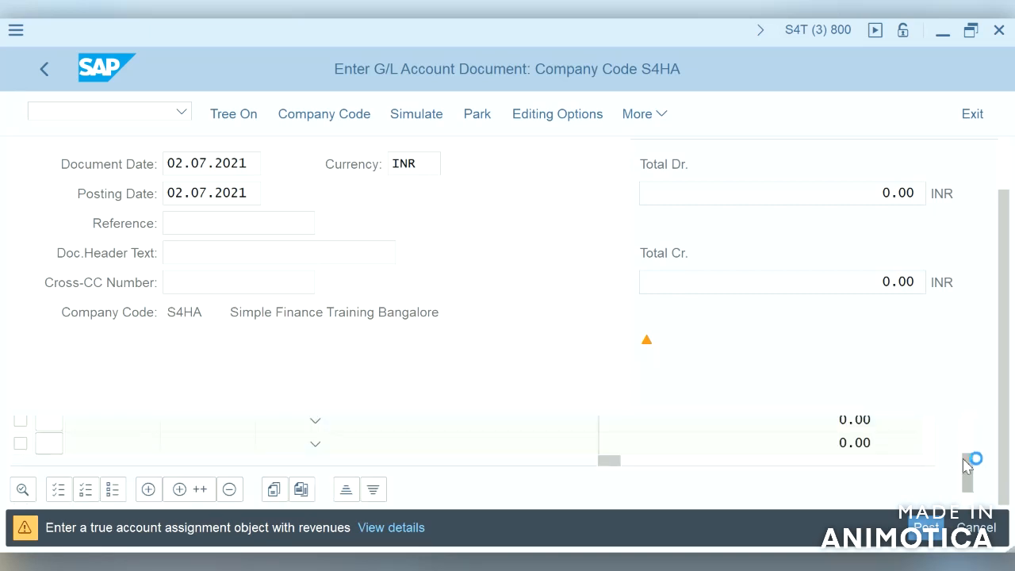
drag(967, 466, 969, 442)
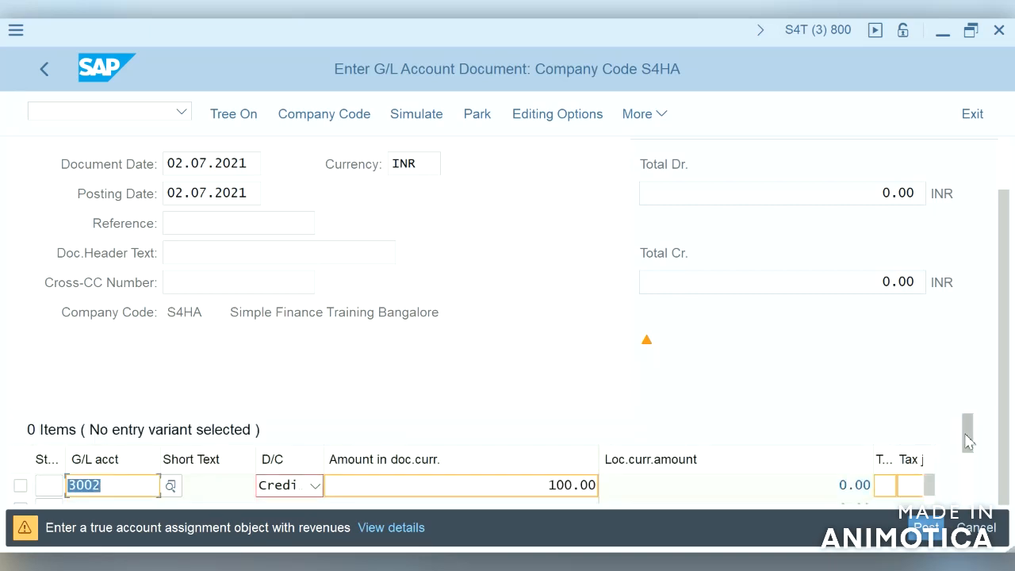
key(Tab)
key(Tab)
key(Tab)
key(Tab)
key(Tab)
key(Tab)
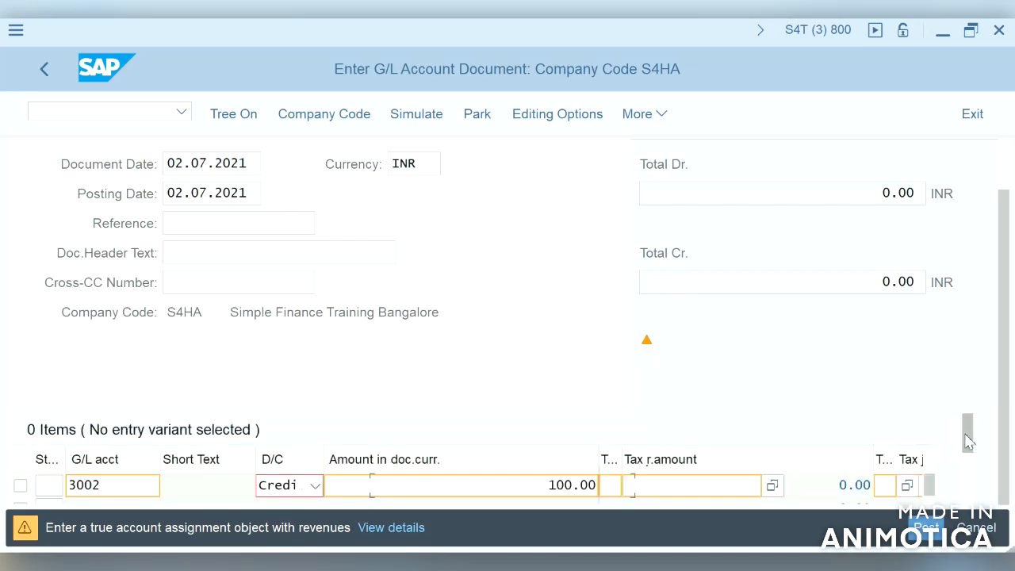
key(Tab)
key(Tab)
key(Tab)
key(Tab)
key(Tab)
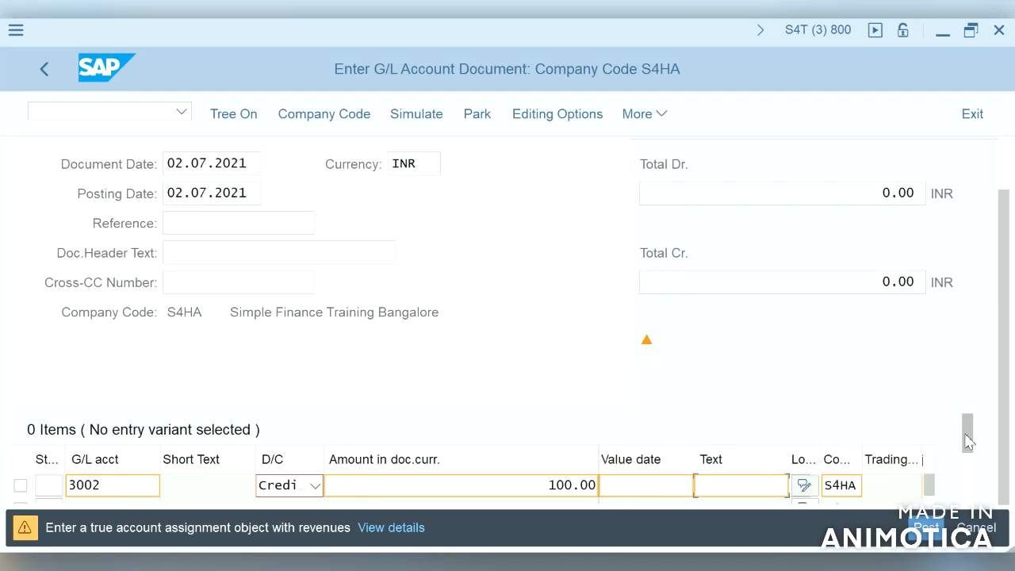
key(Tab)
key(Tab)
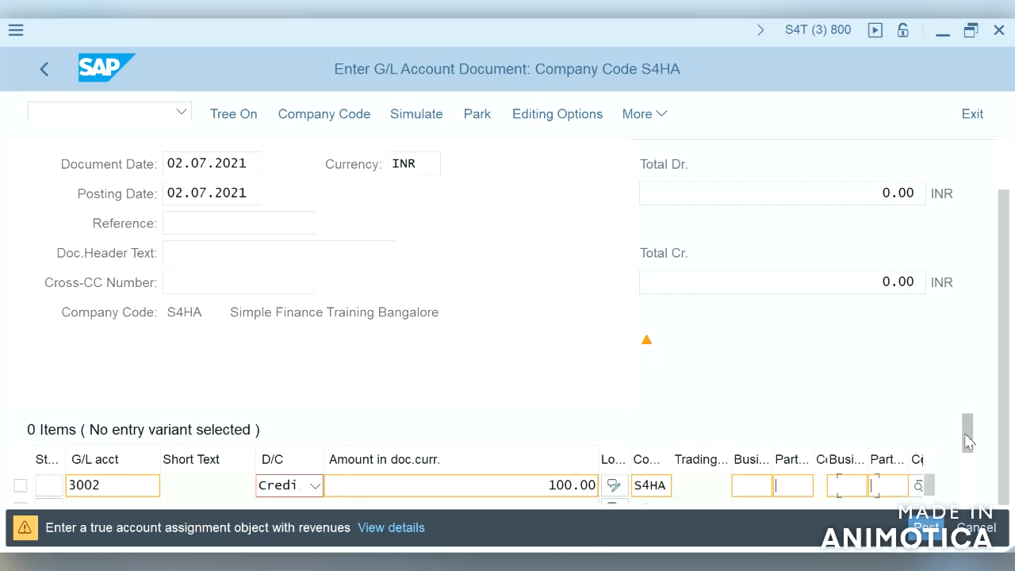
key(Tab)
key(Tab)
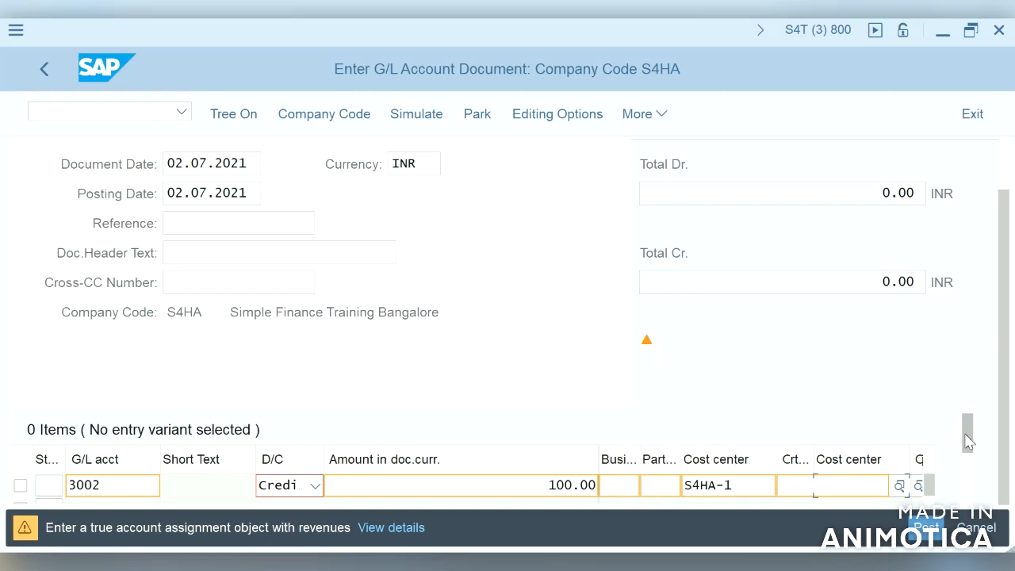
- Check the profit center field of the 3002 credit line item and validate the entry again
key(Tab)
key(Tab)
key(Tab)
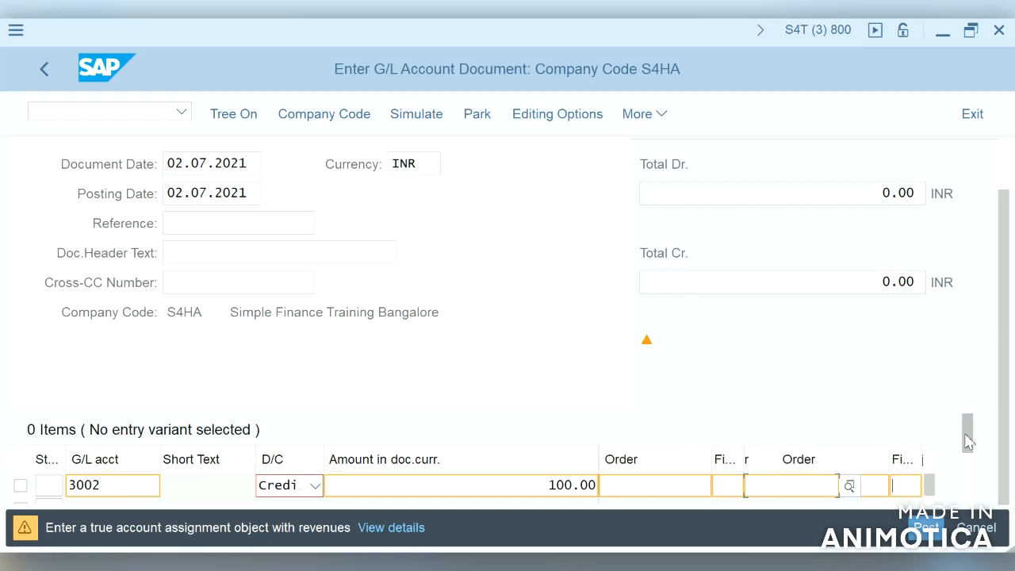
key(Tab)
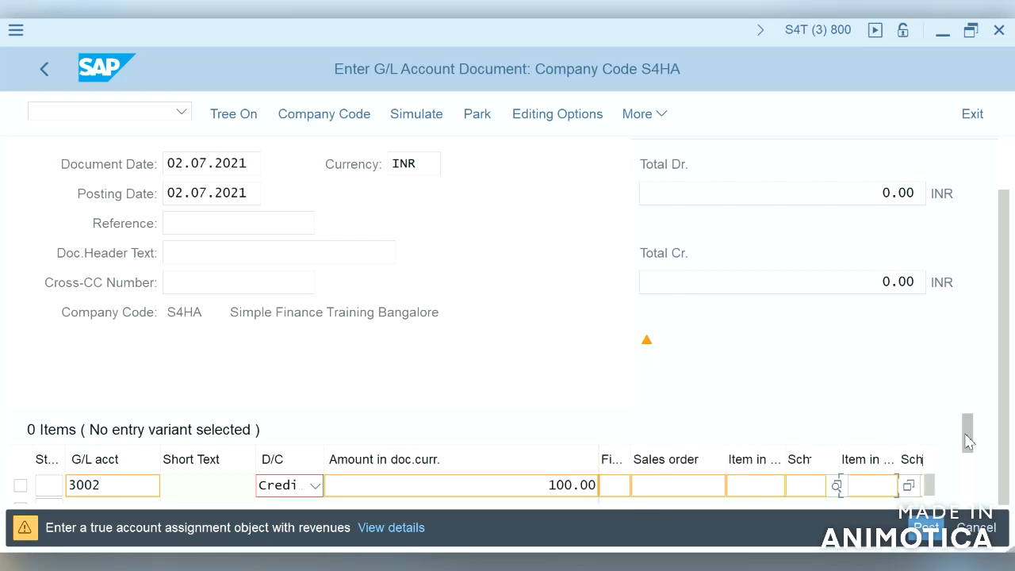
key(Tab)
key(Tab)
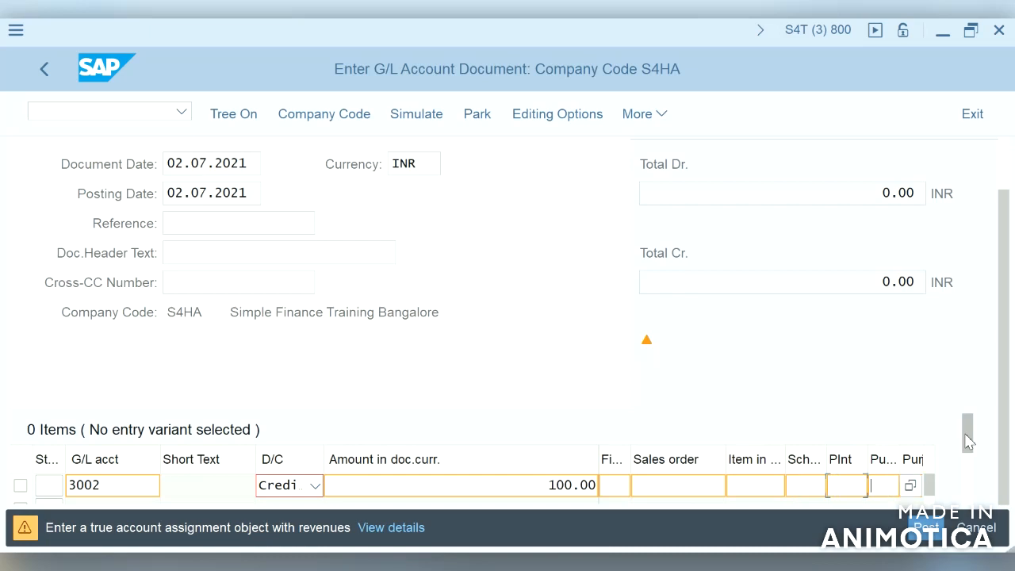
key(Tab)
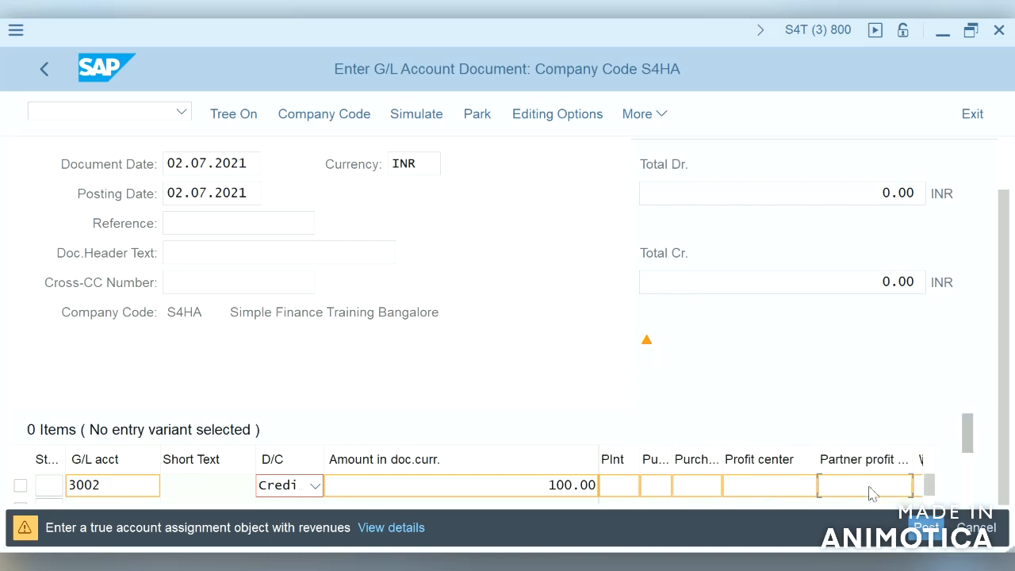
click(785, 486)
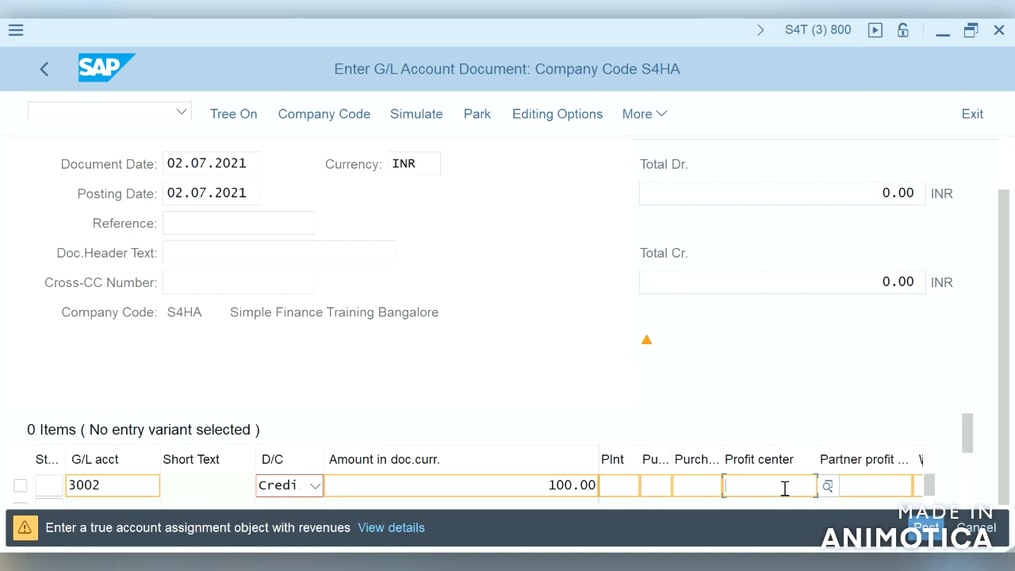
key(Return)
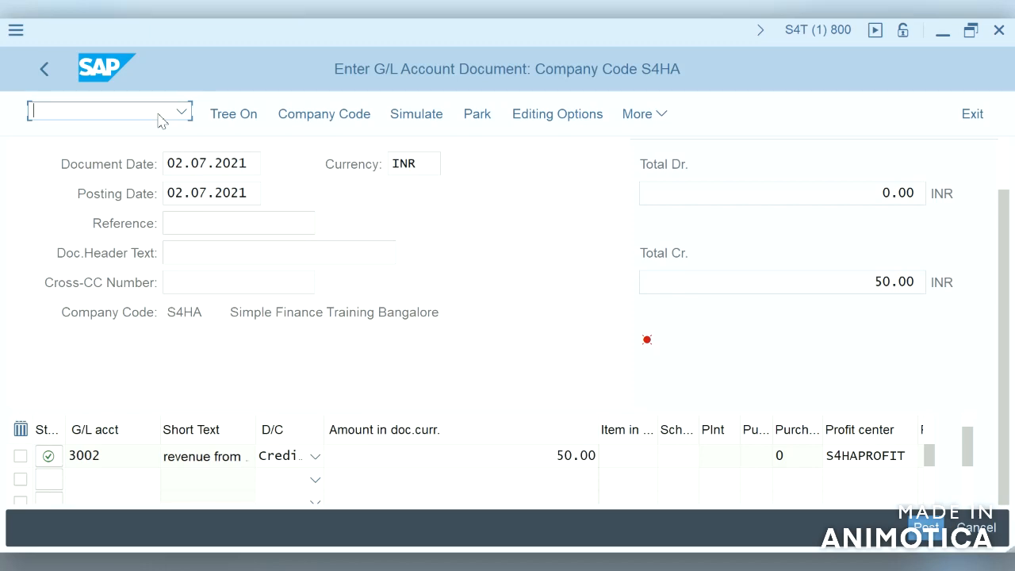
- Display cost center S4HA-1 with transaction KS03 and check which profit center its basic data holds
text(/nks03)
key(Return)
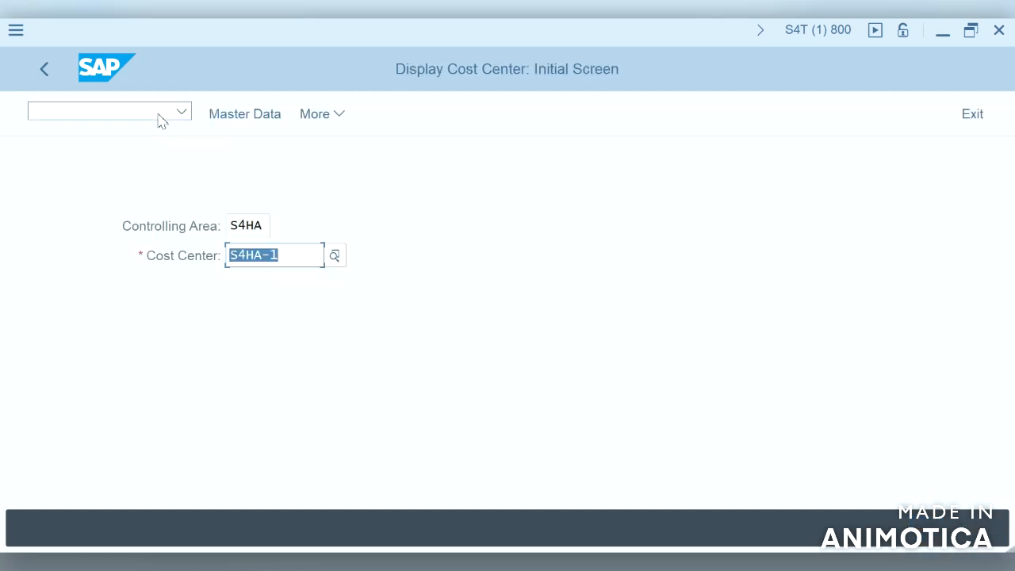
key(Return)
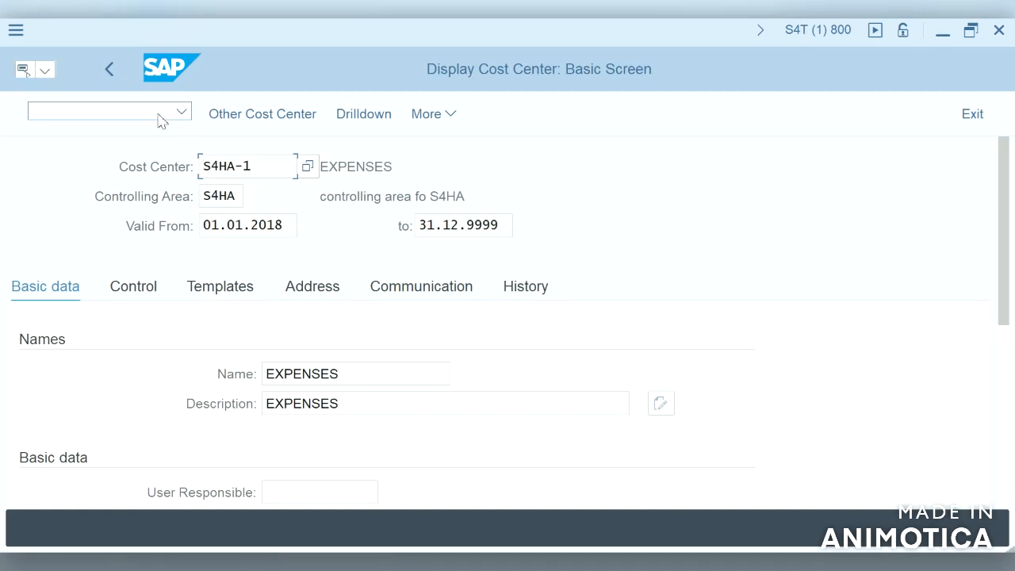
click(1002, 421)
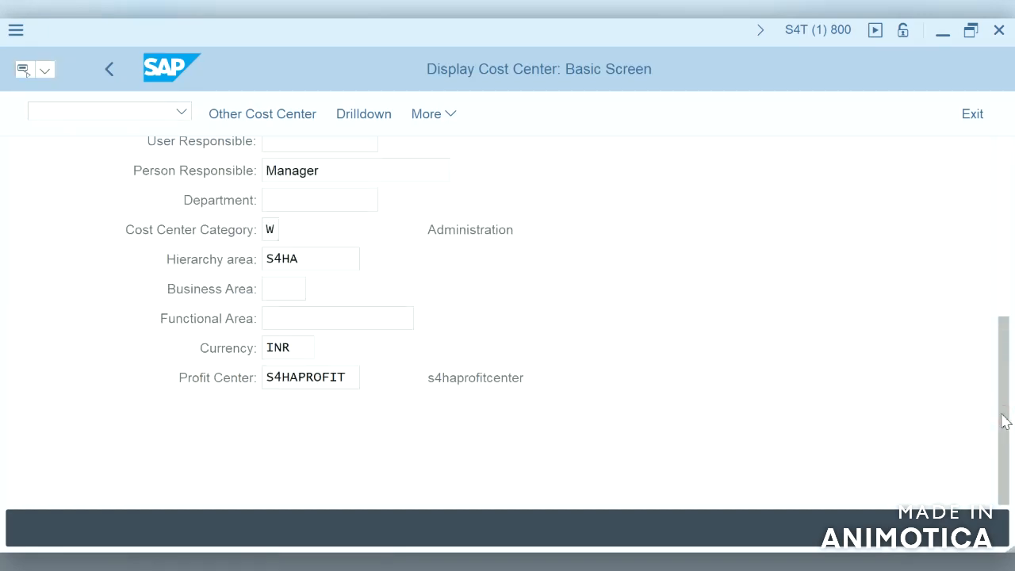
- Open the default profit center settings with transaction FAGL3KEH for company code S4HA
click(153, 107)
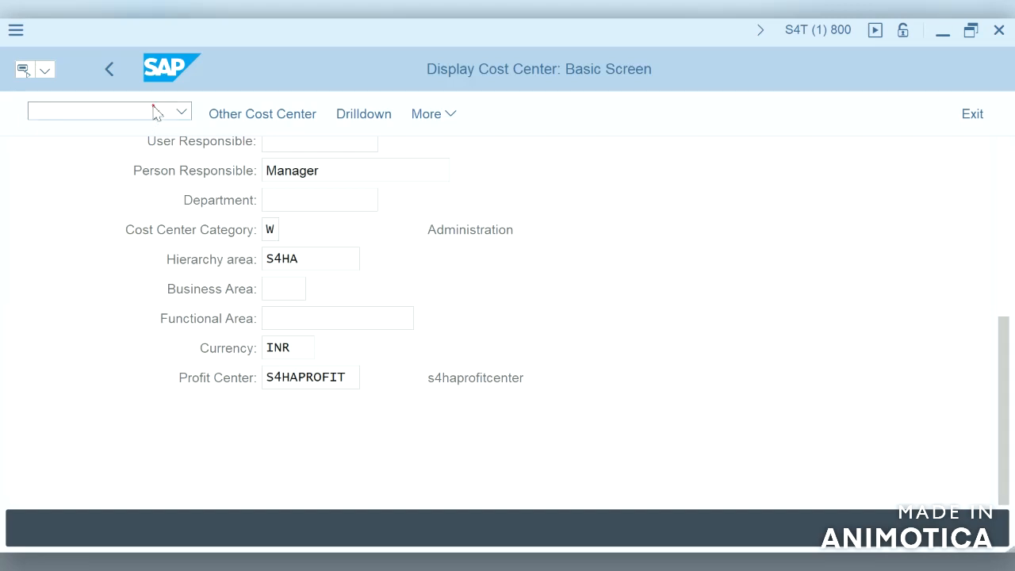
text(/nfagl3keh)
key(Return)
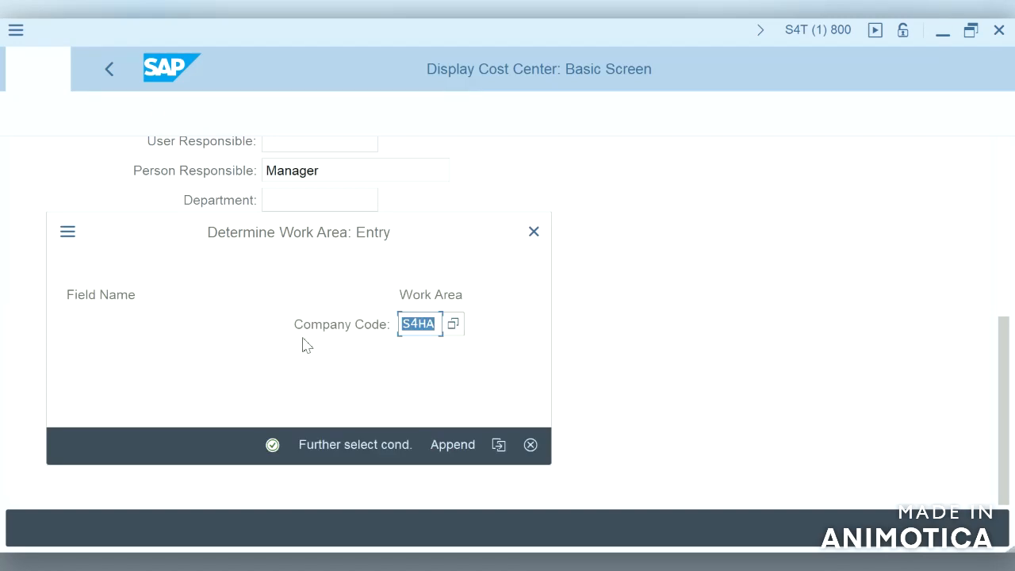
click(272, 445)
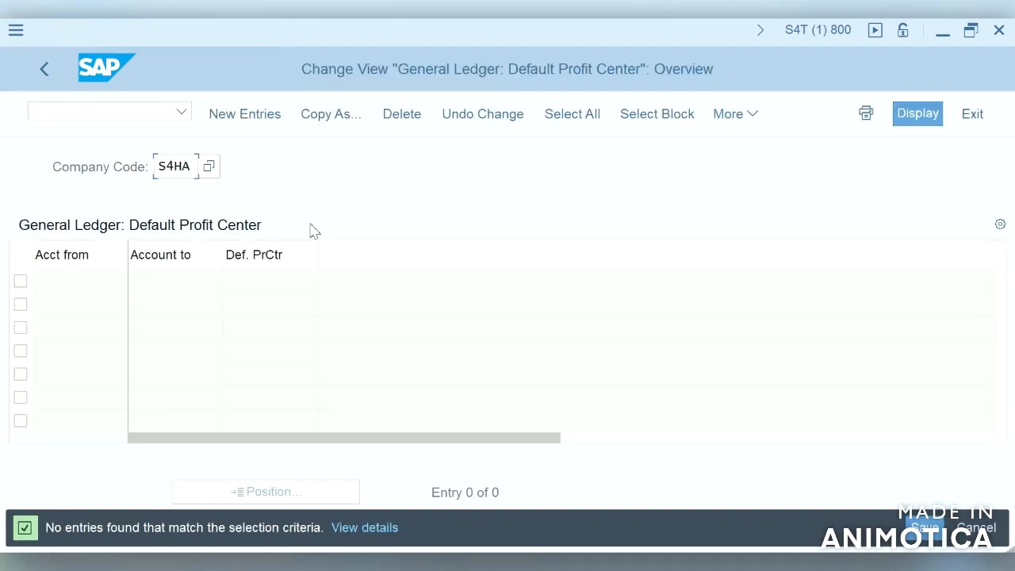
- Open the SAP Reference IMG through transaction SPRO
click(151, 115)
text(/n)
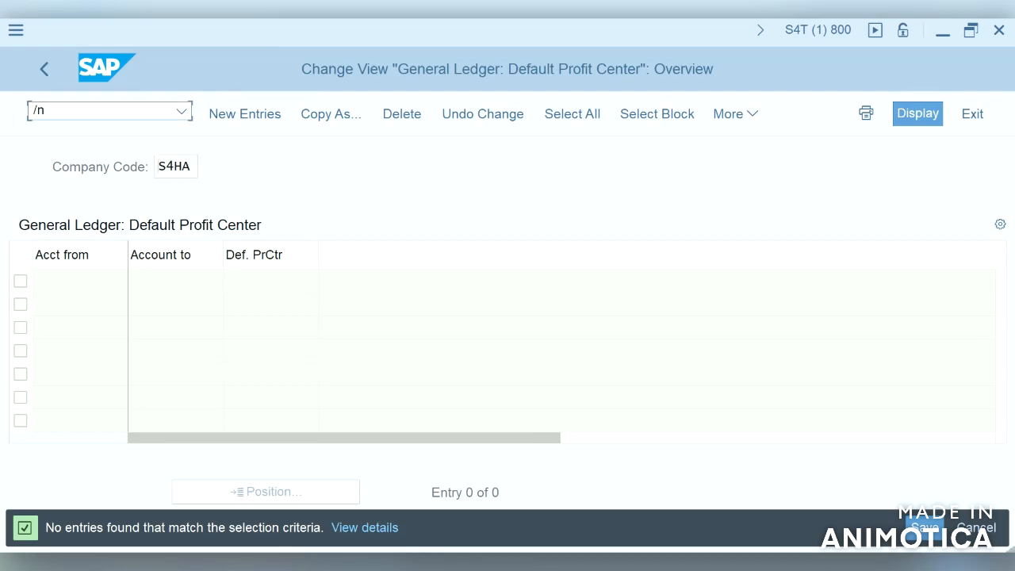
text(spro)
key(Return)
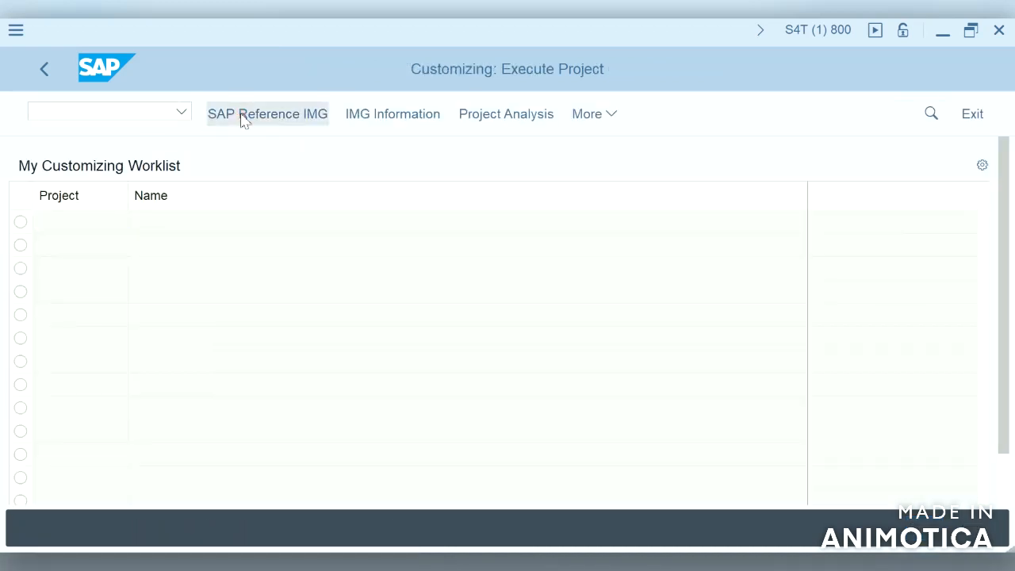
click(243, 117)
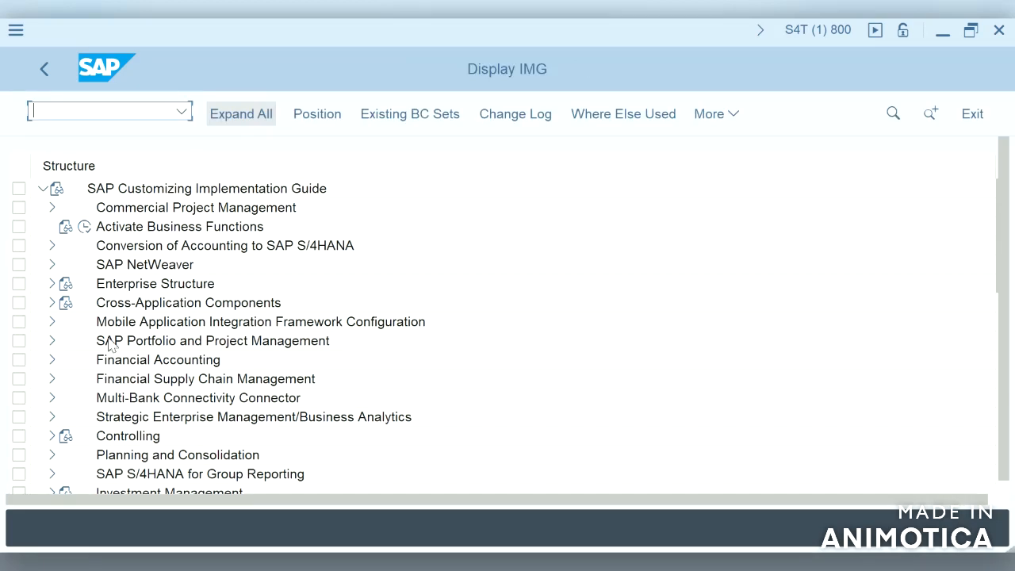
- Open Edit Constant for Nonassigned Processes under Financial Accounting, General Ledger Accounting, Business Transactions, Document Splitting
click(53, 359)
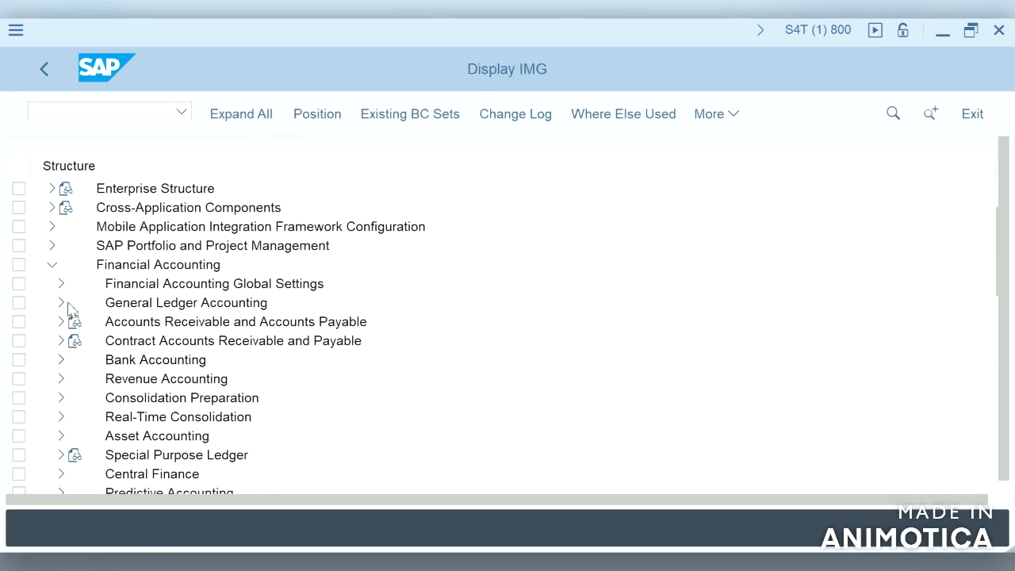
click(61, 287)
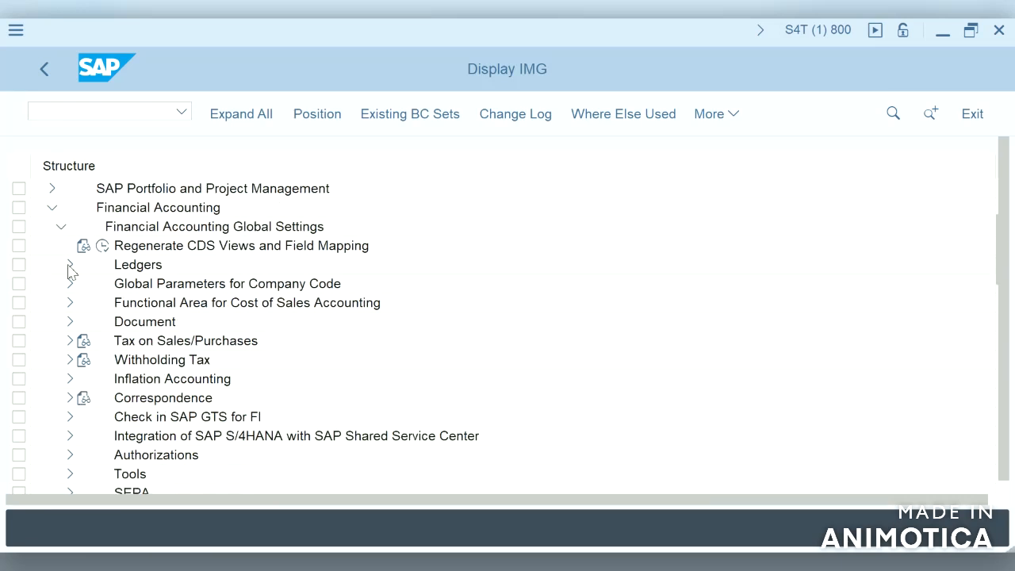
click(62, 228)
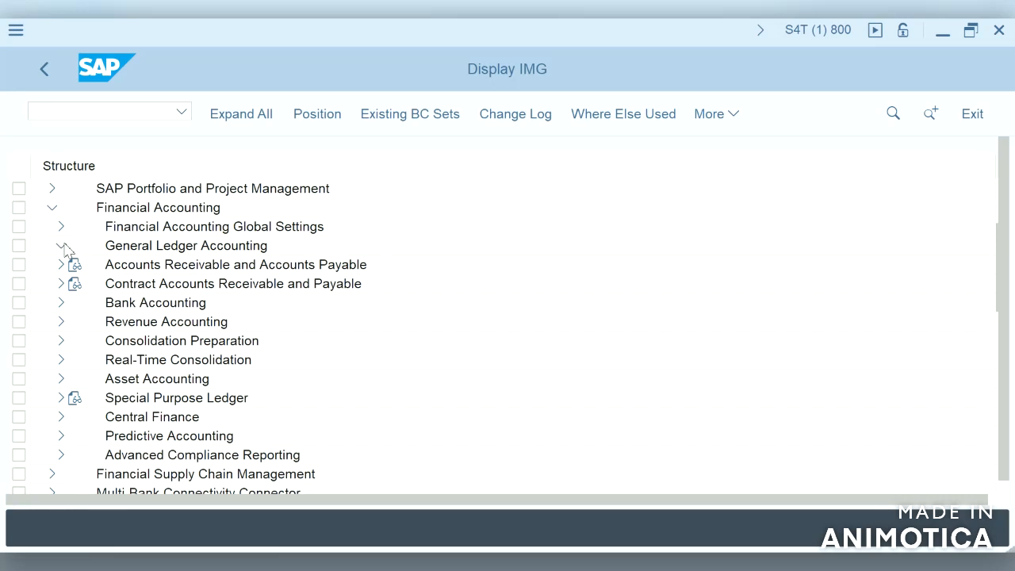
click(71, 286)
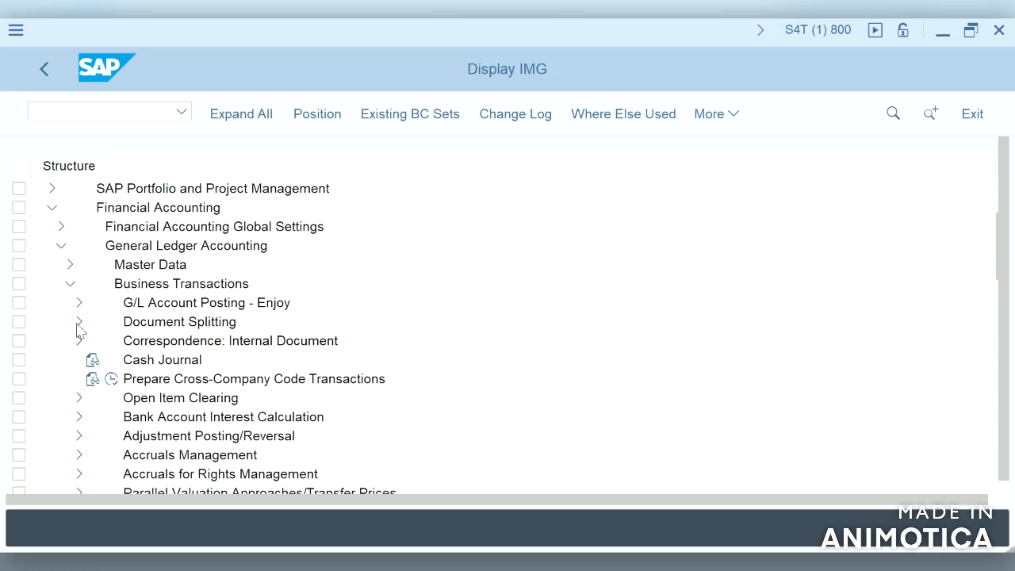
click(79, 322)
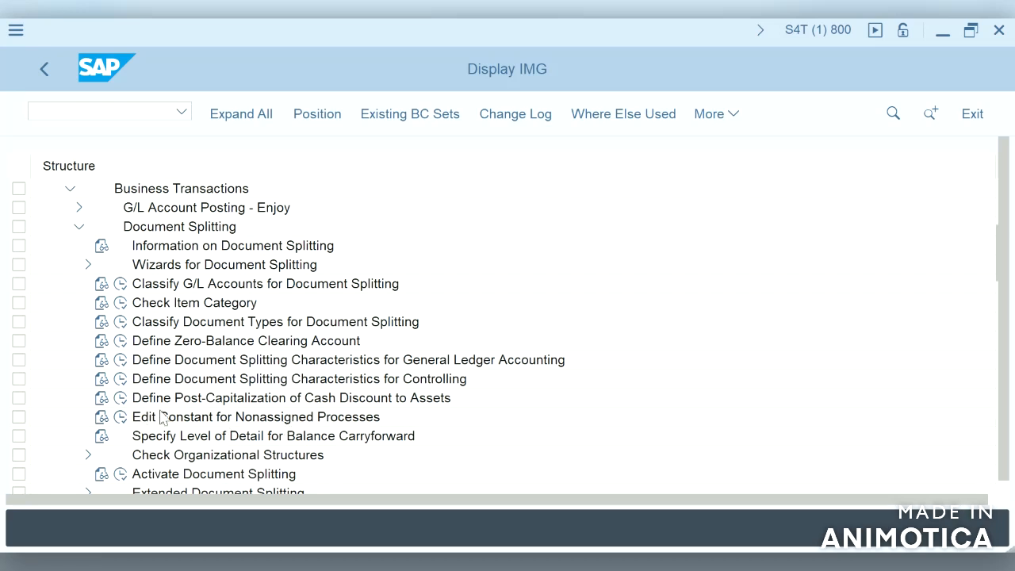
click(121, 417)
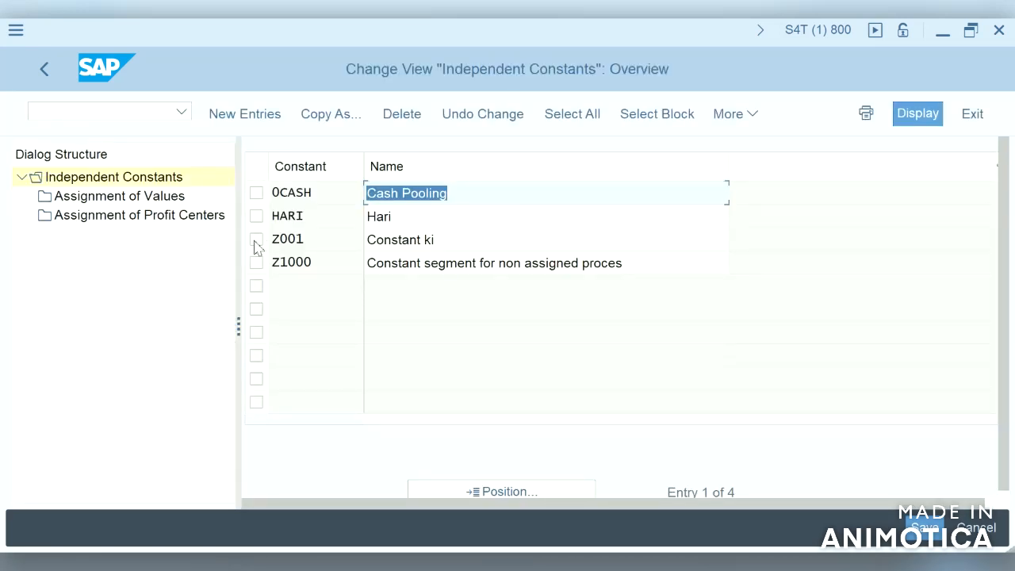
- Look up CO area S4HA in the profit center assignments of constant Z001 and leave the IMG
click(255, 241)
click(169, 221)
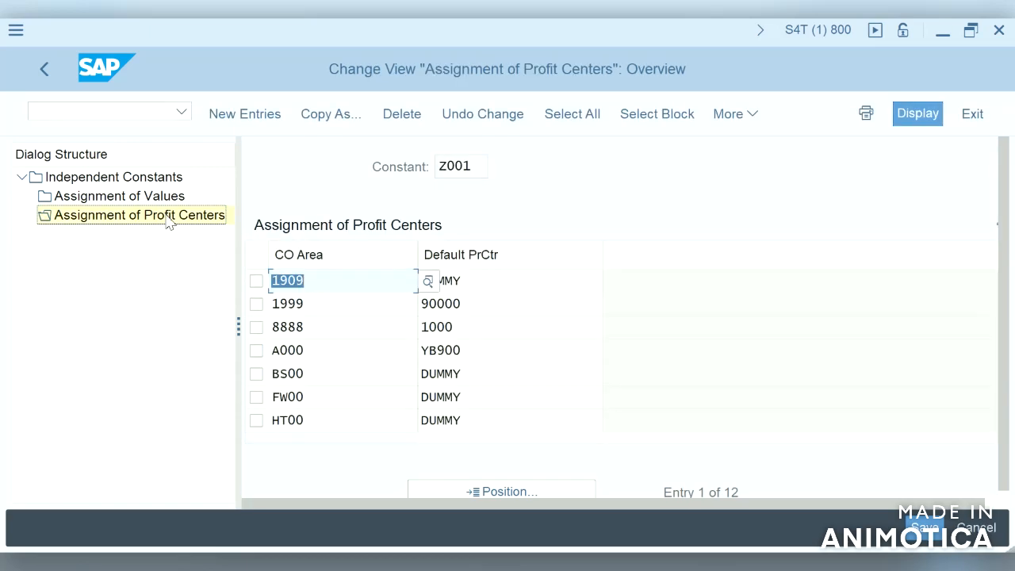
click(508, 492)
text(s4ha)
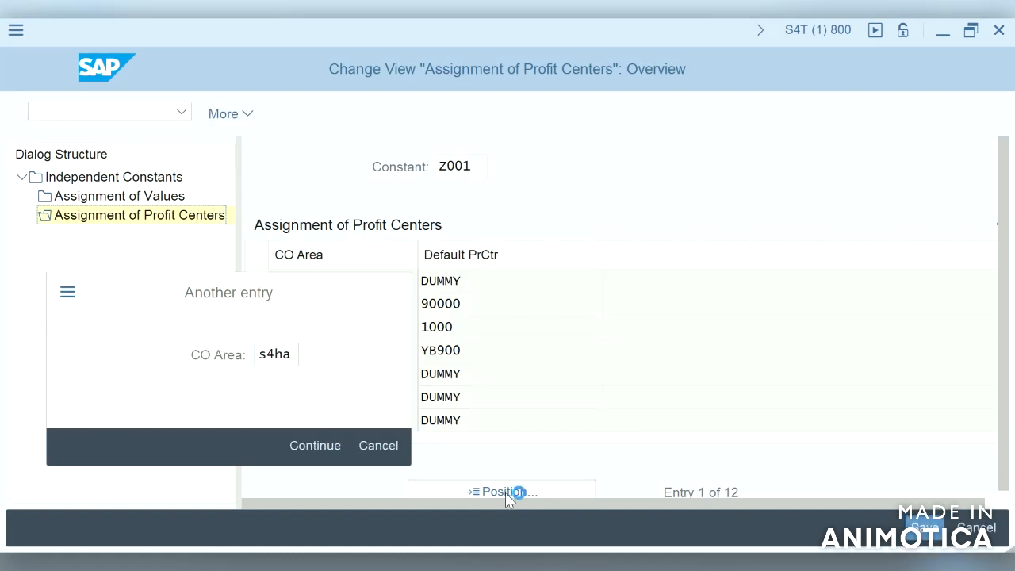
key(Return)
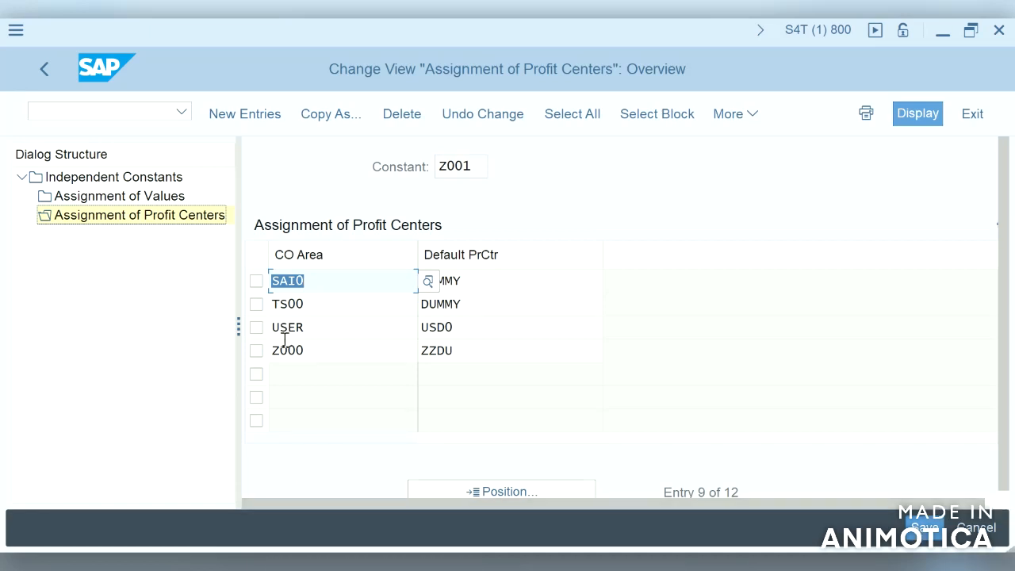
click(974, 527)
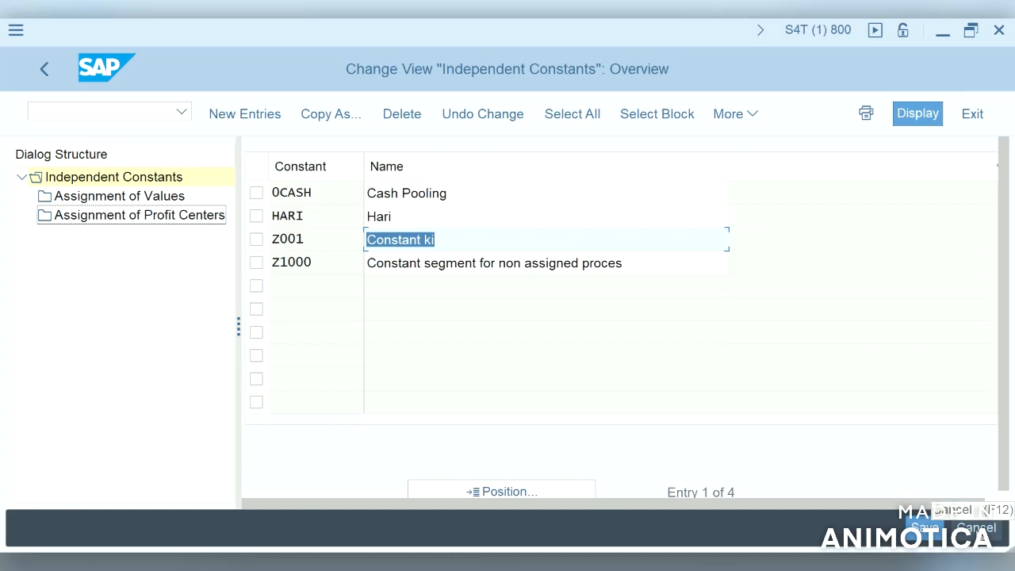
click(972, 116)
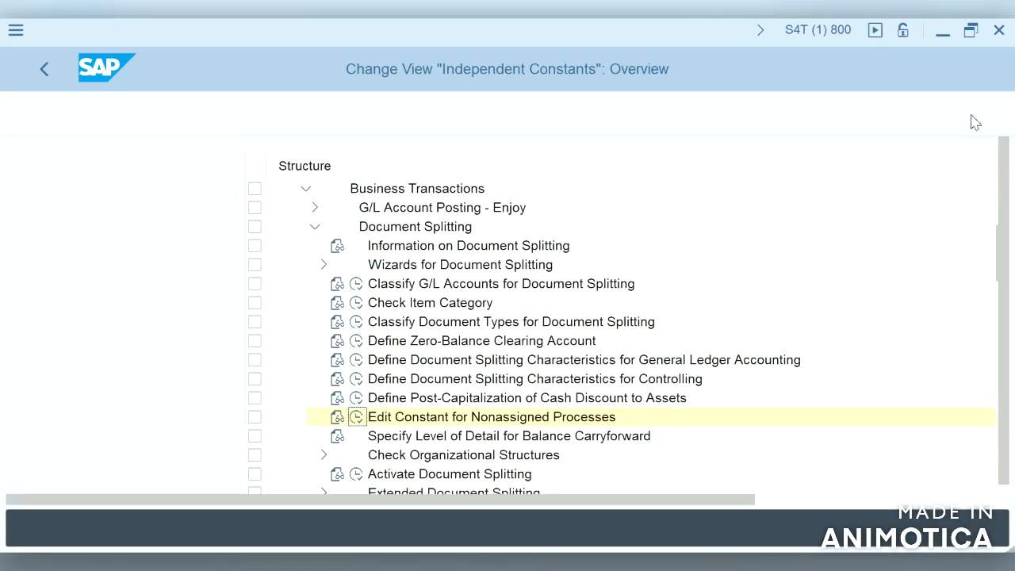
click(45, 71)
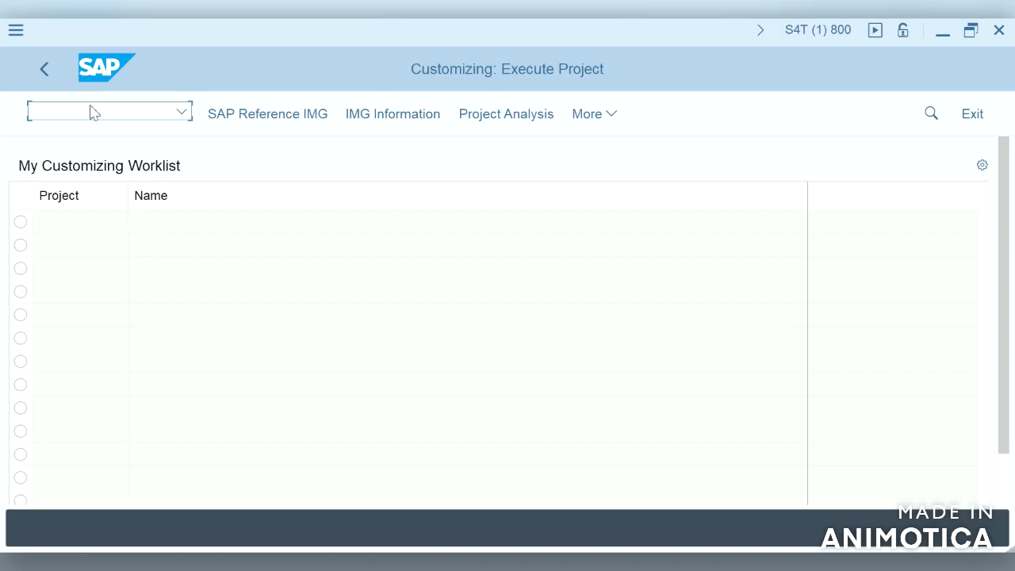
- Start a new G/L account document with FB50 and choose 02.07.2021 as its document date
text(/nfb50)
key(Return)
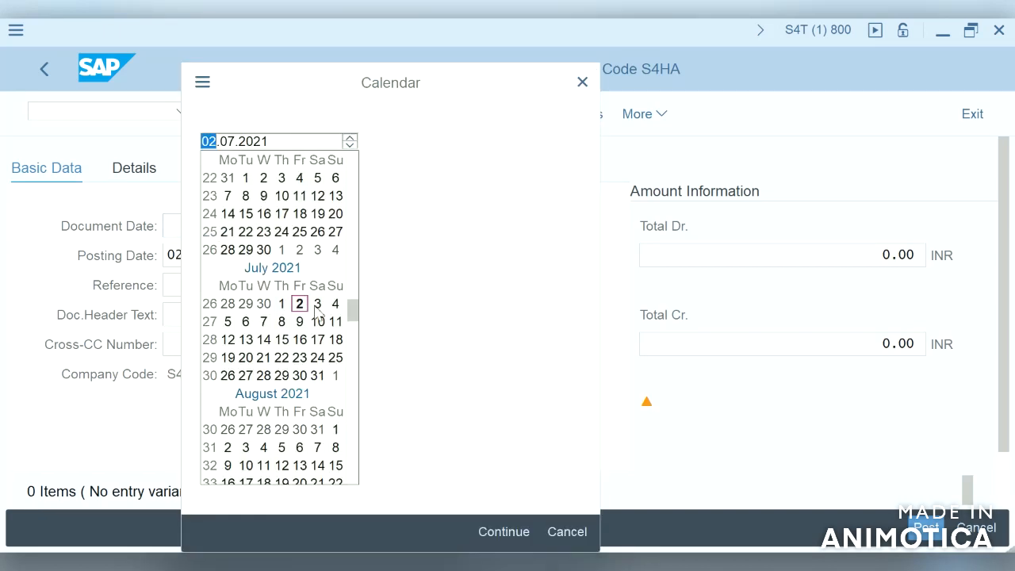
double_click(301, 304)
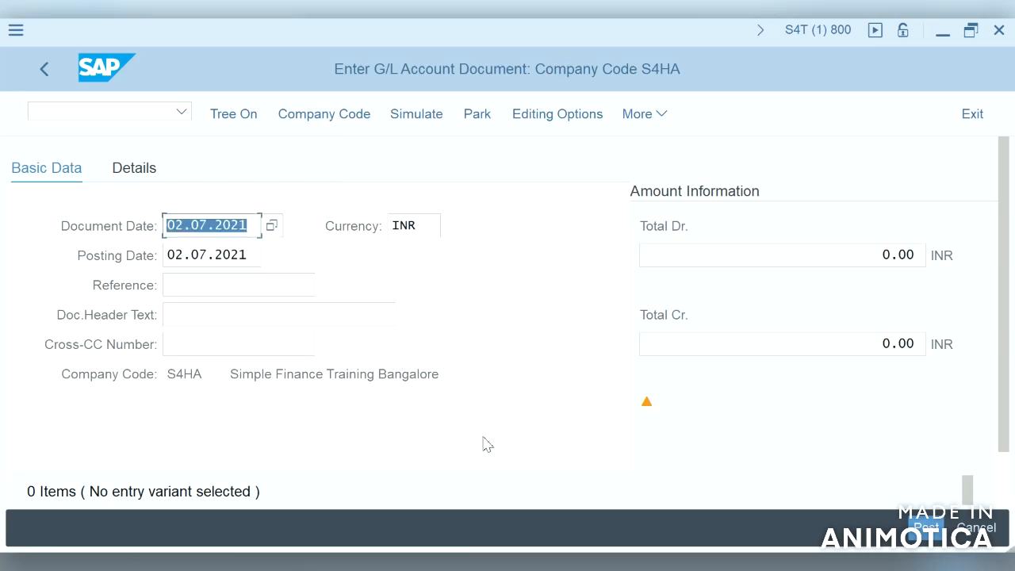
- Enter a credit line item for G/L account 3002 with an amount of 50 INR
click(1004, 461)
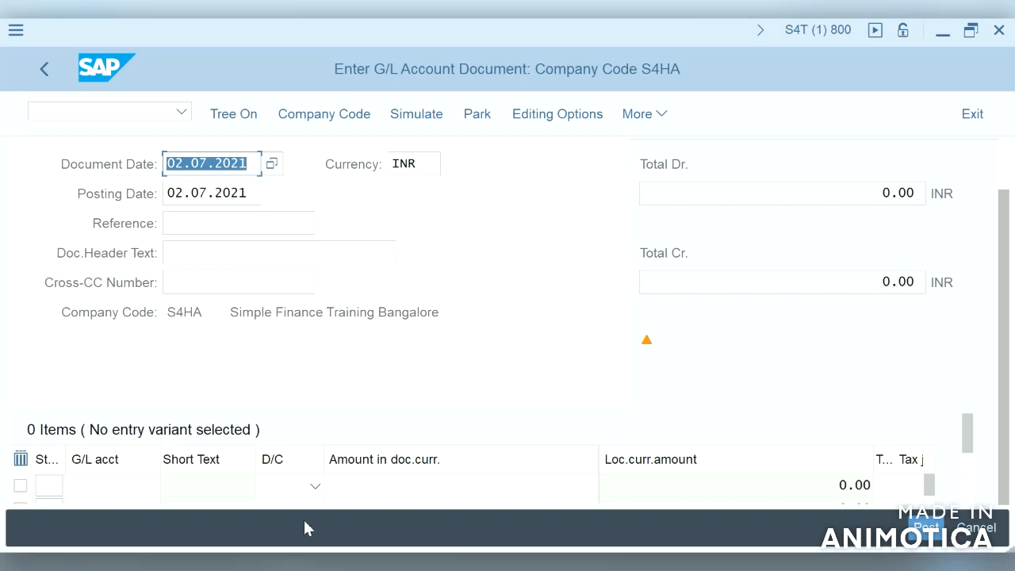
click(135, 496)
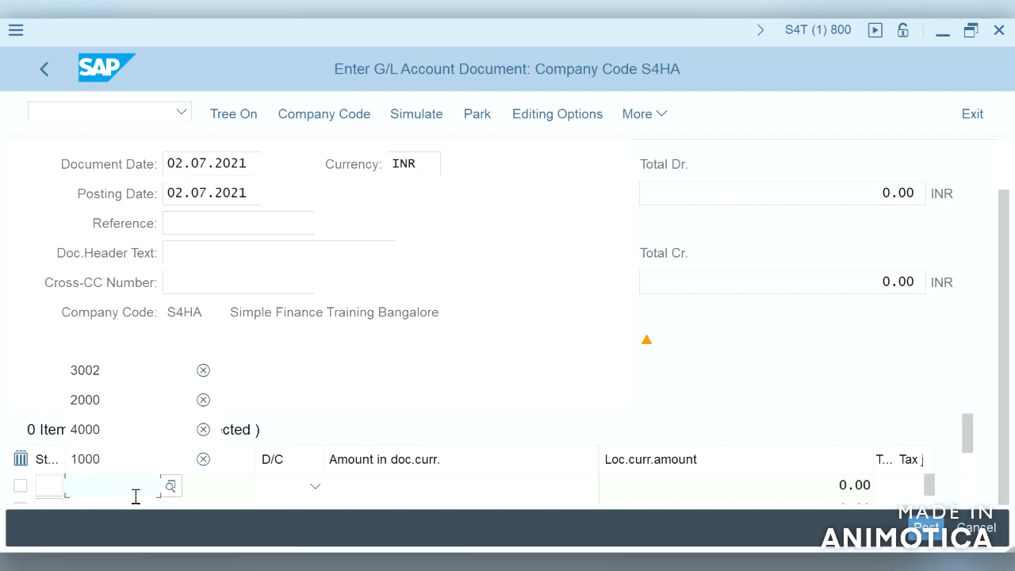
click(115, 379)
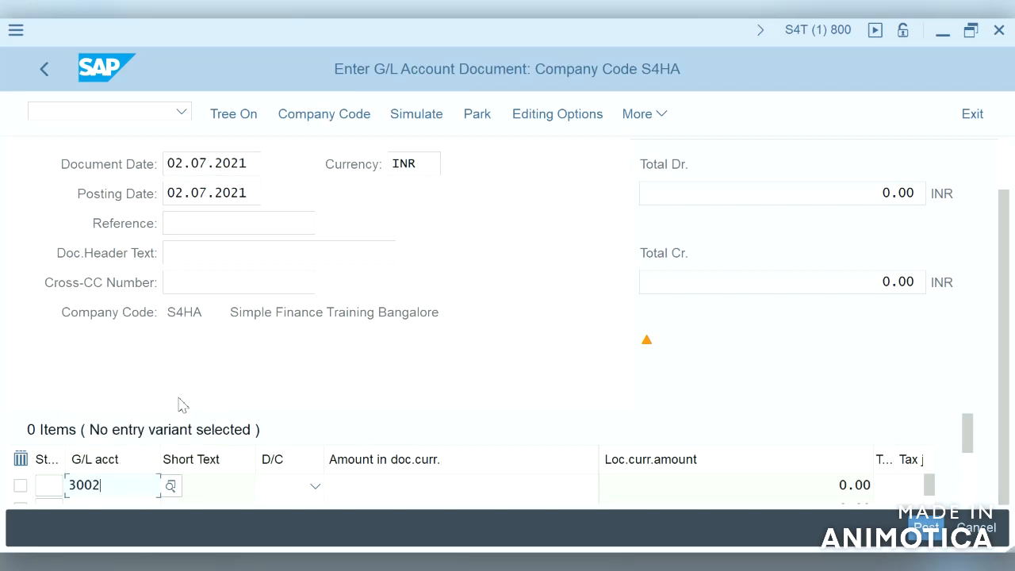
click(269, 490)
click(287, 406)
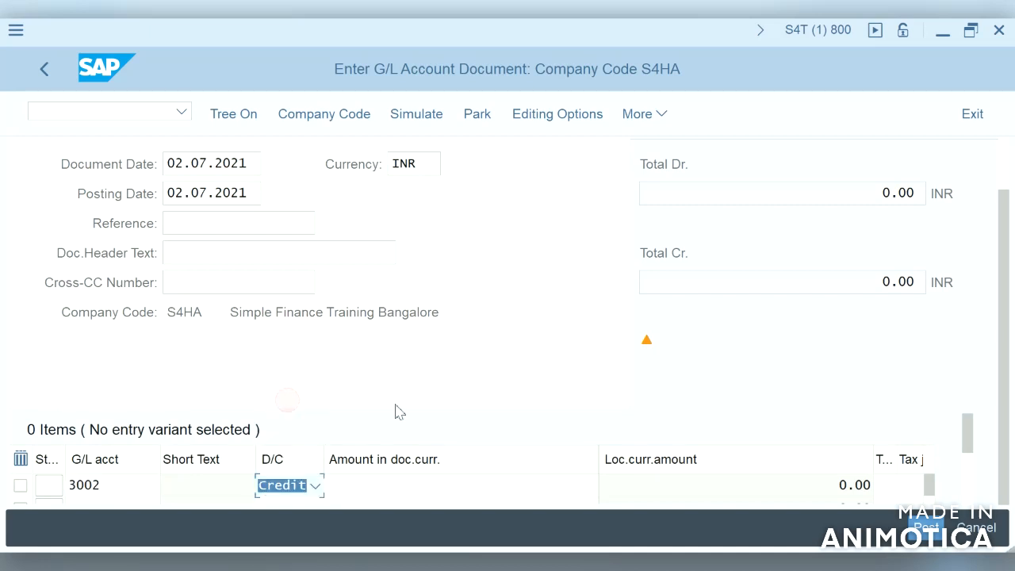
click(524, 486)
text(50)
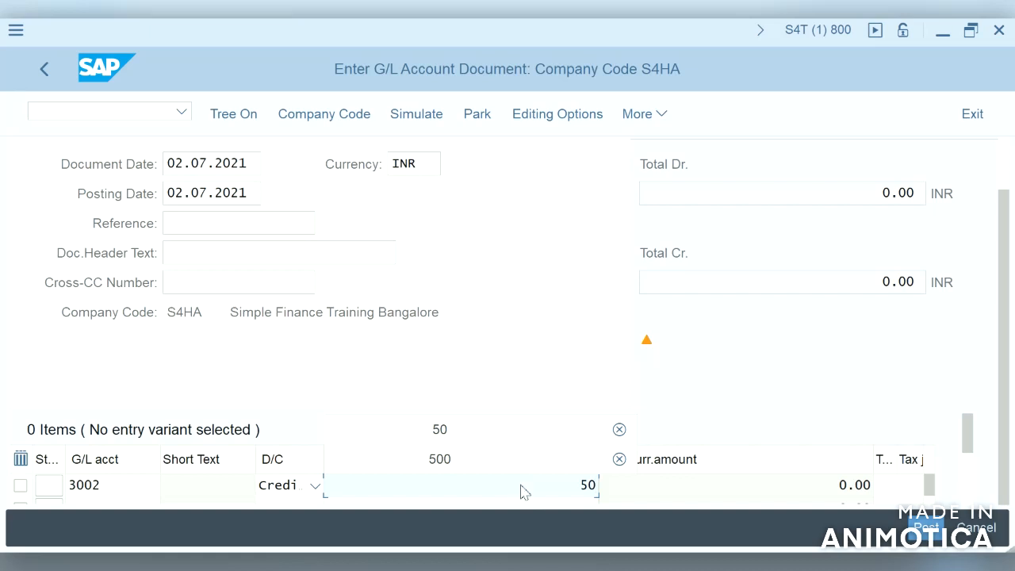
key(Return)
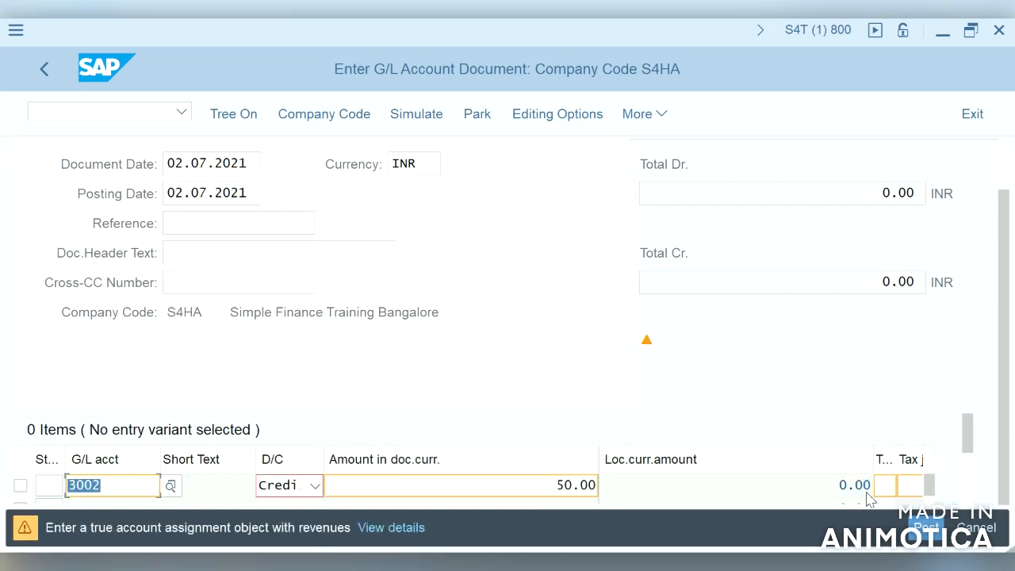
- Check the default cost center in the account 3002 line item
key(Tab)
key(Tab)
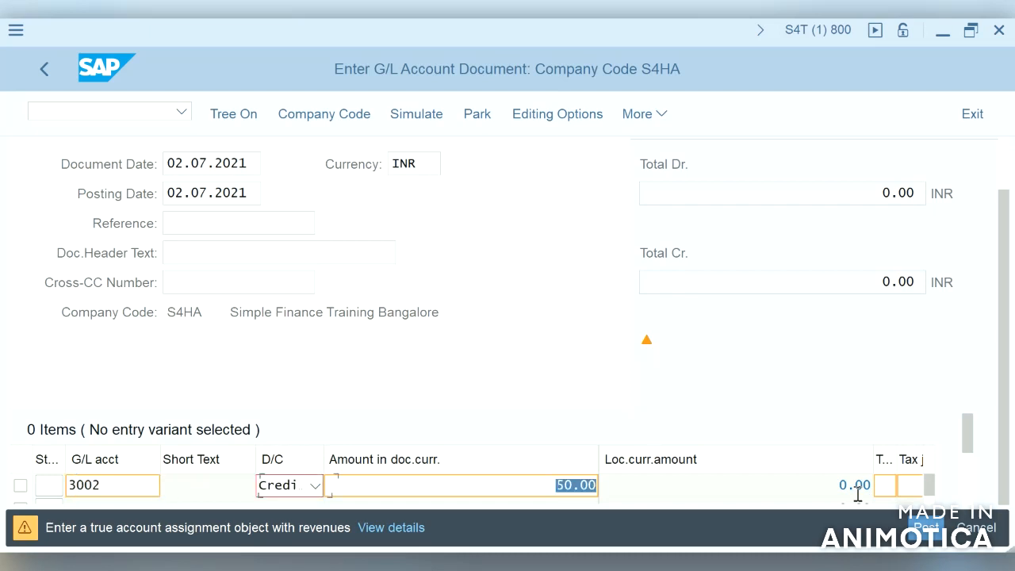
key(Tab)
key(Tab)
key(Tab)
key(Tab)
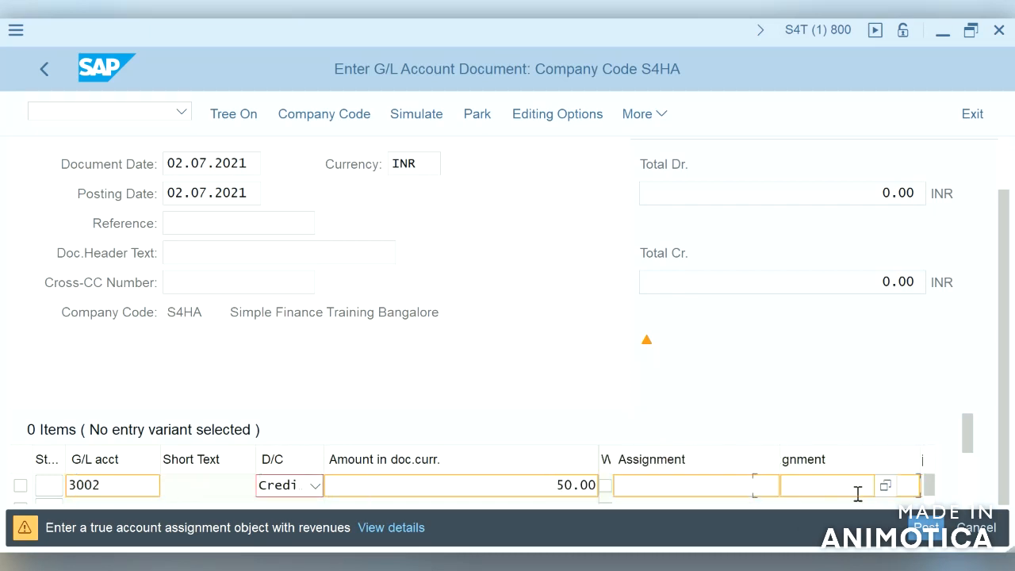
key(Tab)
key(Tab)
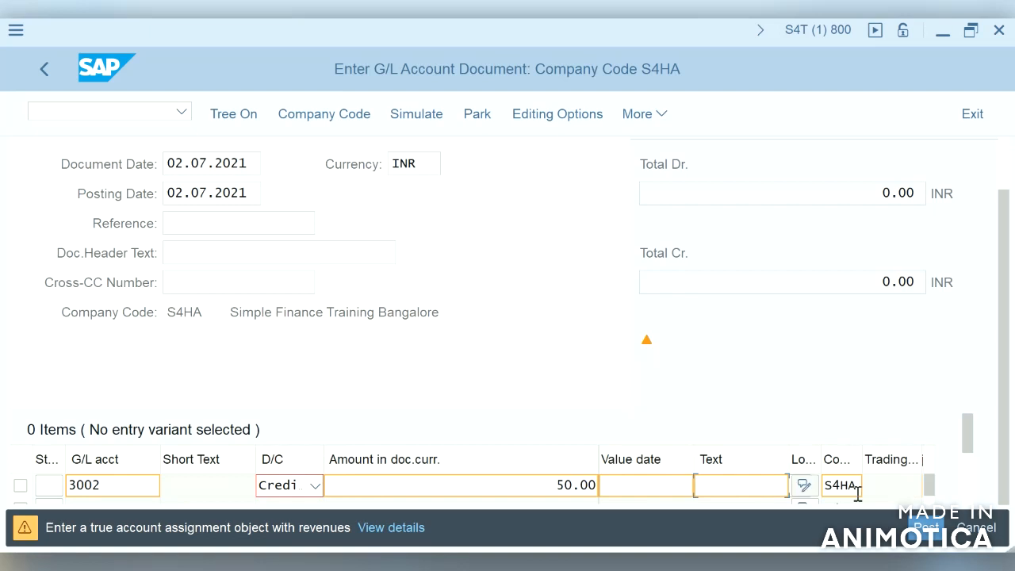
key(Tab)
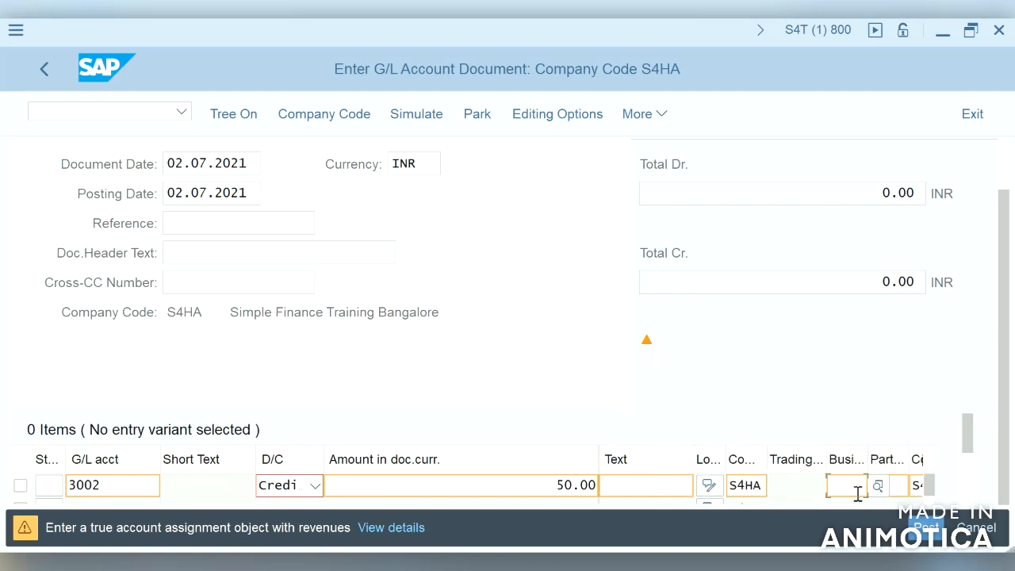
key(Tab)
key(Tab)
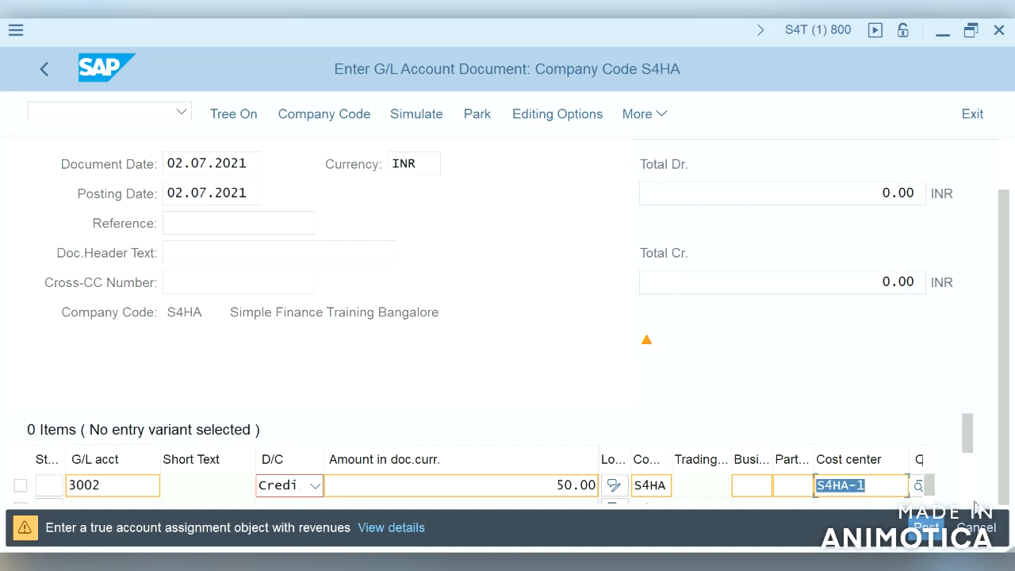
- Continue to the profit center of the account 3002 line and accept the line to check which profit center is derived
key(Tab)
key(Tab)
key(Tab)
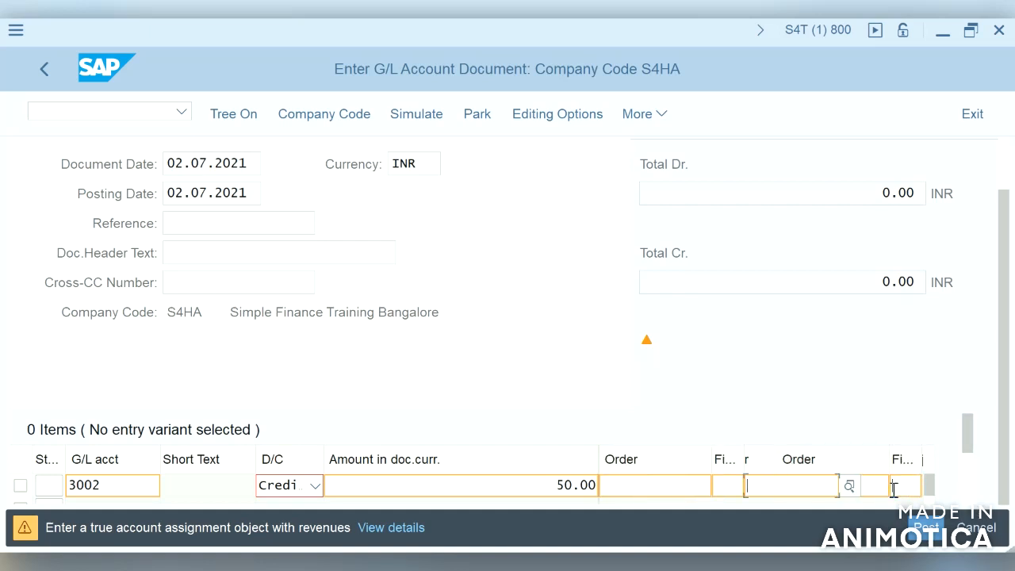
key(Tab)
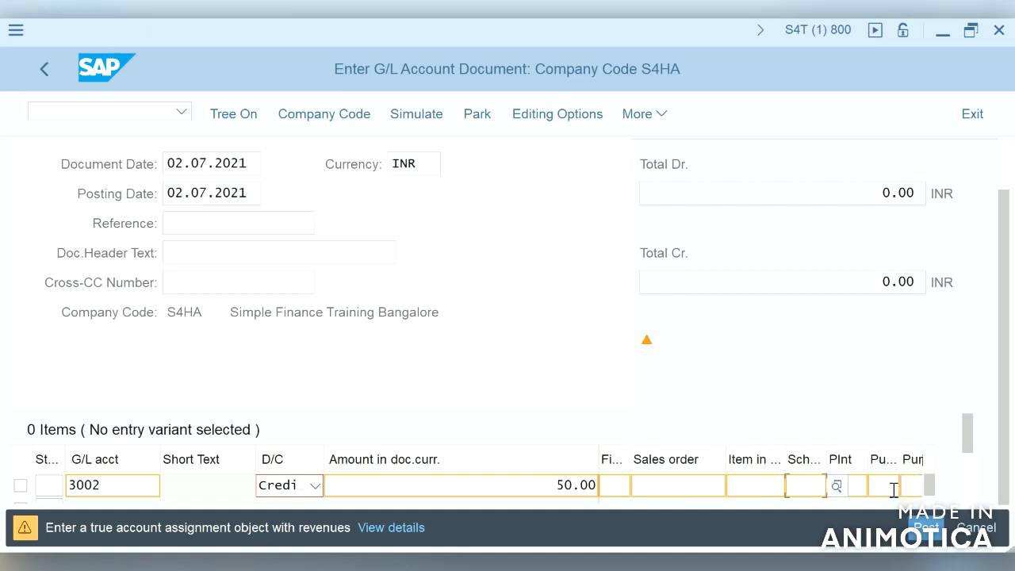
key(Tab)
key(Tab)
key(Tab)
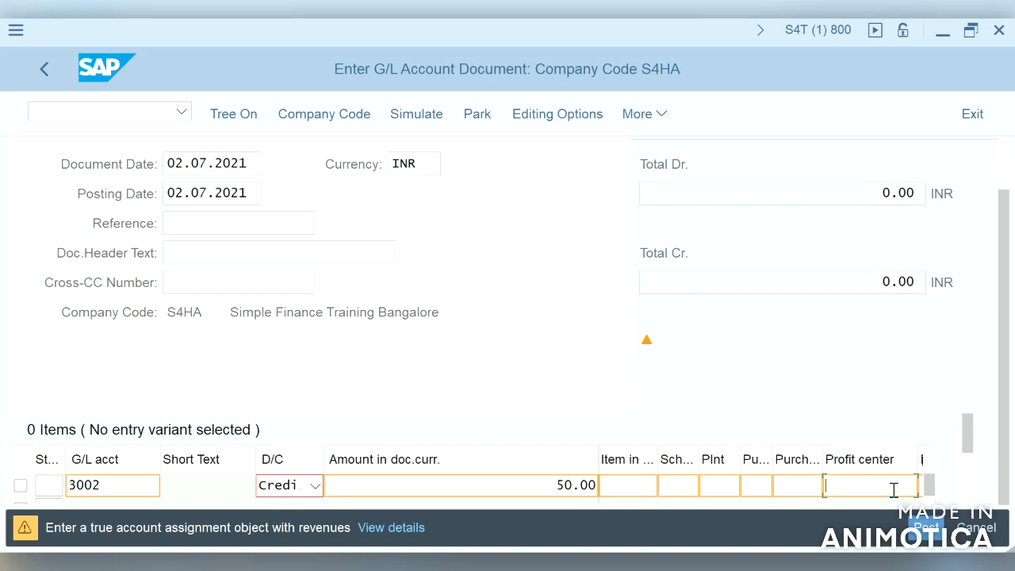
key(Tab)
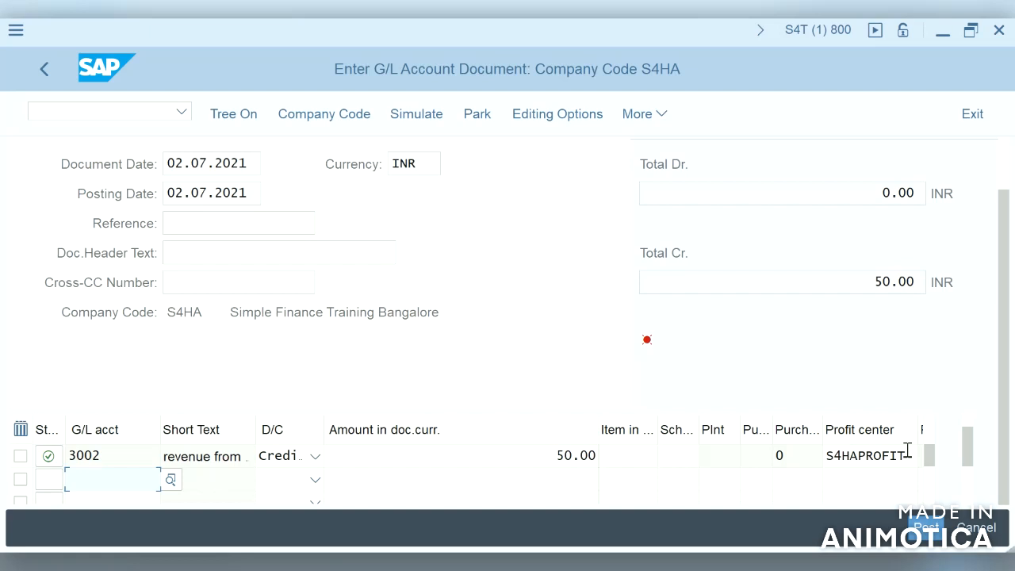
- Open cost center S4HA-1 in controlling area S4HA for changing through transaction KS02
click(143, 113)
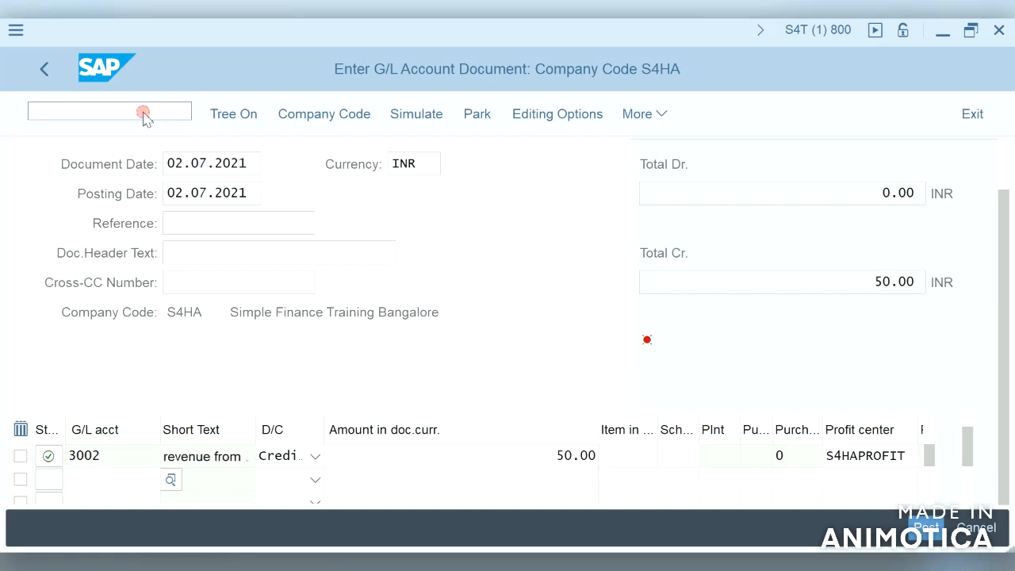
text(/nks02)
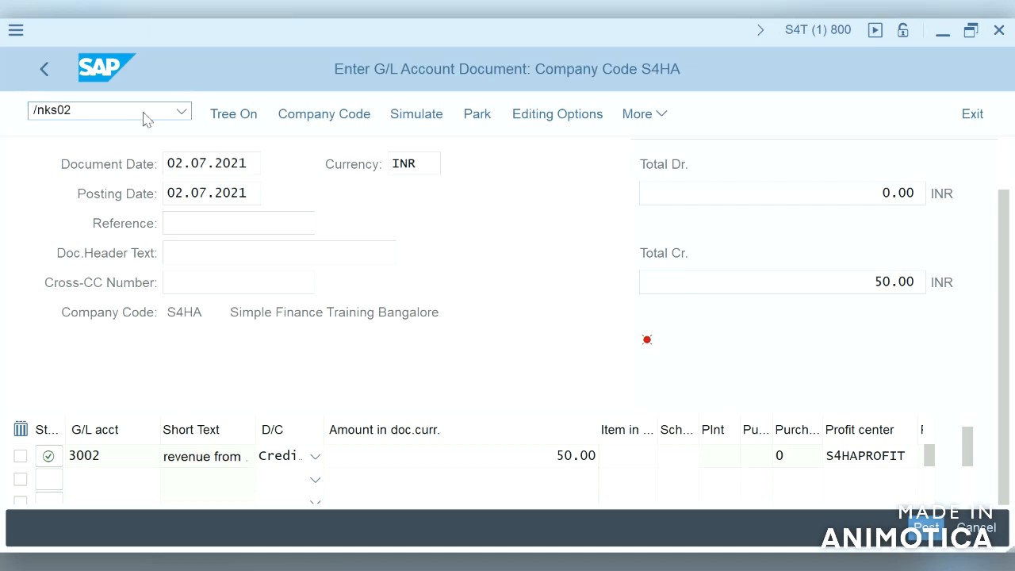
key(Return)
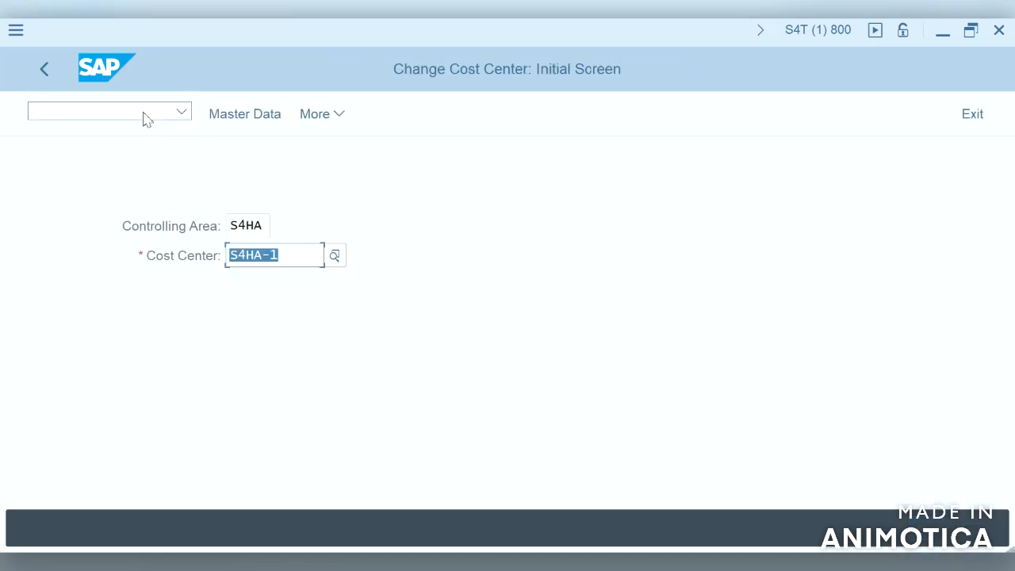
key(Return)
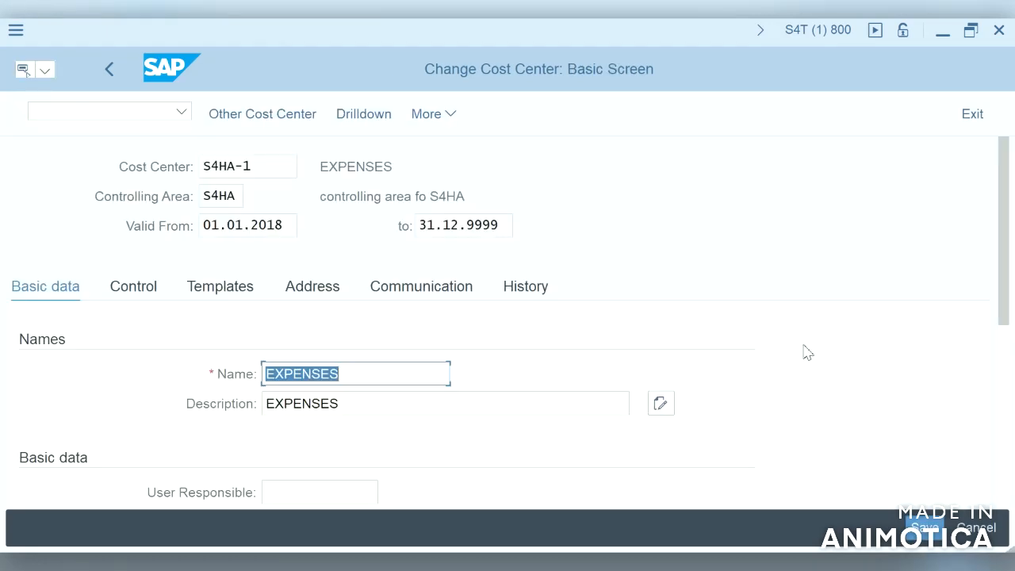
- Clear the profit center in the basic data of cost center S4HA-1 and try to save it
click(1005, 416)
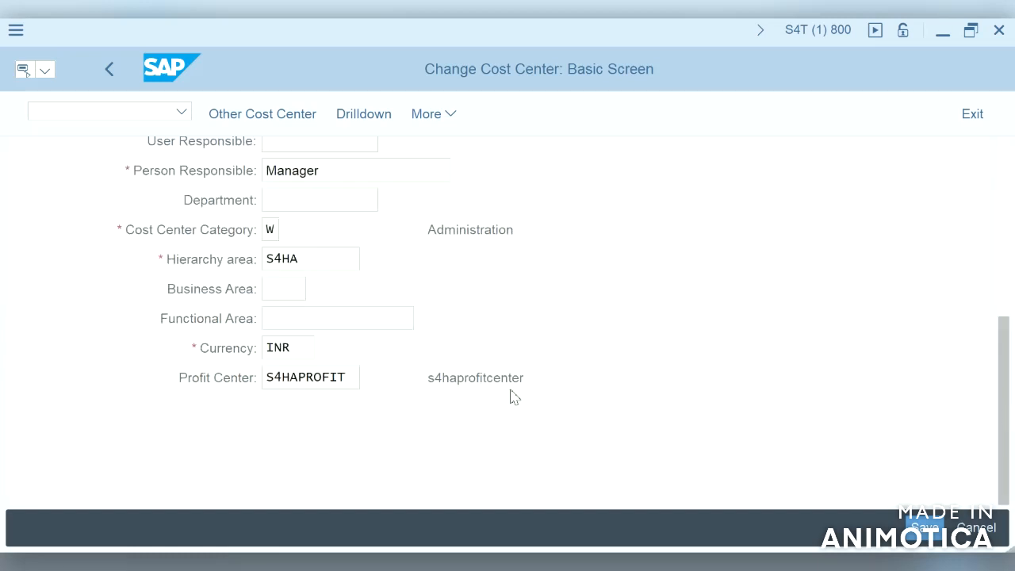
click(350, 378)
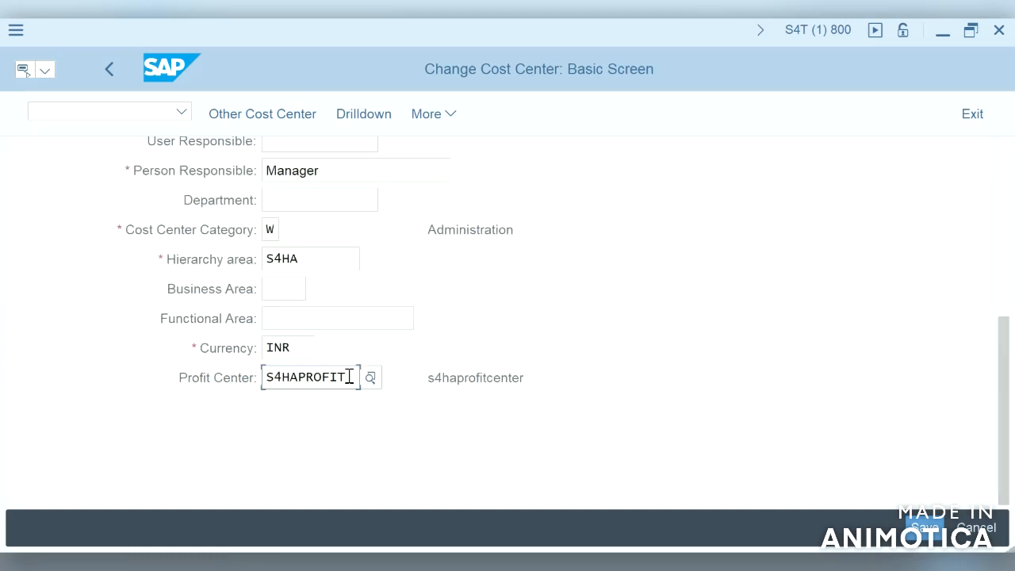
key(Return)
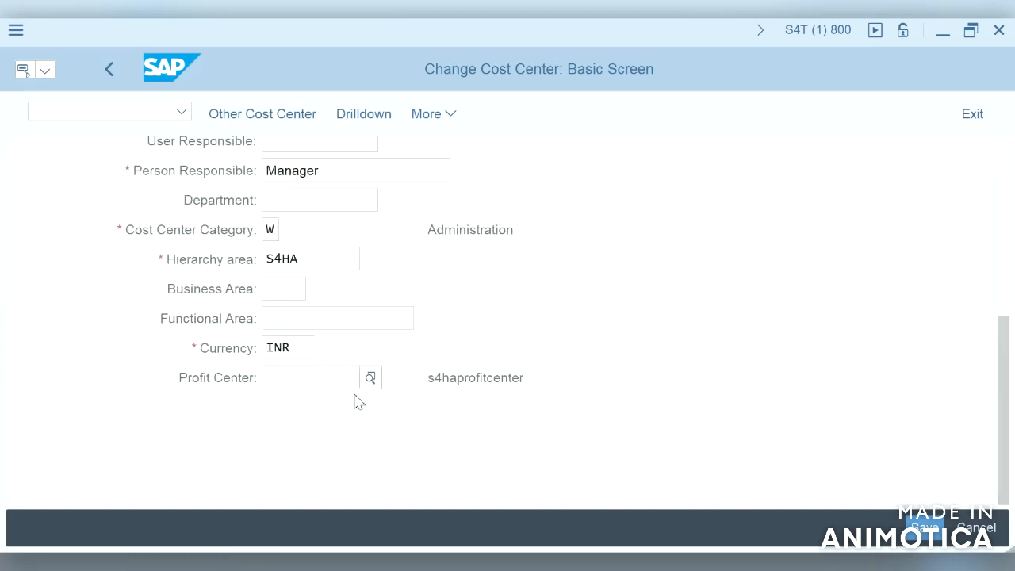
click(353, 382)
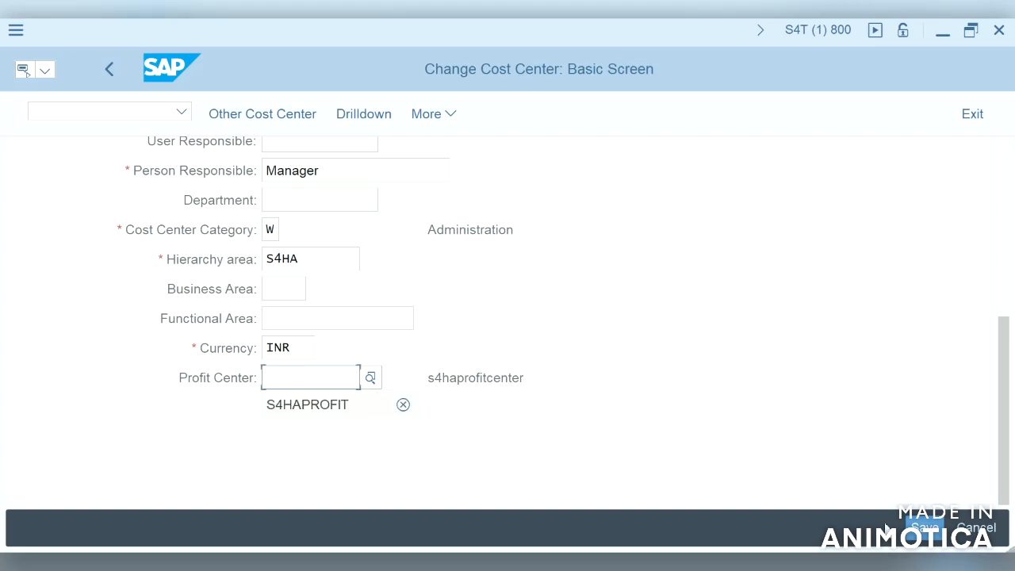
click(924, 527)
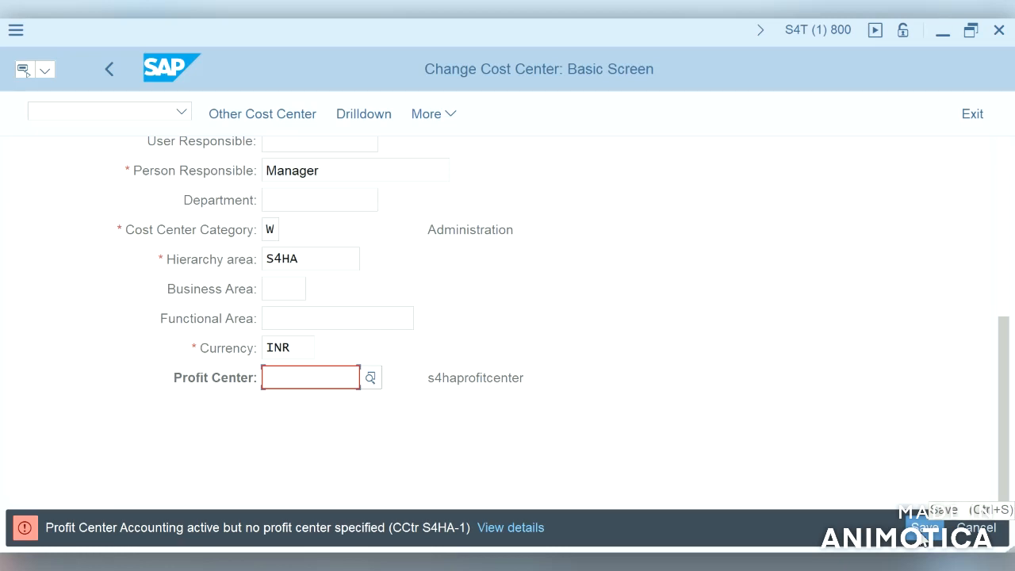
- Look up the profit centers, assign S4HAPROFIT to cost center S4HA-1 again and save the cost center
click(320, 379)
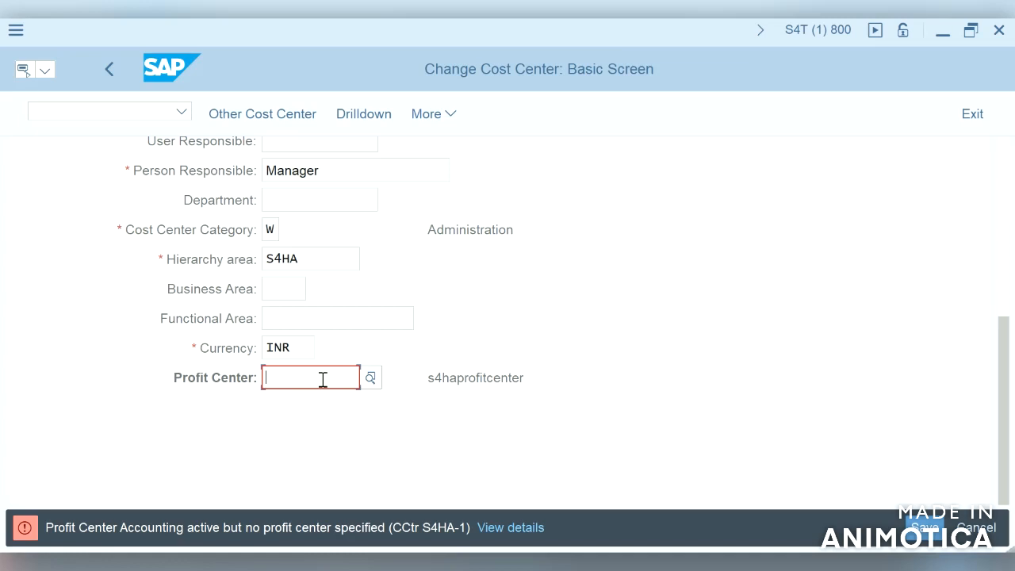
click(370, 379)
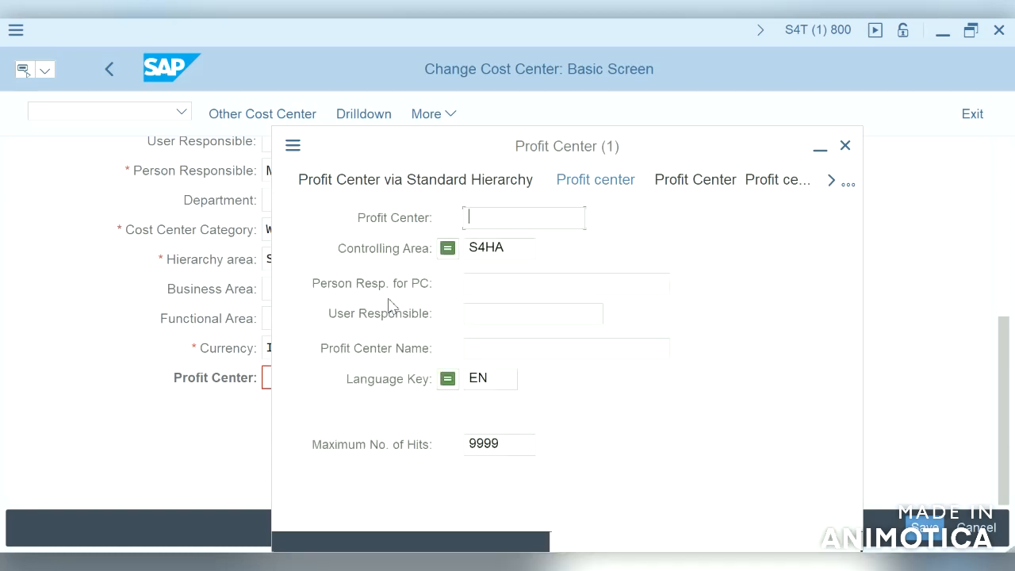
key(Return)
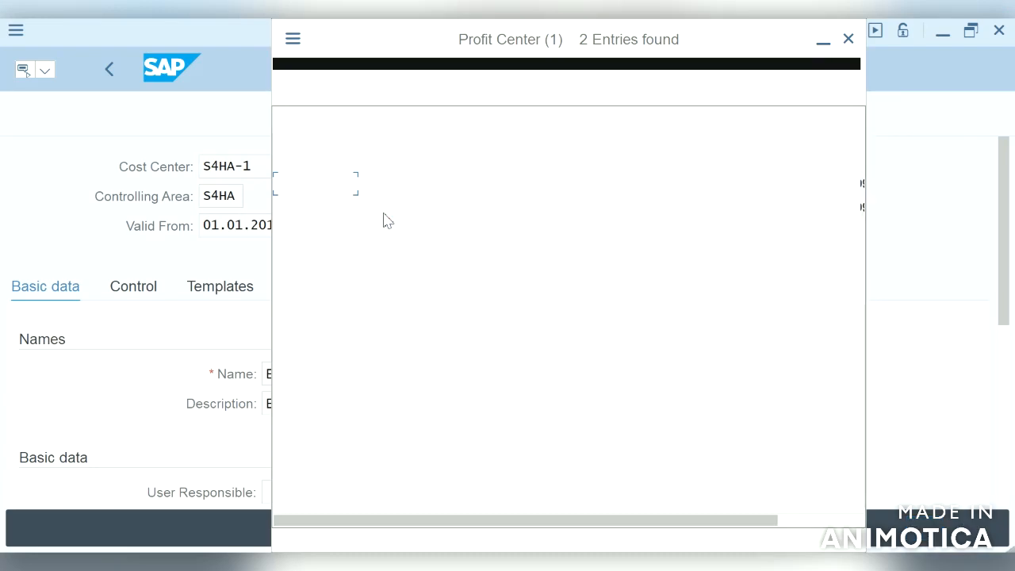
click(343, 210)
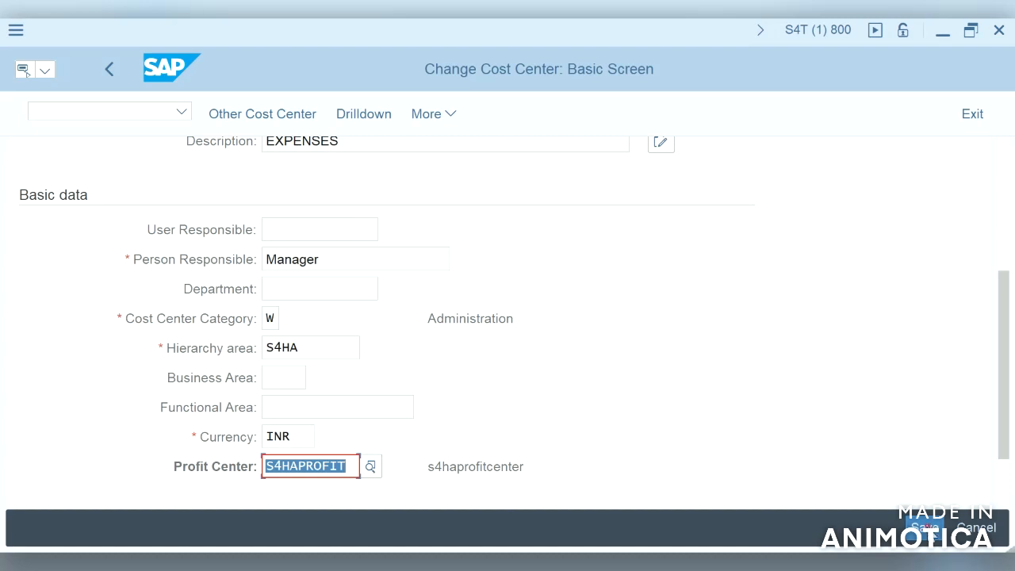
click(924, 528)
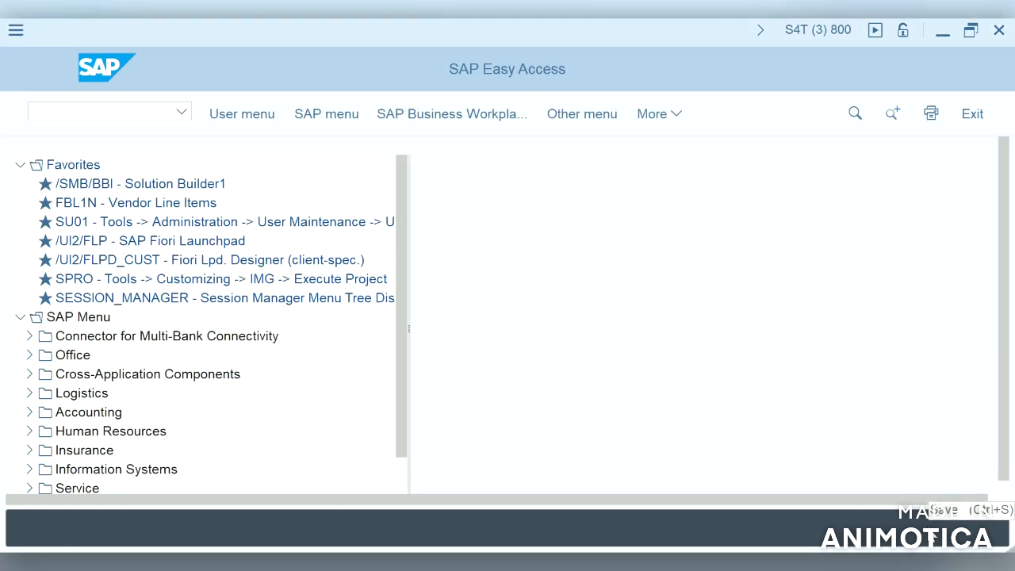
key(alt+Tab)
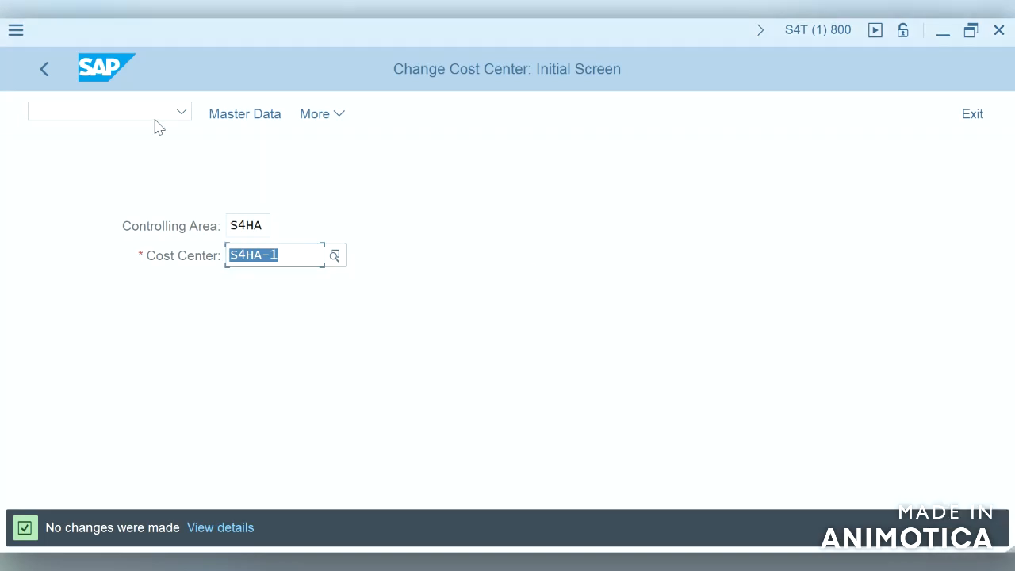
- Start a new G/L account document with transaction FB50 and set the document date to 02.07.2021
click(156, 116)
text(/n)
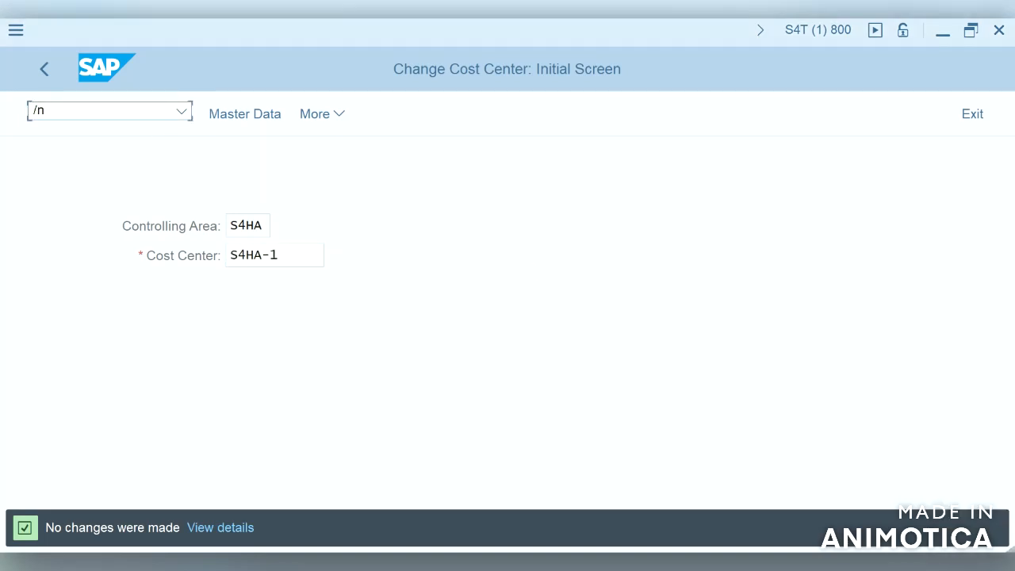
text(fb50)
key(Return)
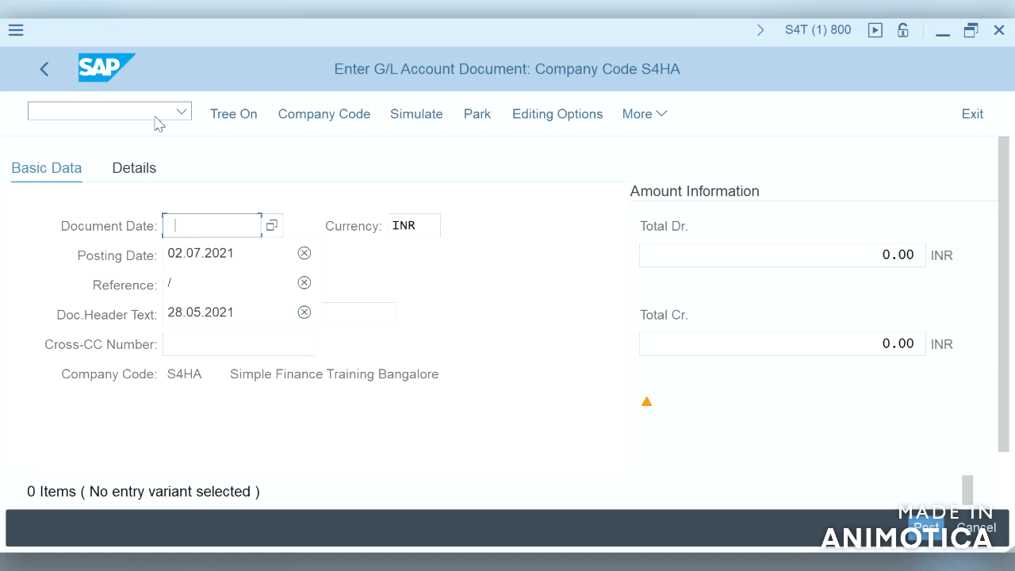
click(197, 250)
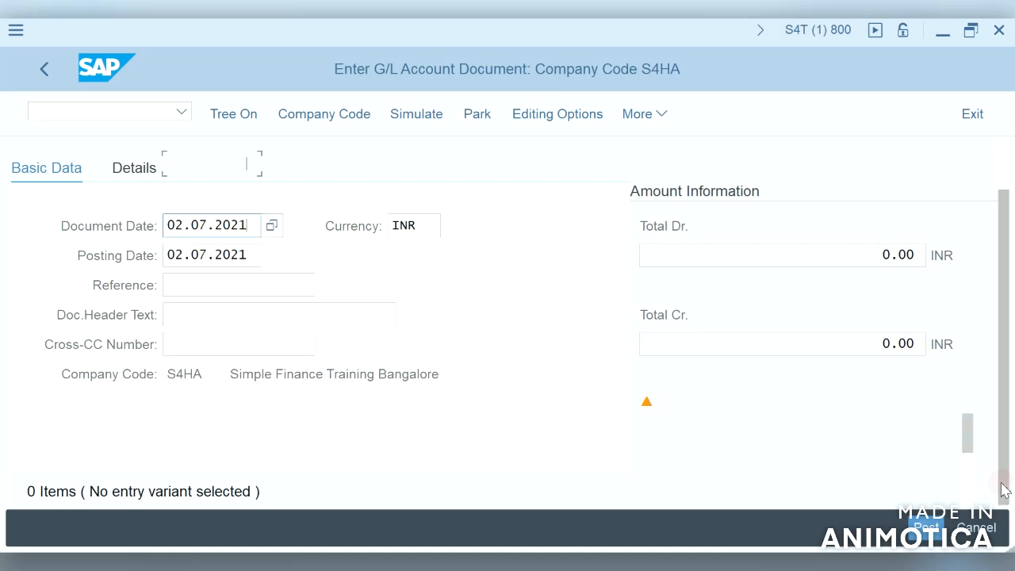
- Enter a line item crediting G/L account 3002 with 500 INR and validate the entry
scroll(1004, 483, down, 2)
click(144, 487)
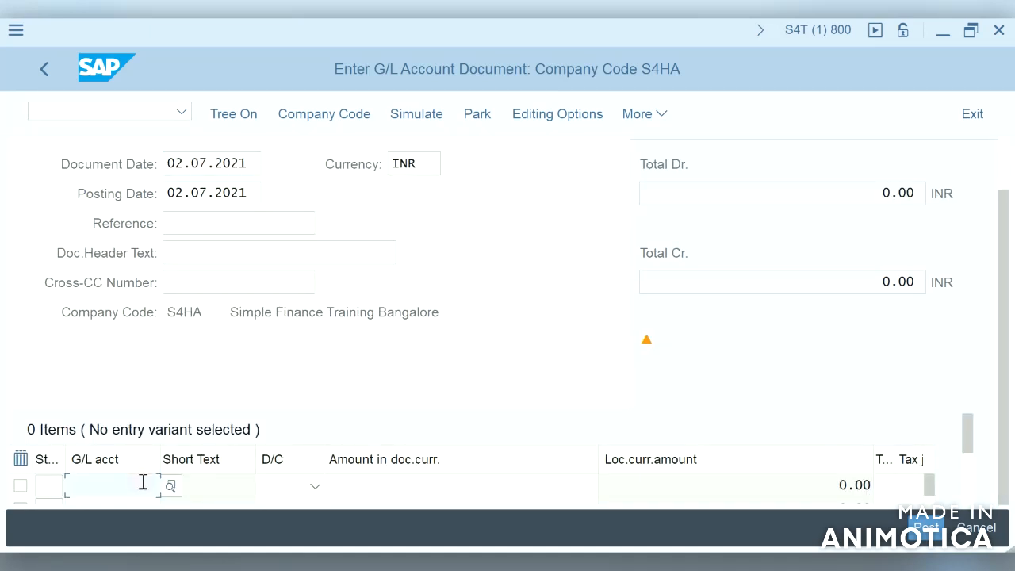
click(144, 382)
click(314, 495)
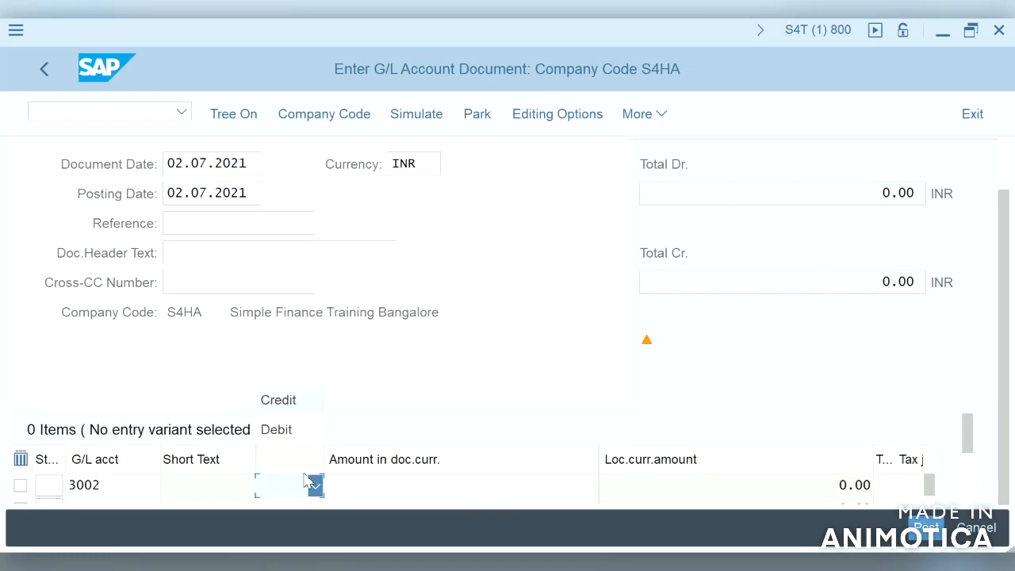
click(309, 403)
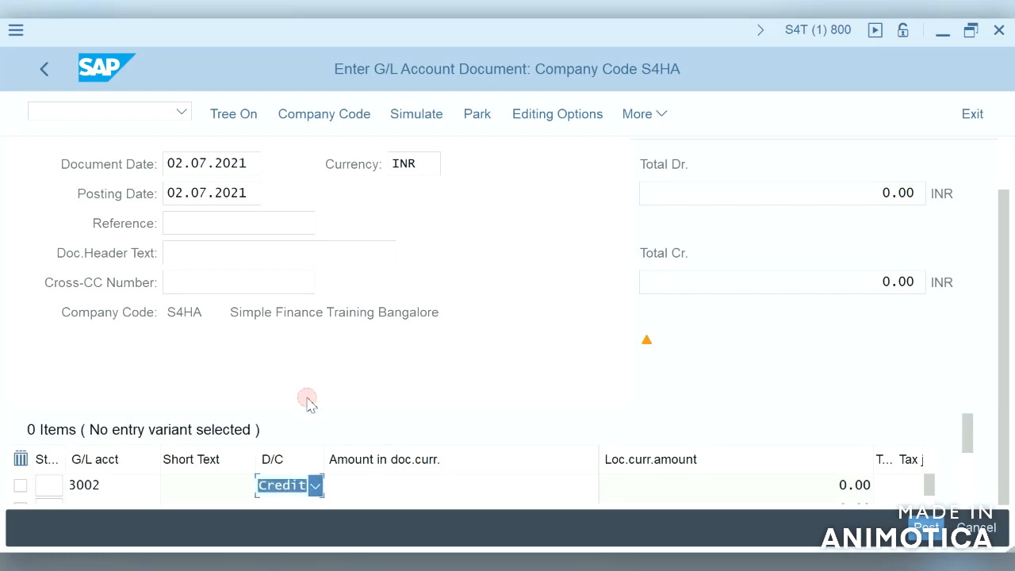
click(418, 492)
text(500)
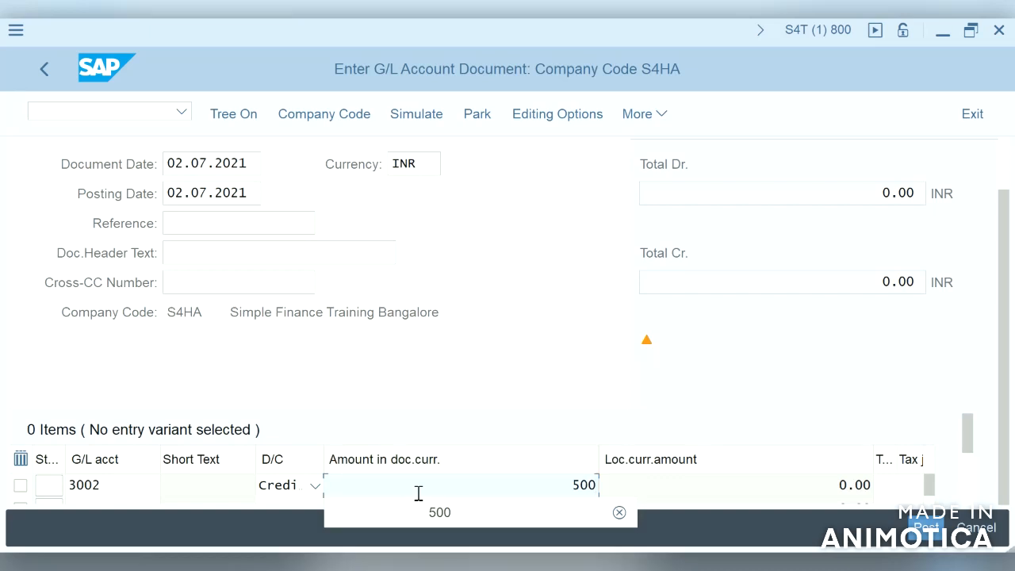
key(Tab)
key(Tab)
key(Tab)
key(Tab)
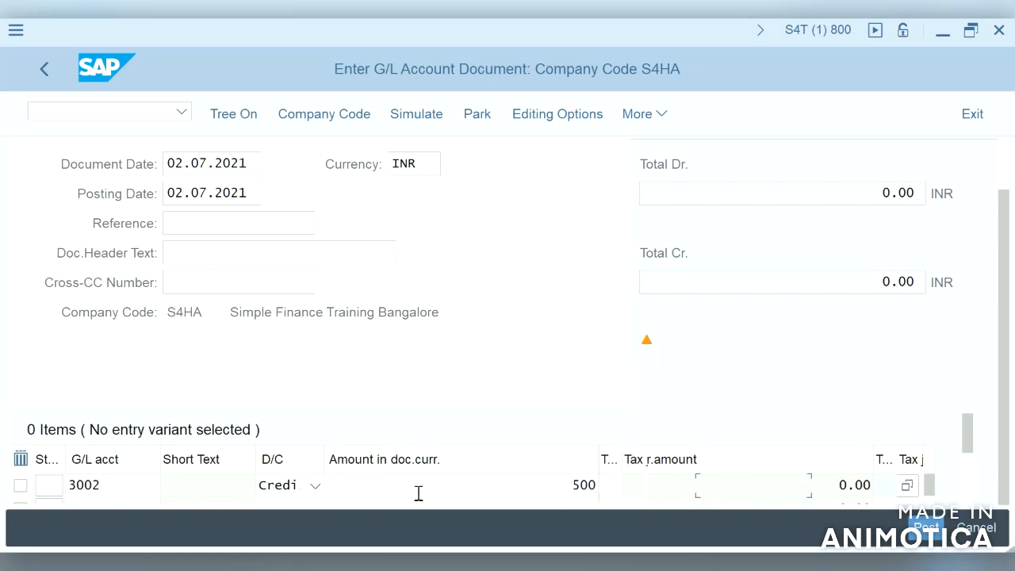
key(Tab)
key(Tab)
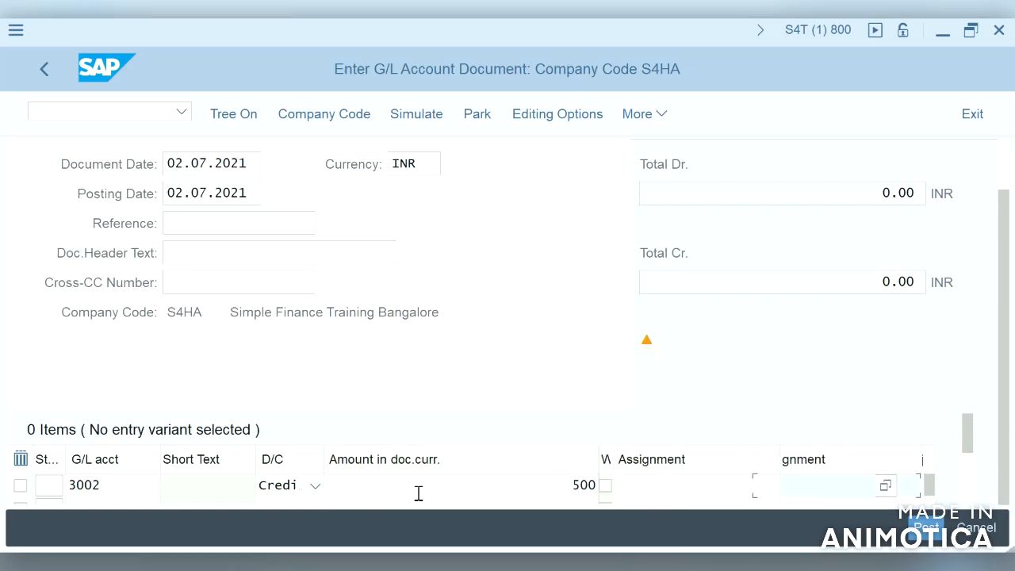
key(Return)
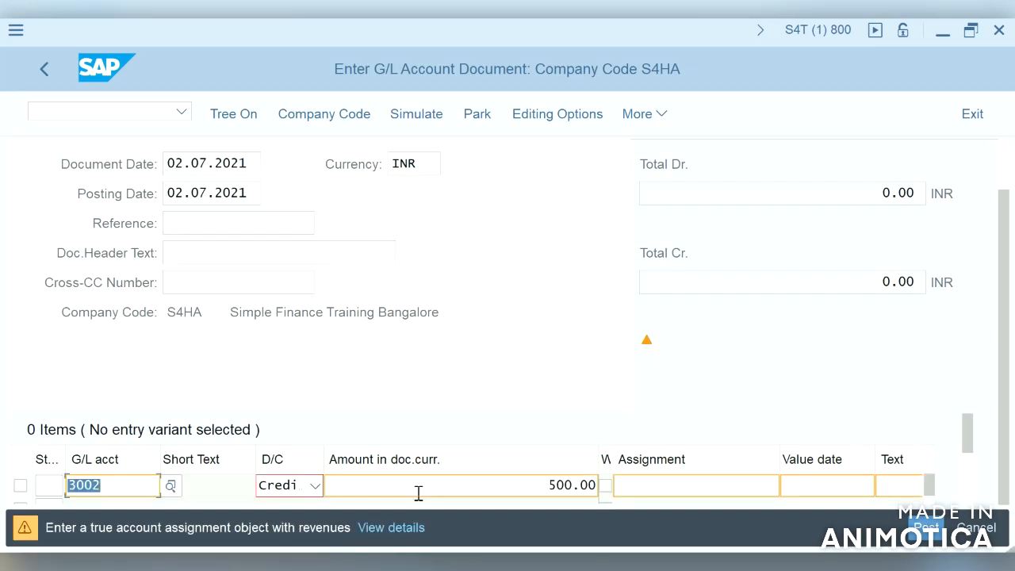
- Check the cost center and profit center fields of the account 3002 line item, and accept the line
key(Tab)
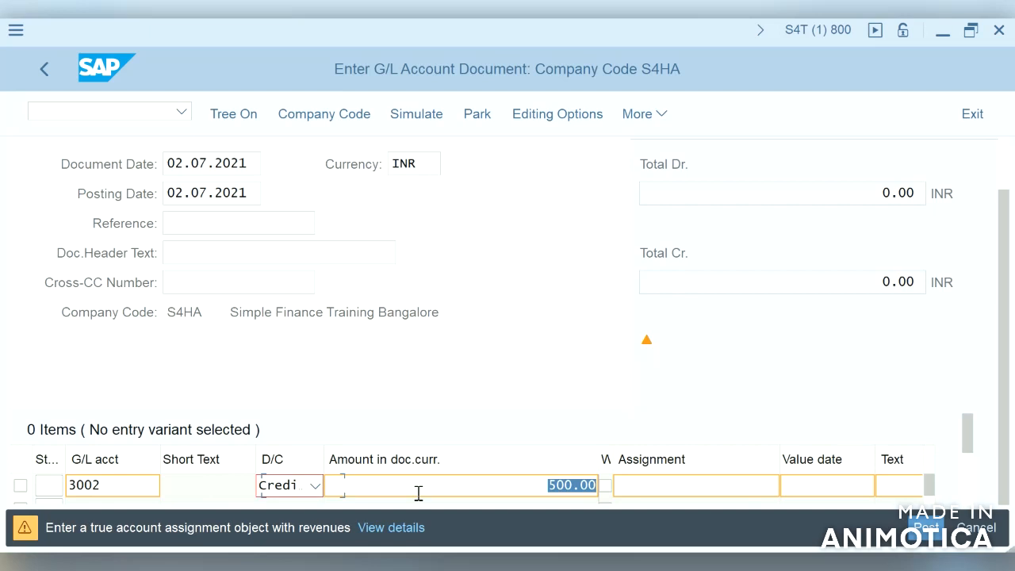
key(Tab)
key(Tab)
key(Tab)
key(Tab)
key(Tab)
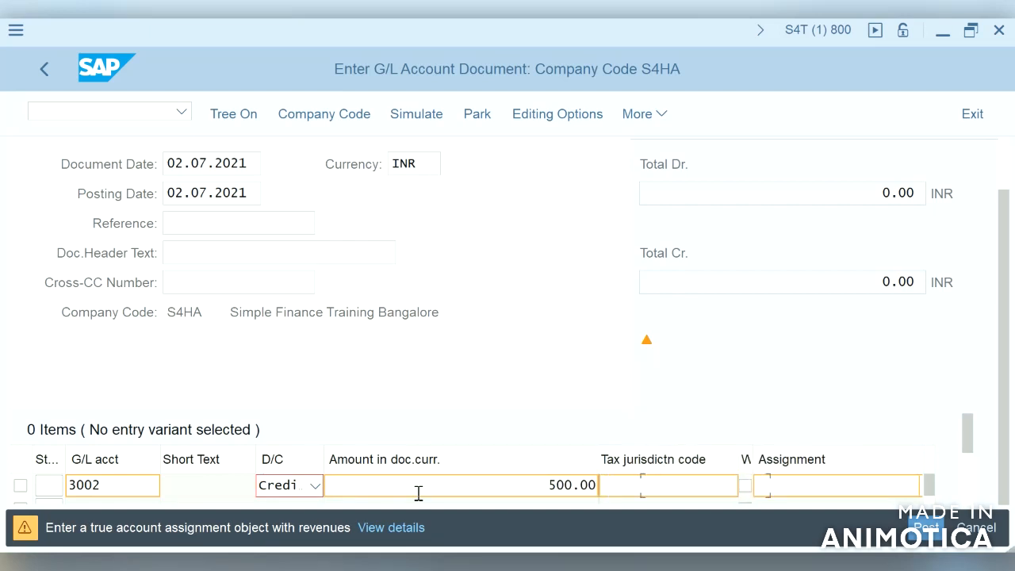
key(Tab)
key(Tab)
key(Tab)
key(Tab)
key(Tab)
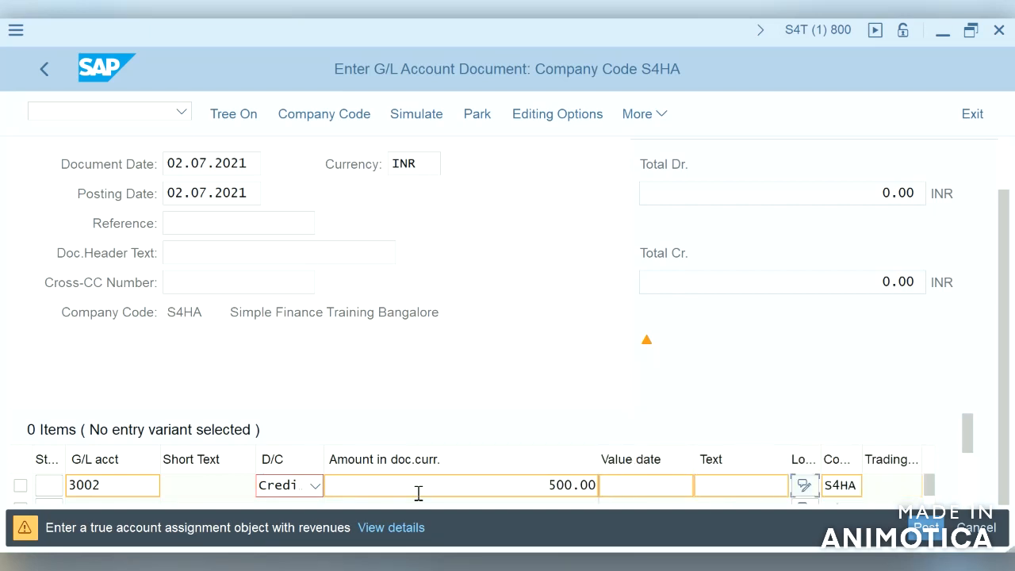
key(Tab)
key(Tab)
key(Tab)
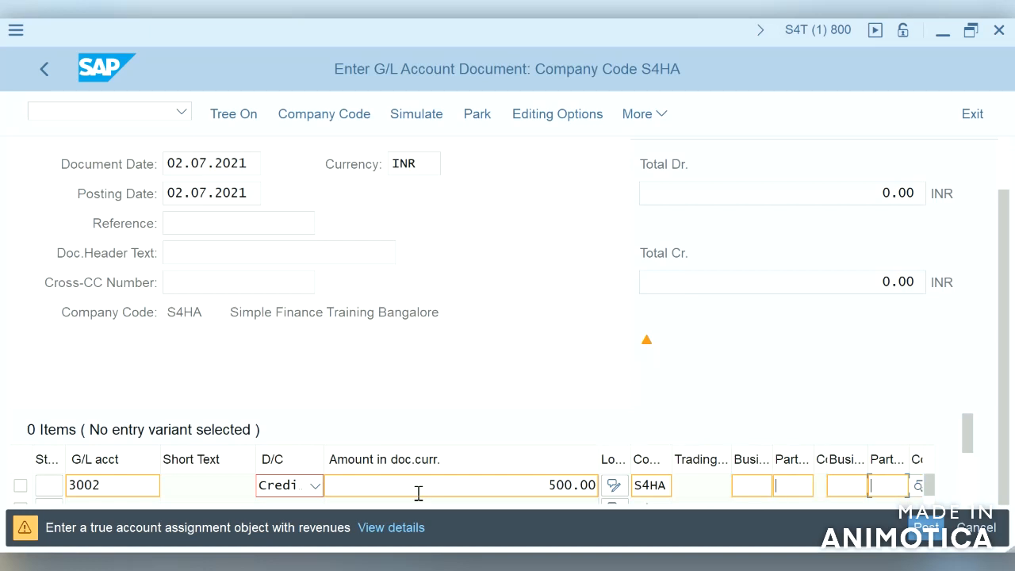
key(Tab)
key(Tab)
key(Tab)
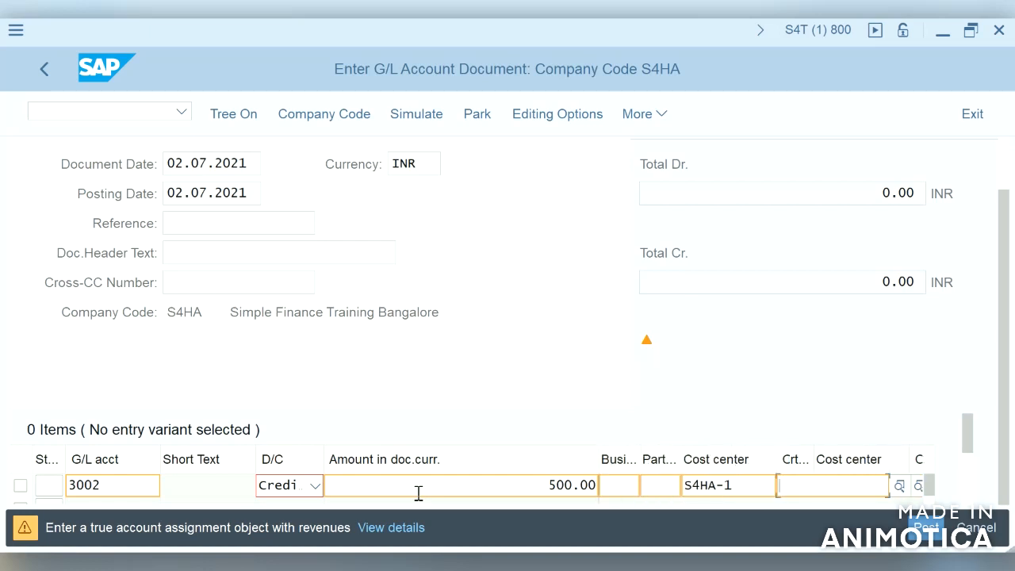
key(Tab)
key(Tab)
key(Tab)
key(Tab)
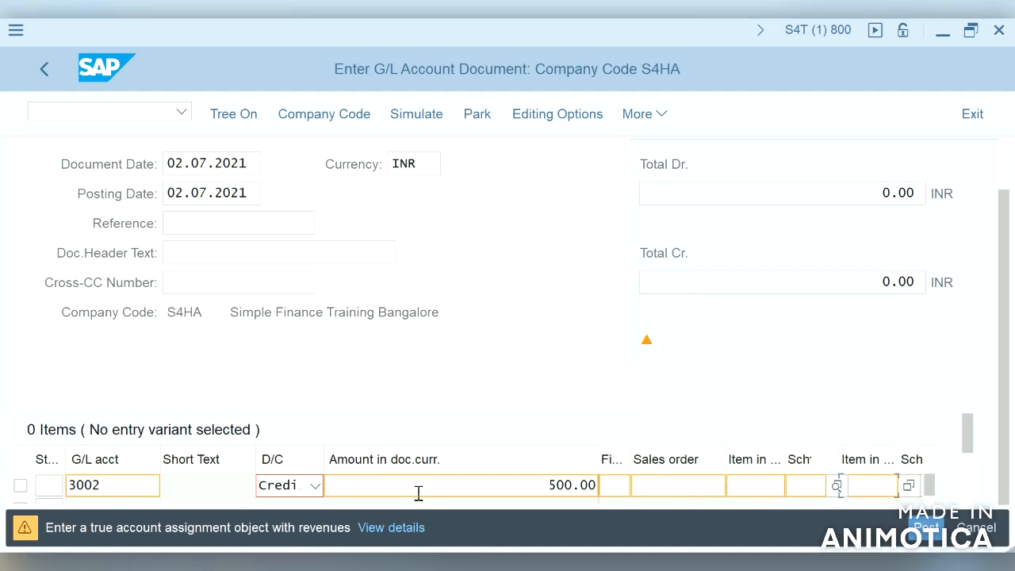
key(Tab)
key(Tab)
key(Tab)
key(Tab)
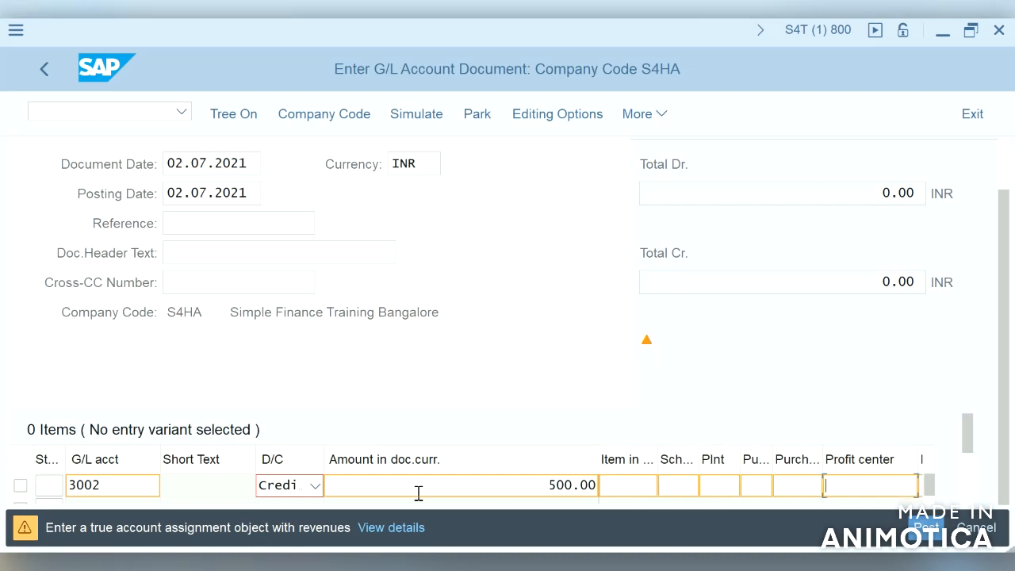
key(Tab)
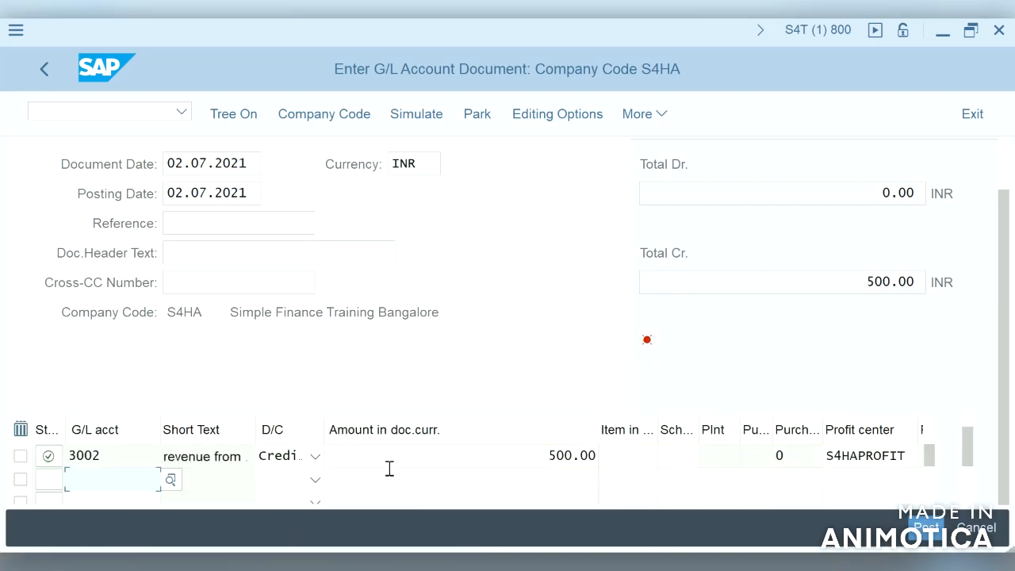
- Add a second line item debiting G/L account 2000 with 500 INR and validate it
click(152, 483)
text(2000)
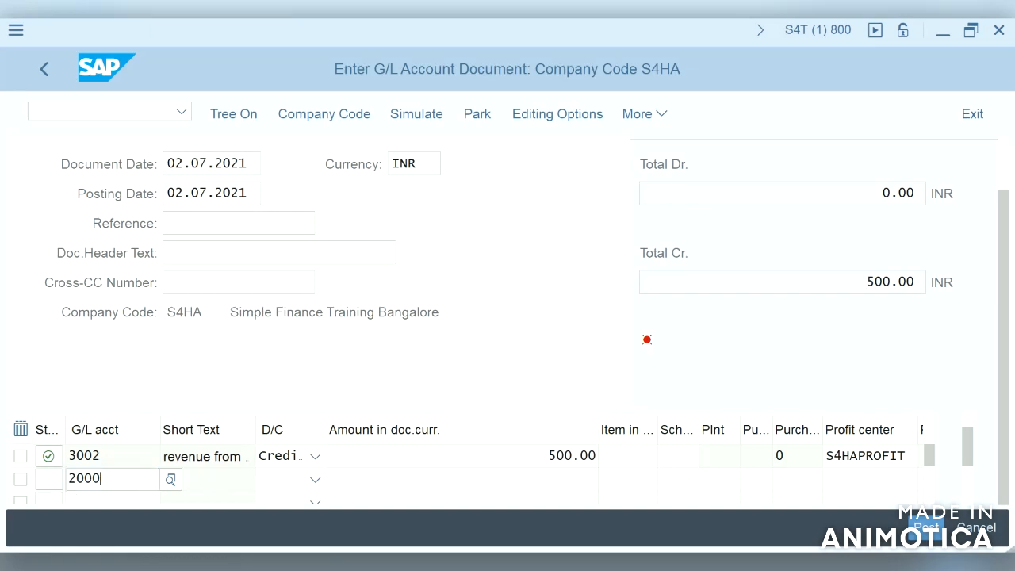
click(298, 481)
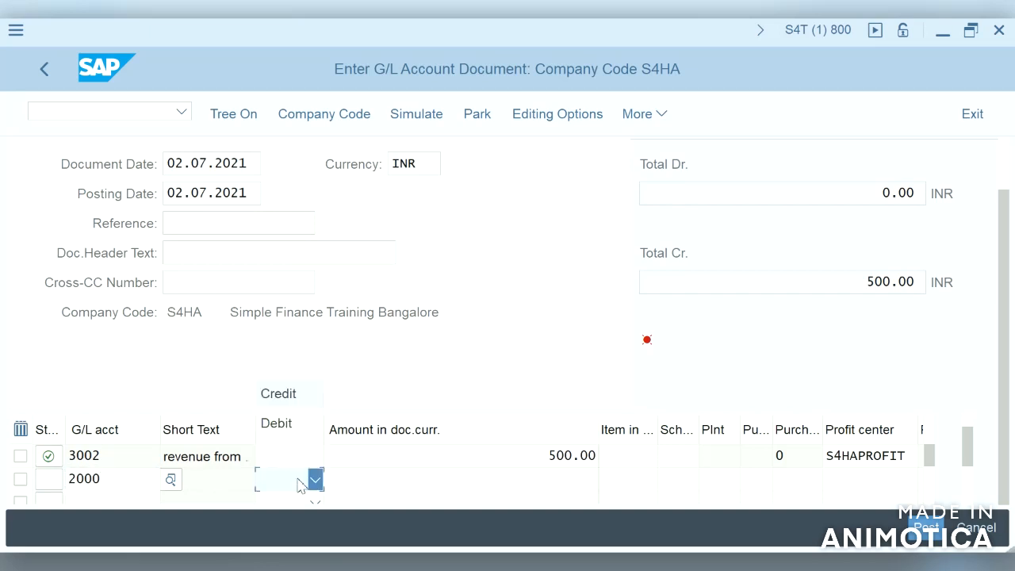
click(276, 422)
click(571, 476)
text(500)
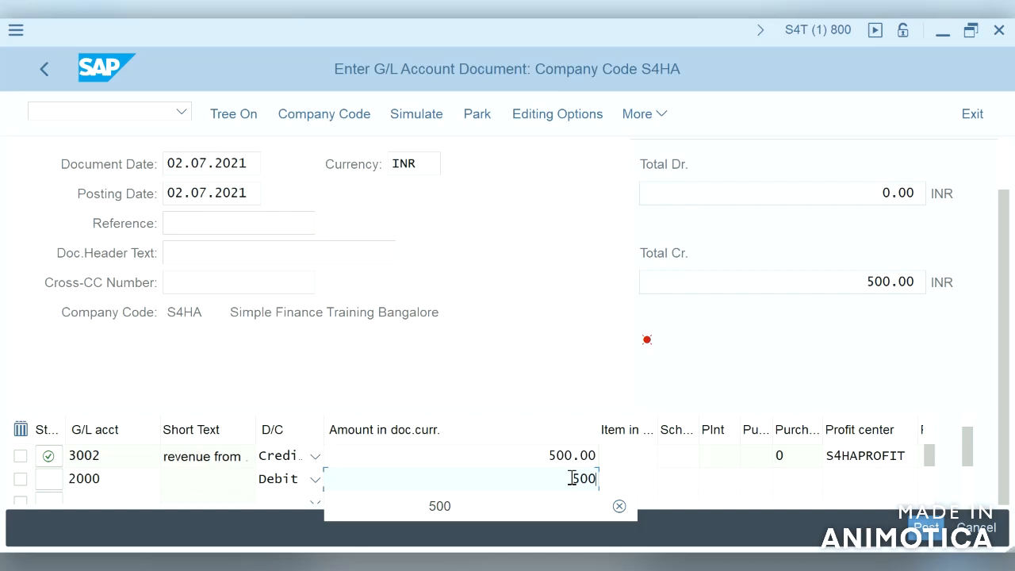
key(Return)
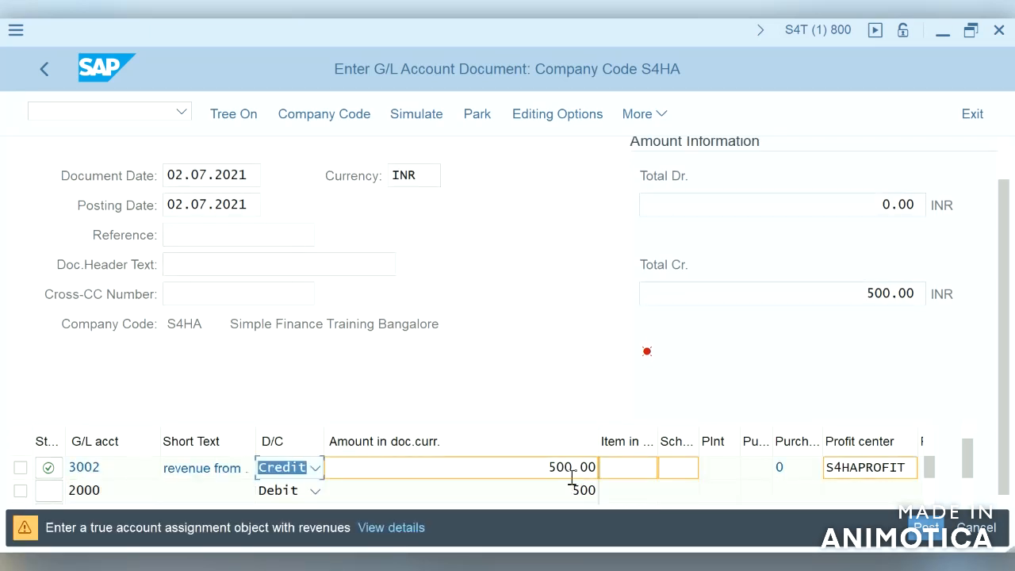
key(Return)
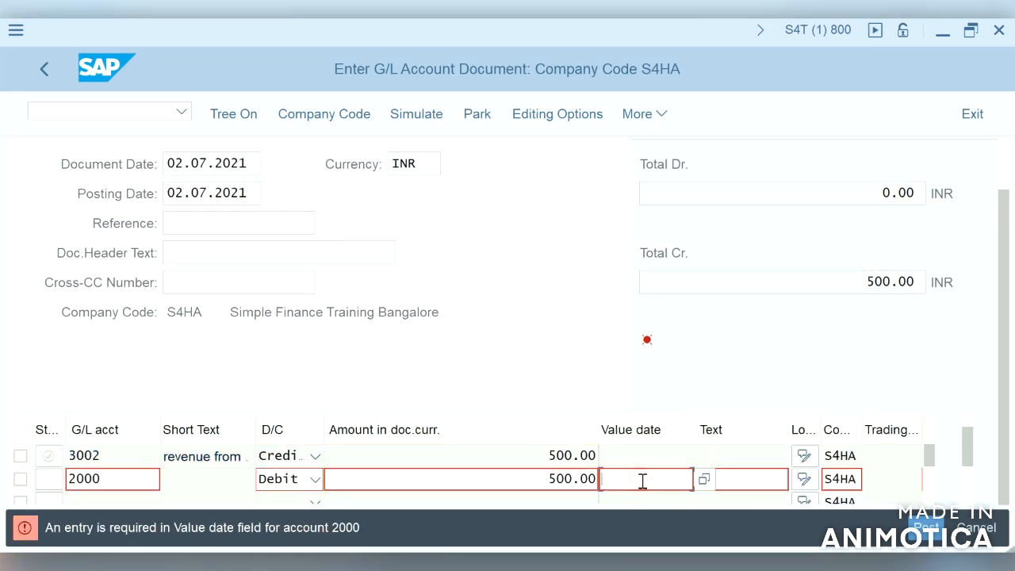
- Set the value date of the account 2000 line item to 02.07.2021 and accept the line
click(643, 481)
click(641, 506)
key(Return)
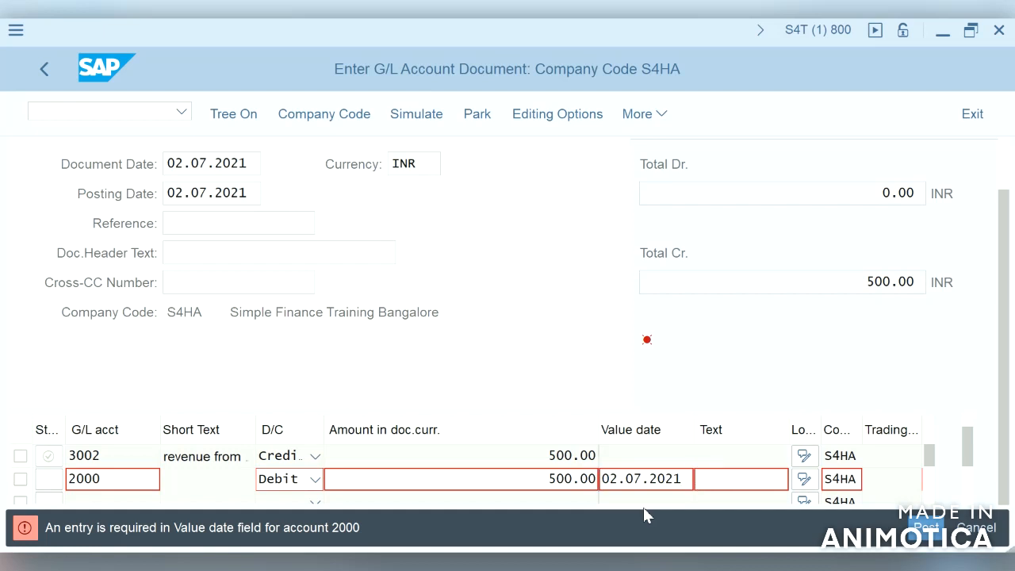
key(Return)
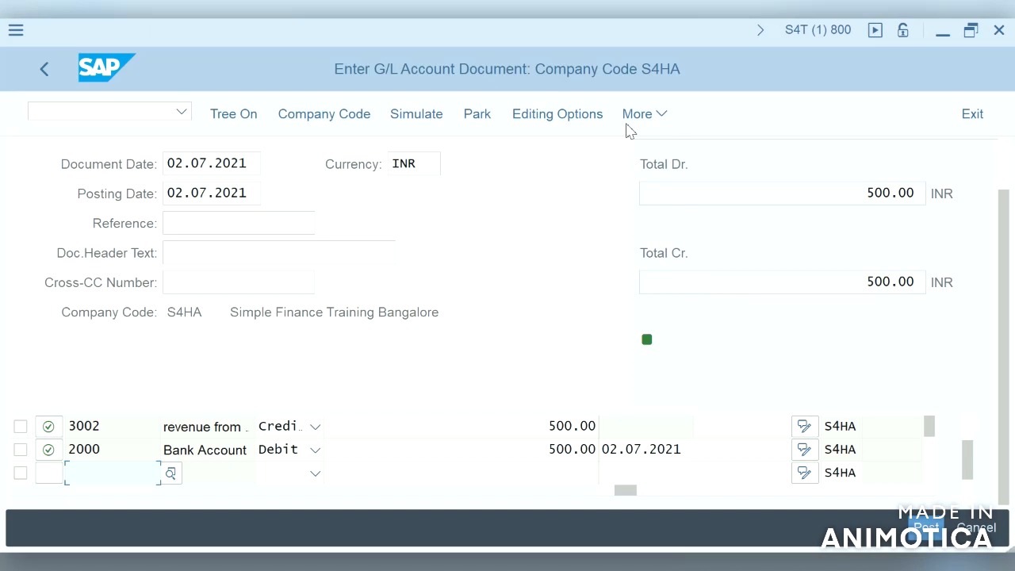
- Simulate the G/L account document from the document functions and post it
click(662, 115)
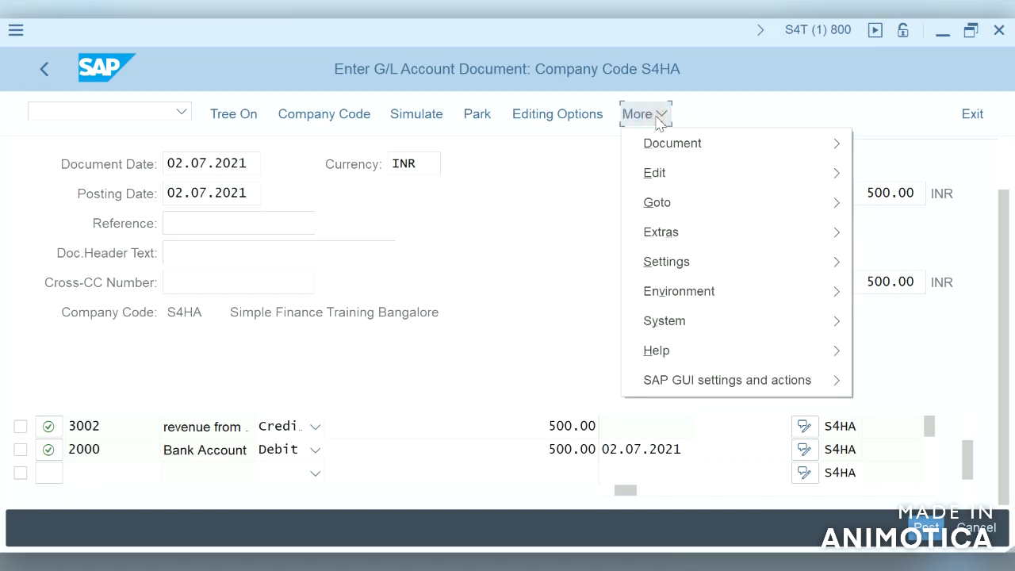
mouse_move(674, 151)
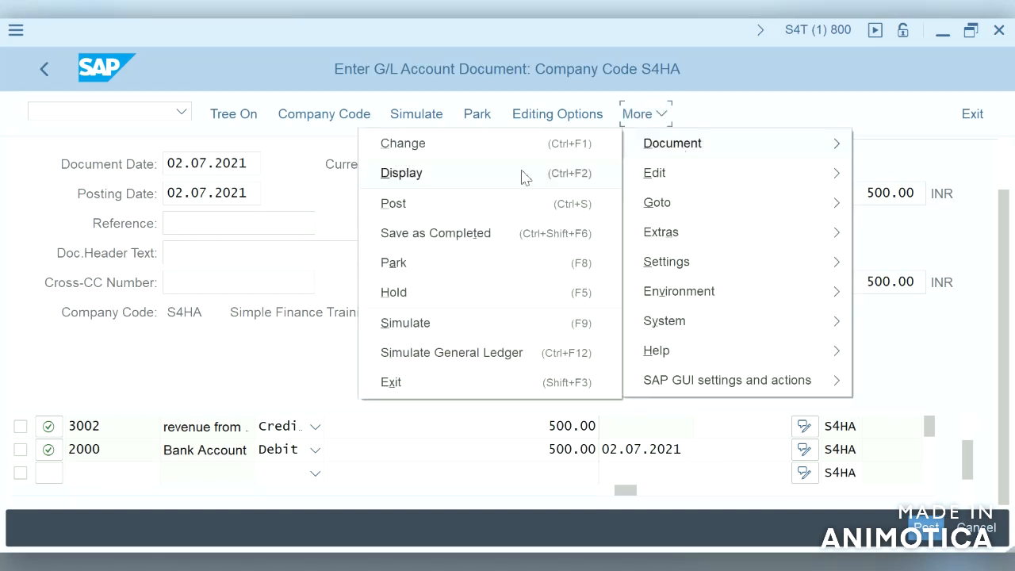
click(502, 323)
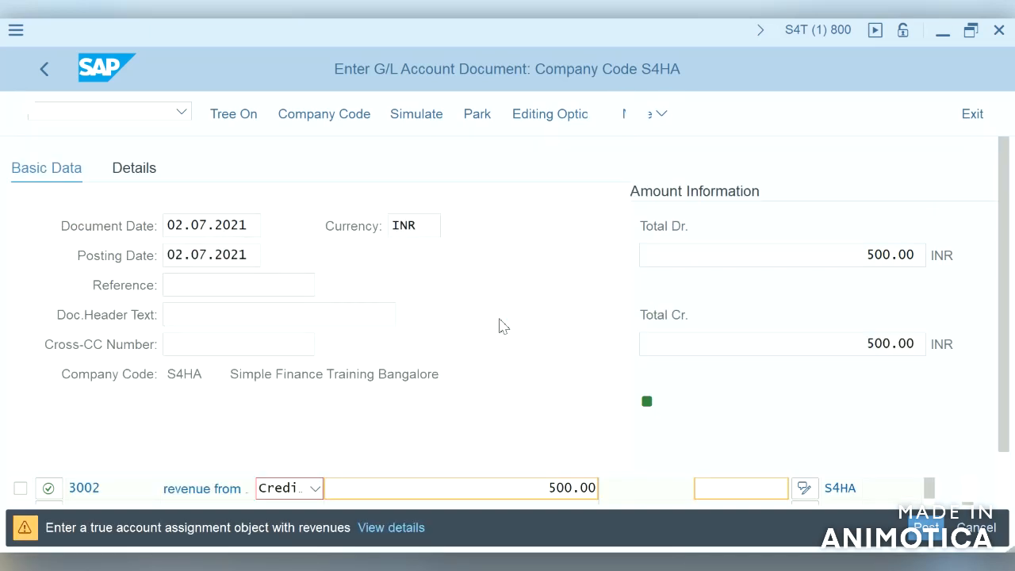
key(Return)
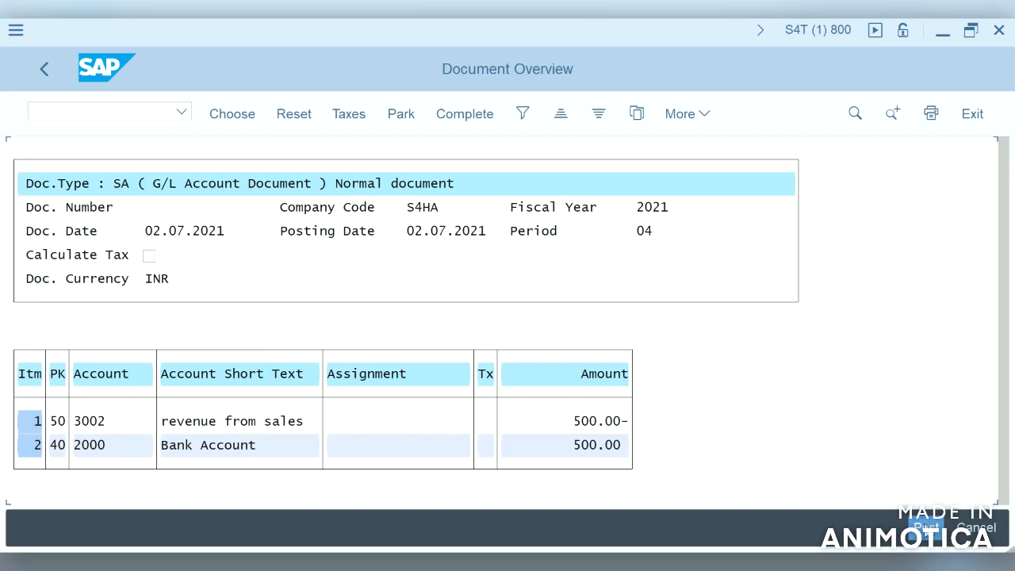
click(926, 528)
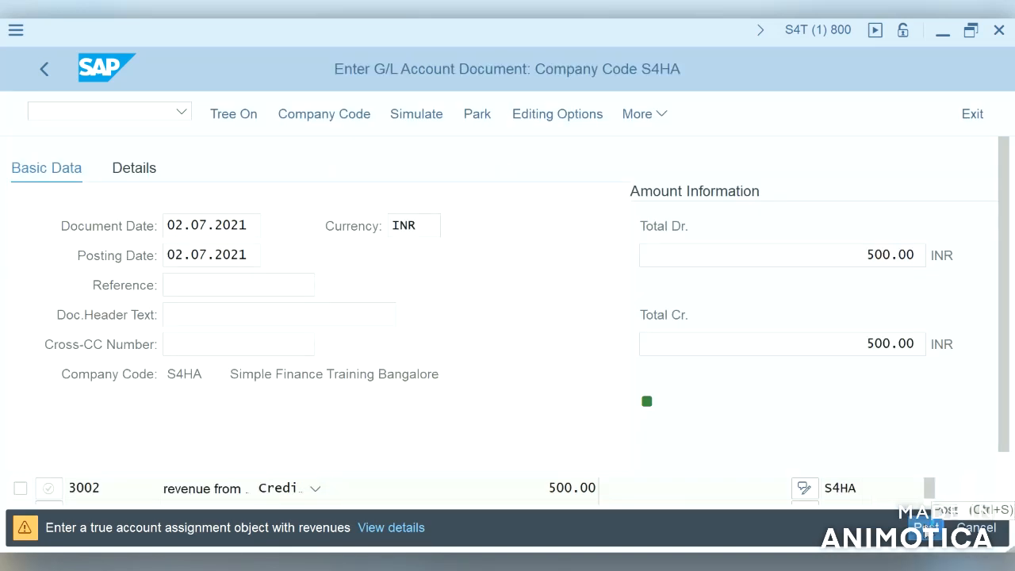
click(926, 528)
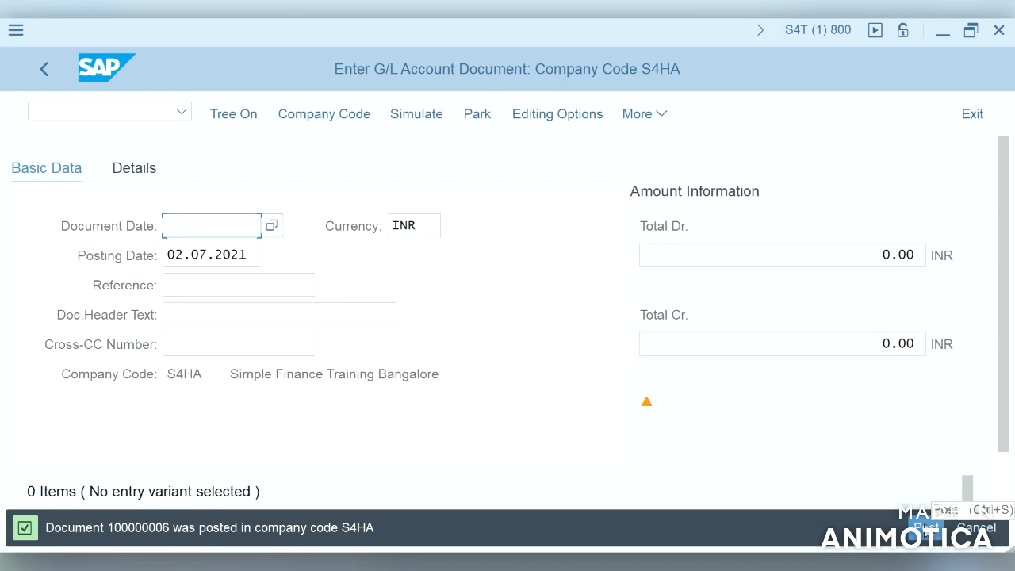
- Open transaction 3KEH to check the default profit center for the revenue account range
click(161, 114)
text(/n3keh)
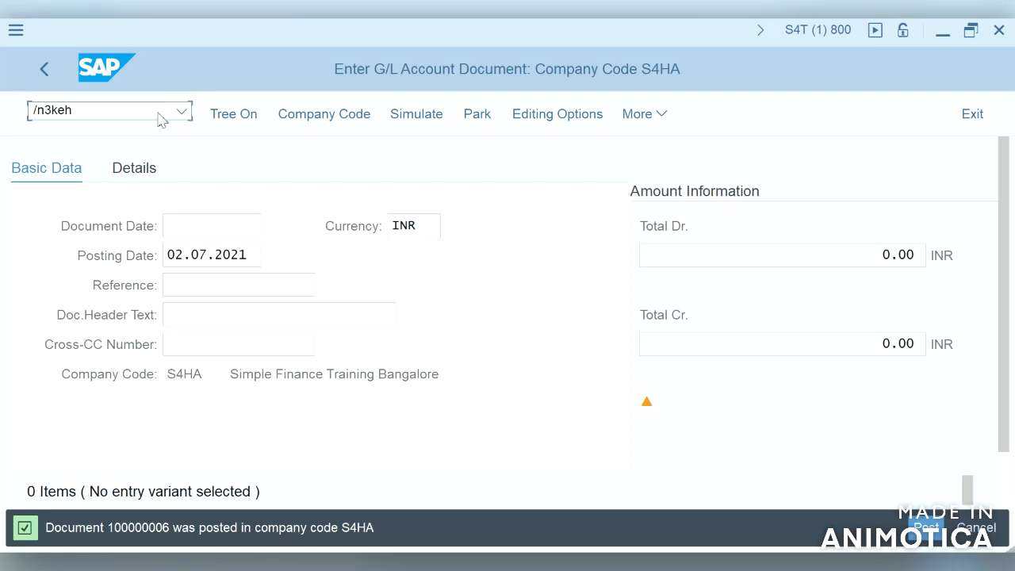
key(Return)
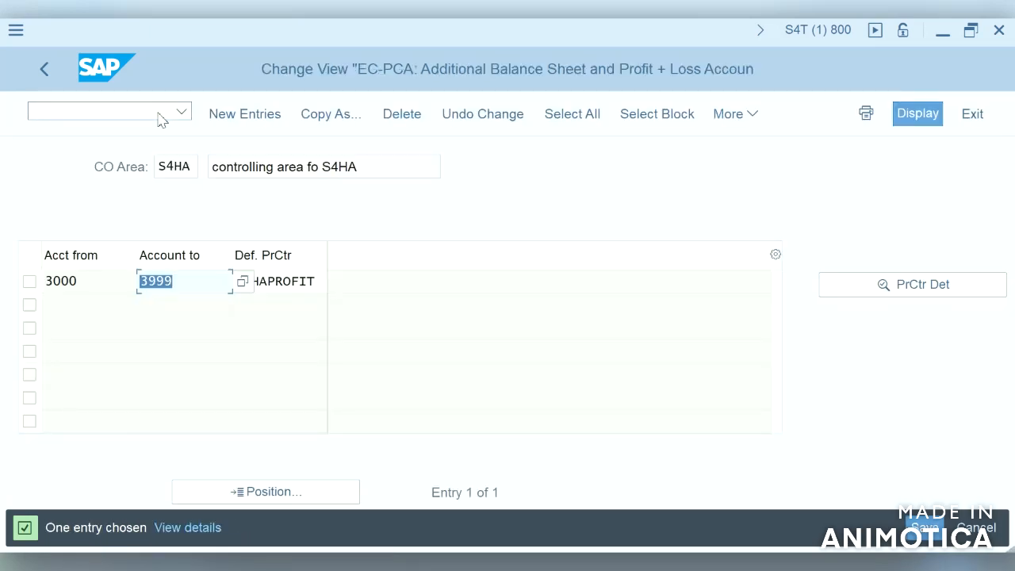
- Restrict the Profit Center: Actual Line Items selection to profit center S4HAPROFIT
click(145, 116)
text(/n)
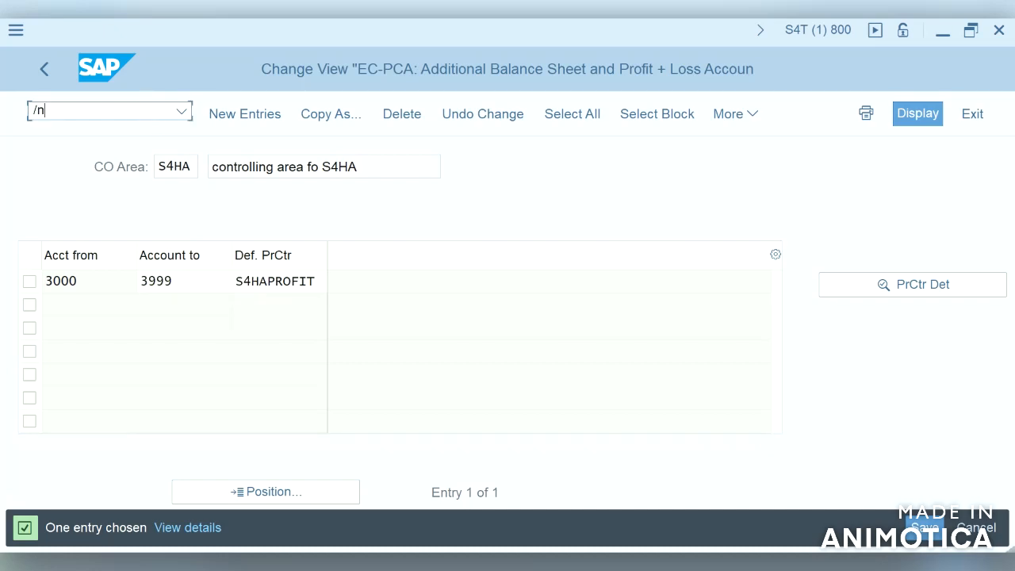
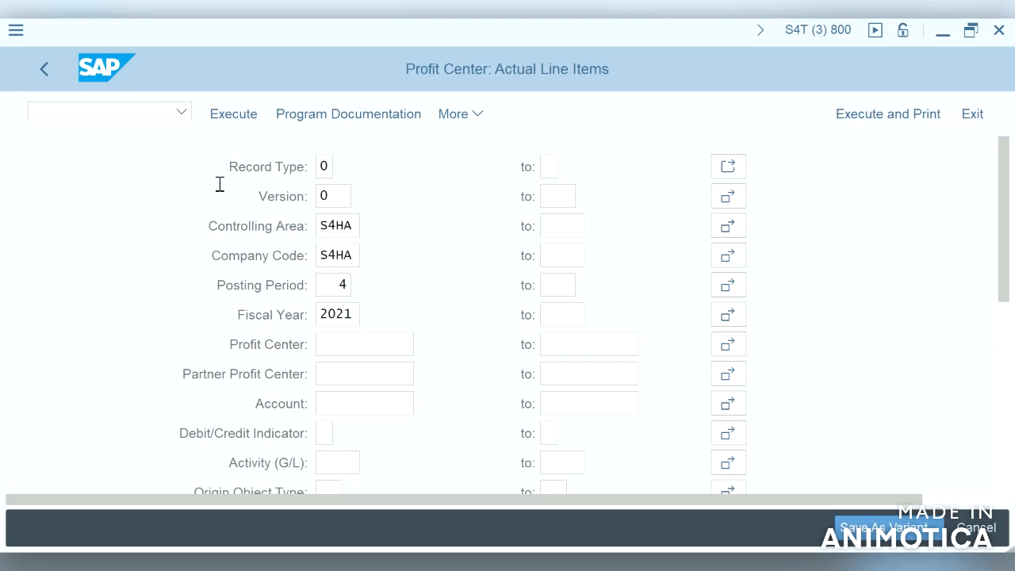
click(181, 115)
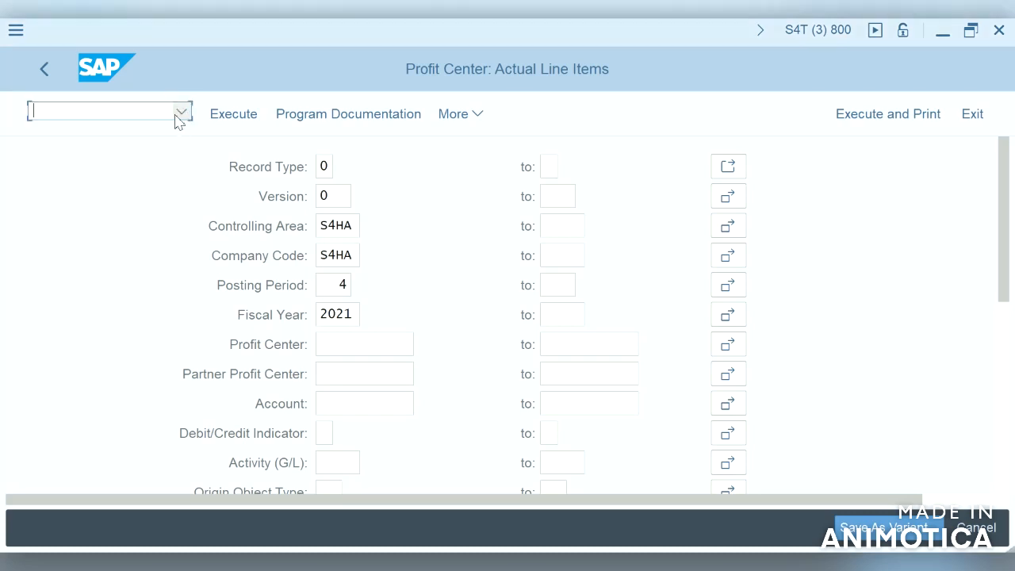
click(127, 142)
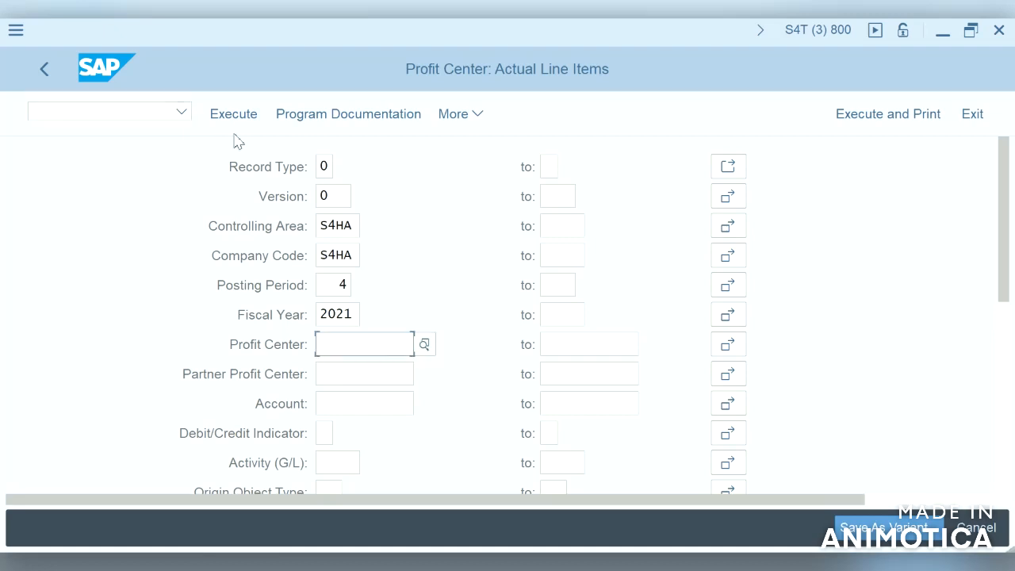
click(397, 346)
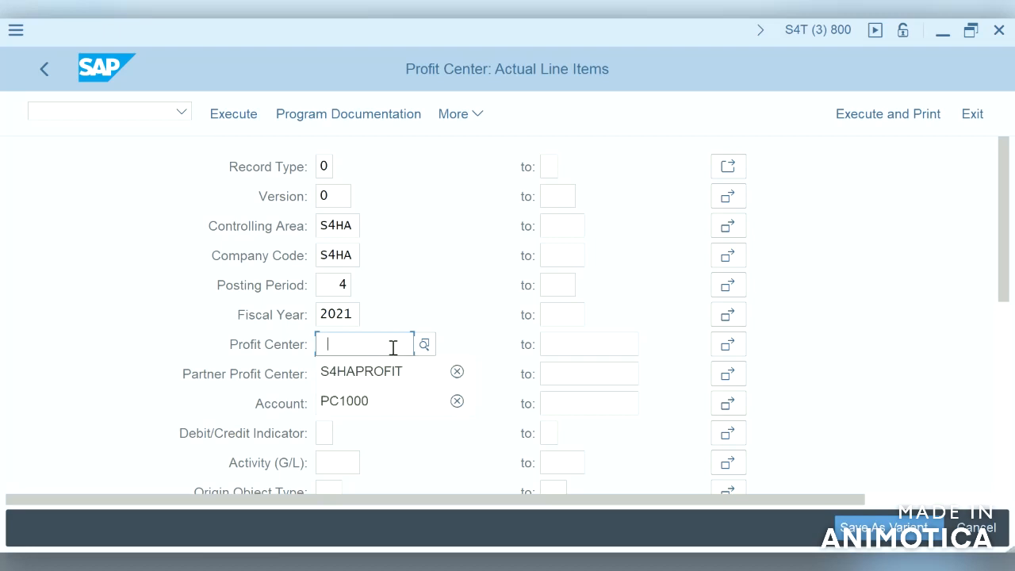
click(388, 373)
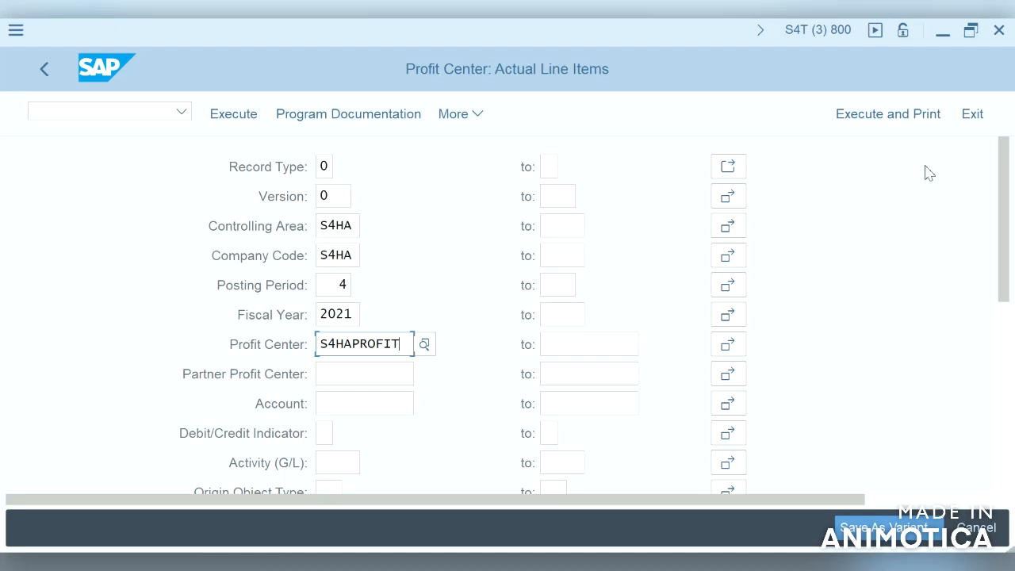
- Execute and print the actual line items report to output device lp01, accepting the proposed formatting
click(894, 115)
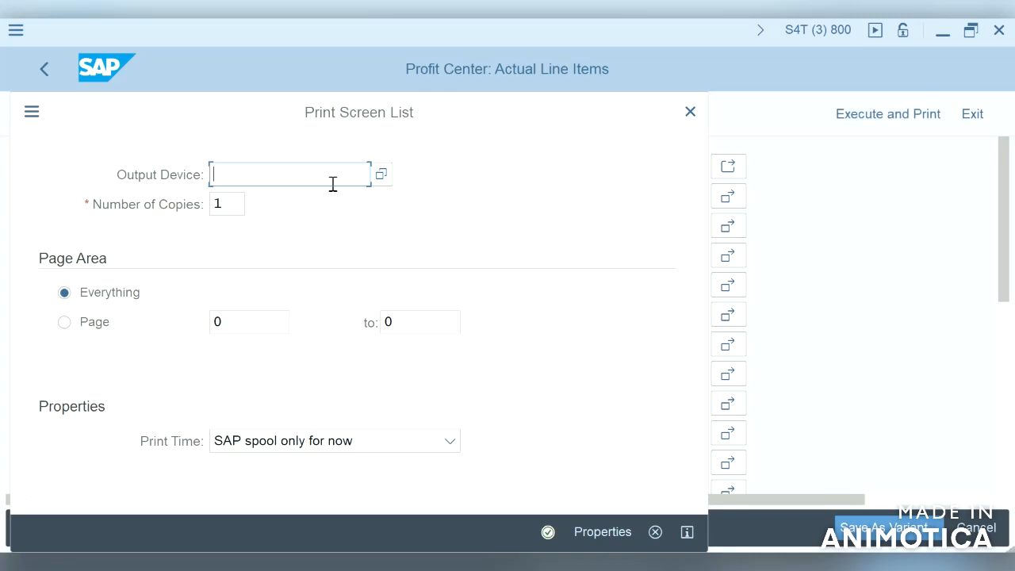
text(lp01)
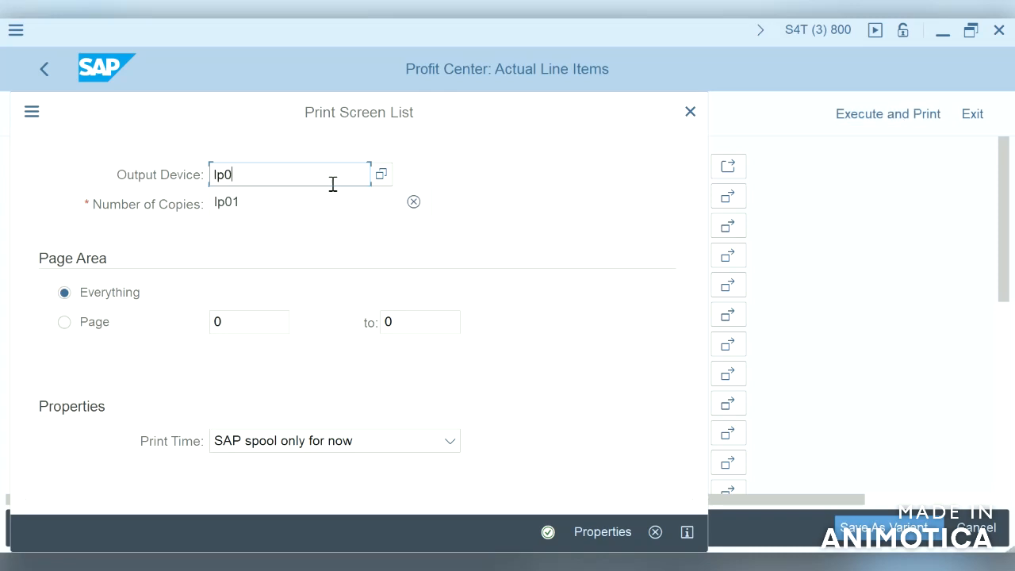
click(549, 534)
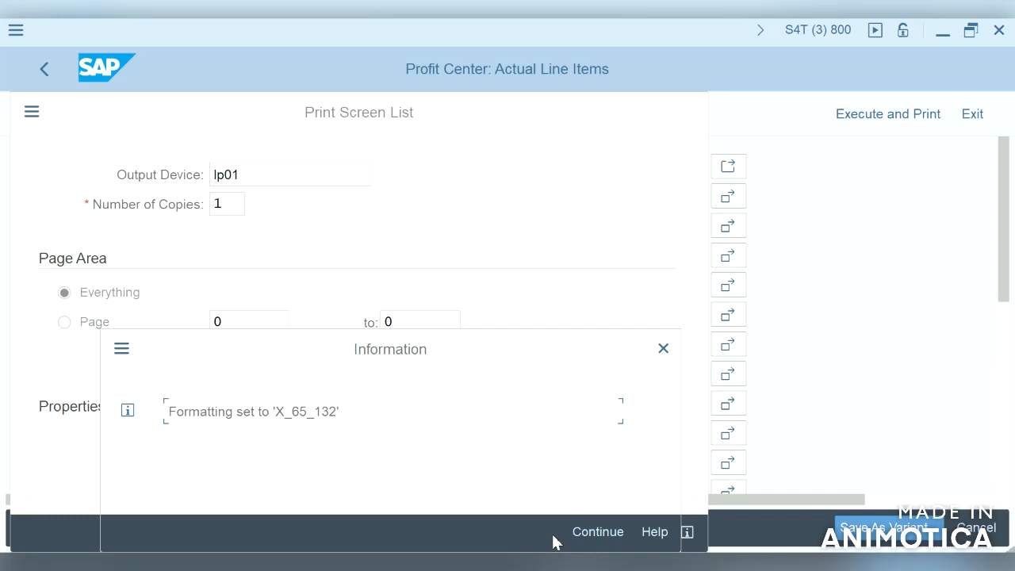
click(598, 532)
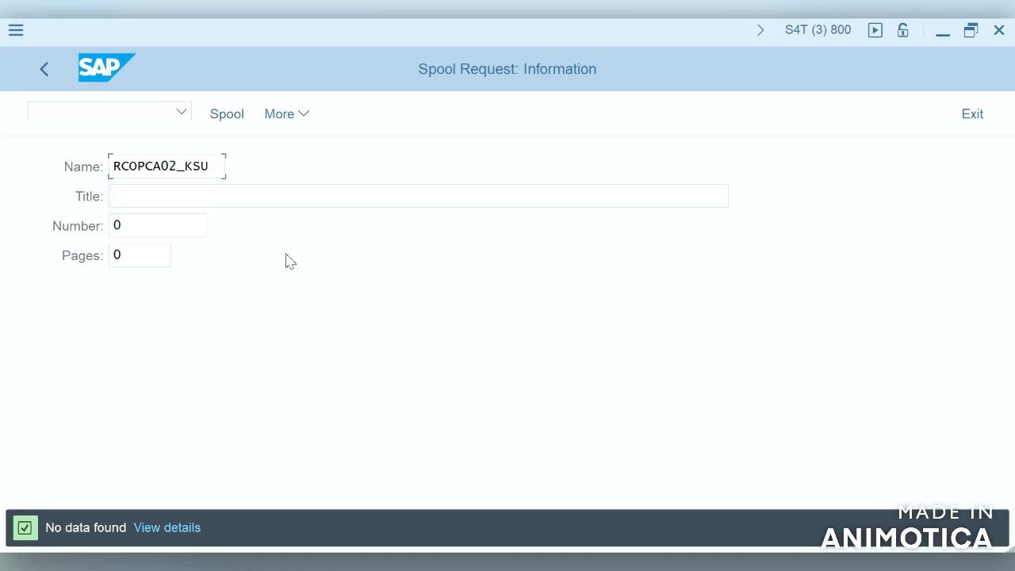
- Try to open transaction 1KEF from the spool request screen and decline displaying the locked data
click(137, 114)
text(/n1k)
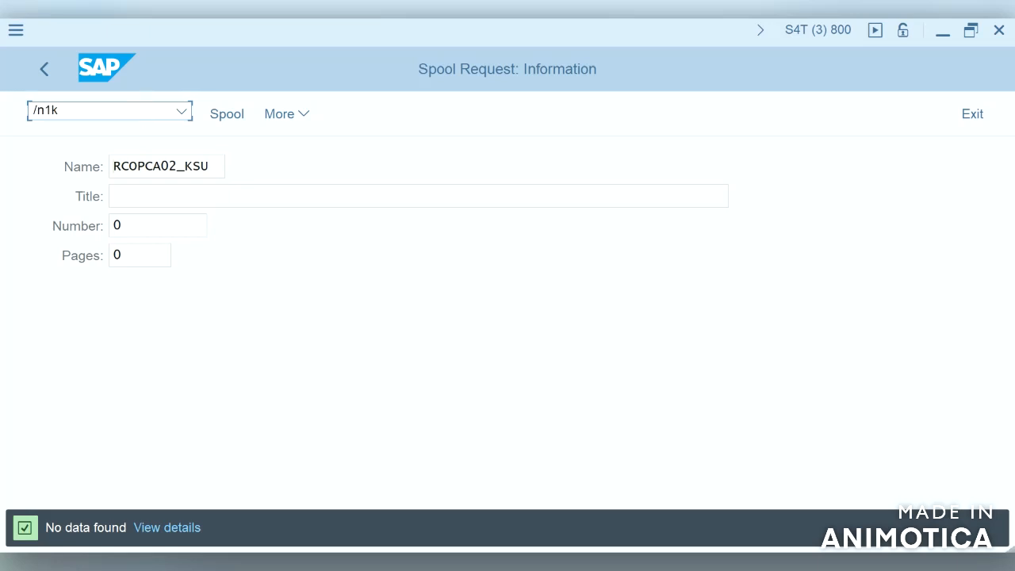
click(183, 115)
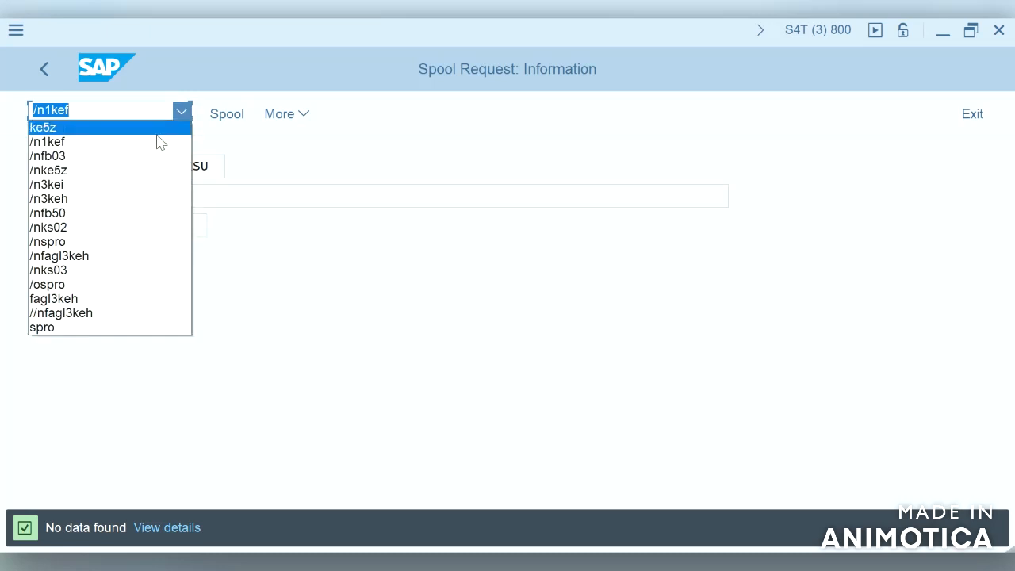
click(160, 142)
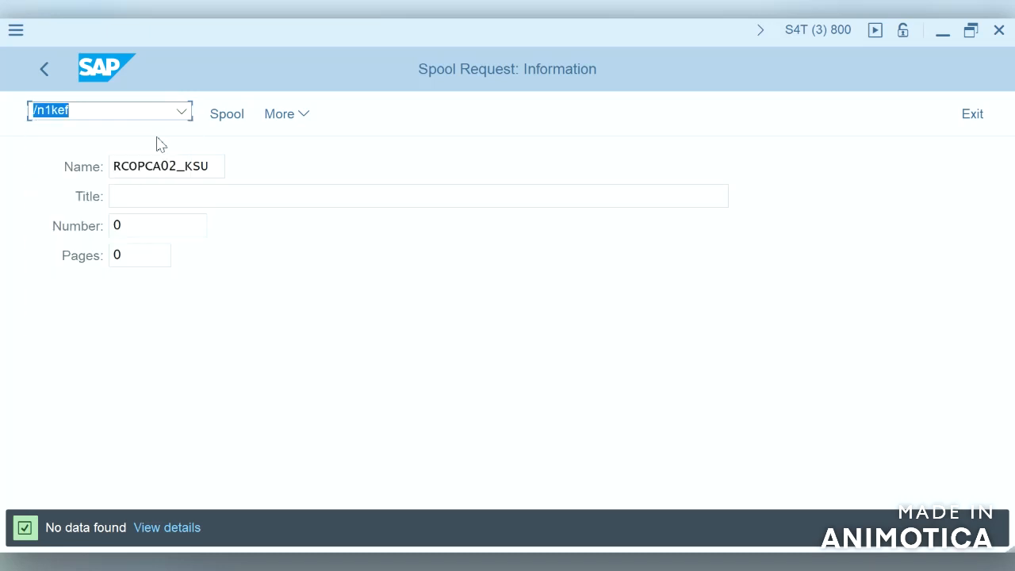
key(Return)
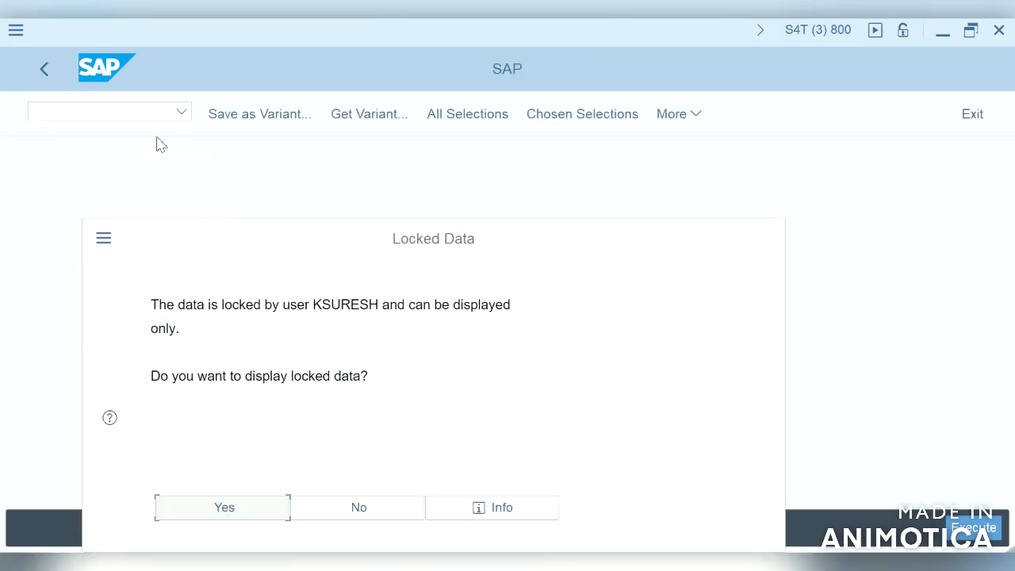
click(356, 517)
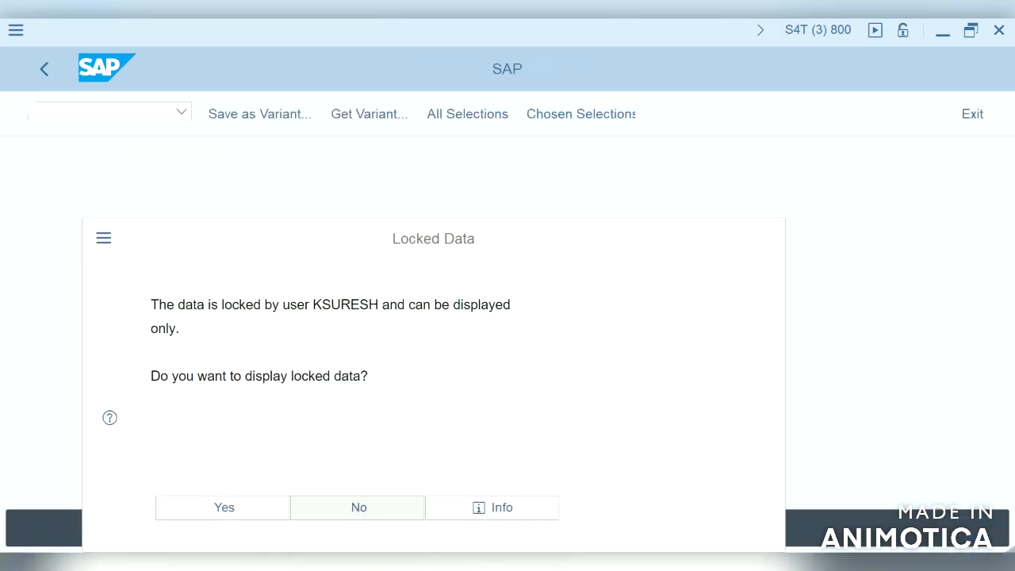
- Switch to the session with the unsaved new entries and restart transaction 1KEF there
mouse_move(577, 561)
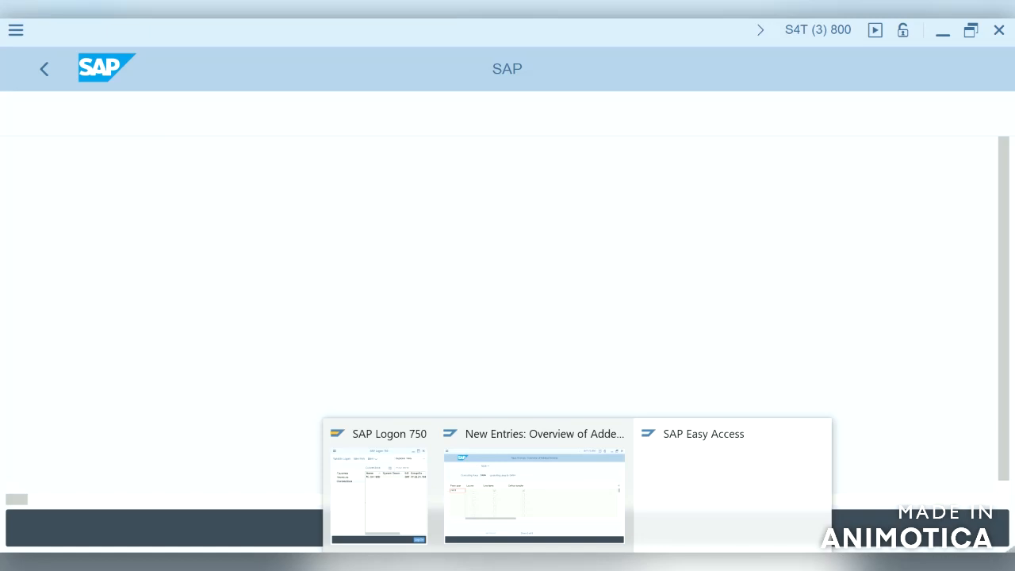
click(575, 497)
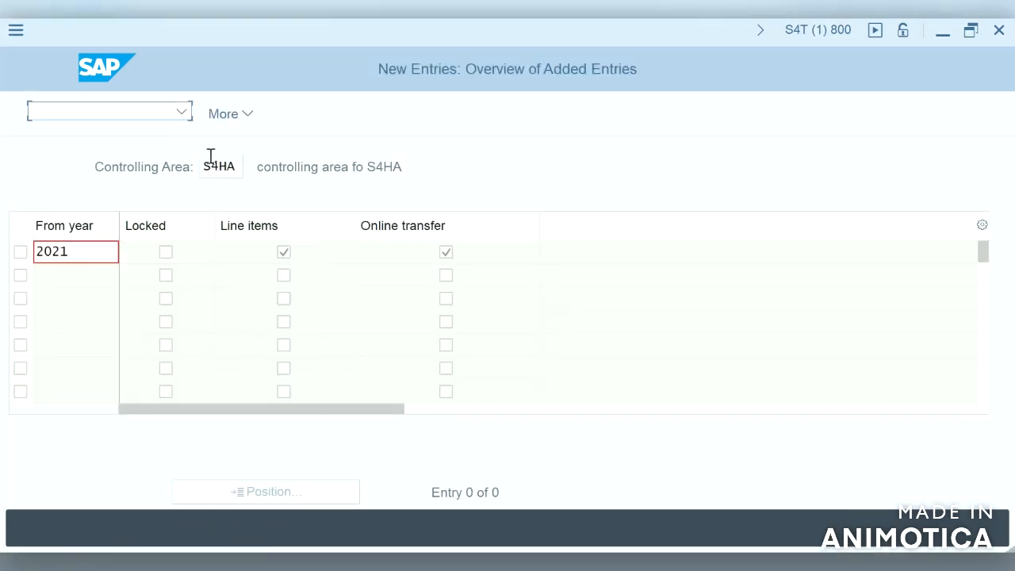
click(181, 113)
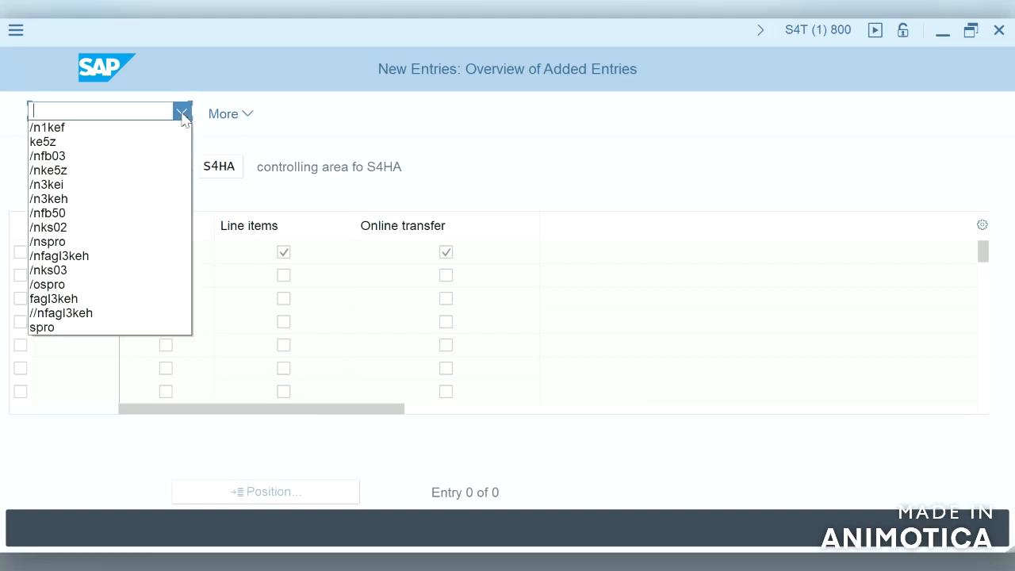
click(175, 128)
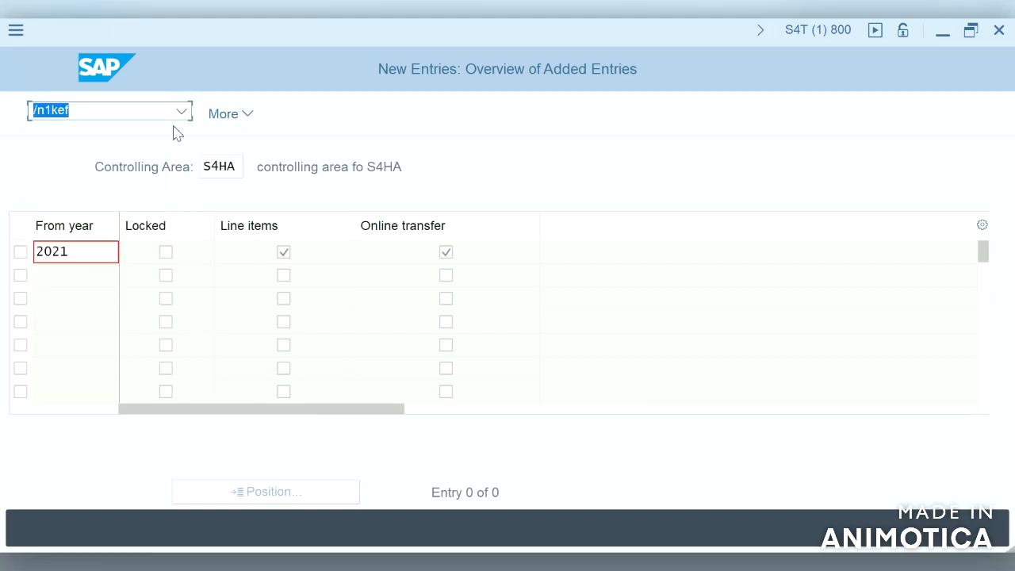
key(Return)
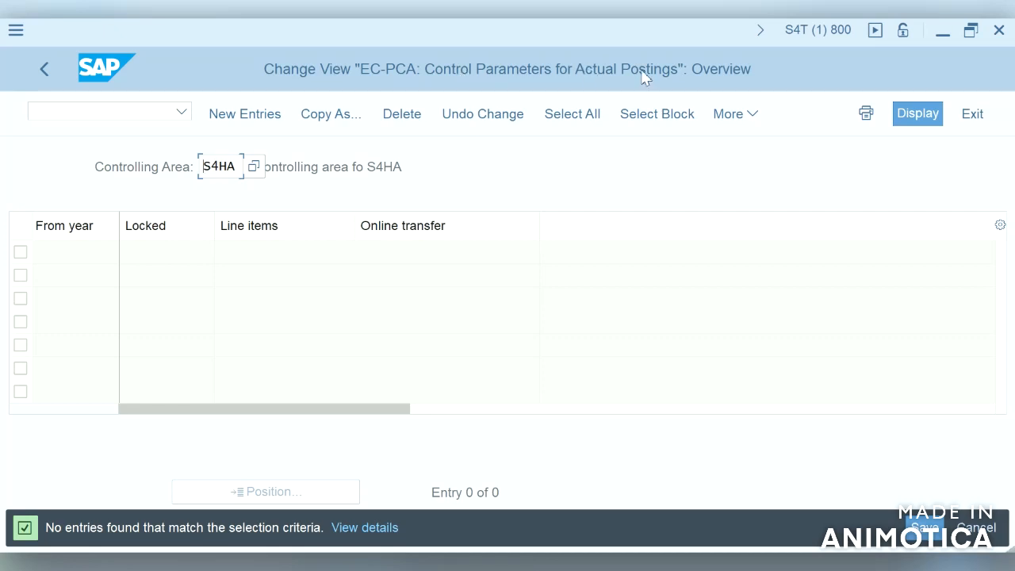
- Add a control parameter entry from year 2021 with line items and online transfer enabled for controlling area S4HA, and save it
click(258, 117)
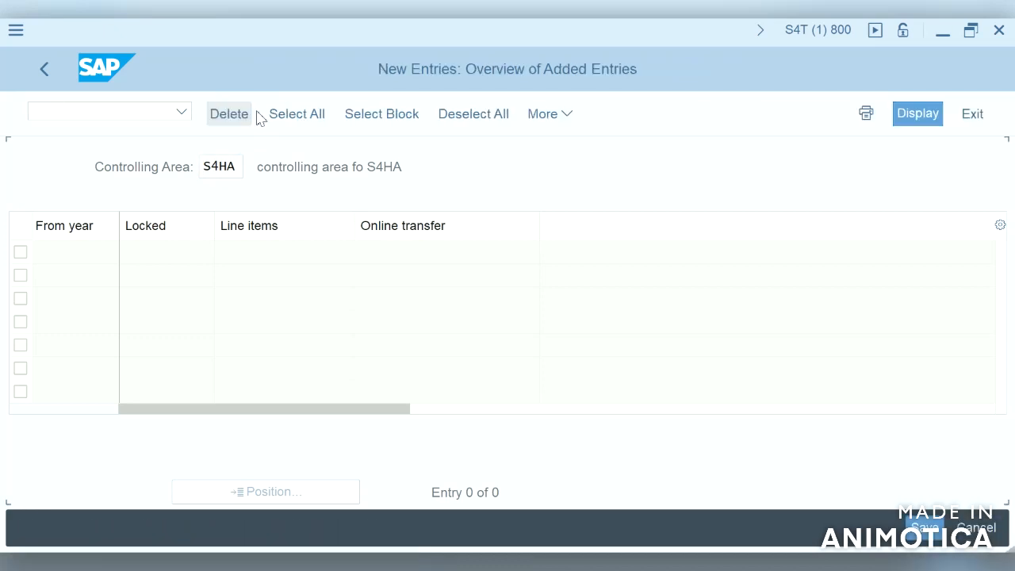
click(93, 252)
text(2021)
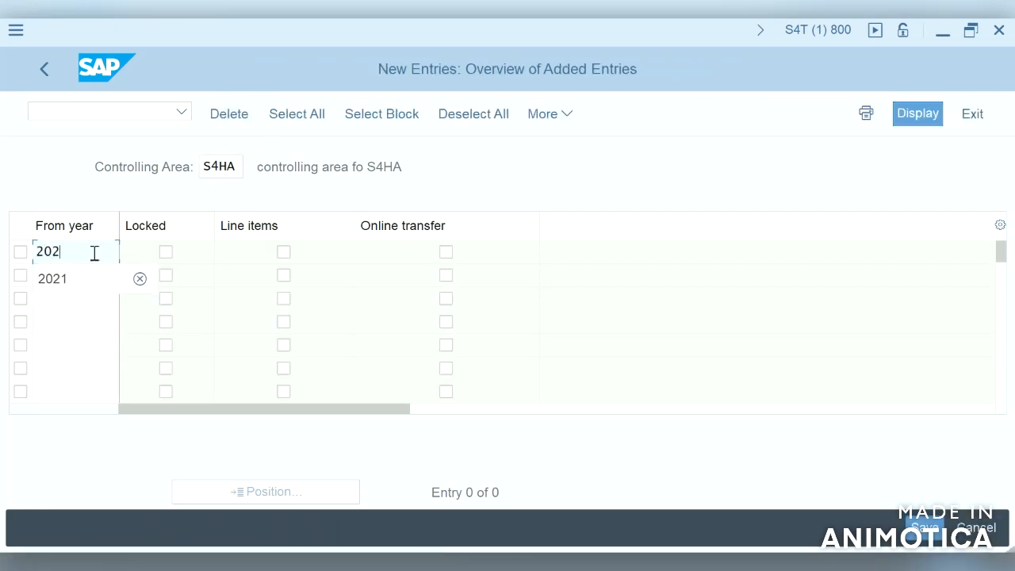
click(283, 253)
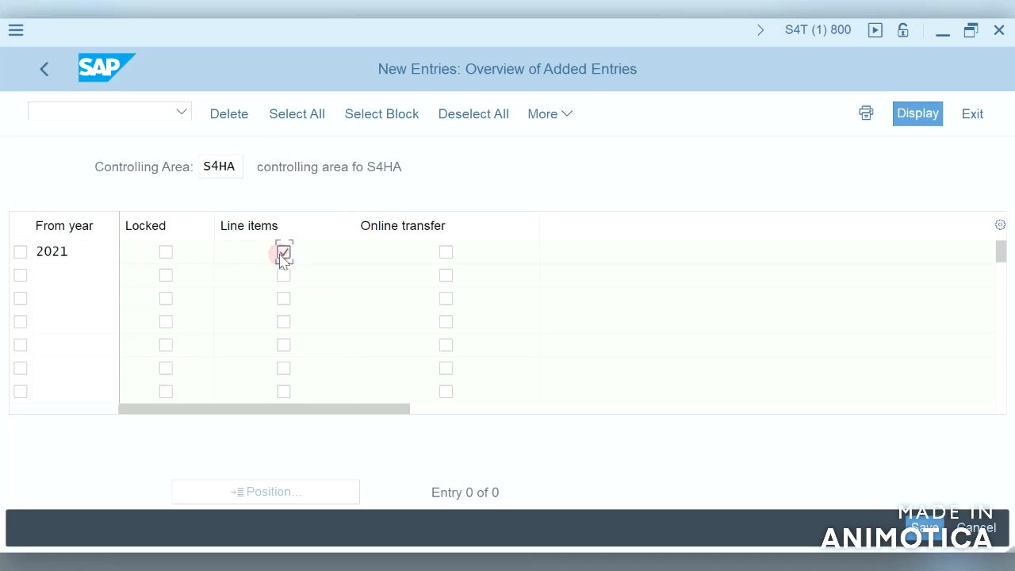
click(446, 254)
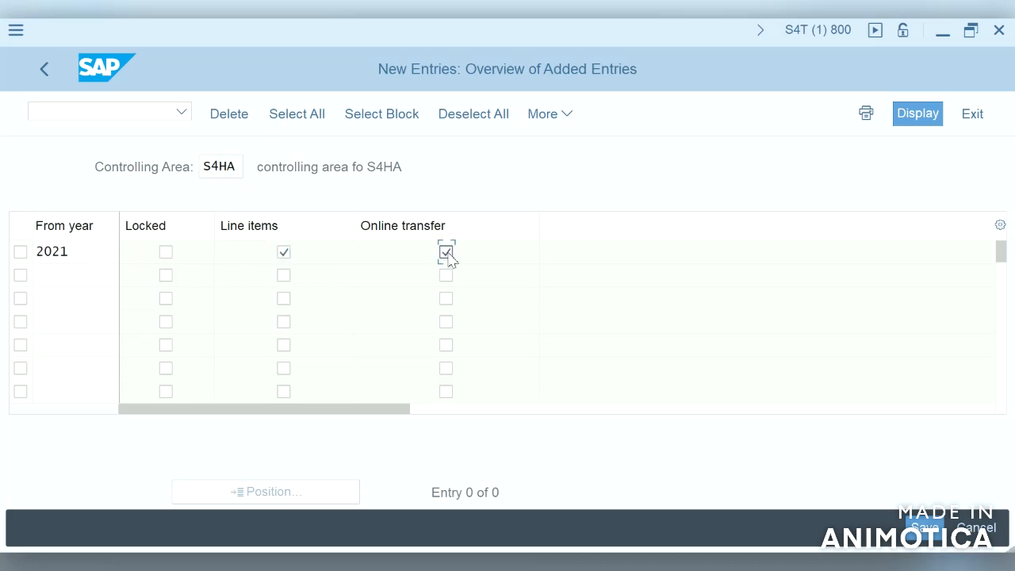
click(926, 528)
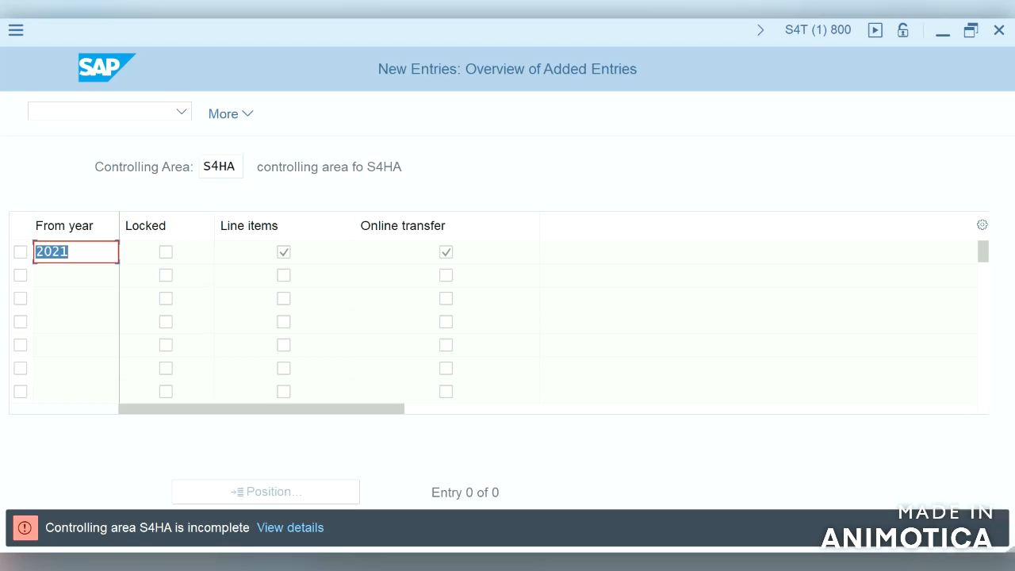
- Open the error message details, follow the Controlling area link and execute Maintain Controlling Area Settings
click(312, 537)
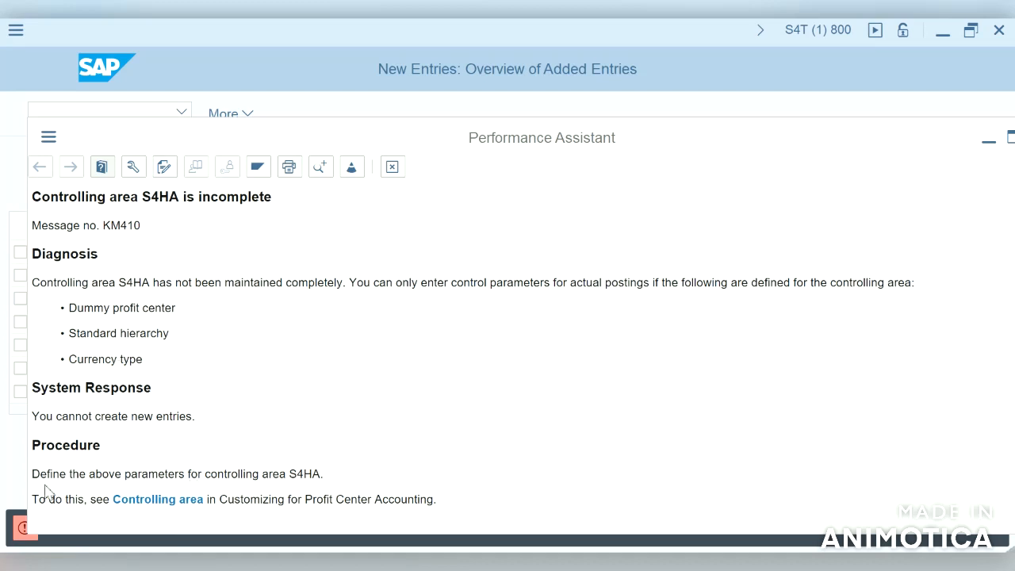
click(149, 500)
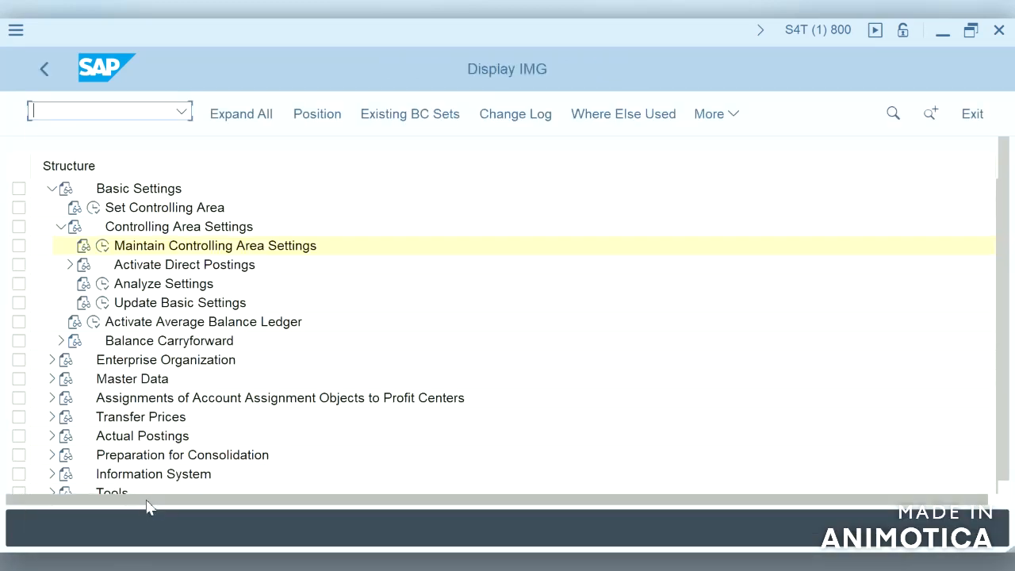
click(106, 251)
click(104, 246)
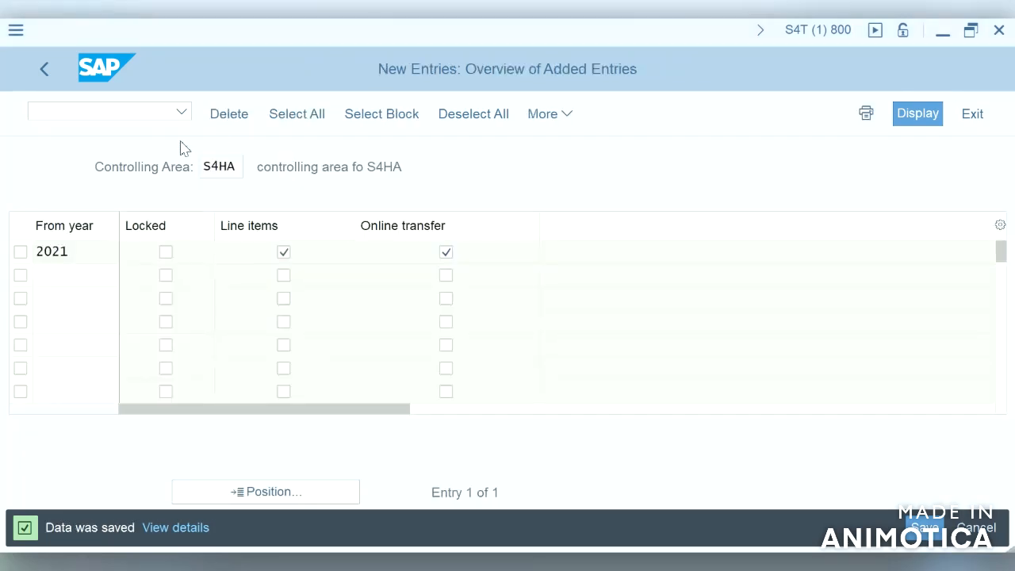
click(128, 113)
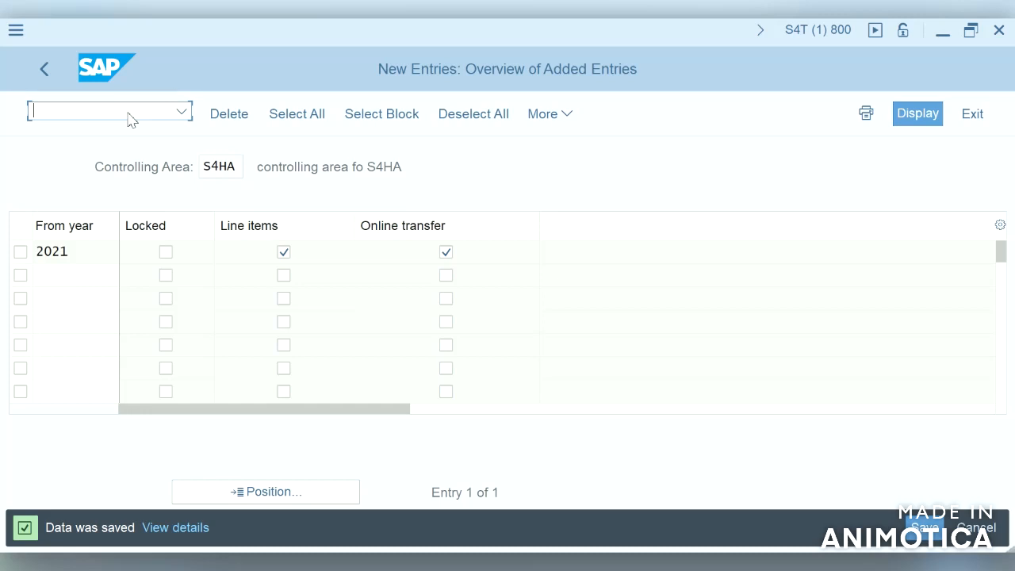
click(181, 112)
click(115, 127)
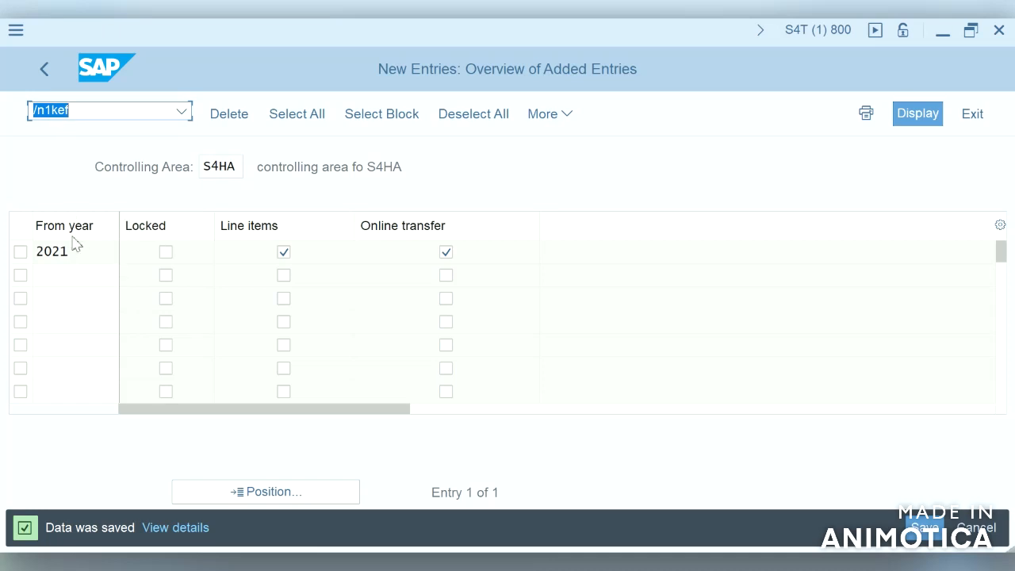
key(BackSpace)
key(ctrl+z)
click(180, 113)
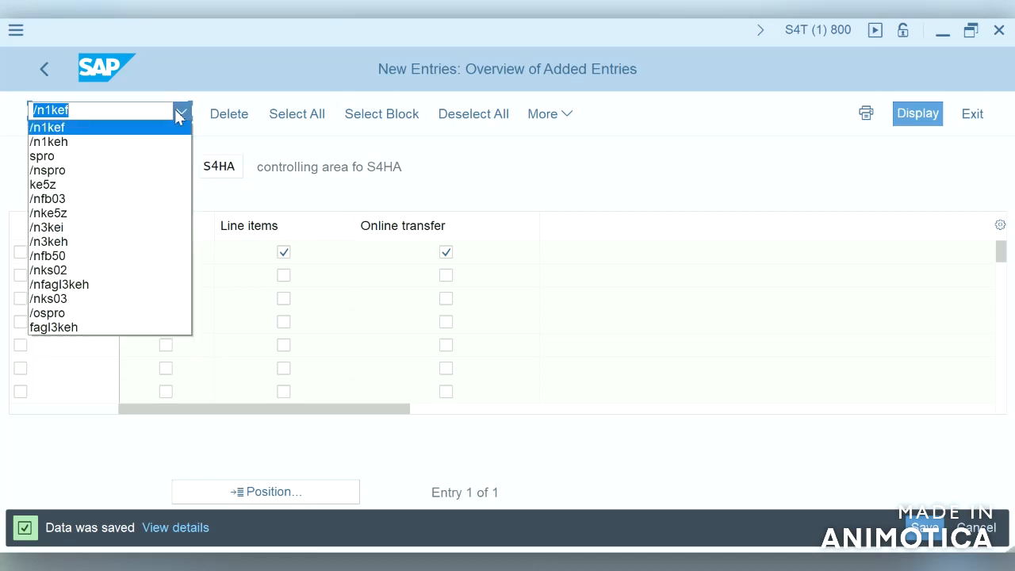
- Open the SAP Reference IMG through transaction SPRO and expand the Controlling node
text(/)
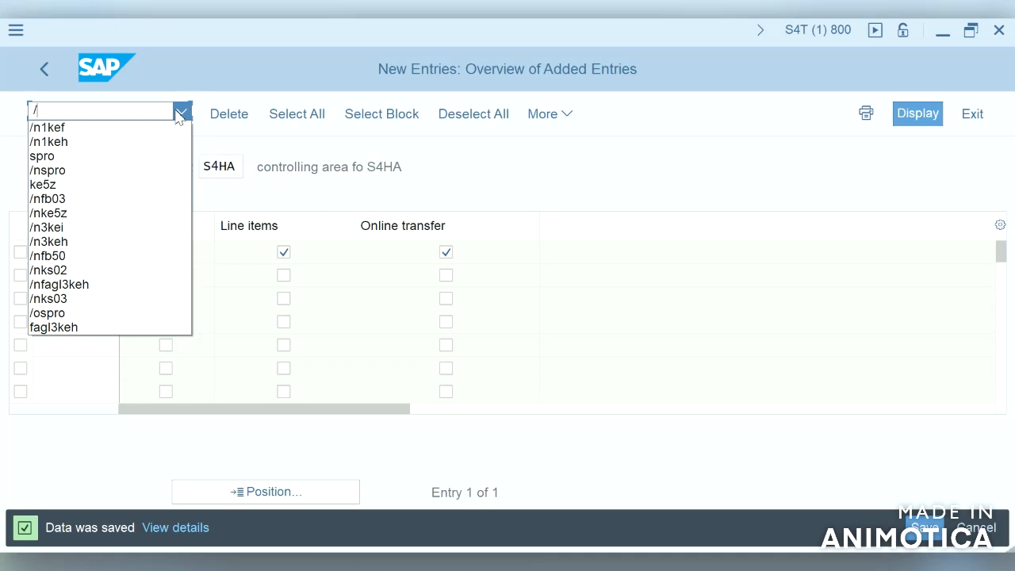
text(nspro)
key(Return)
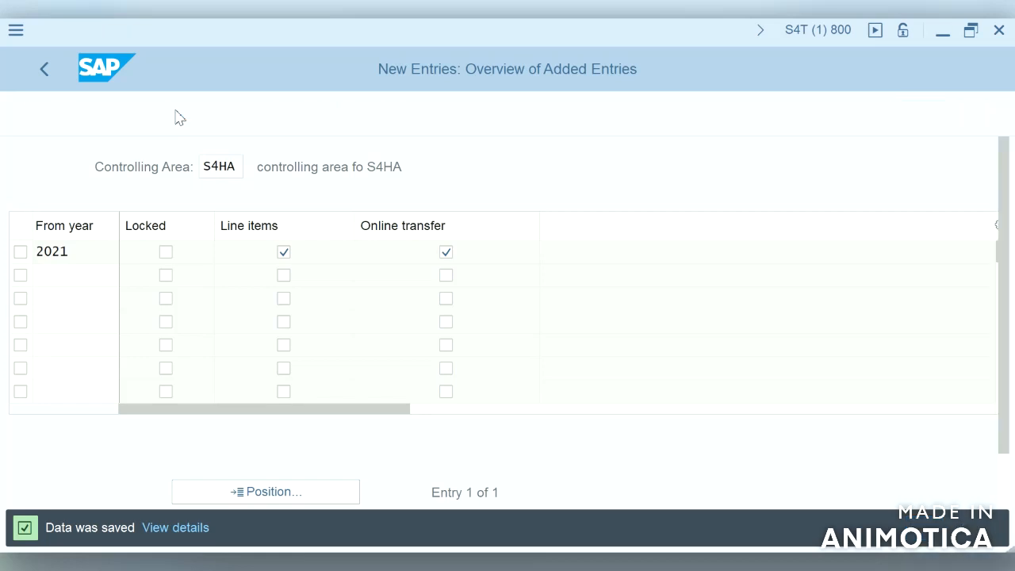
click(282, 115)
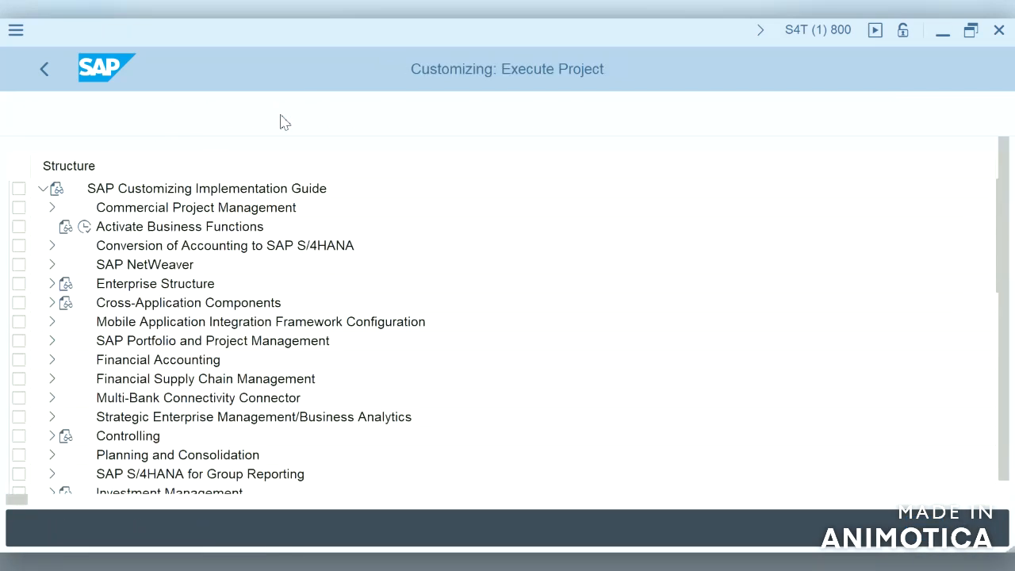
click(51, 436)
- Expand Profit Center Accounting under Controlling down to the Profit Center activities in Master Data
key(ctrl+/)
key(Down)
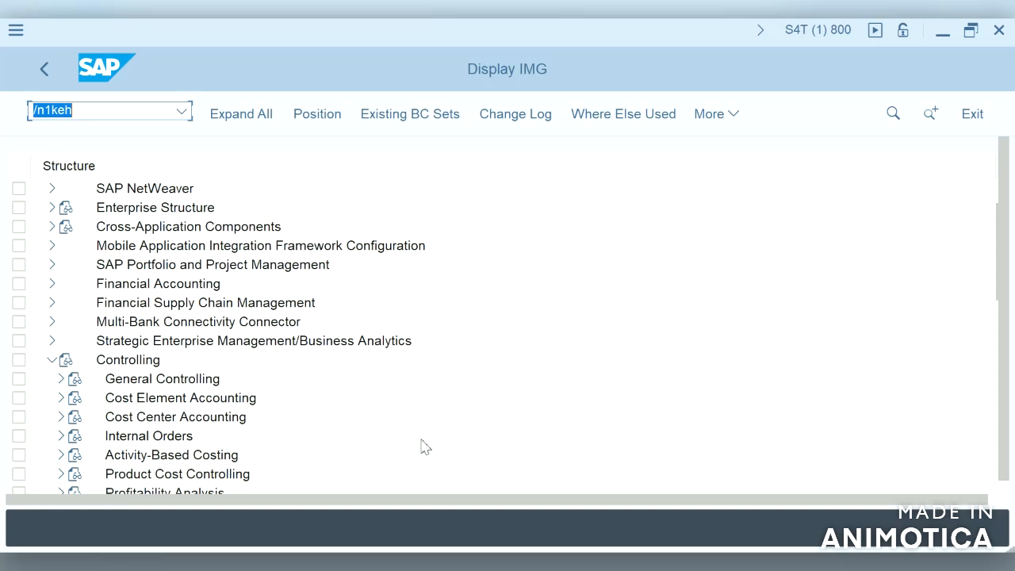
key(Down)
click(1007, 489)
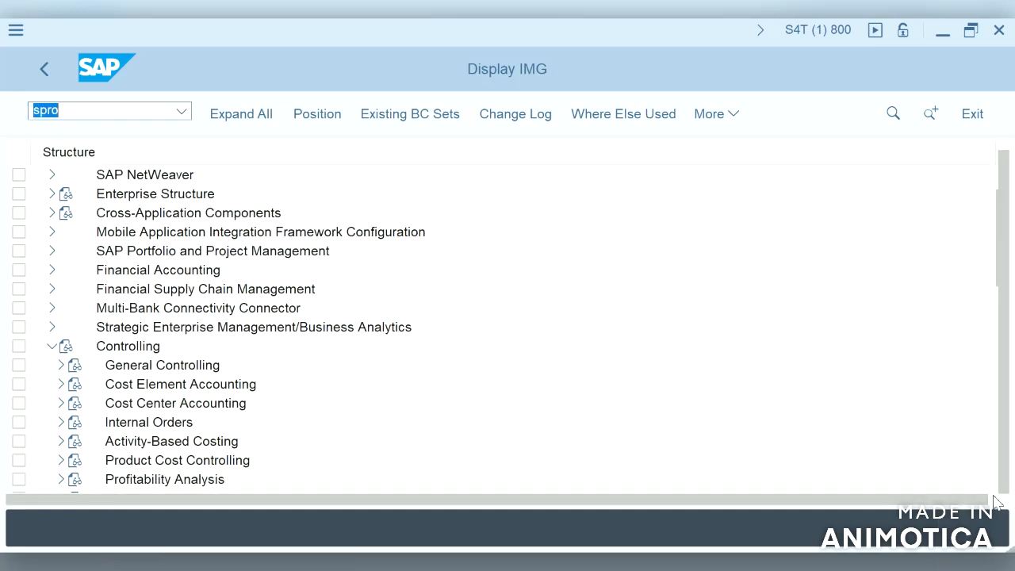
click(997, 502)
click(993, 469)
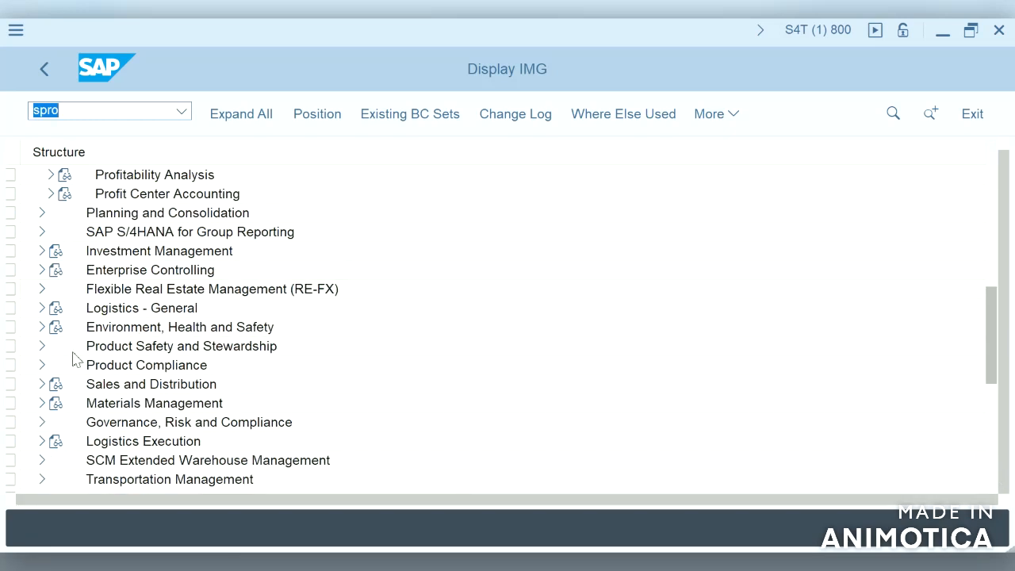
click(50, 194)
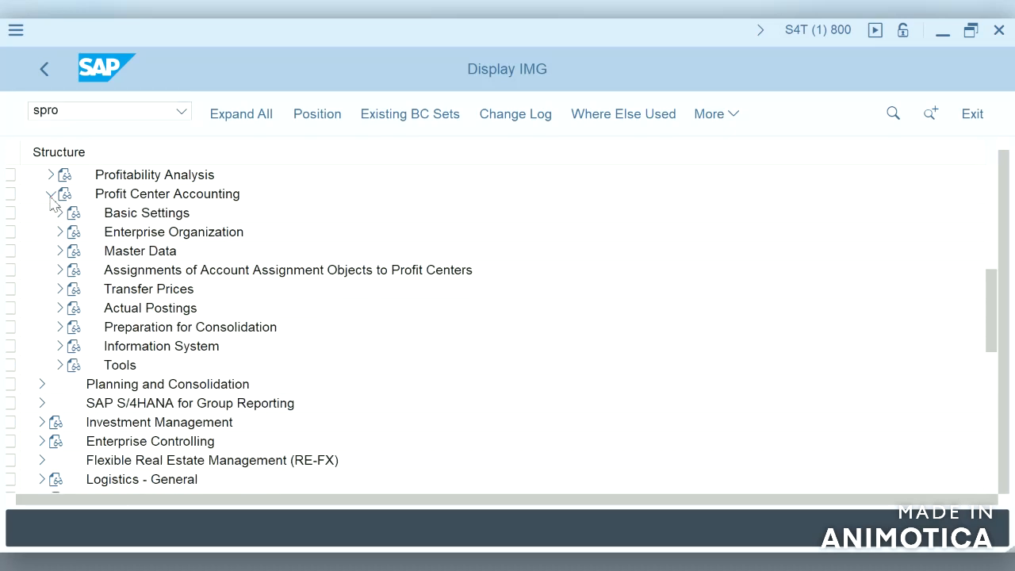
click(70, 264)
click(78, 283)
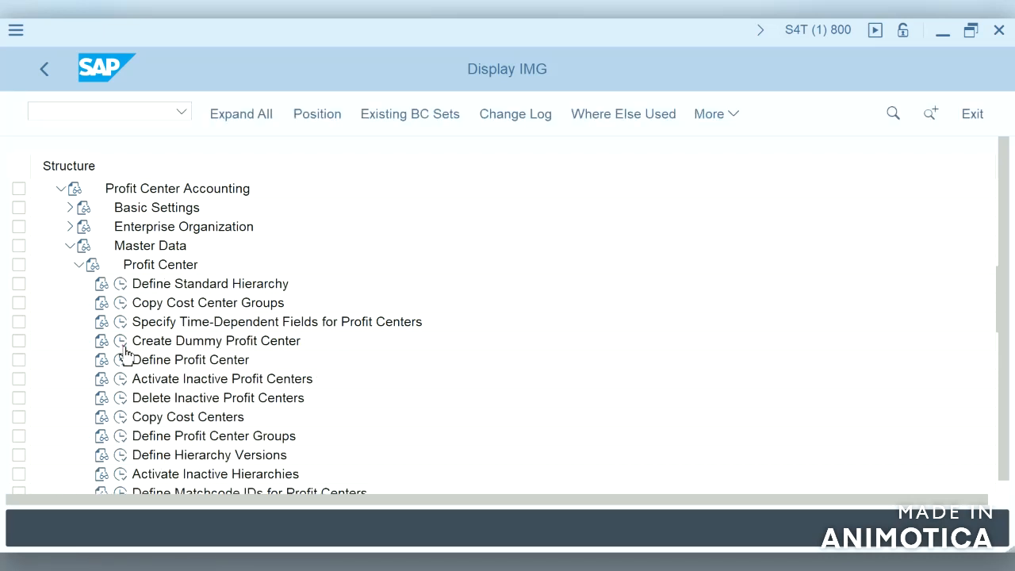
- Execute Create Dummy Profit Center, choose the Change Profit Center activity and open profit center DUMMY in controlling area S4HA
click(123, 347)
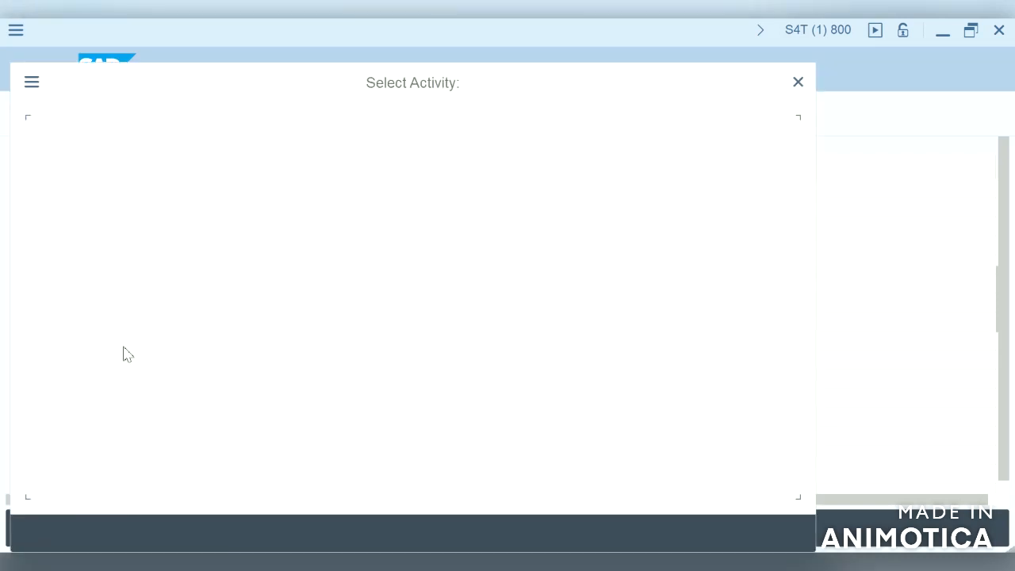
click(183, 228)
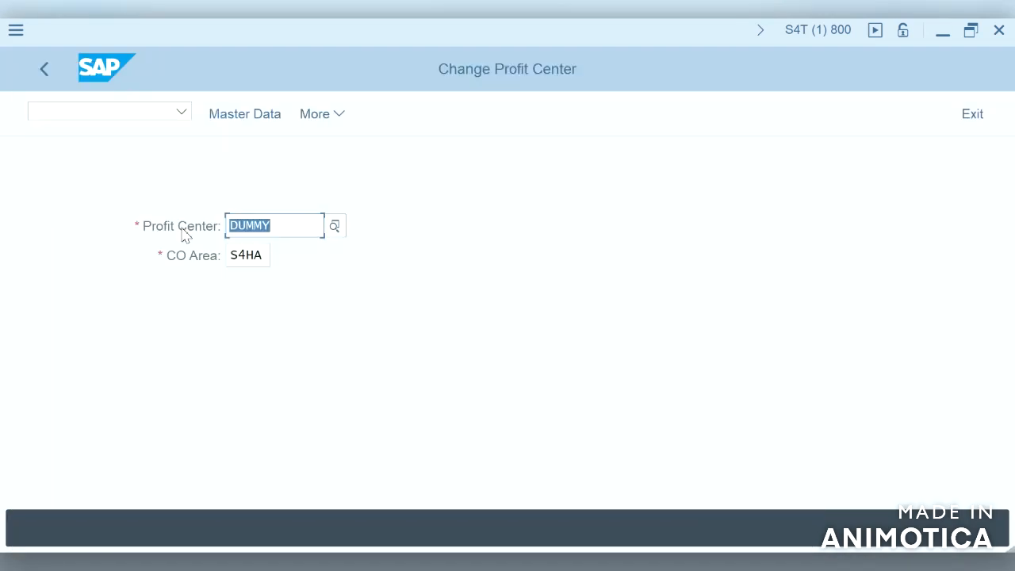
key(Return)
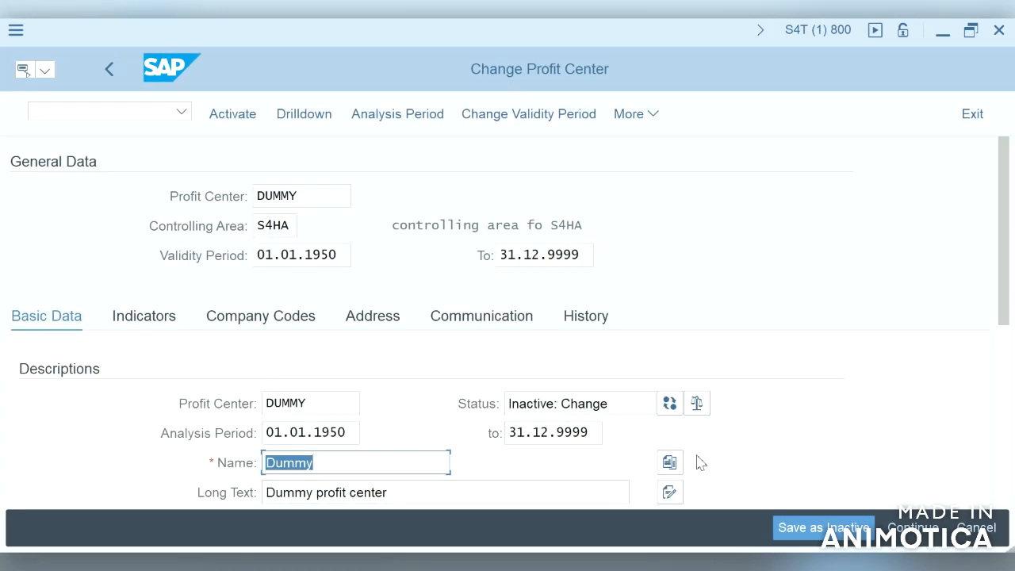
- Review the dummy profit center's basic data, company code assignment and indicators, and return to the IMG structure
click(1007, 428)
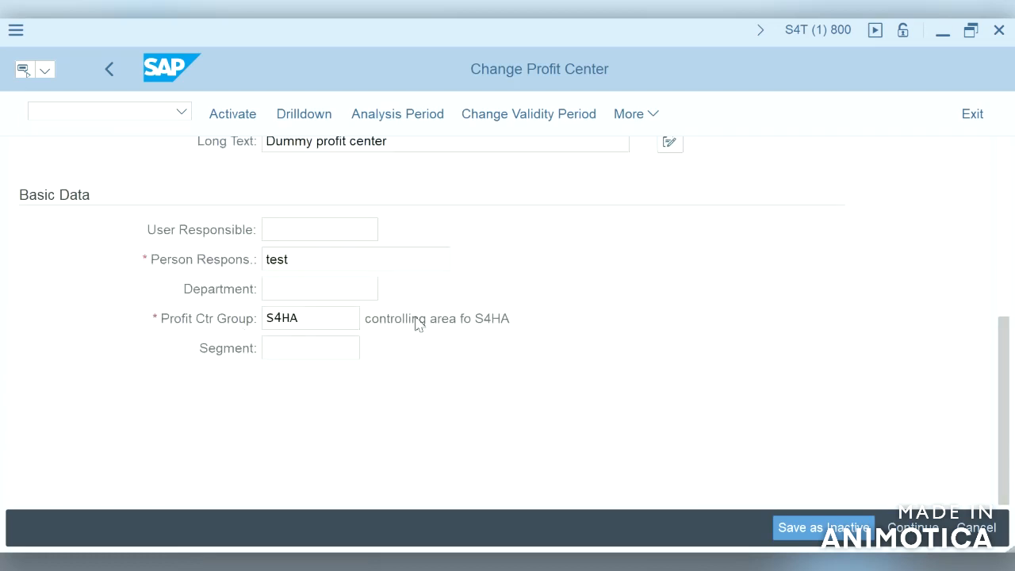
click(1005, 204)
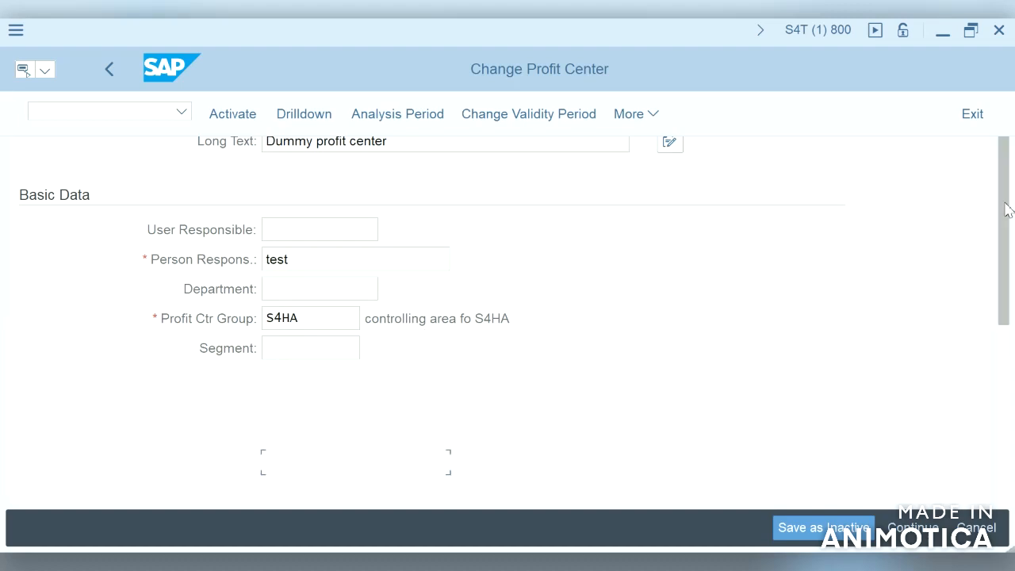
click(276, 319)
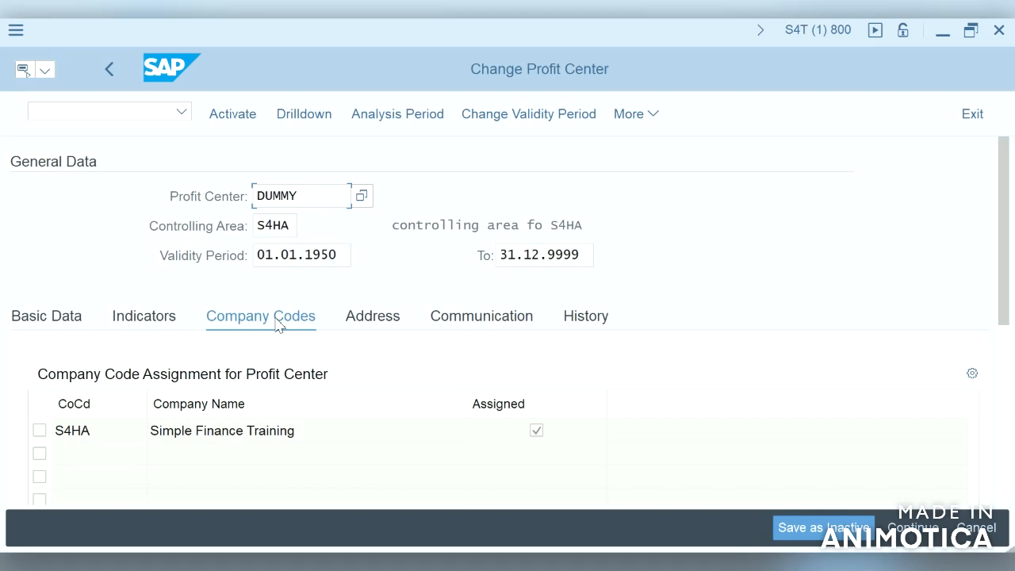
click(153, 319)
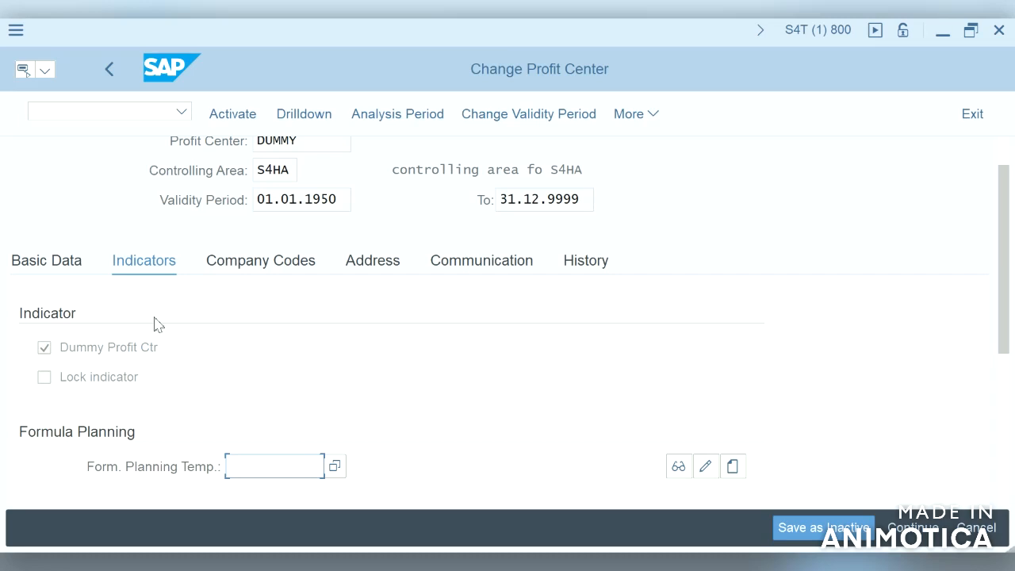
click(159, 119)
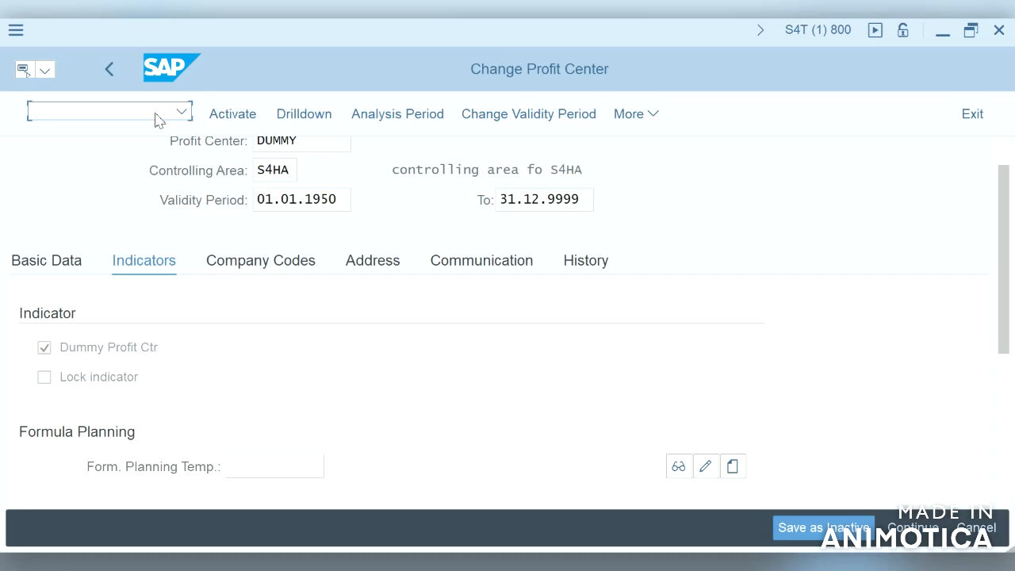
text(/n)
click(111, 70)
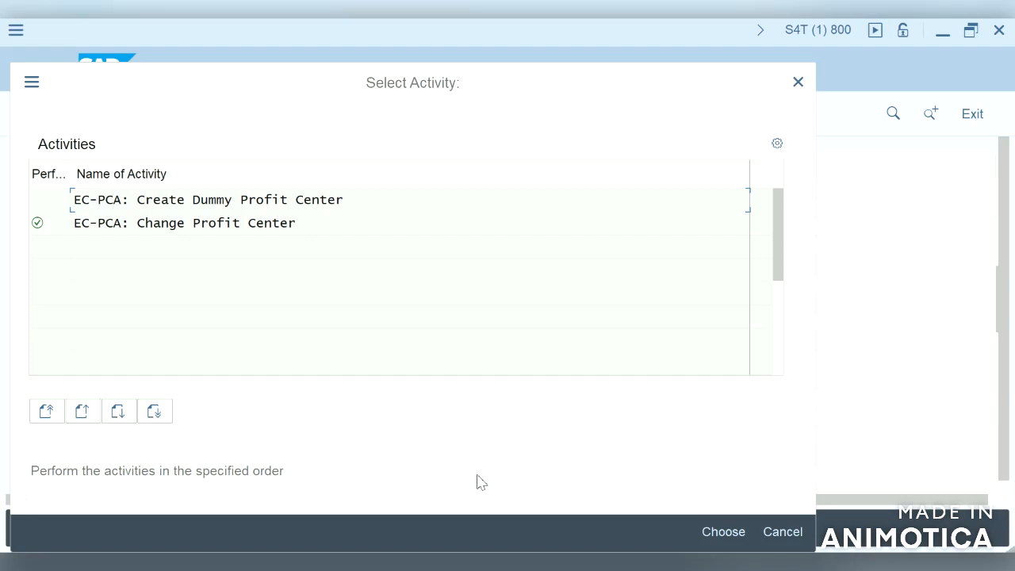
click(785, 534)
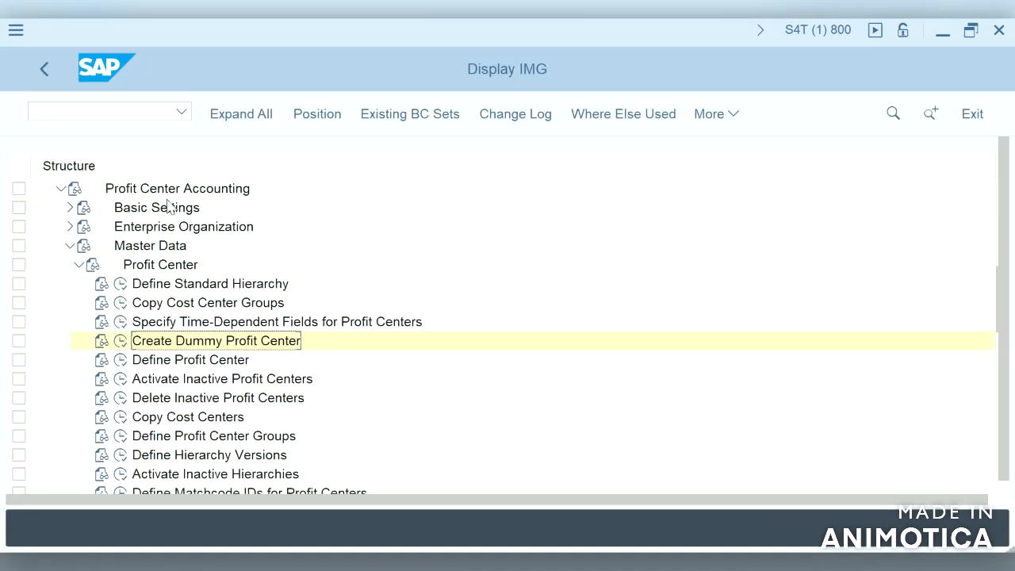
- Open the controlling area settings under Profit Center Accounting's Basic Settings, review them and save
click(70, 208)
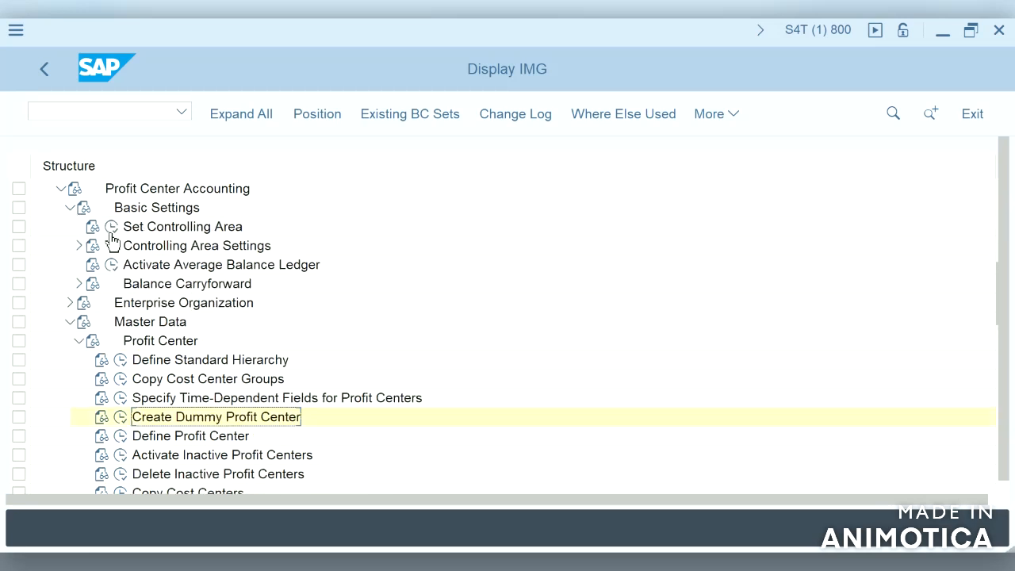
click(79, 246)
click(120, 266)
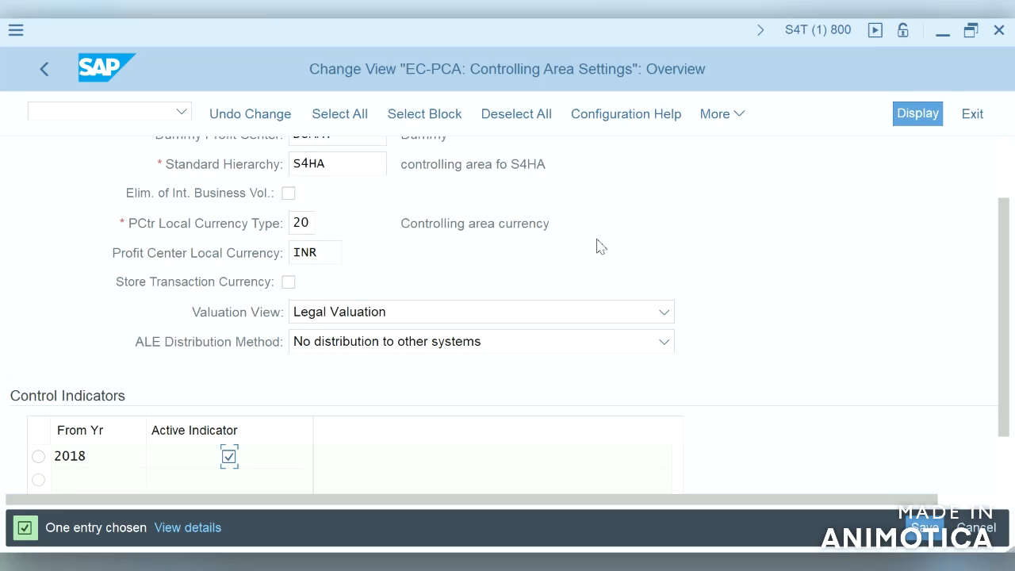
click(1003, 152)
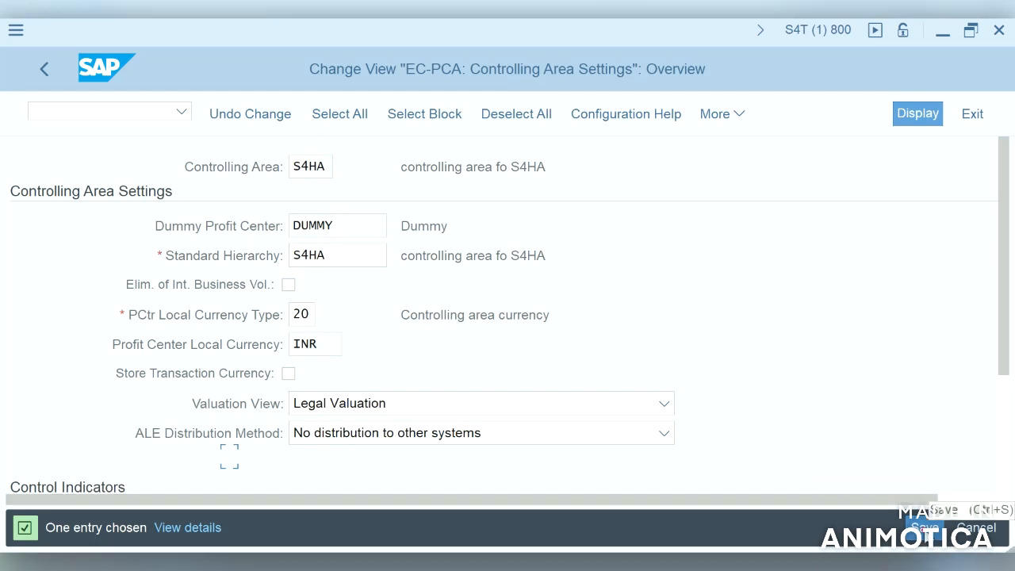
click(924, 526)
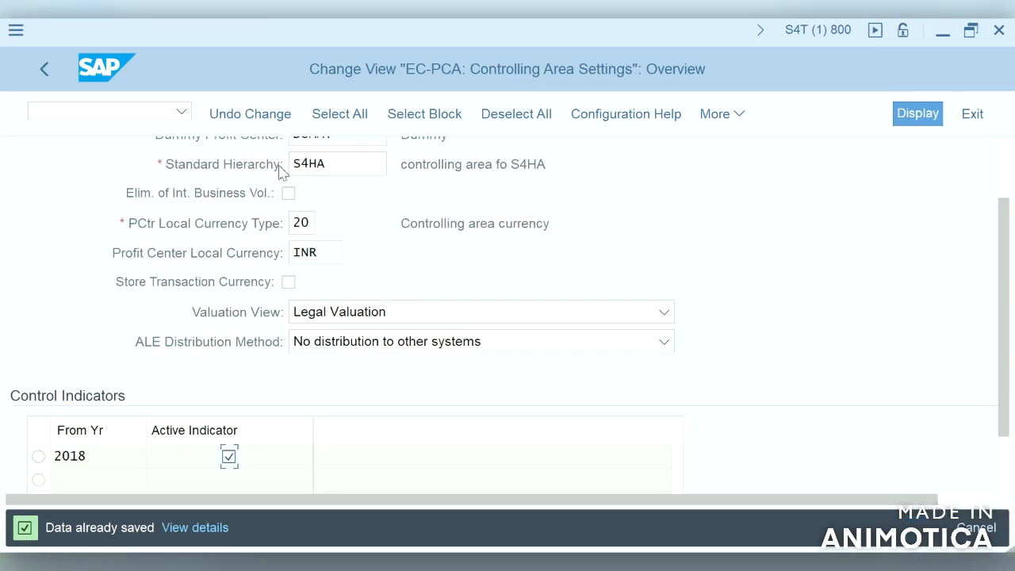
- Start transaction KE5Z and restrict the actual line items selection to profit center S4HAPROFIT
click(154, 113)
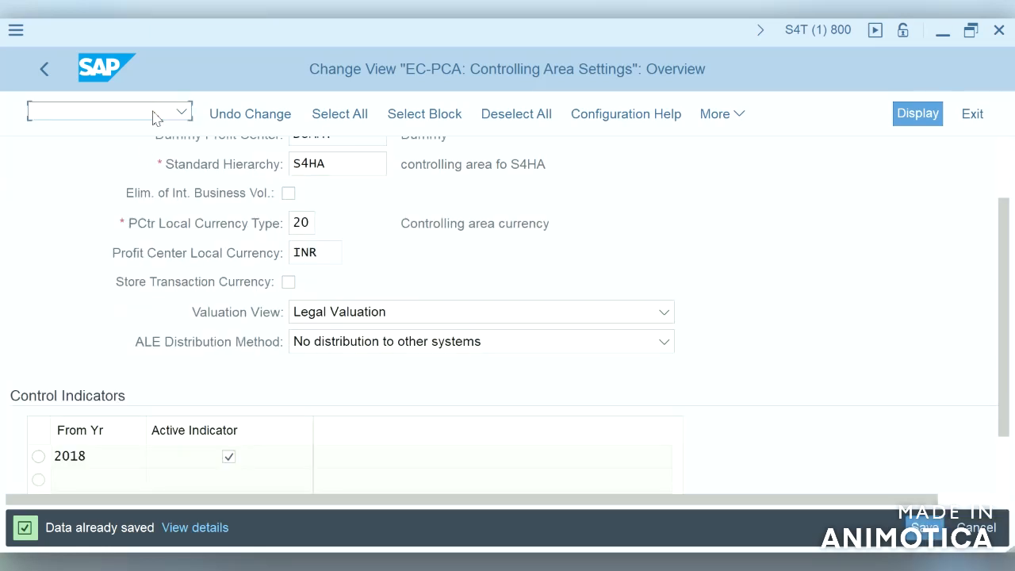
text(/n)
click(181, 111)
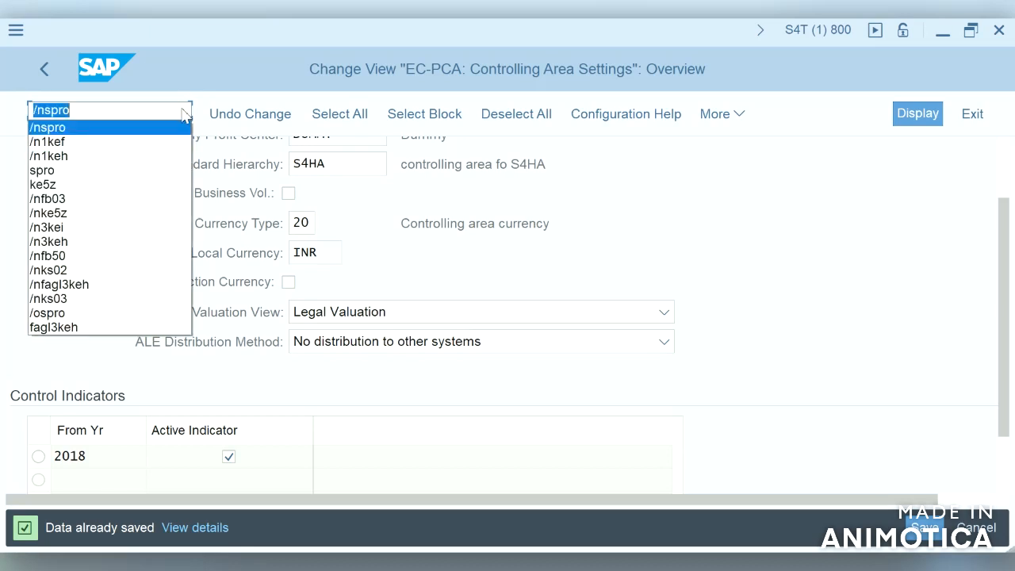
click(79, 216)
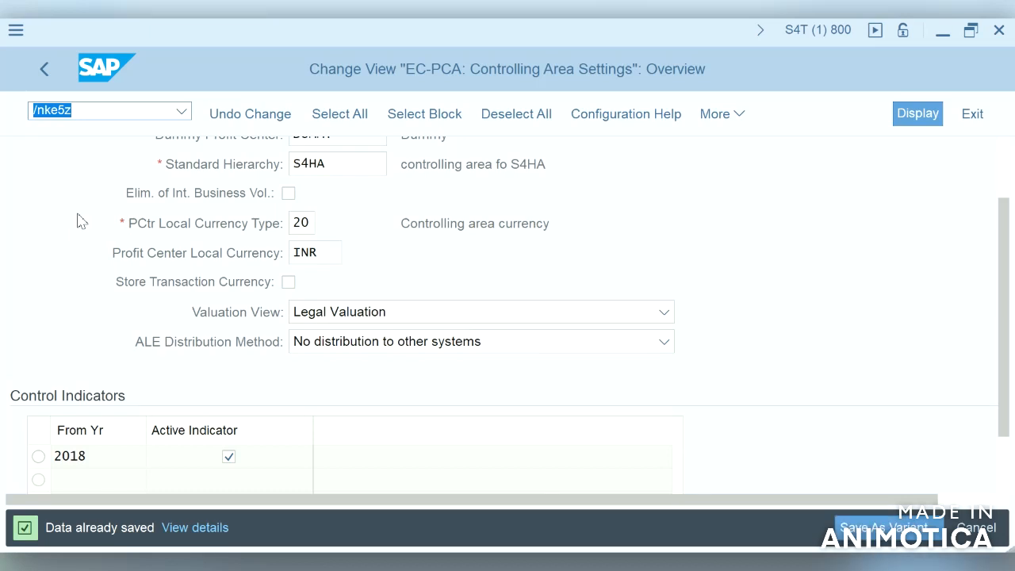
key(Return)
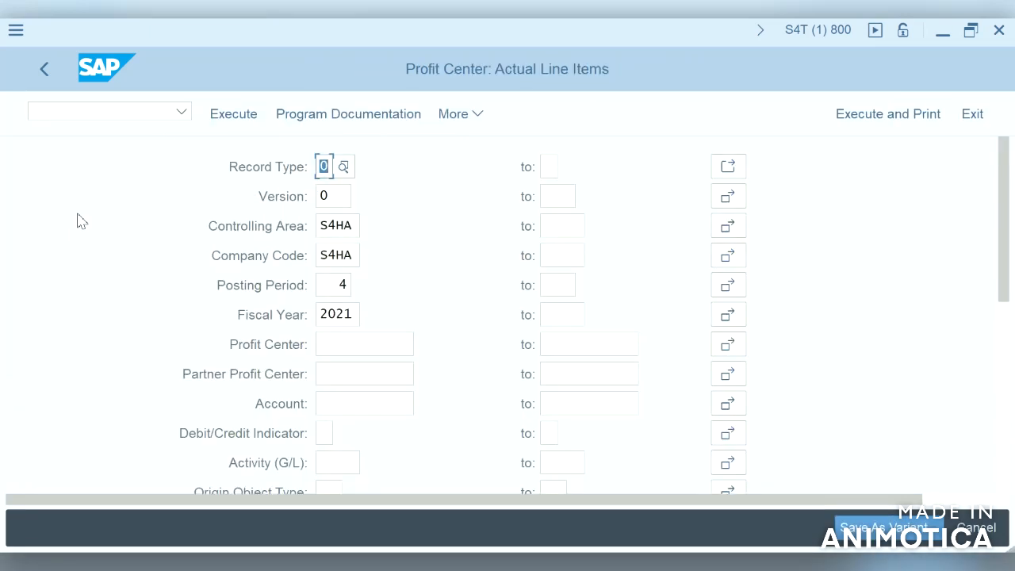
click(358, 350)
click(360, 371)
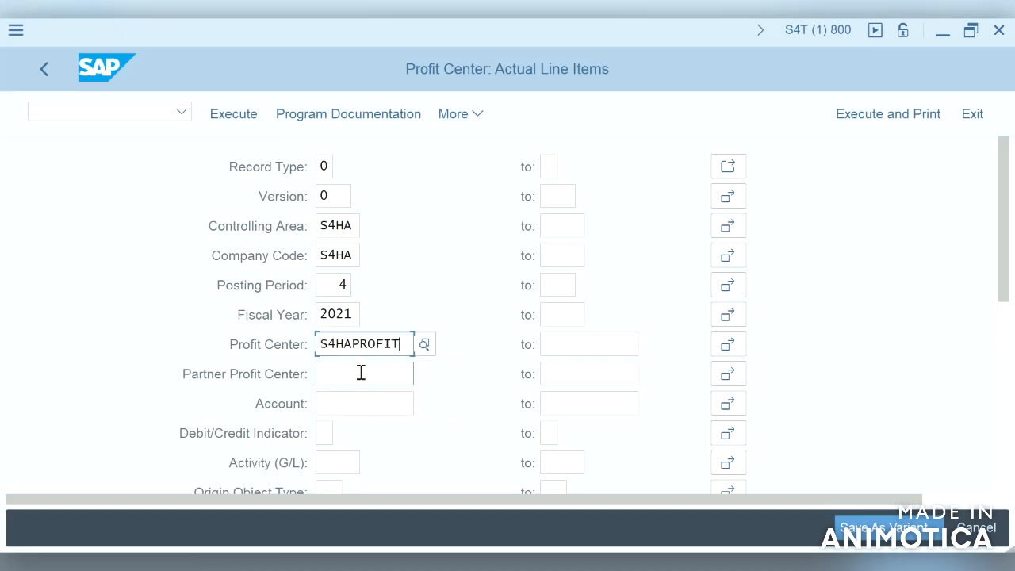
- Execute and print the actual line items report to output device LP01, keeping the SAP spool only setting
click(899, 116)
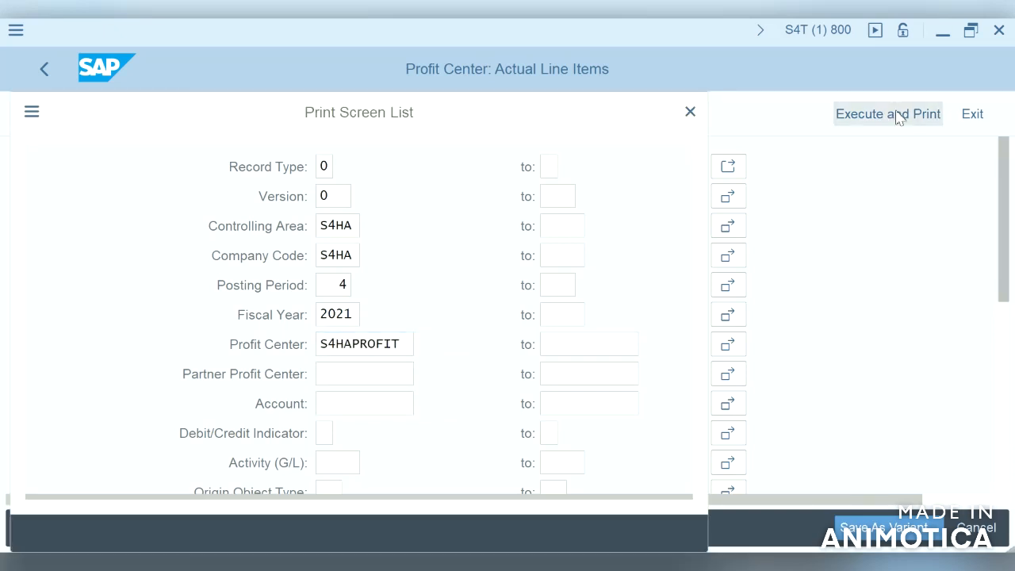
text(lp01)
key(Return)
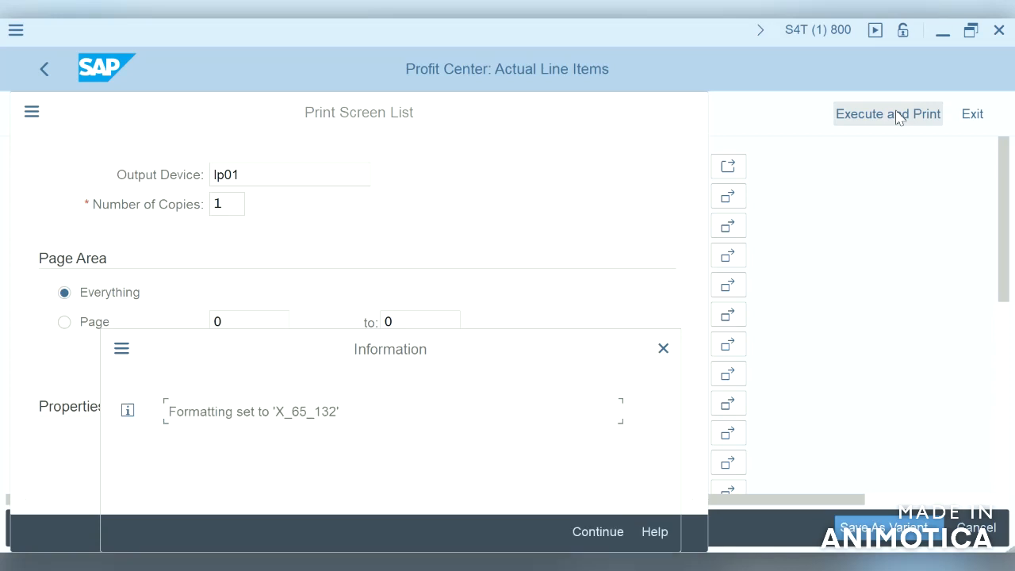
click(600, 533)
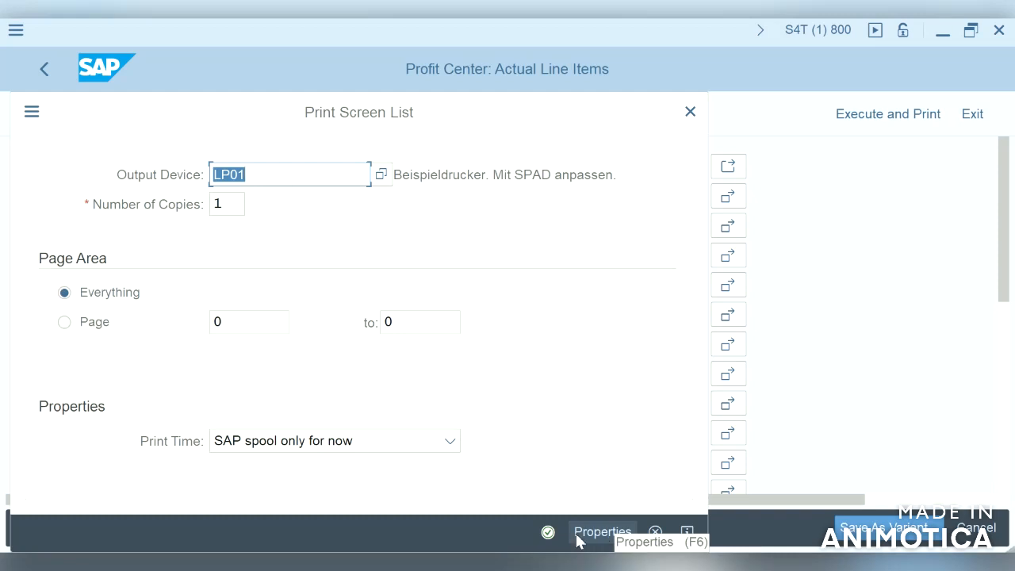
click(549, 535)
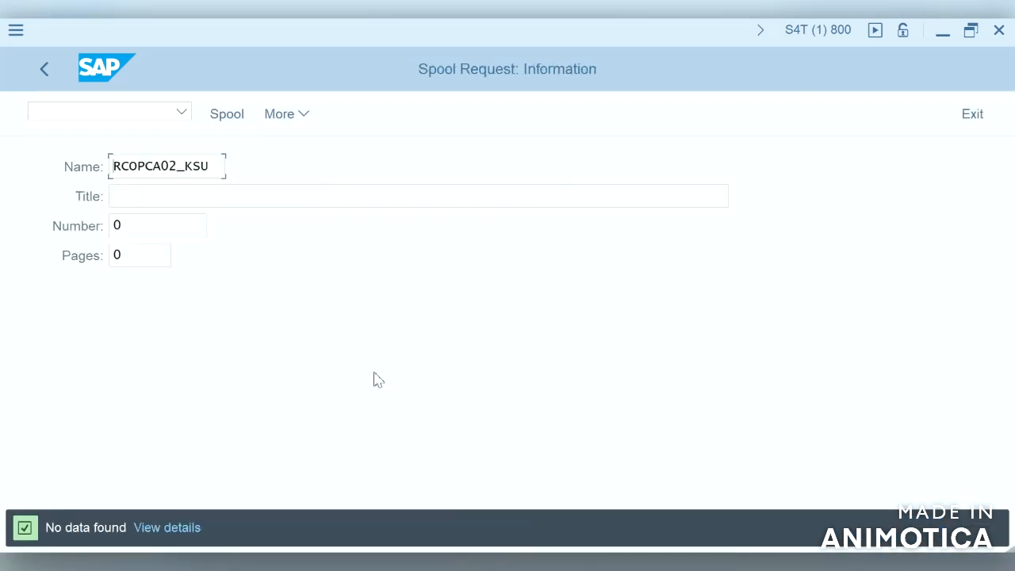
- Start transaction 1KEF to check the control parameters for actual postings
click(181, 113)
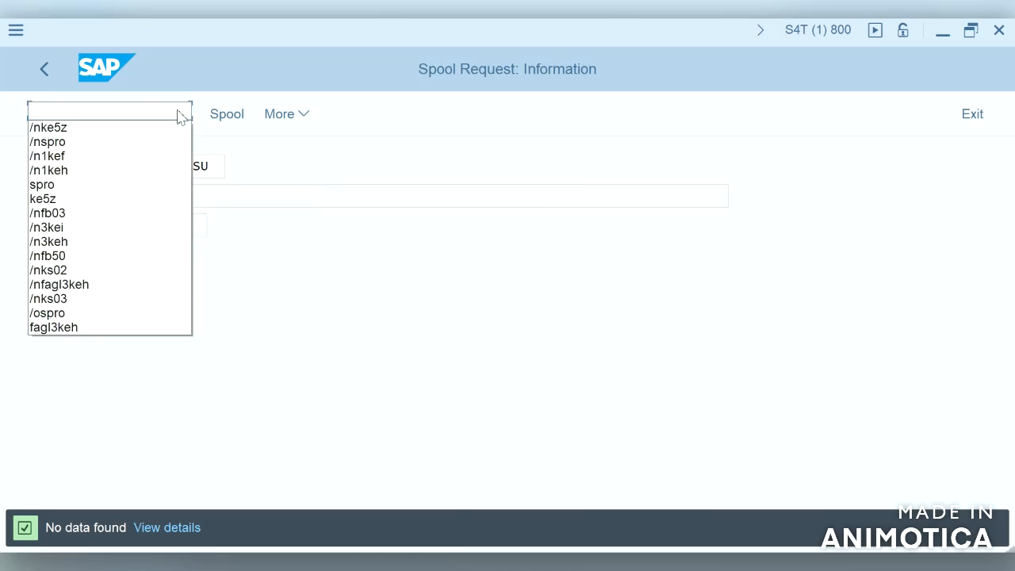
click(115, 157)
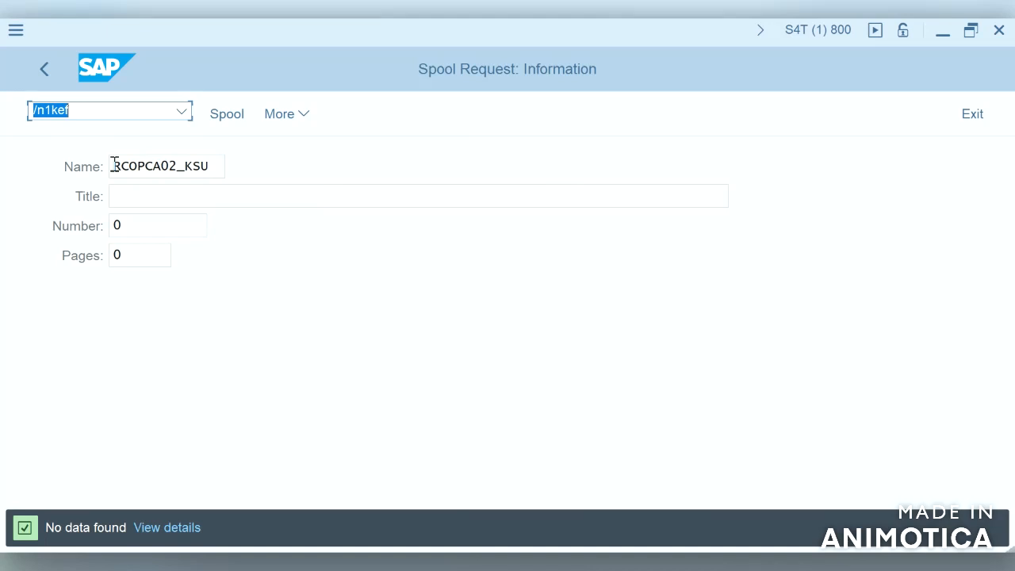
key(Return)
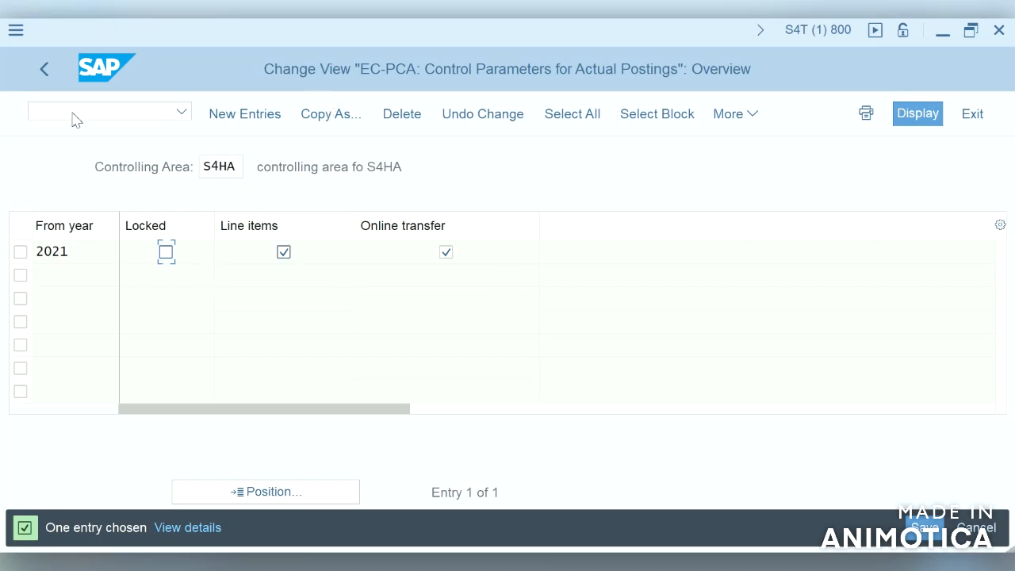
- Start transaction FB50 for a new G/L account document and set the document date to 02.07.2021
click(132, 119)
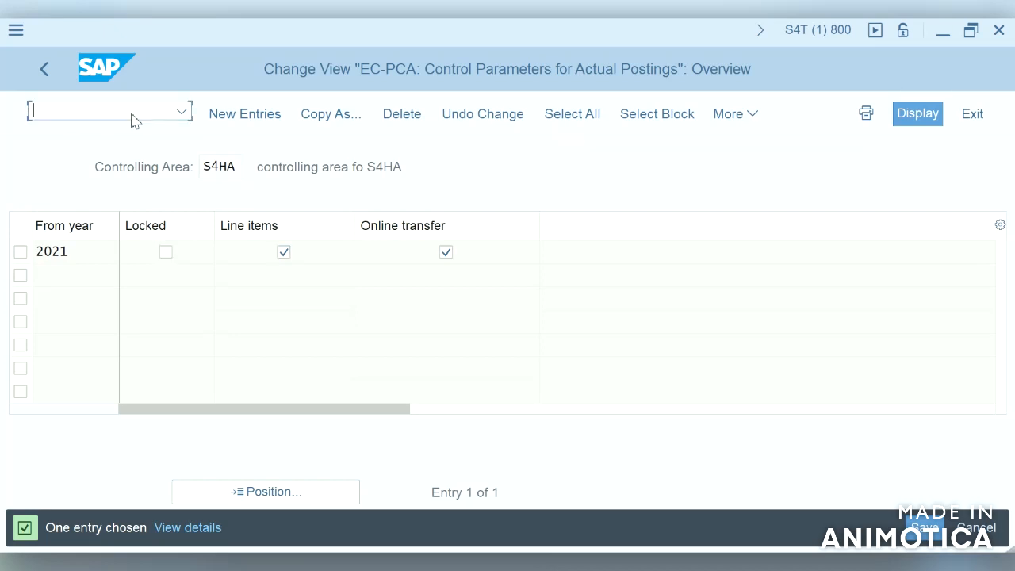
text(/nfb50)
key(Return)
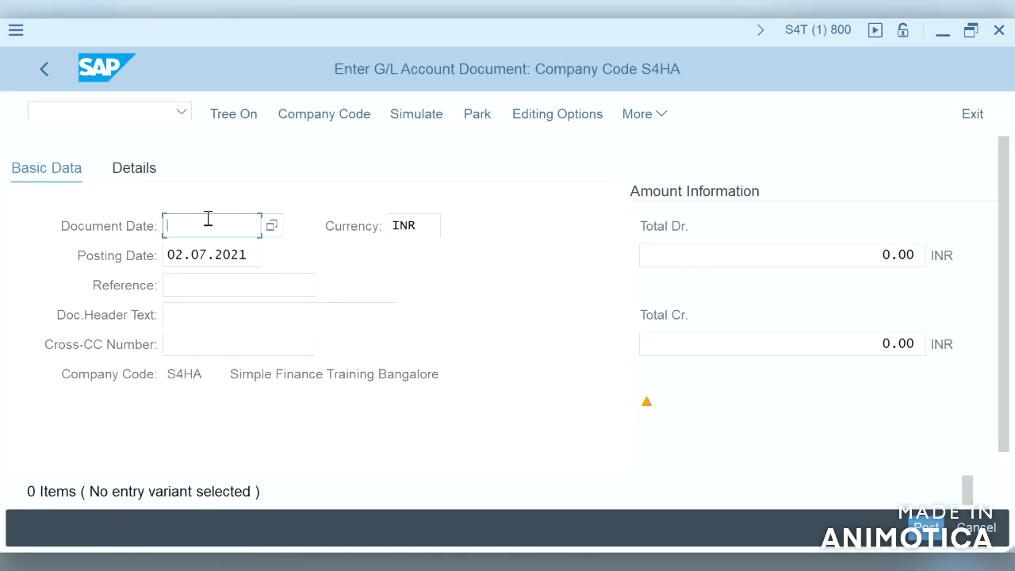
click(207, 219)
click(215, 254)
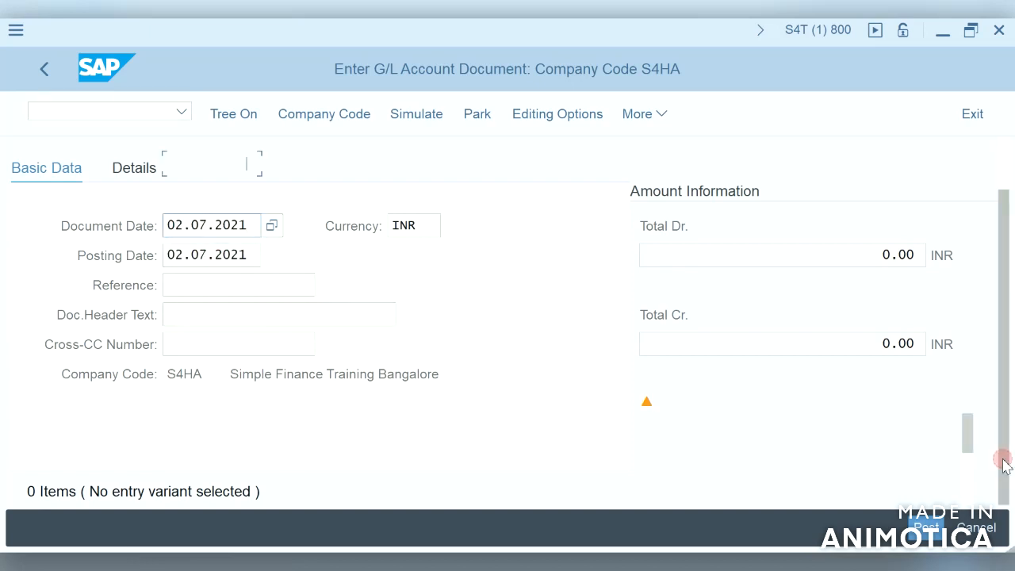
- Enter the first line item as a credit of 1000 INR to G/L account 3002
scroll(1005, 464, down, 2)
click(94, 486)
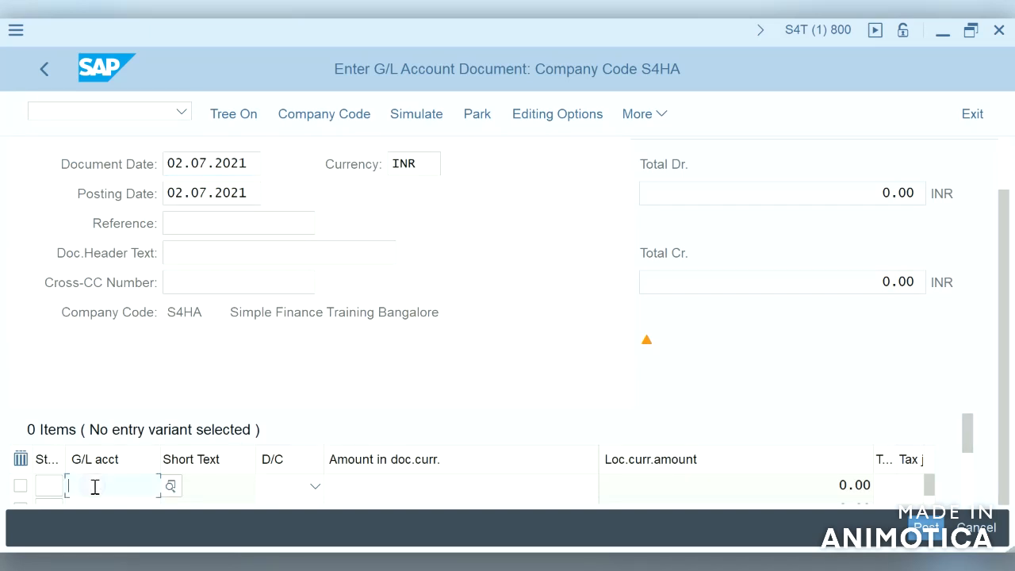
click(101, 400)
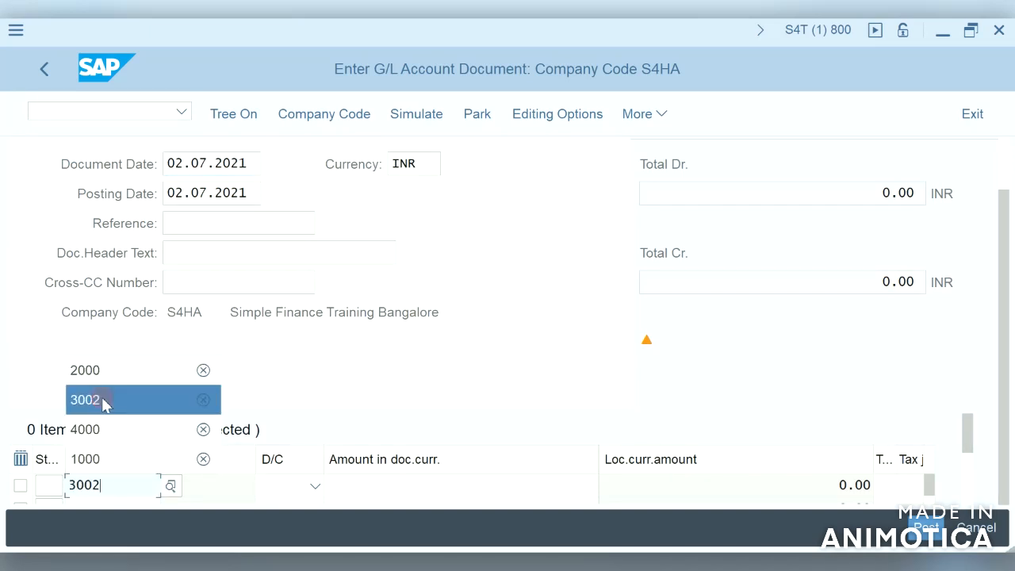
click(290, 497)
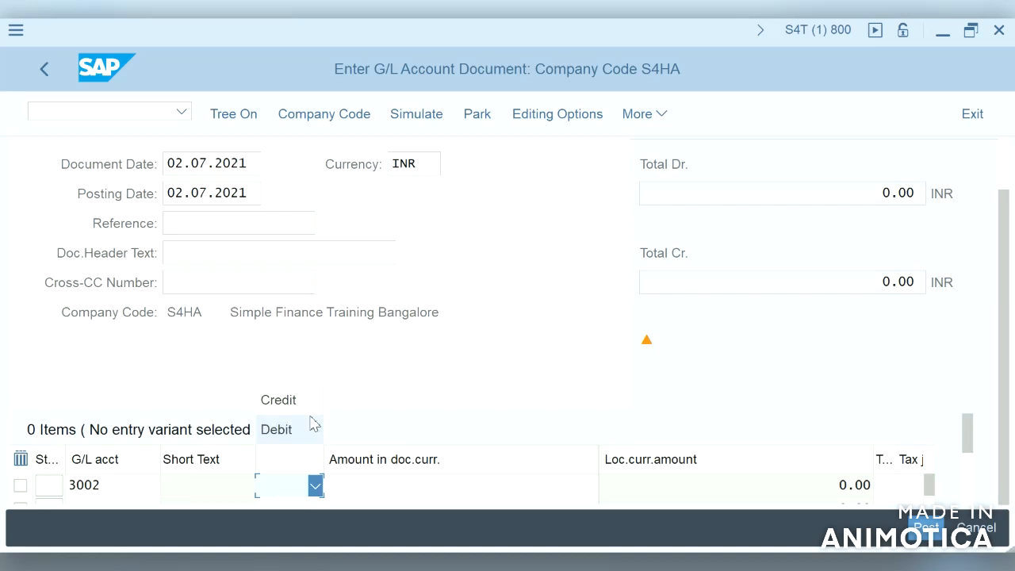
click(310, 403)
click(386, 484)
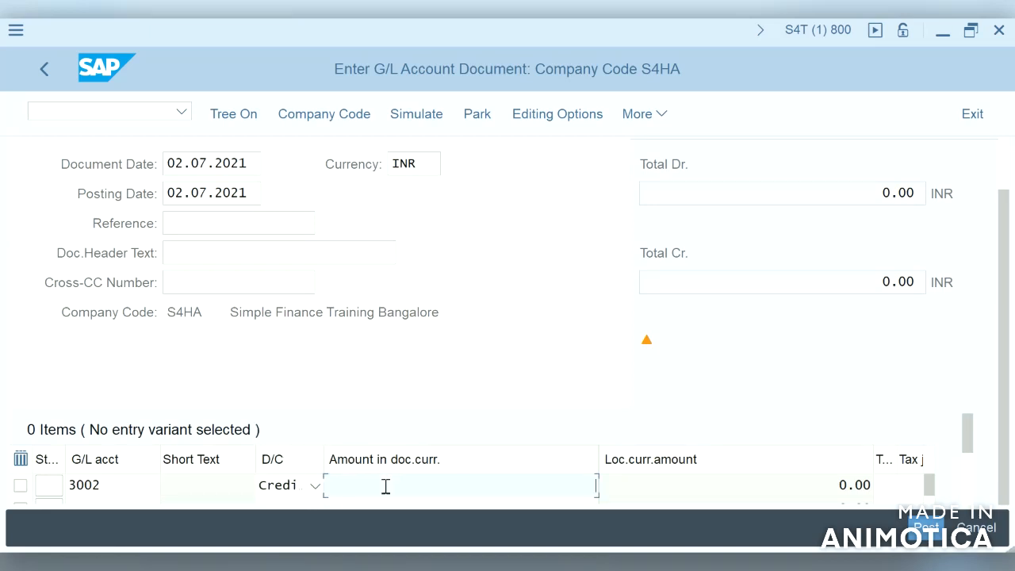
text(1000)
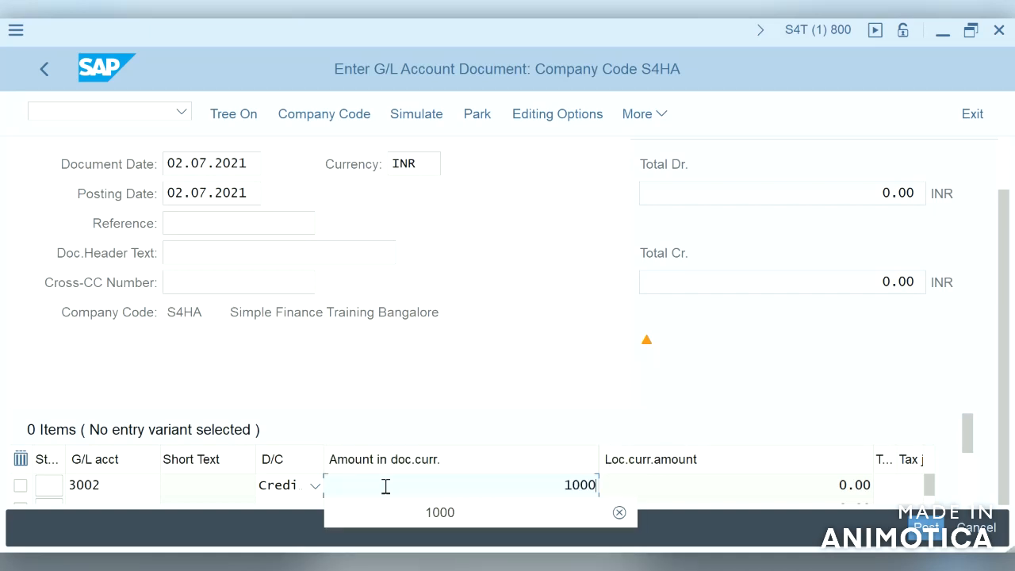
key(Return)
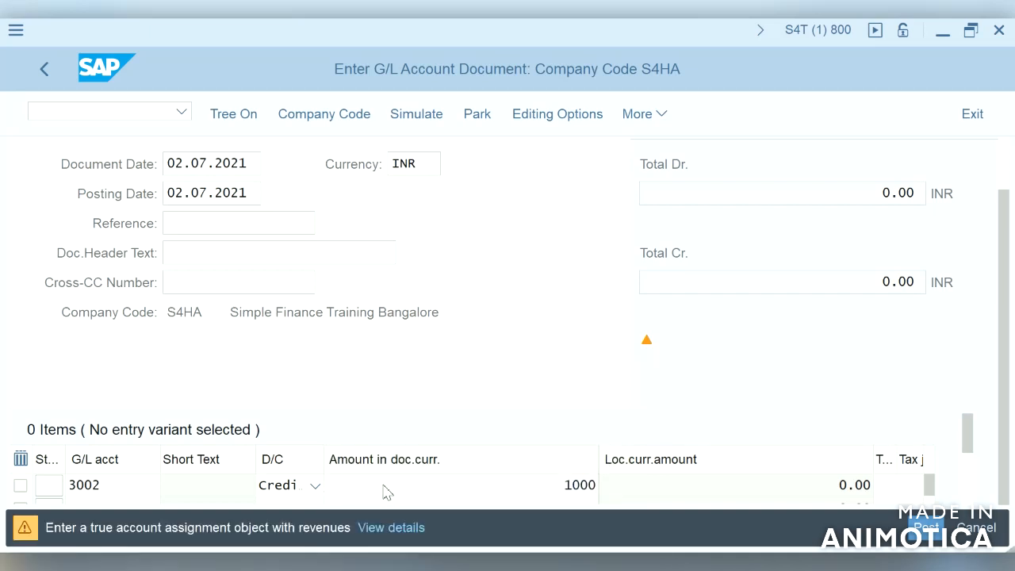
key(Return)
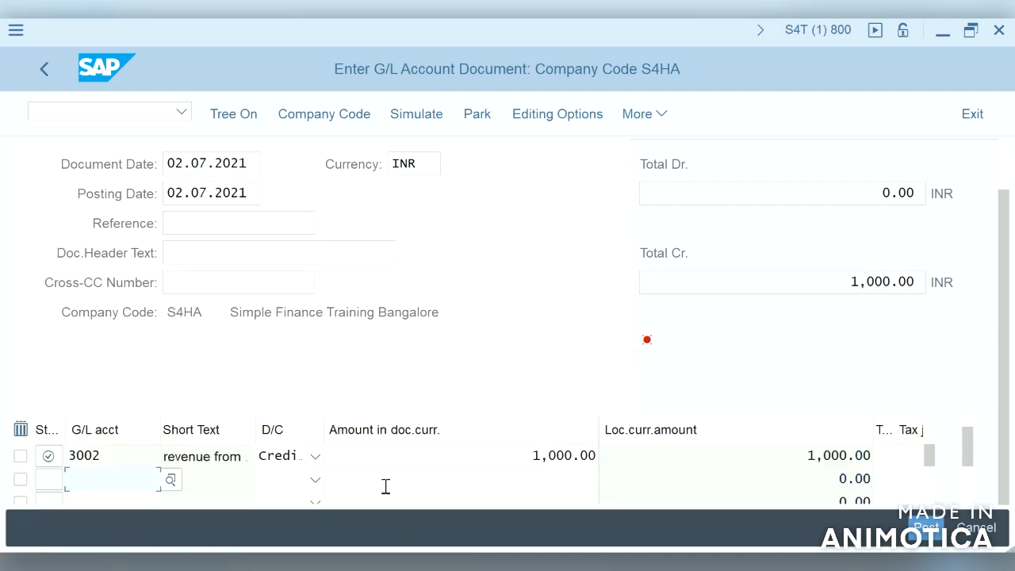
- Examine the account assignment fields of the 3002 line item, from cost center through order and sales order to WBS element
click(843, 459)
key(Tab)
key(Tab)
key(Tab)
key(Tab)
key(Tab)
key(Tab)
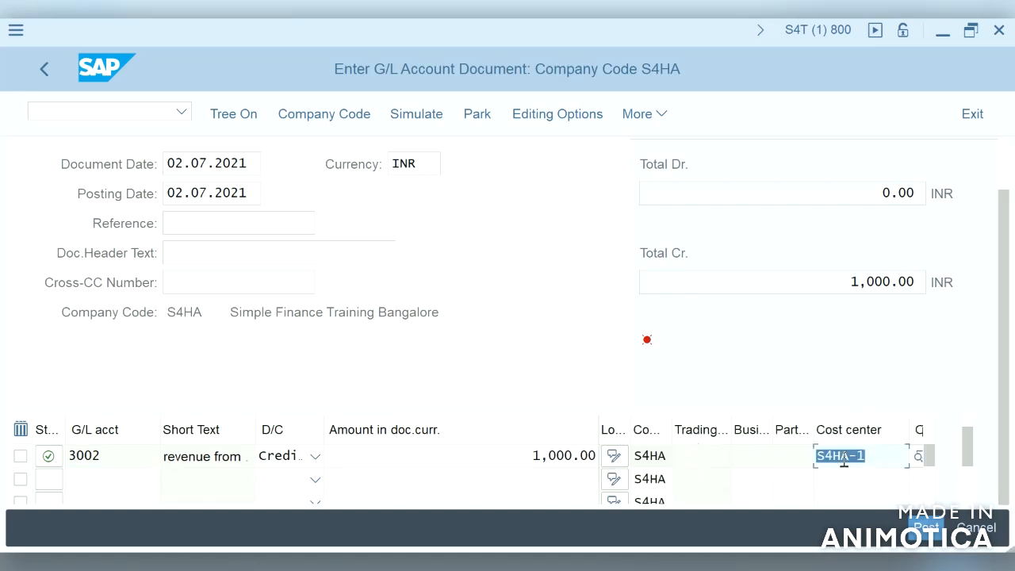
key(Tab)
key(Tab)
key(Tab)
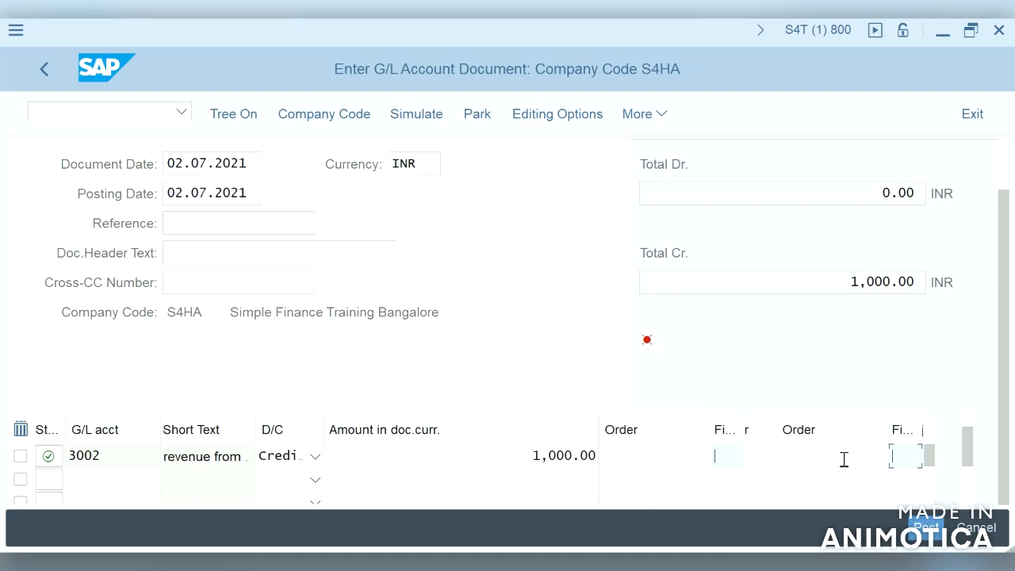
key(Tab)
key(Tab)
key(Tab)
key(Tab)
key(Tab)
key(Tab)
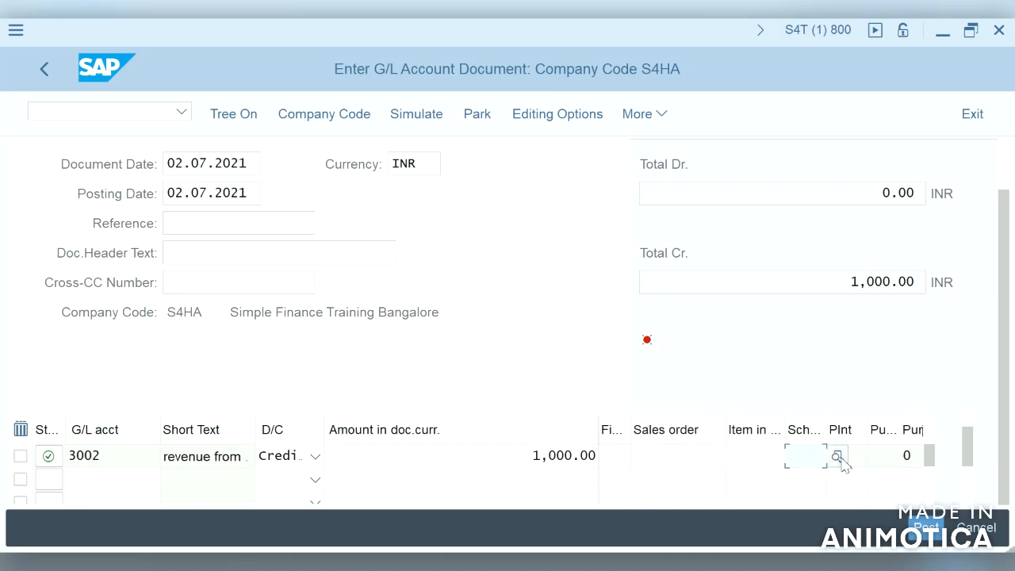
key(Tab)
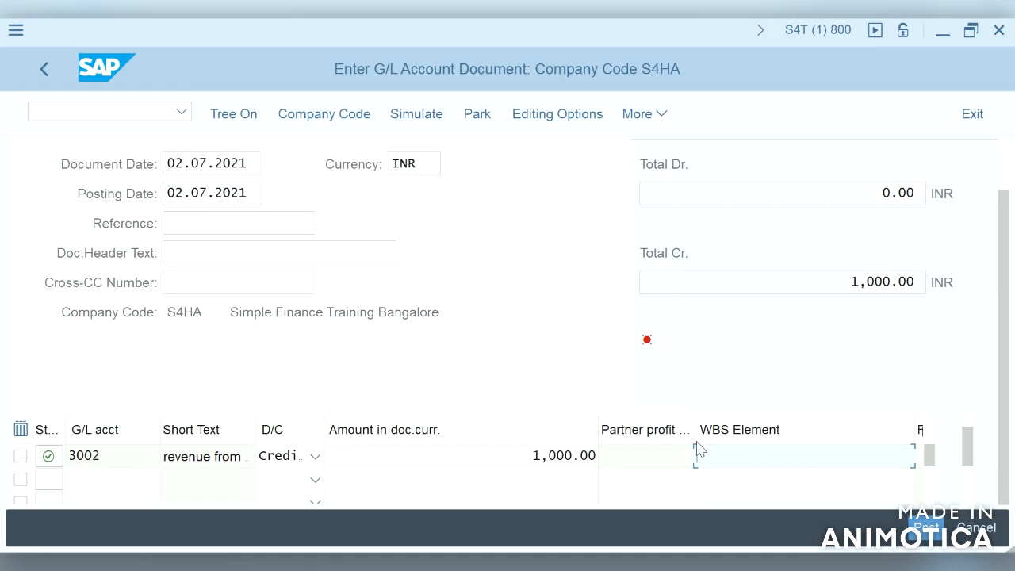
- Add a second line item debiting G/L account 2000 with 1000 INR and value date 02.07.2021
click(151, 481)
text(2000)
key(Tab)
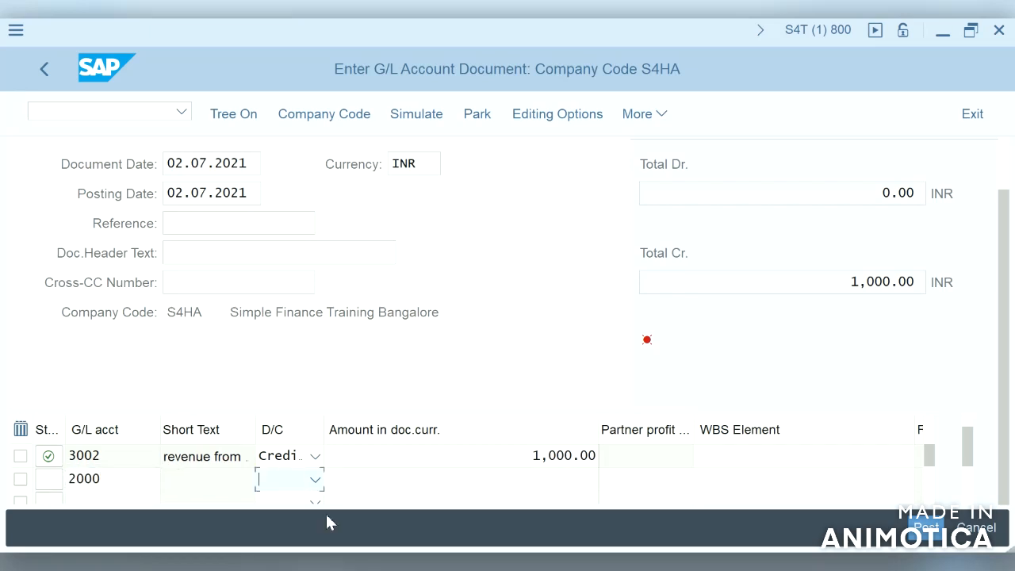
click(316, 481)
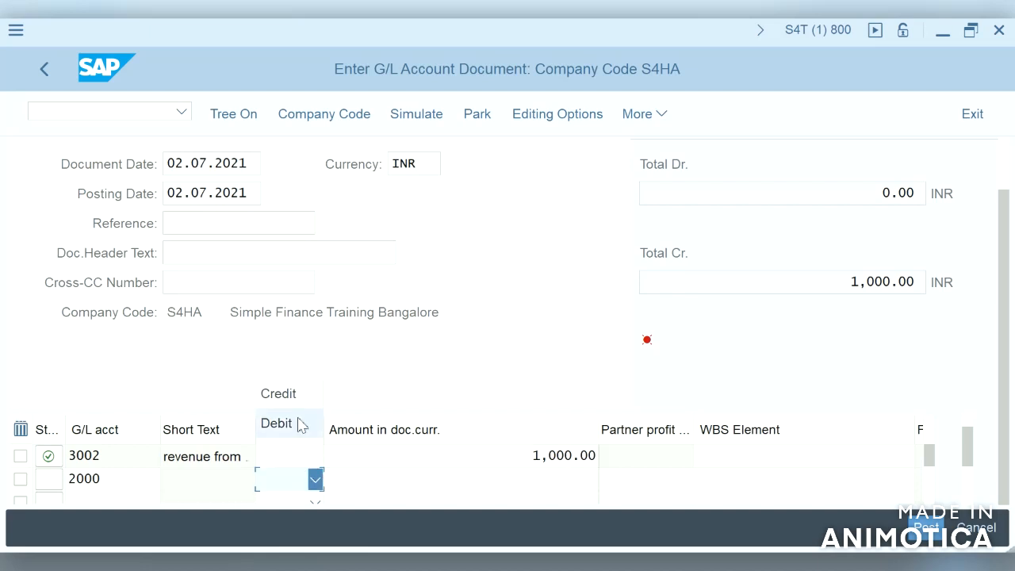
click(297, 423)
click(482, 479)
text(1000)
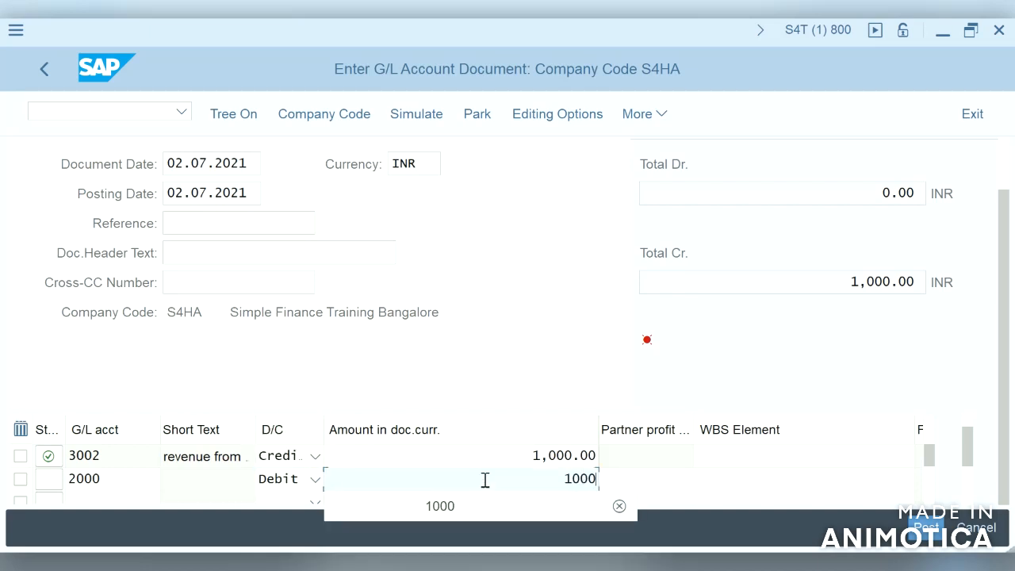
key(Return)
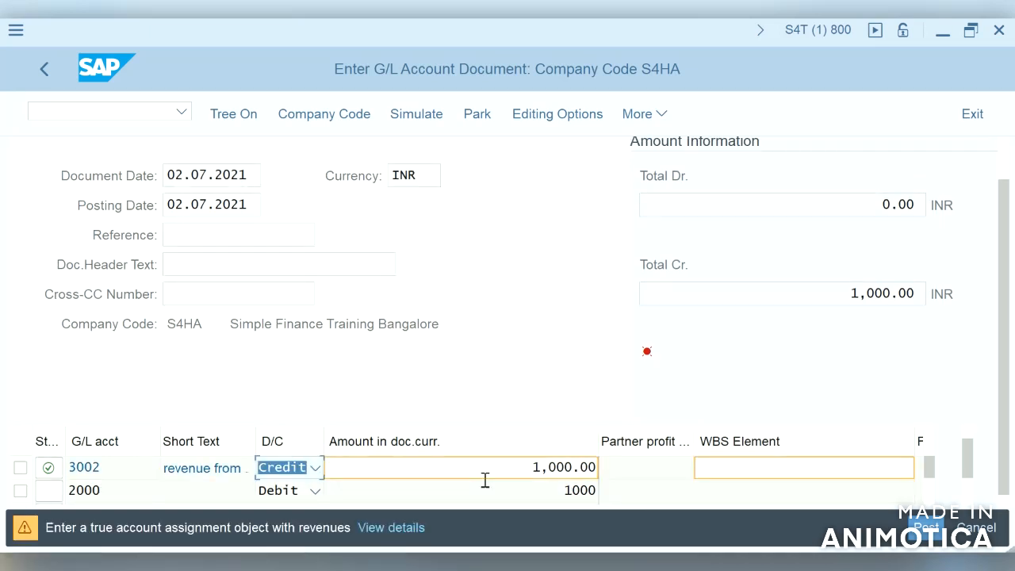
key(Return)
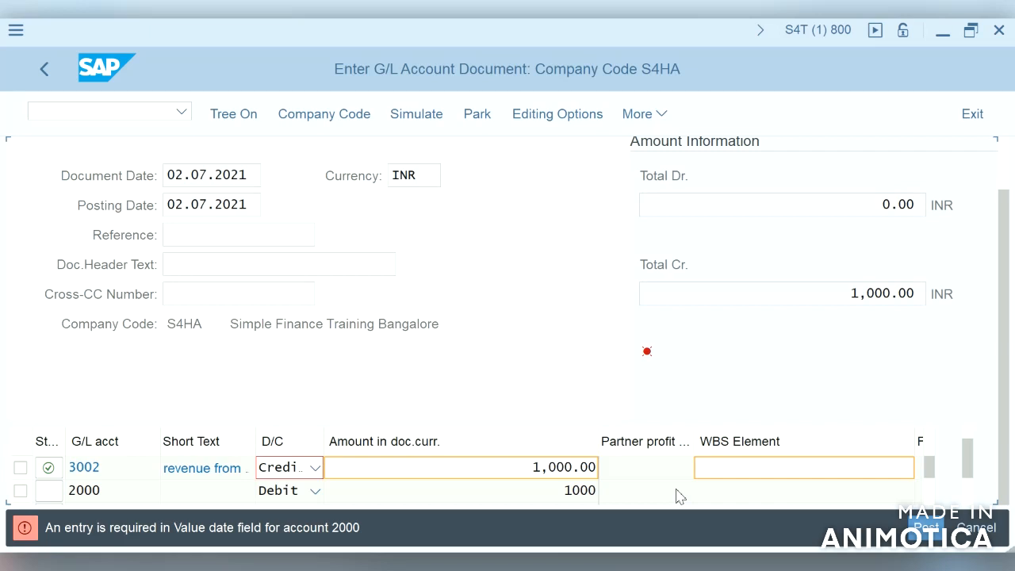
click(678, 490)
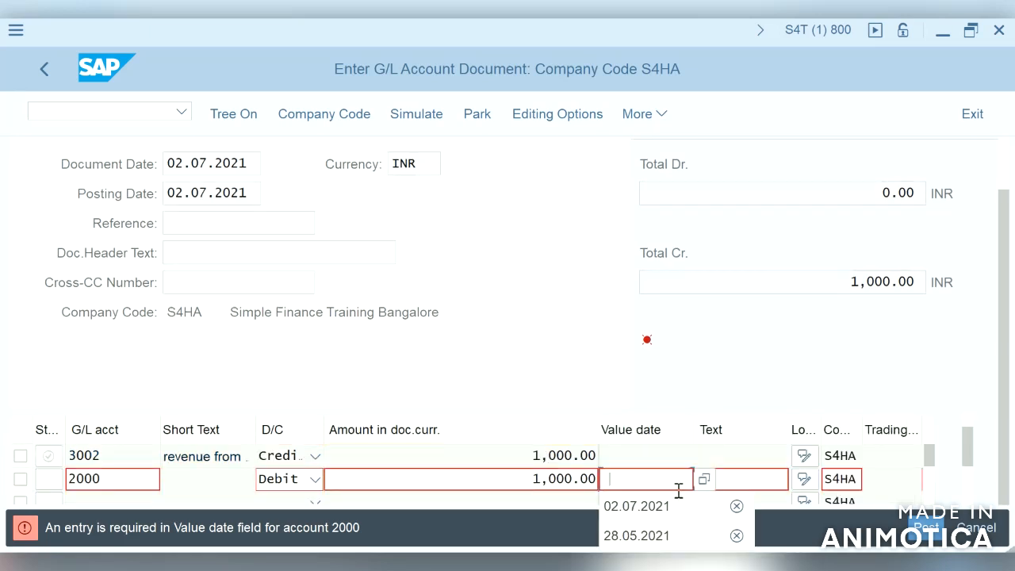
click(650, 506)
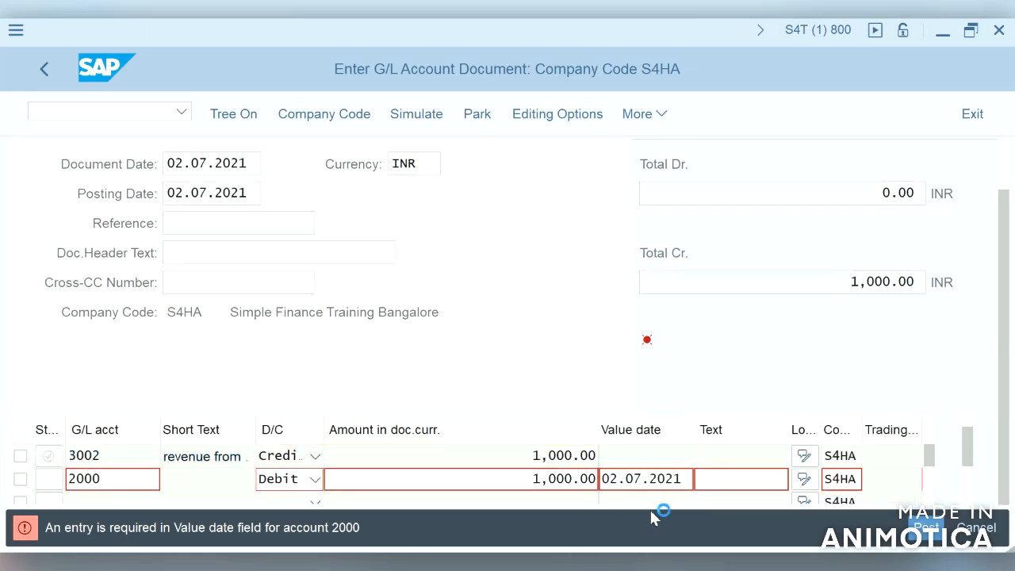
key(Return)
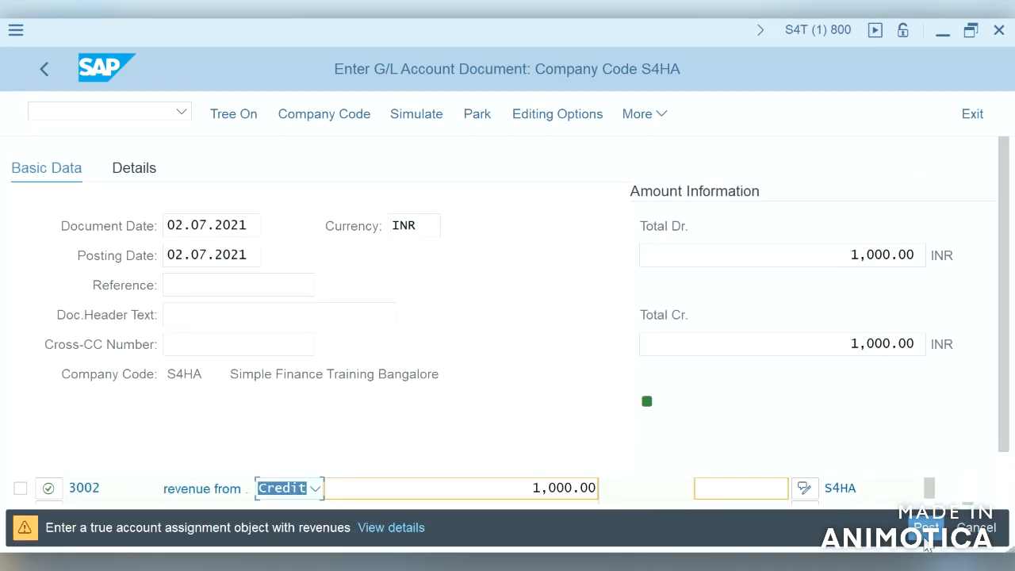
- Simulate the G/L account document to check its line items and post it
click(660, 119)
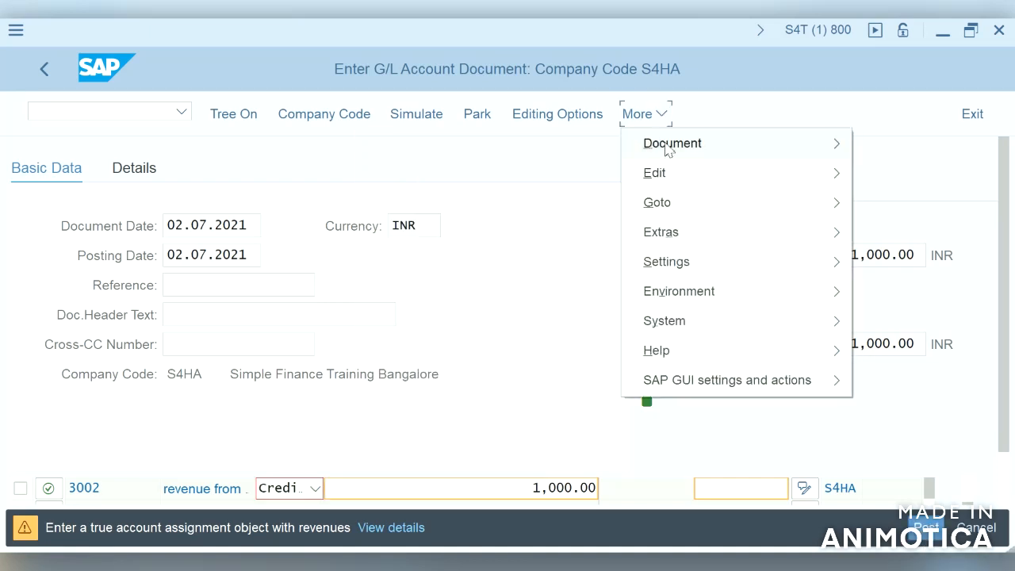
mouse_move(657, 147)
click(453, 324)
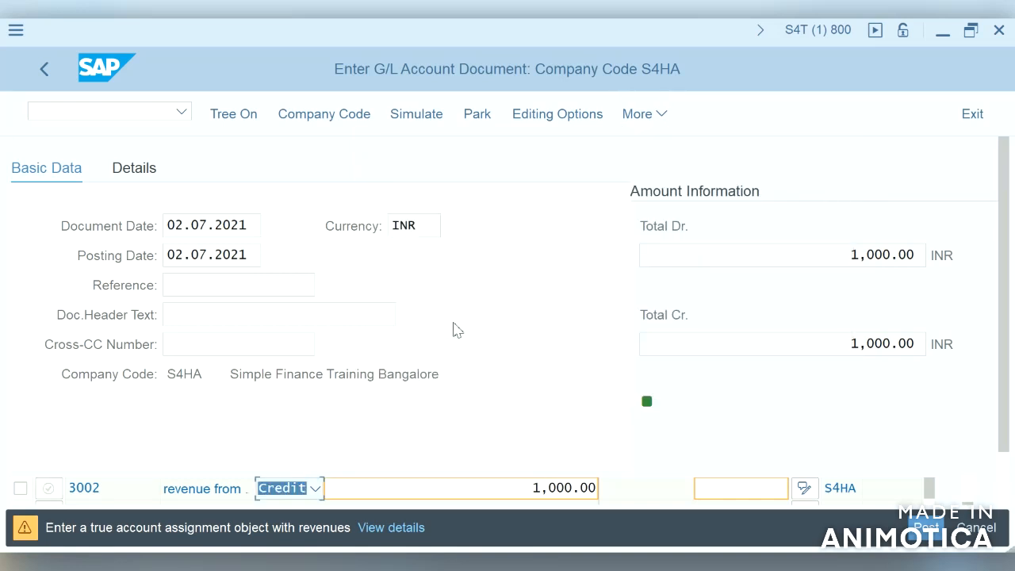
click(662, 118)
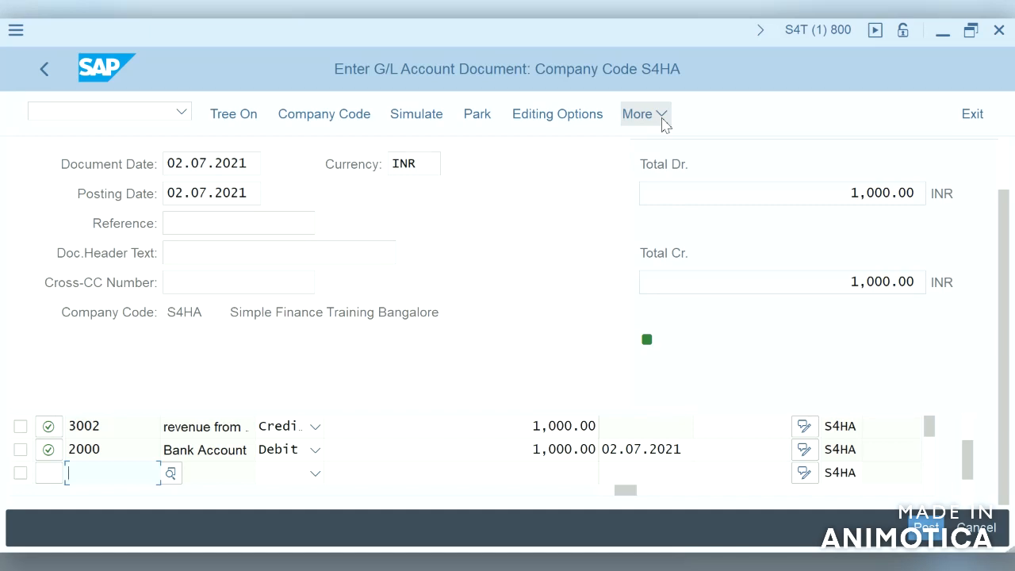
click(663, 119)
mouse_move(672, 147)
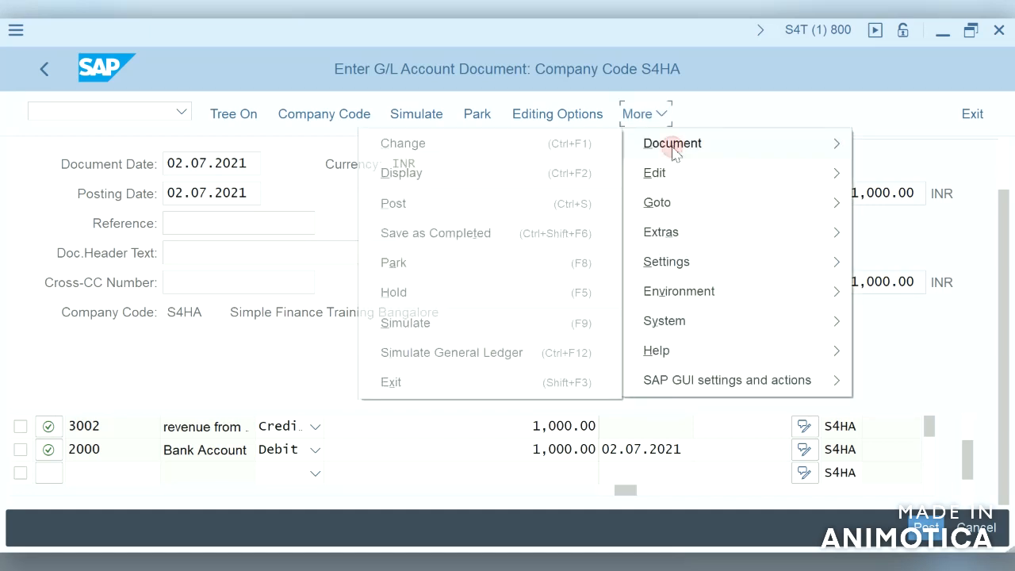
click(505, 325)
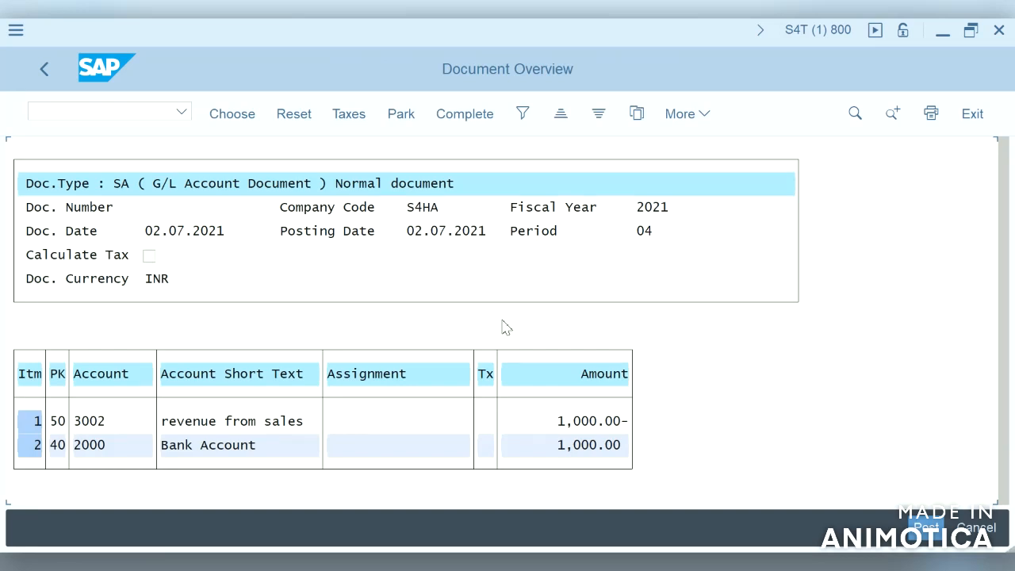
click(926, 527)
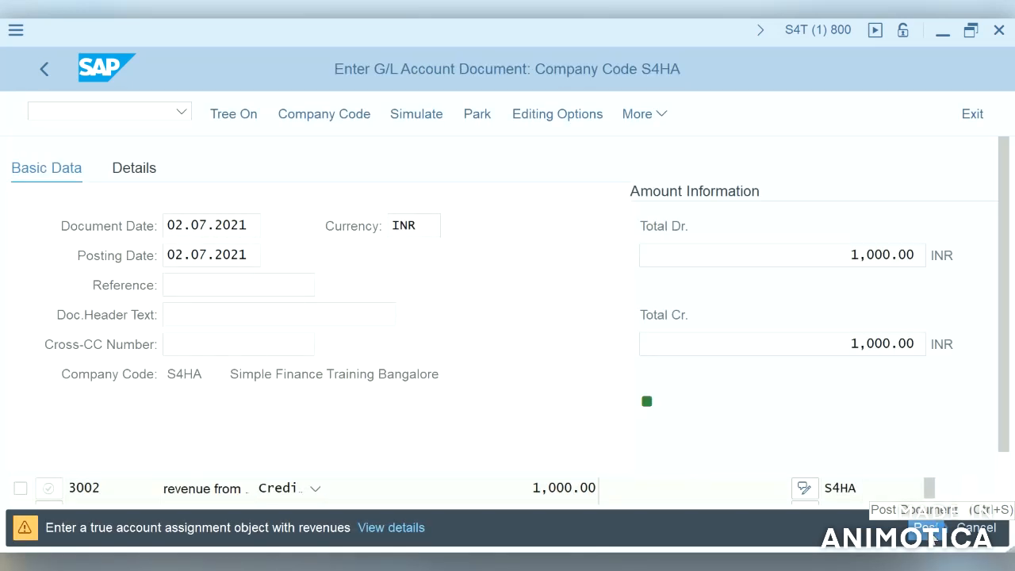
click(926, 527)
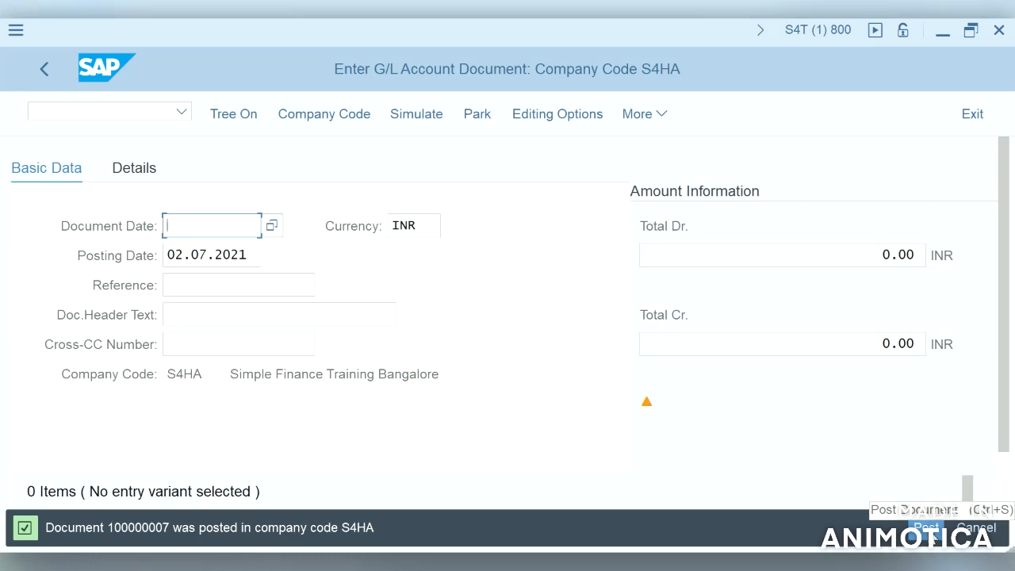
- Start transaction KE5Z and restrict the actual line items selection to profit center S4HAPROFIT
click(166, 115)
click(182, 114)
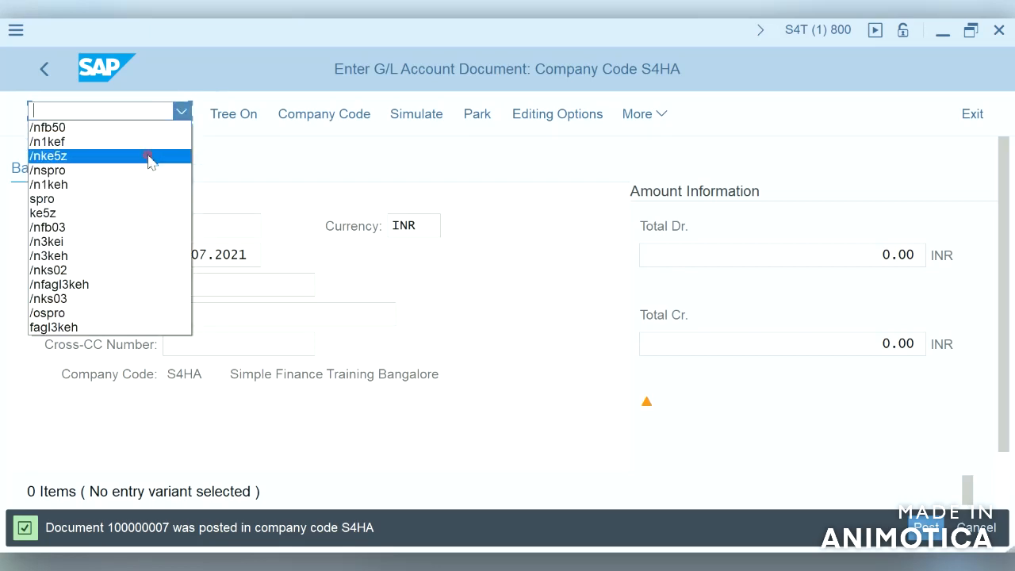
click(151, 157)
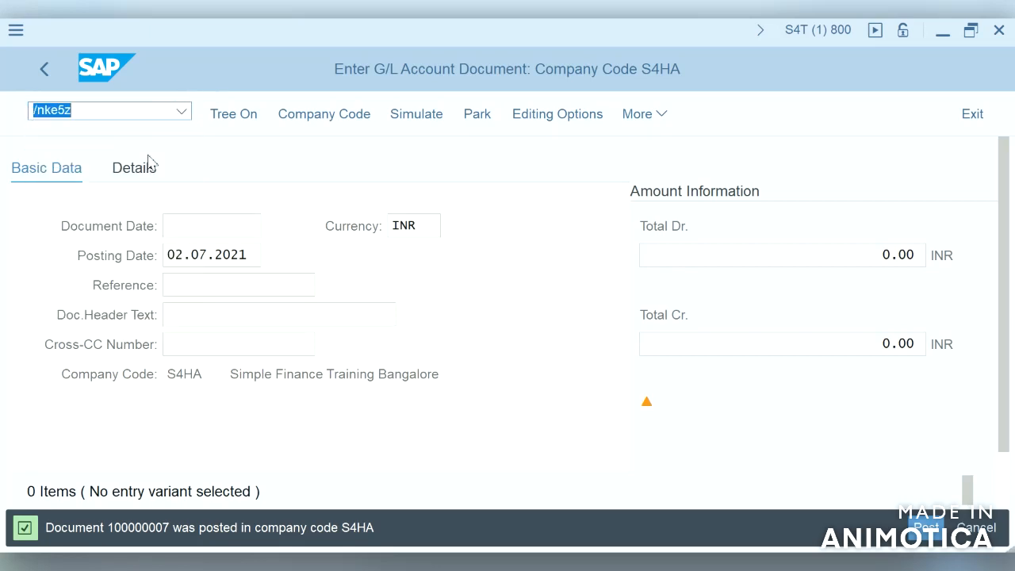
key(Return)
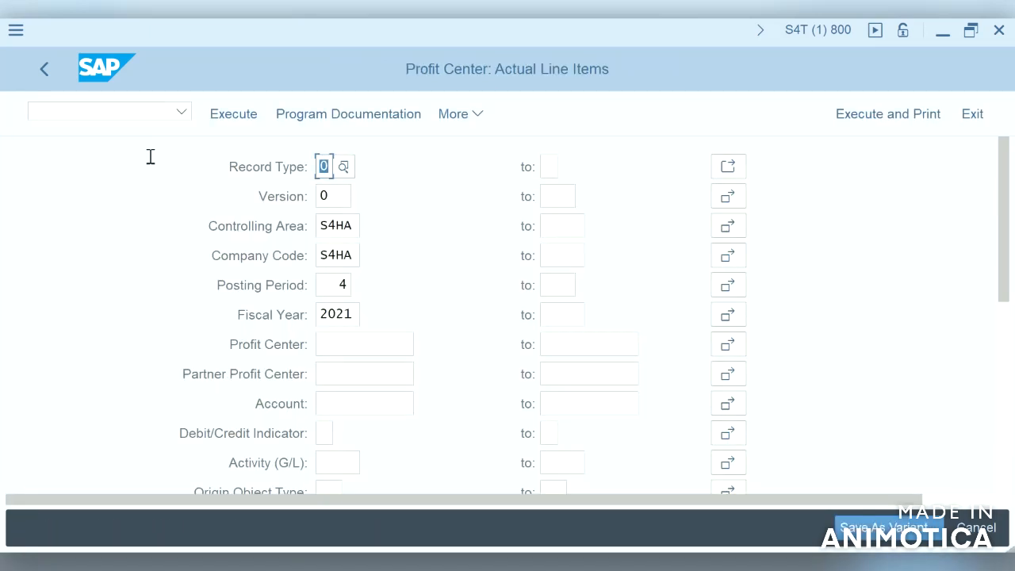
click(341, 349)
click(352, 372)
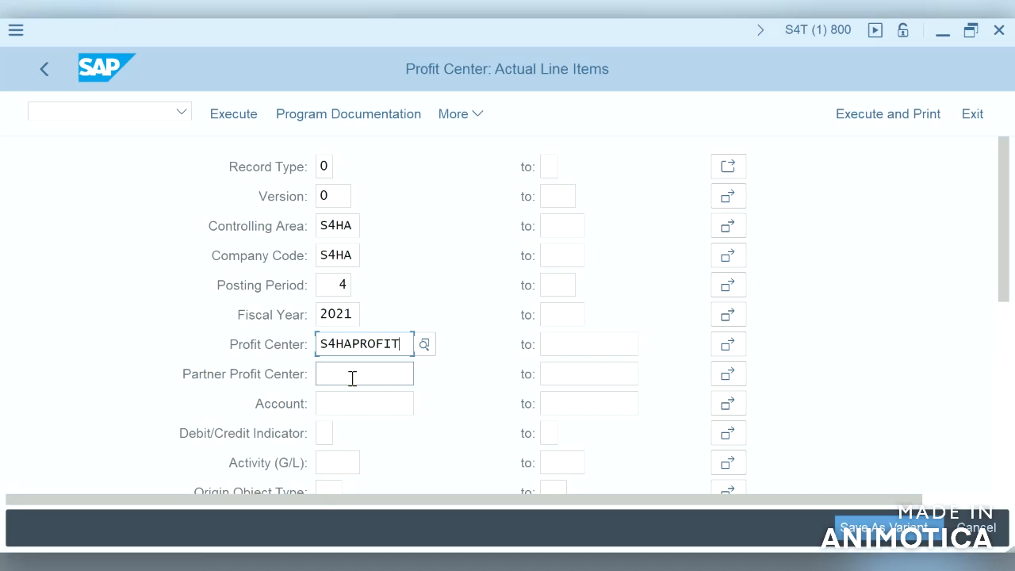
- Execute and print the profit center actual line items to output device LP01 as one copy, covering everything, with SAP spool only
click(891, 119)
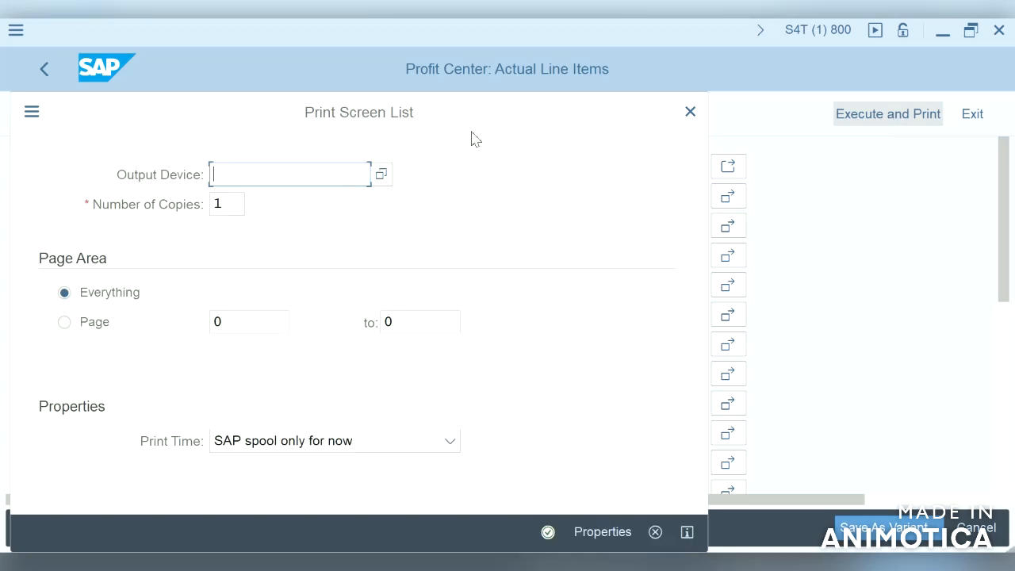
click(342, 179)
text(lp01)
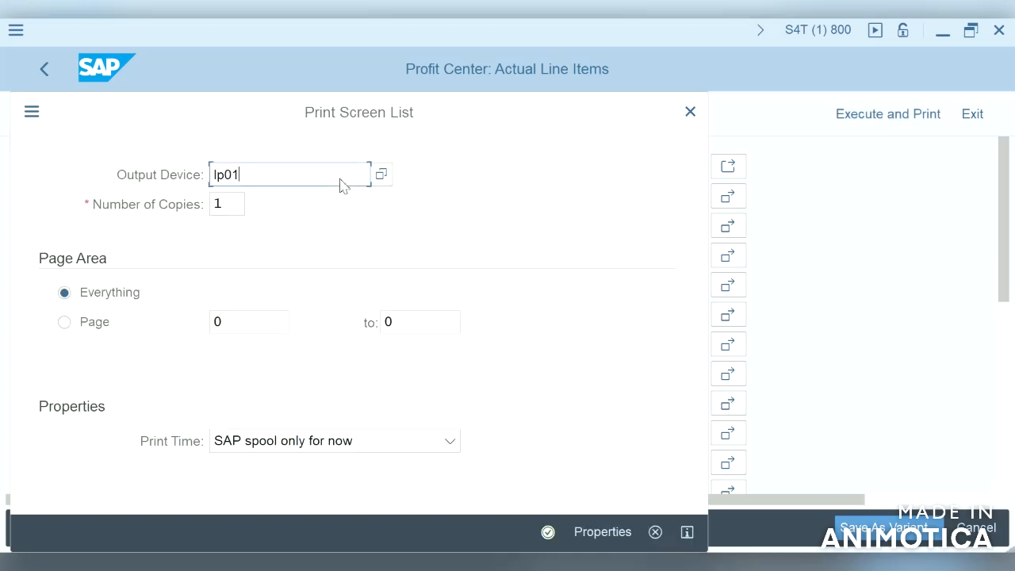
key(Return)
click(598, 533)
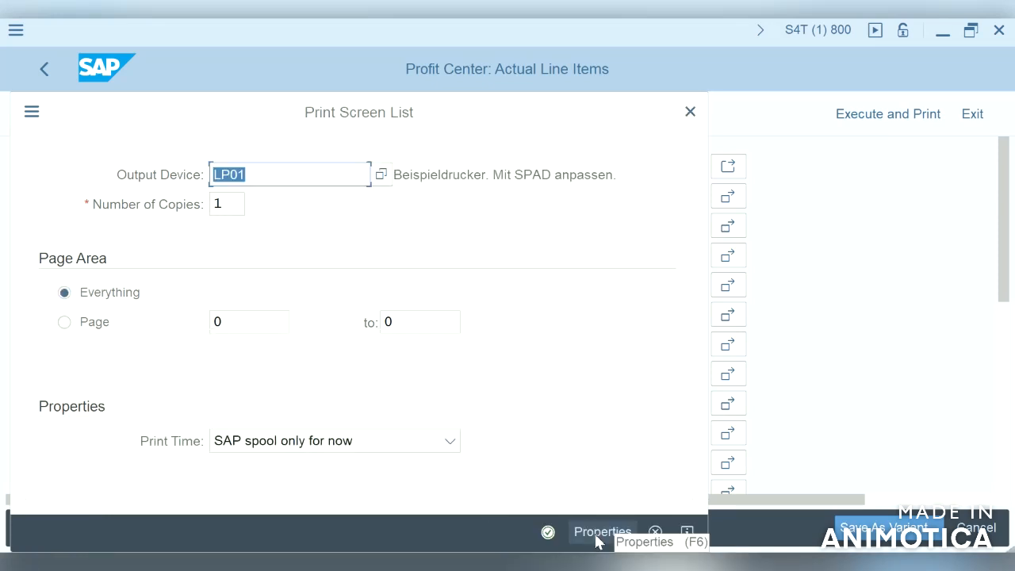
click(548, 532)
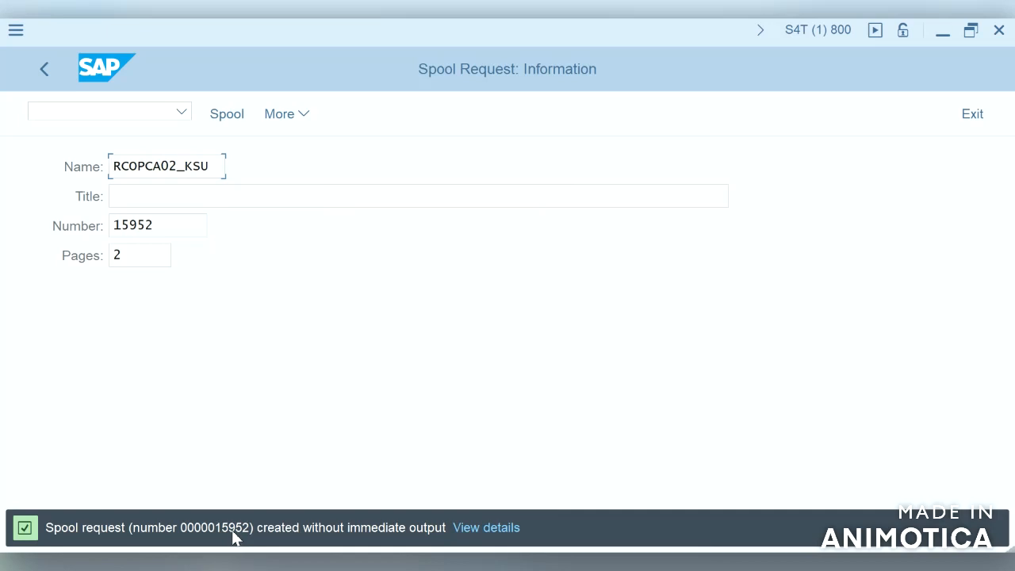
- Start transaction SP01 in a new session and list the spool request created for the line items report
click(135, 119)
text(/o)
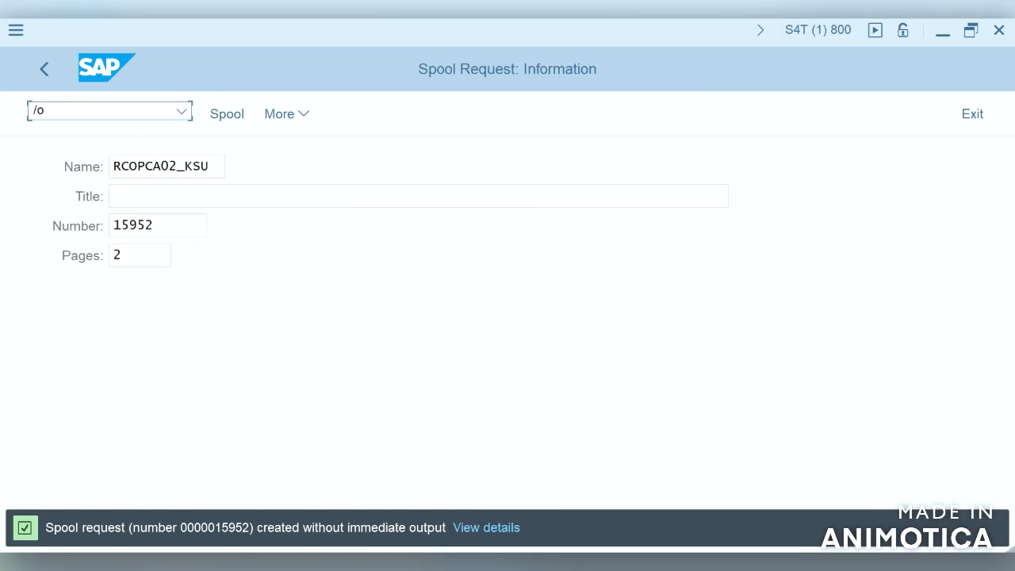
text(sp01)
key(Return)
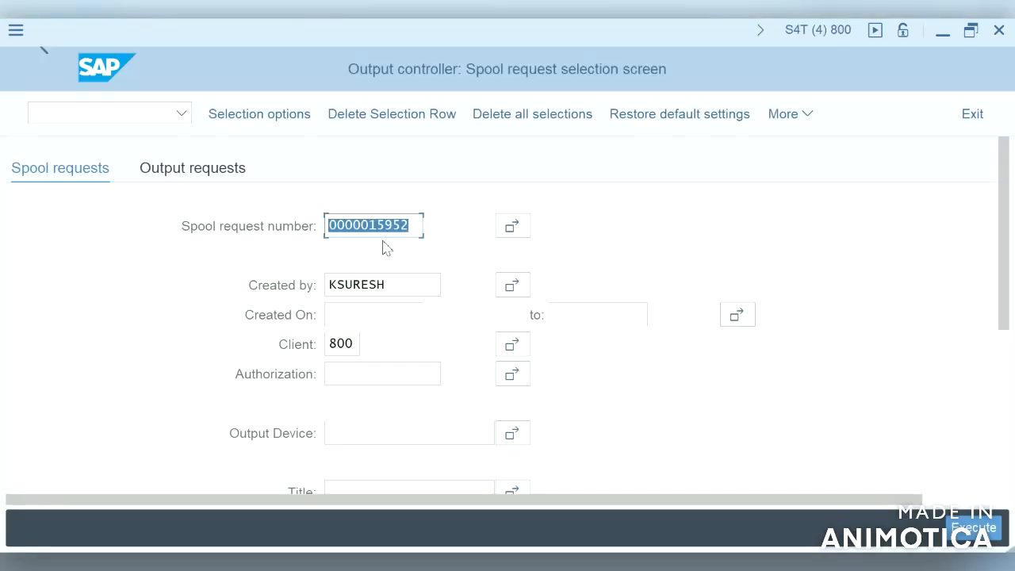
click(981, 537)
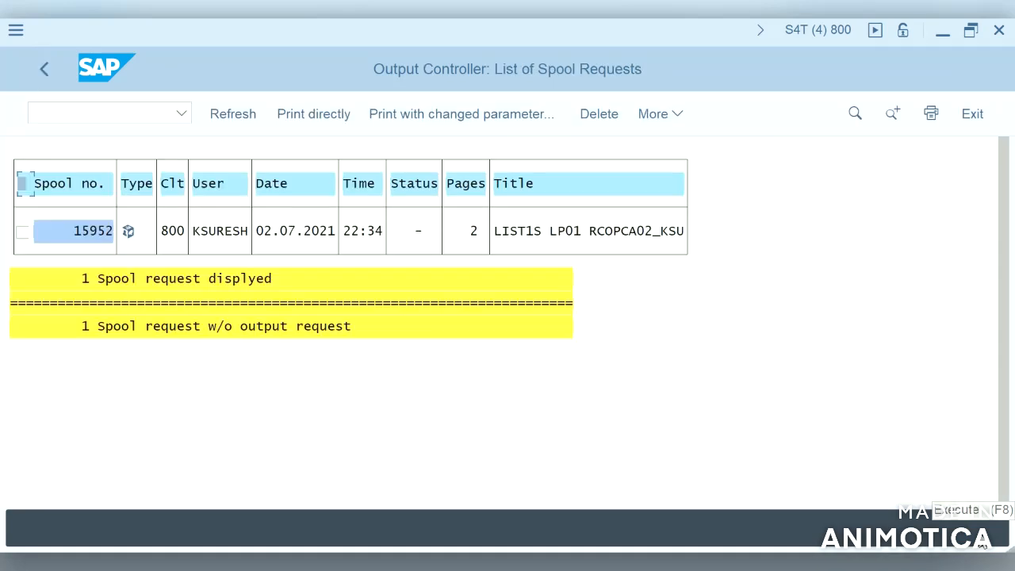
- Display the spool request's contents and examine the selection values, data statistics and profit center line items
click(129, 232)
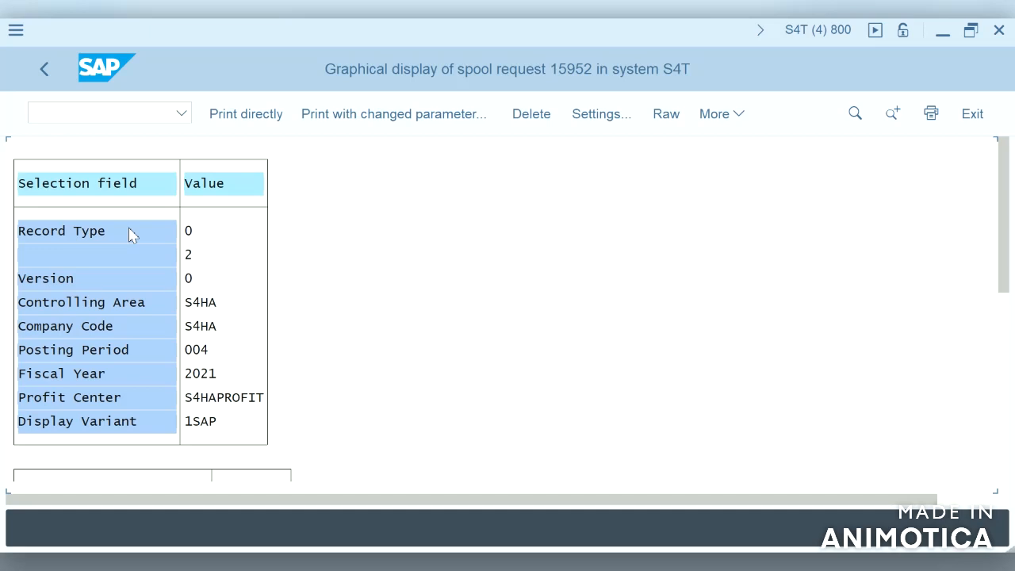
scroll(129, 233, down, 1)
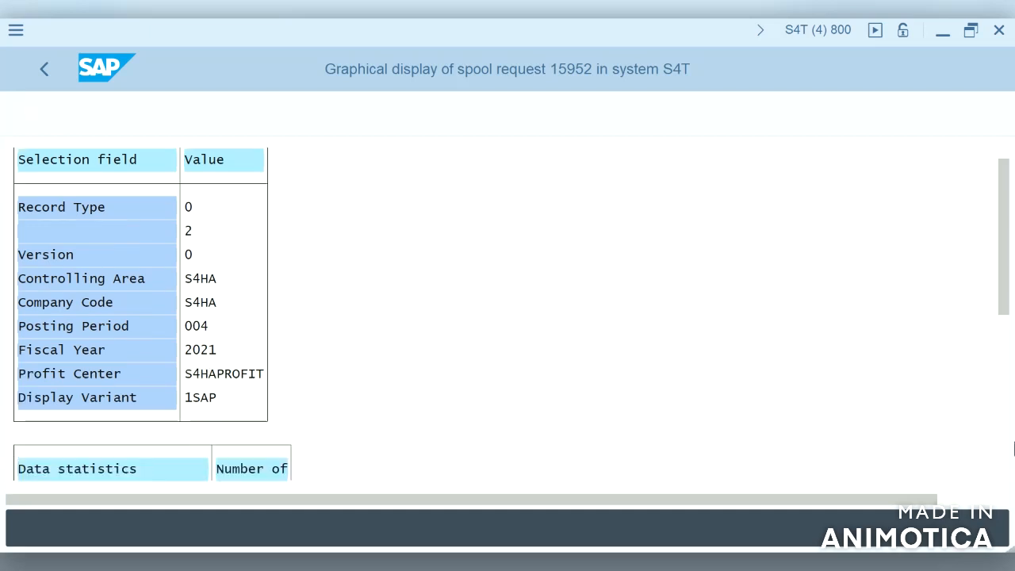
scroll(1012, 449, down, 2)
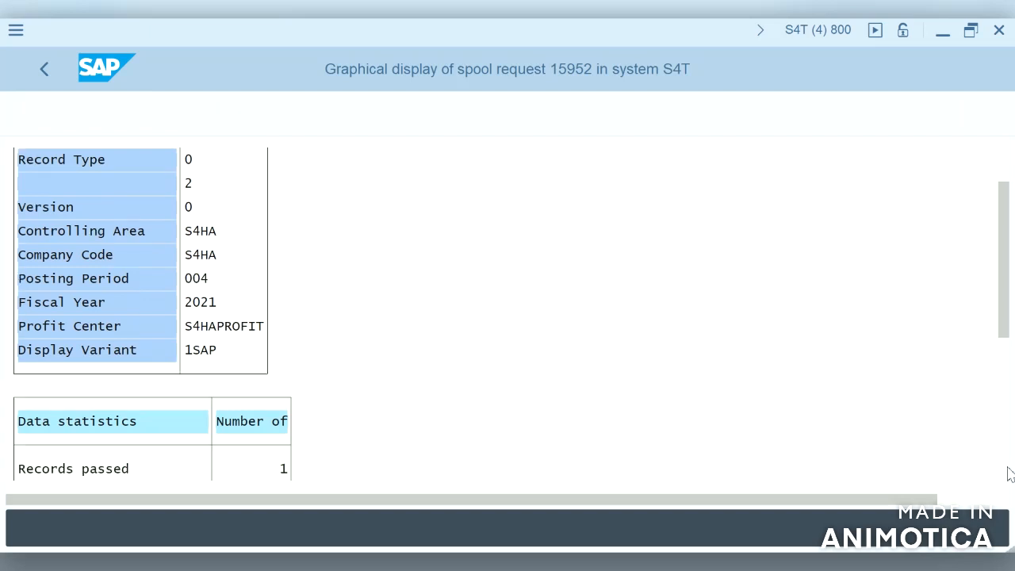
scroll(1009, 402, down, 1)
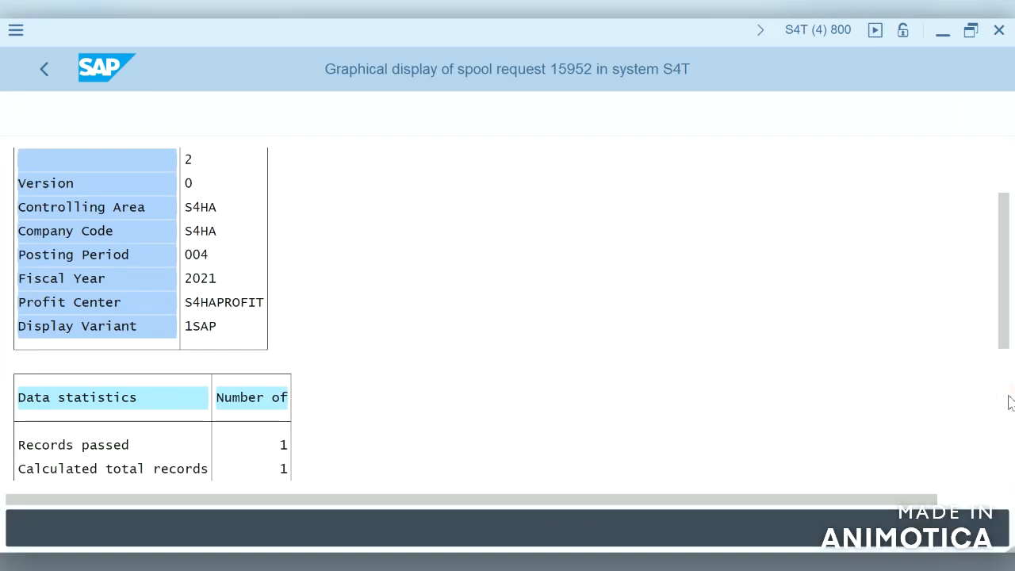
scroll(1009, 402, down, 1)
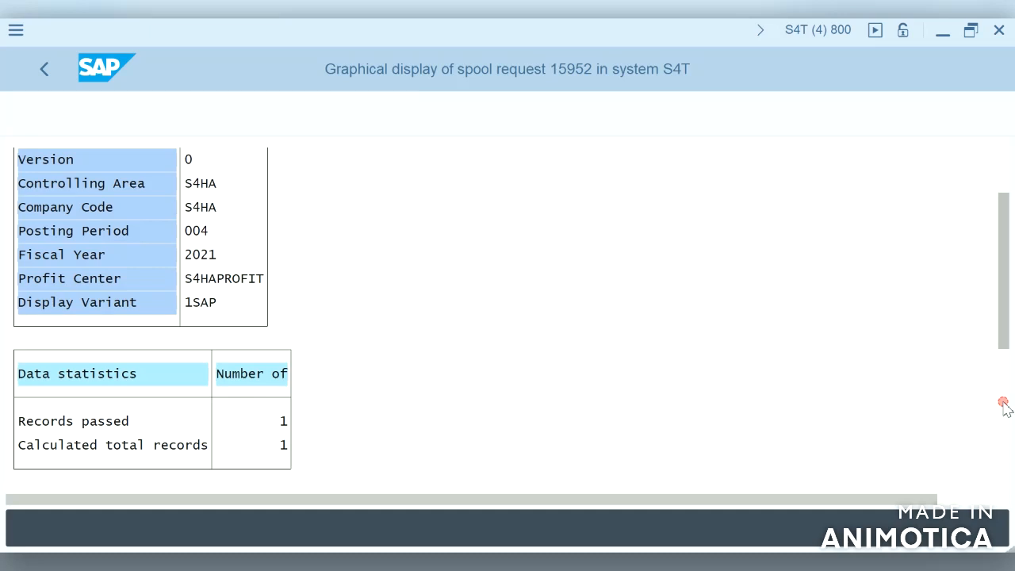
click(1004, 405)
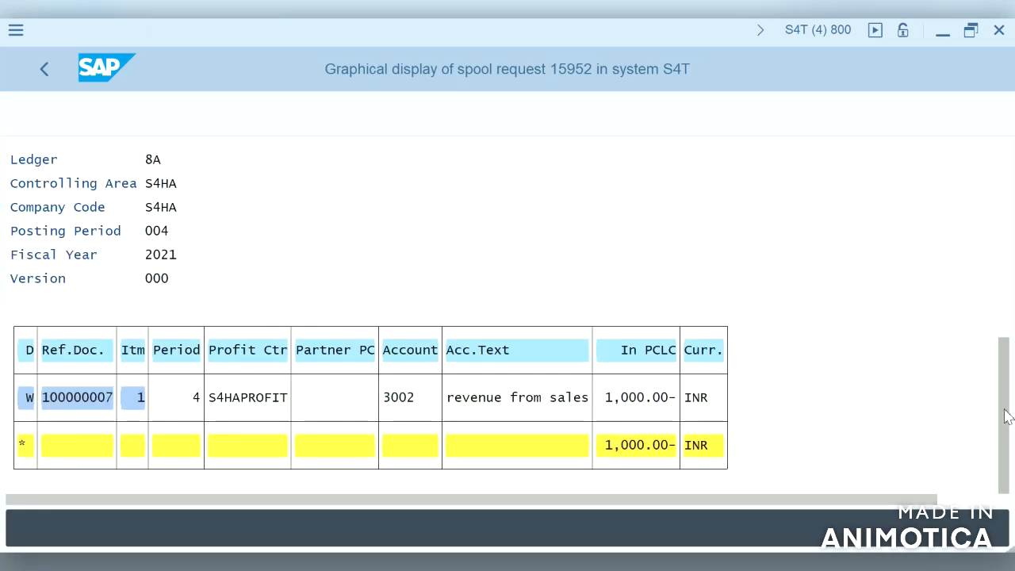